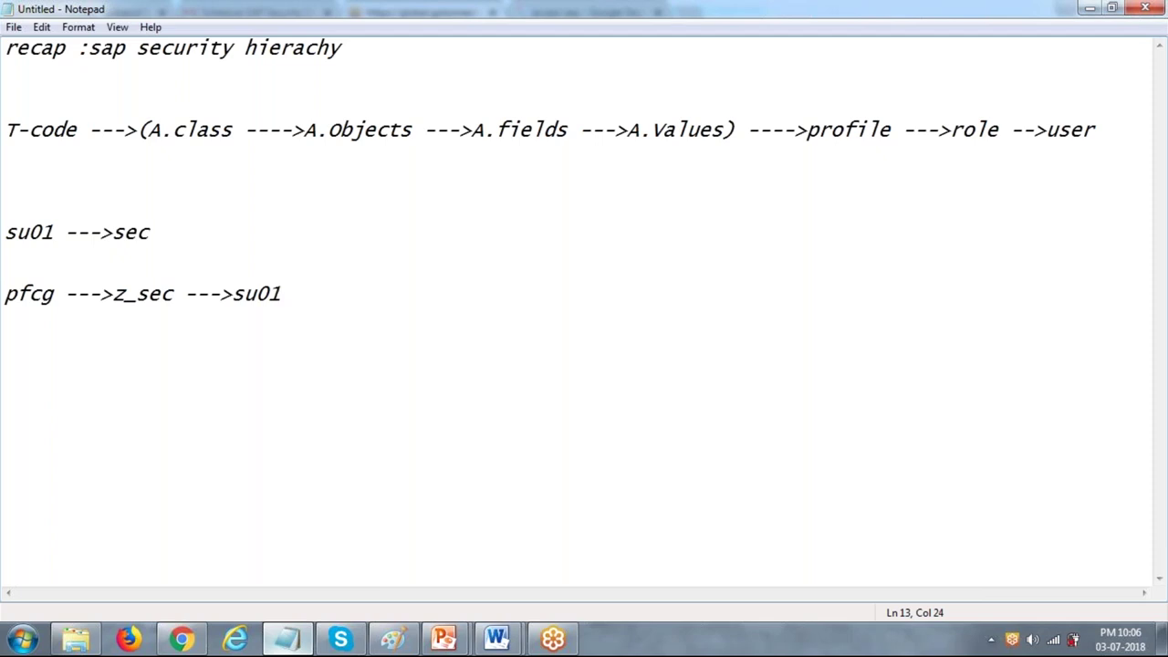
# - Extend the pfcg line with "--->d ---->" and add an indented line "su10 -->d" below it
pyautogui.write('--->d ---->')
pyautogui.press('Return')
pyautogui.press('Return')
pyautogui.press('Tab')
pyautogui.press('Tab')
pyautogui.write('su10 ,')
pyautogui.press('BackSpace')
pyautogui.write('-->d')
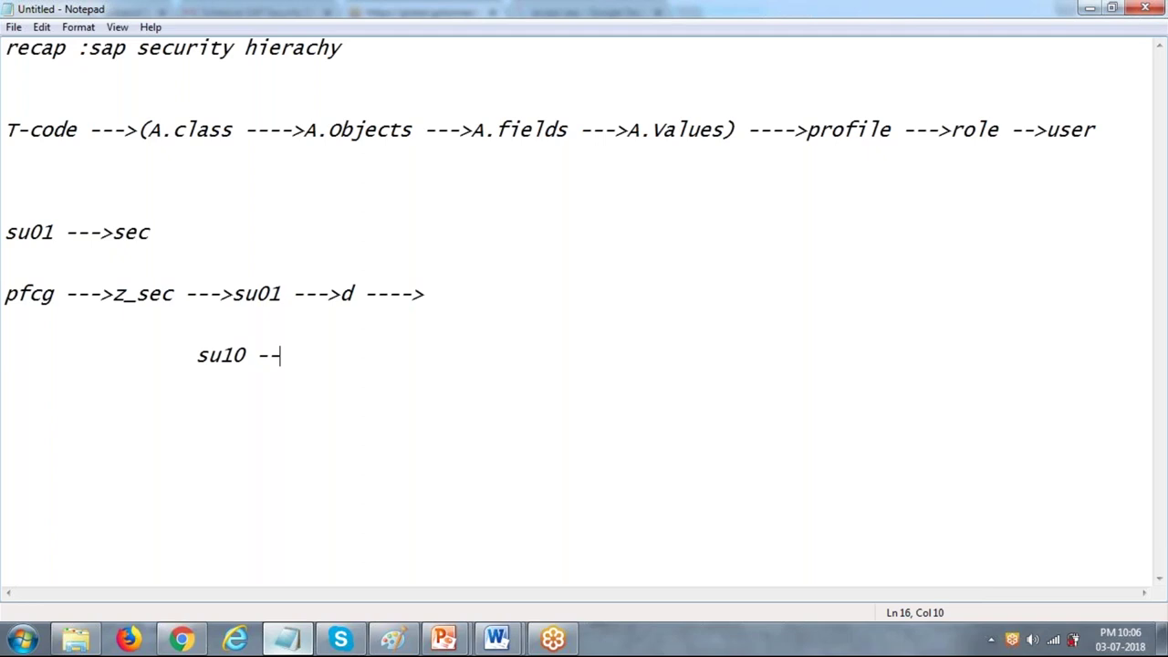
# - Add another indented line reading "sugr --->d" below the su10 line
pyautogui.press('Return')
pyautogui.press('Return')
pyautogui.press('Return')
pyautogui.press('Tab')
pyautogui.press('Tab')
pyautogui.write('sugr --->')
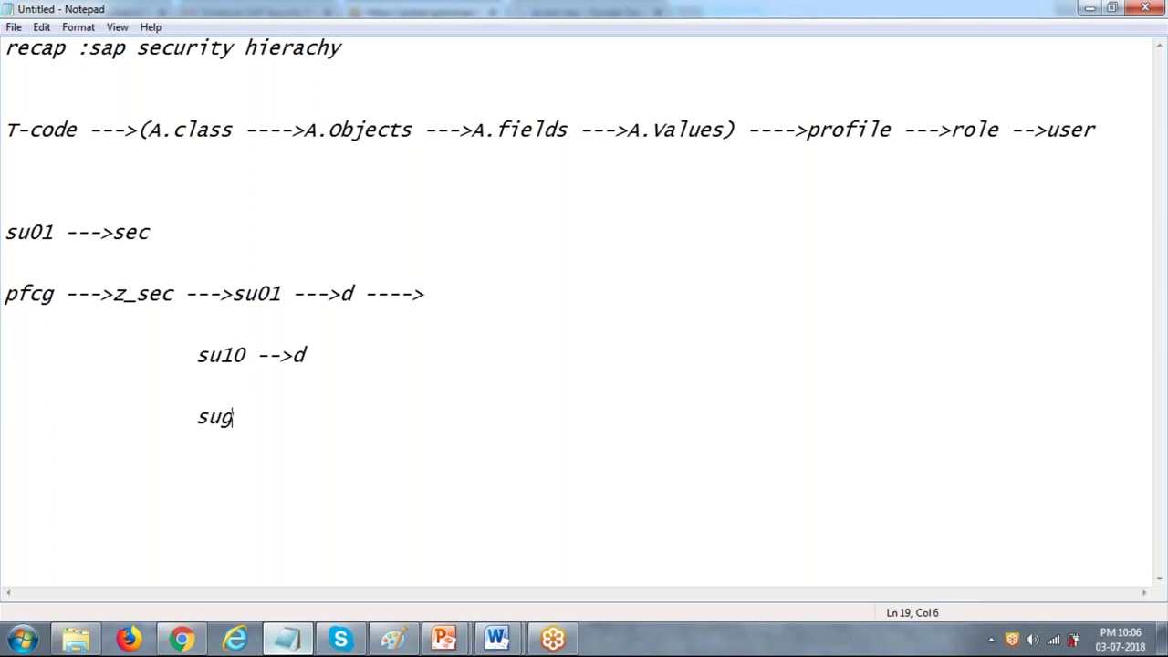
pyautogui.write('d')
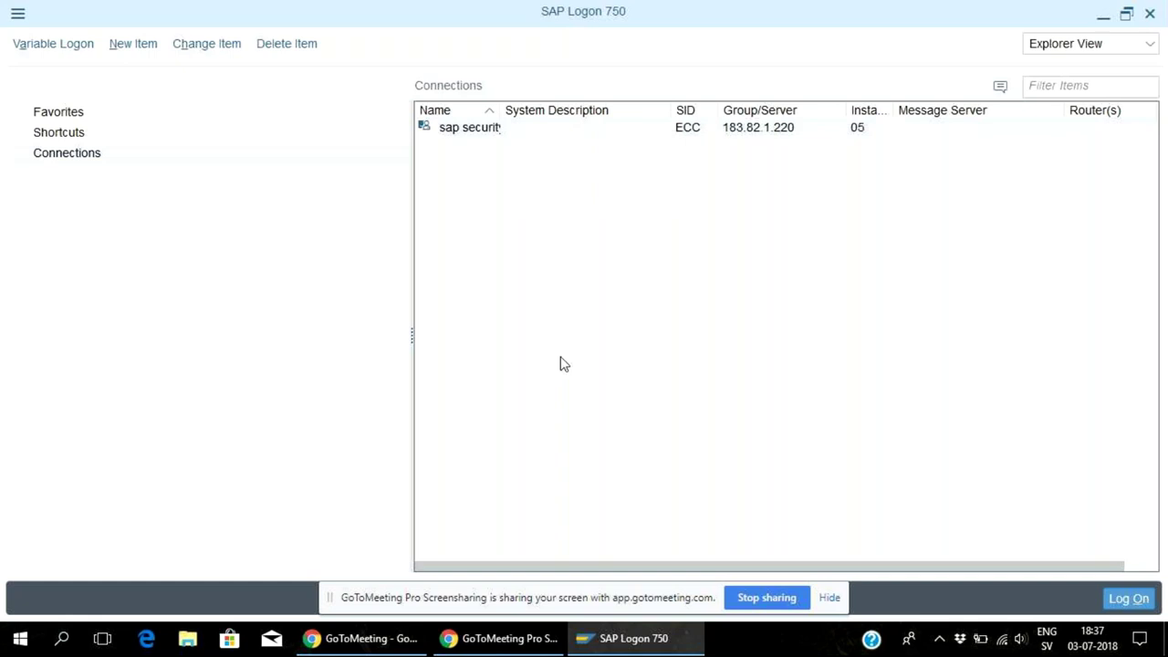
# - In SAP, log on to client 800 as user security with the account password
pyautogui.click(160, 162)
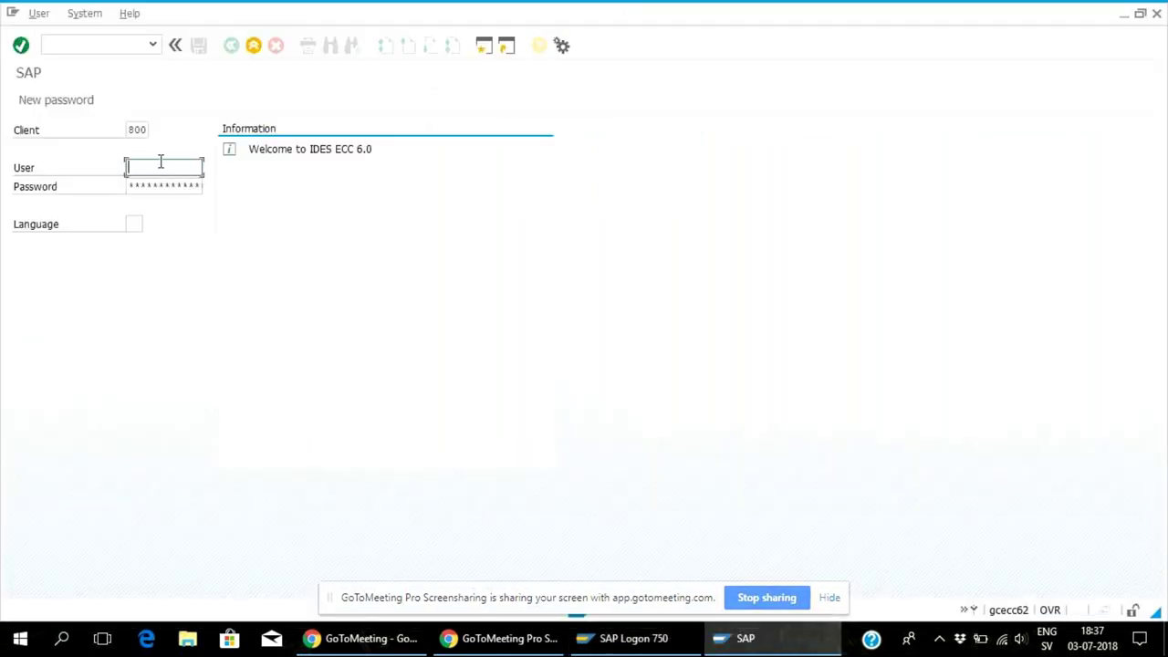
pyautogui.write('s')
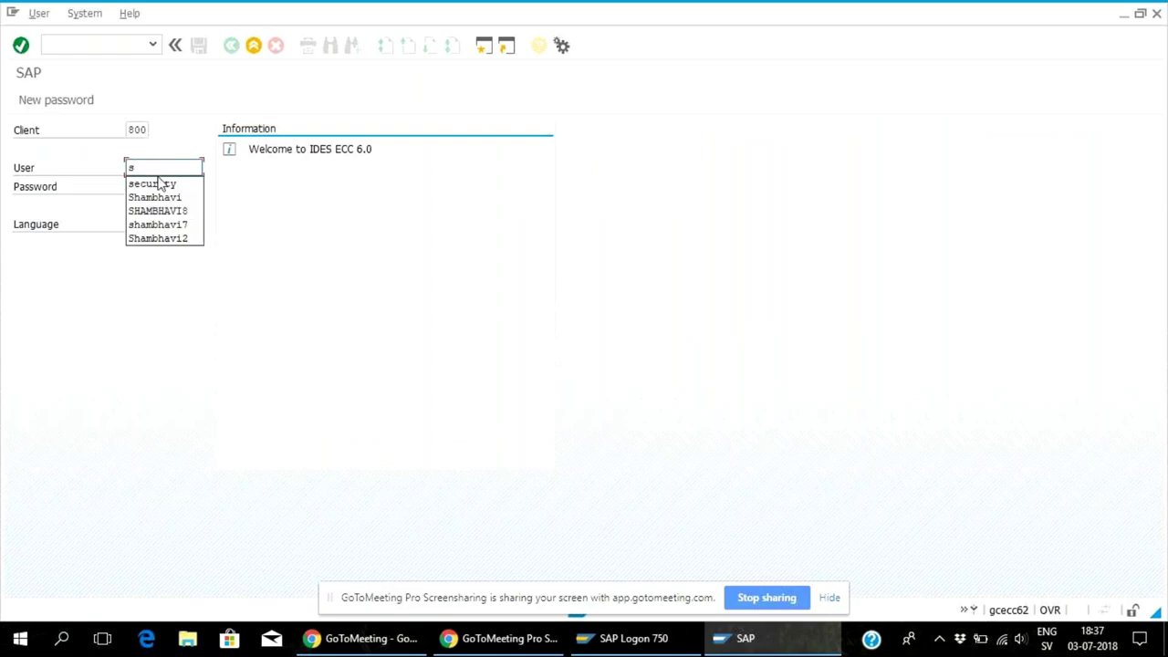
pyautogui.click(159, 182)
pyautogui.click(160, 183)
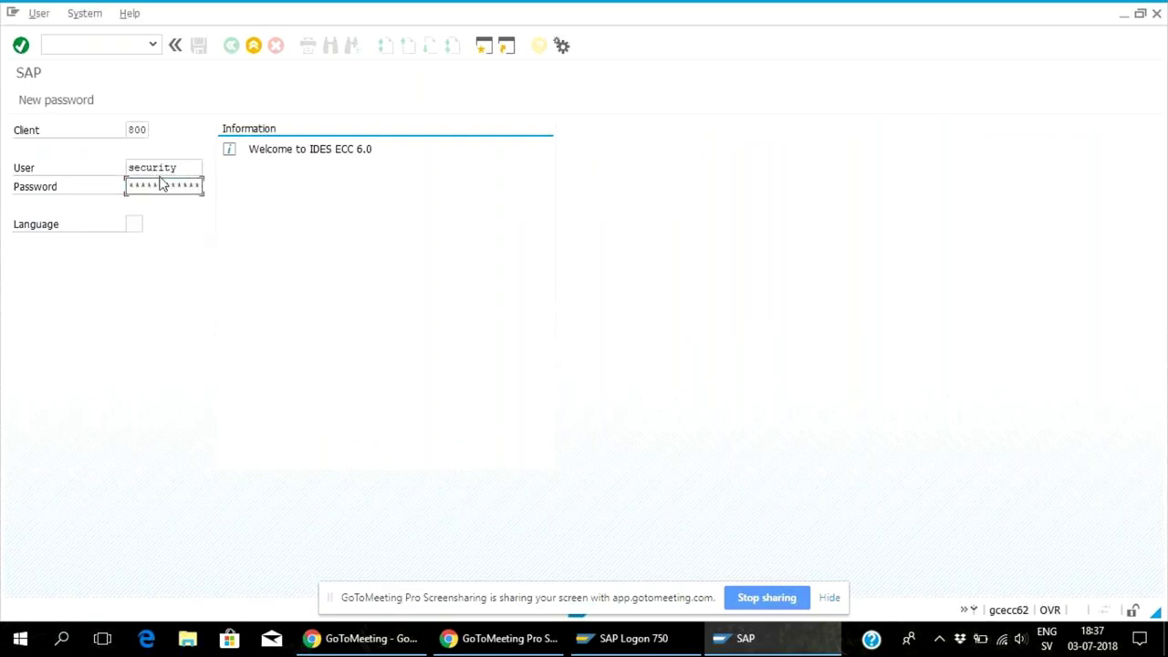
pyautogui.write('*****')
pyautogui.press('Return')
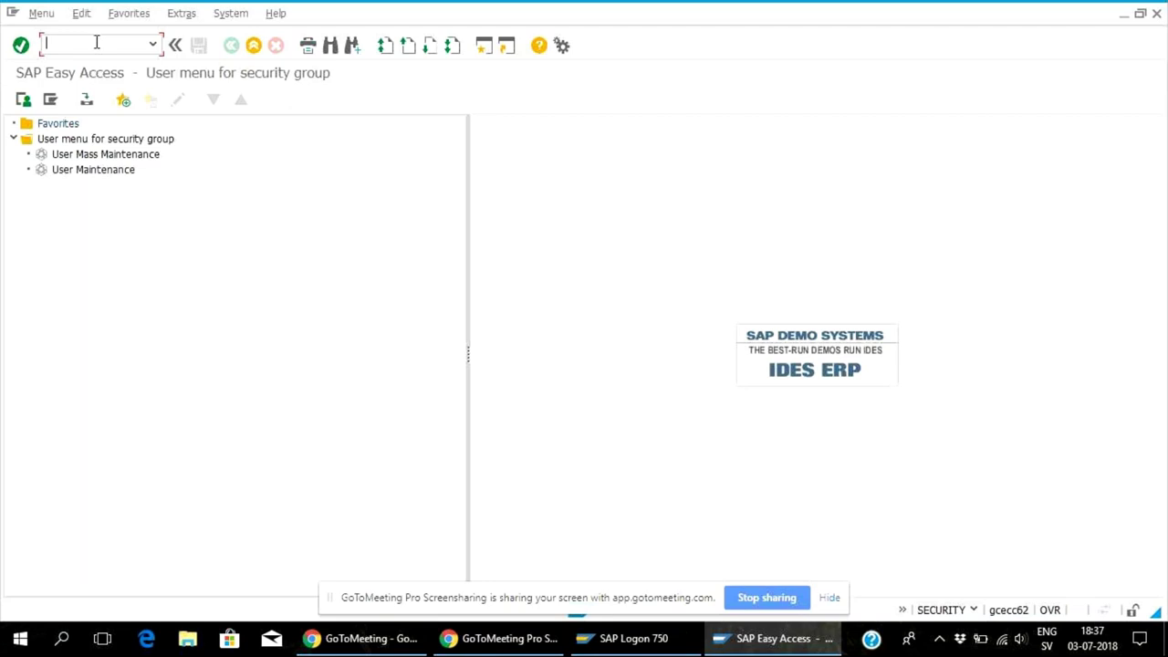
# - Open transaction SU10 and start a mass user creation for security1
pyautogui.write('/nsu10')
pyautogui.press('Return')
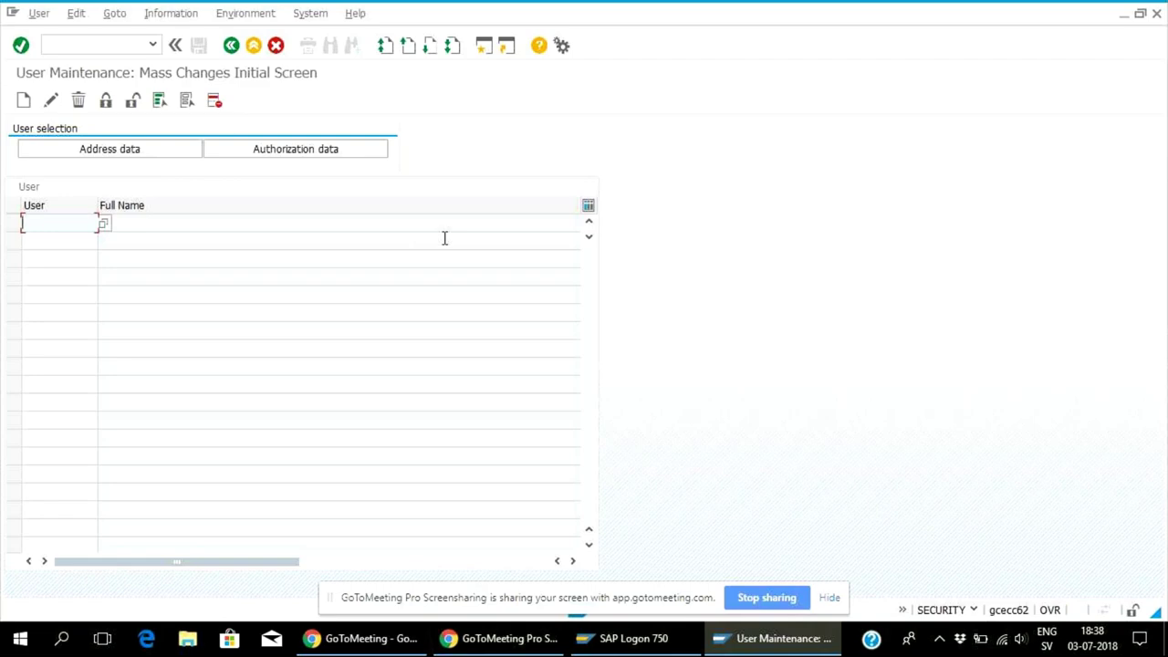
pyautogui.write('s')
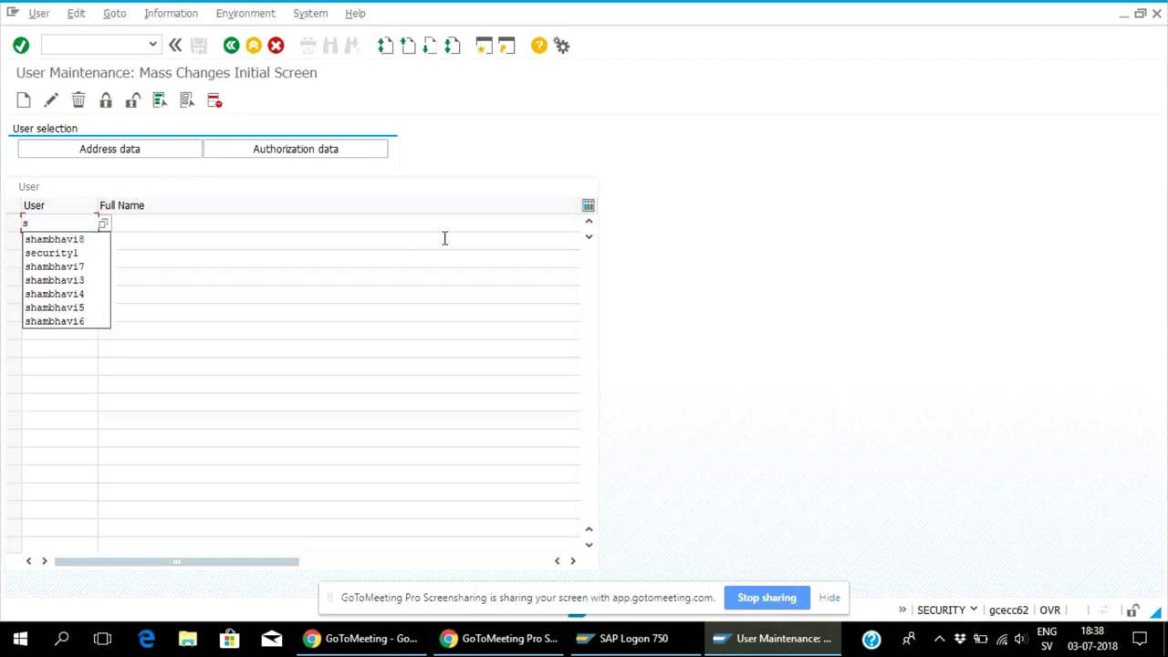
pyautogui.click(71, 253)
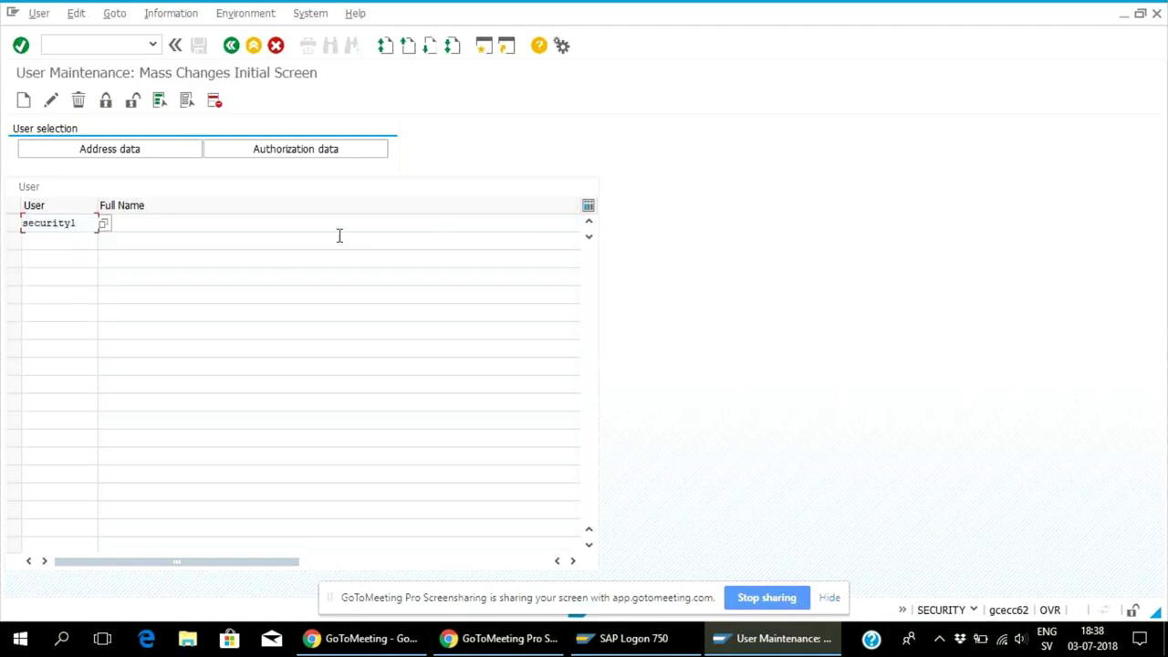
pyautogui.click(23, 101)
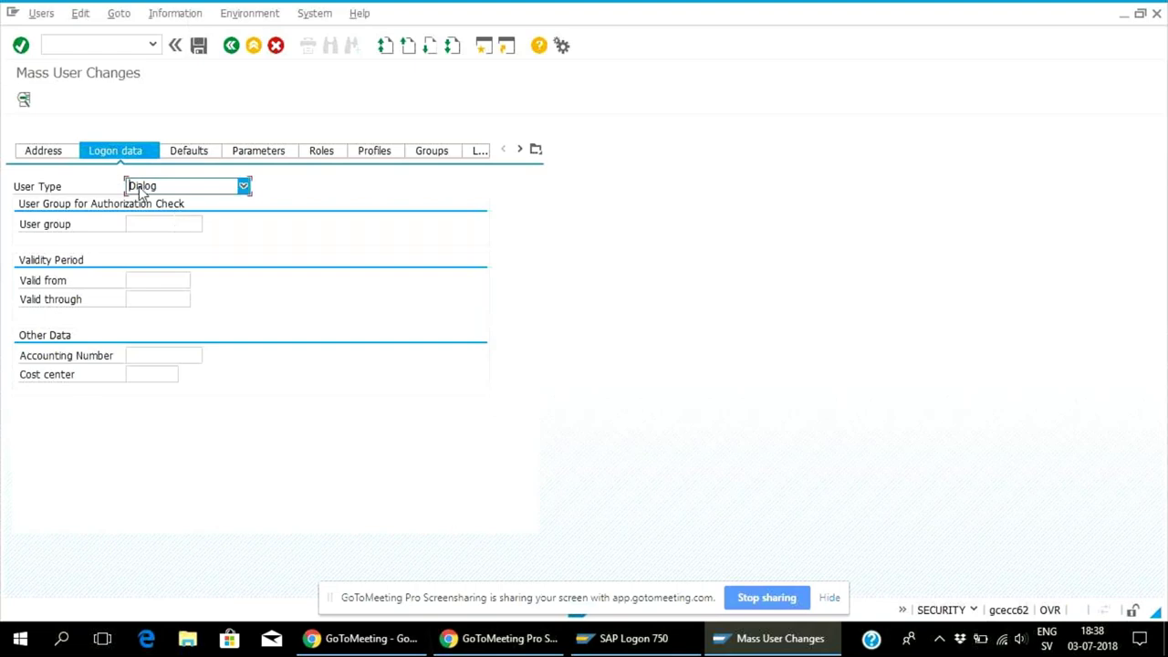
# - Examine the profile assignment of the mass user changes, then return to the SAP Easy Access menu without saving
pyautogui.click(372, 158)
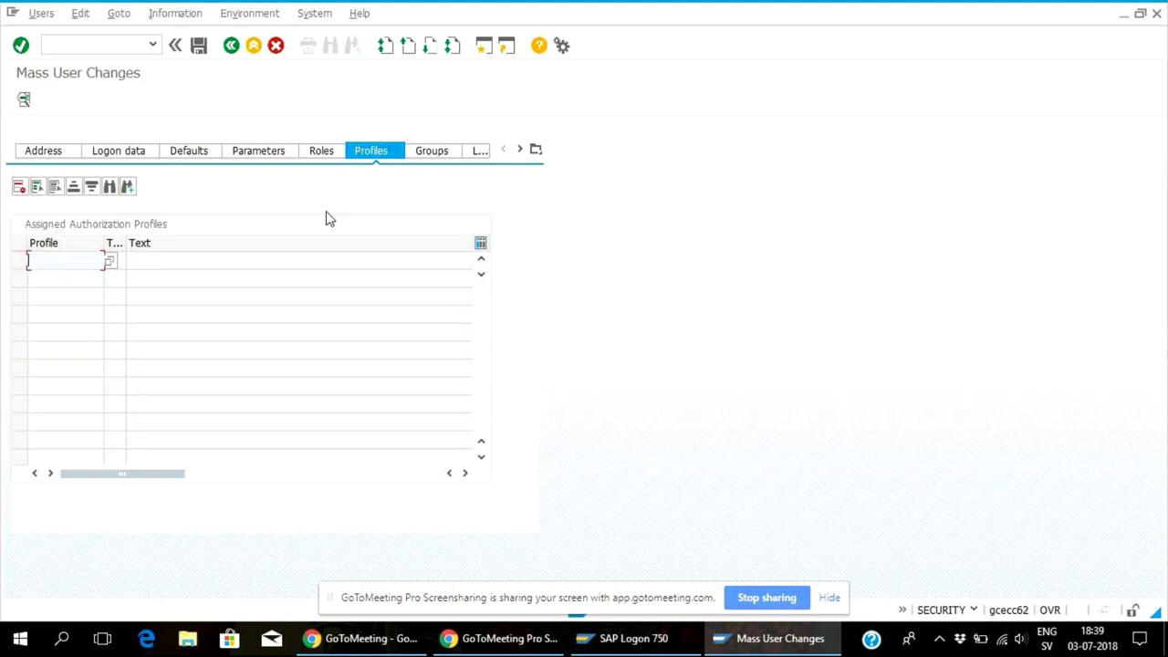
pyautogui.click(230, 51)
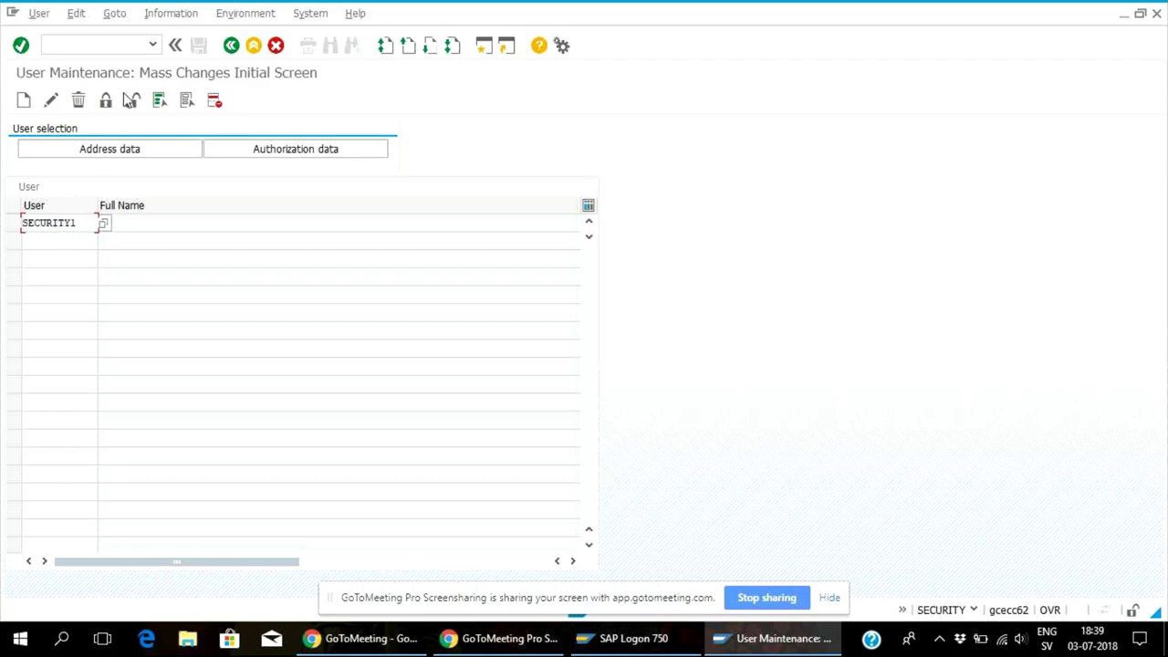
pyautogui.click(230, 45)
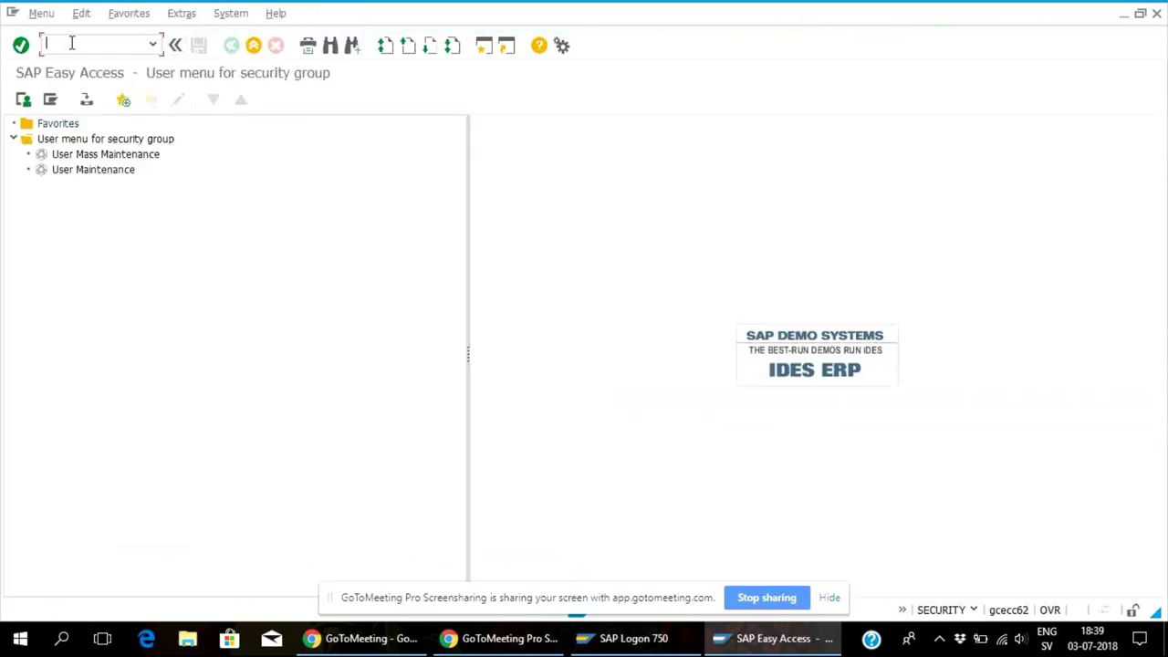
# - Try to lock user security in transaction SU01, then return to the SAP Easy Access menu
pyautogui.write('s')
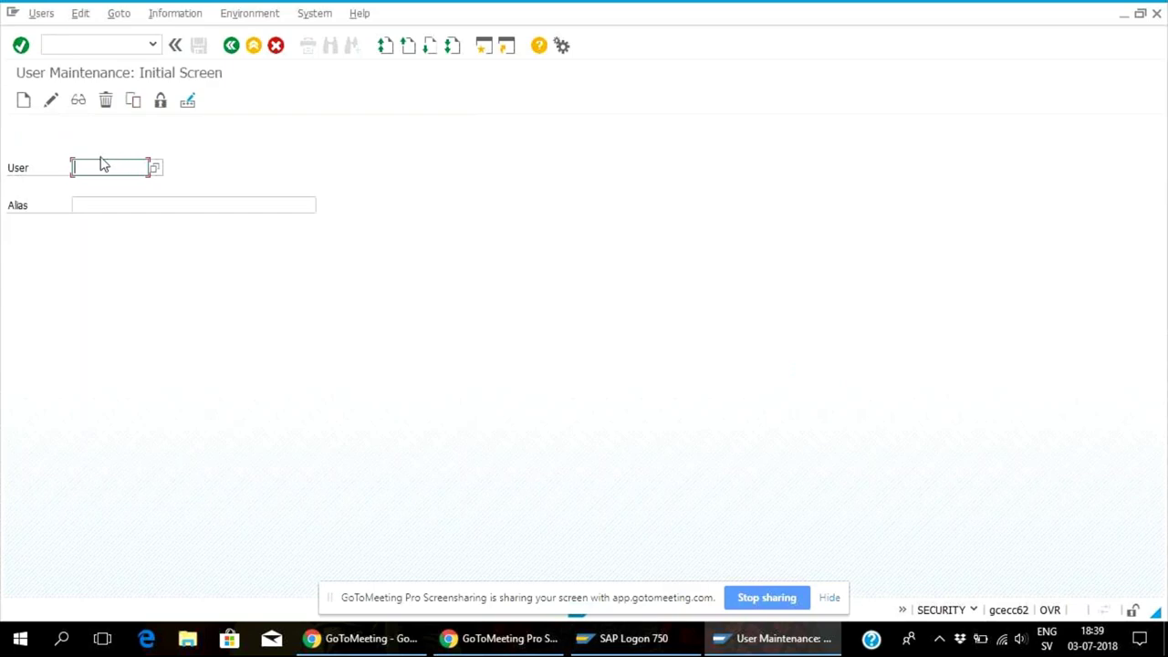
pyautogui.write('se')
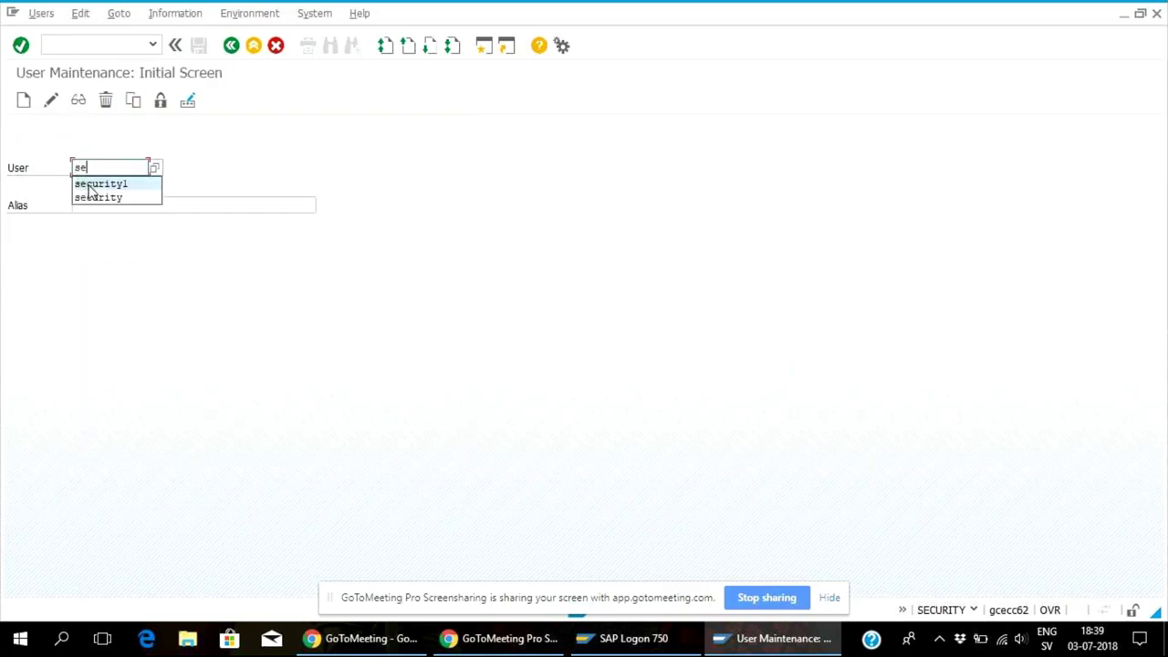
pyautogui.click(94, 196)
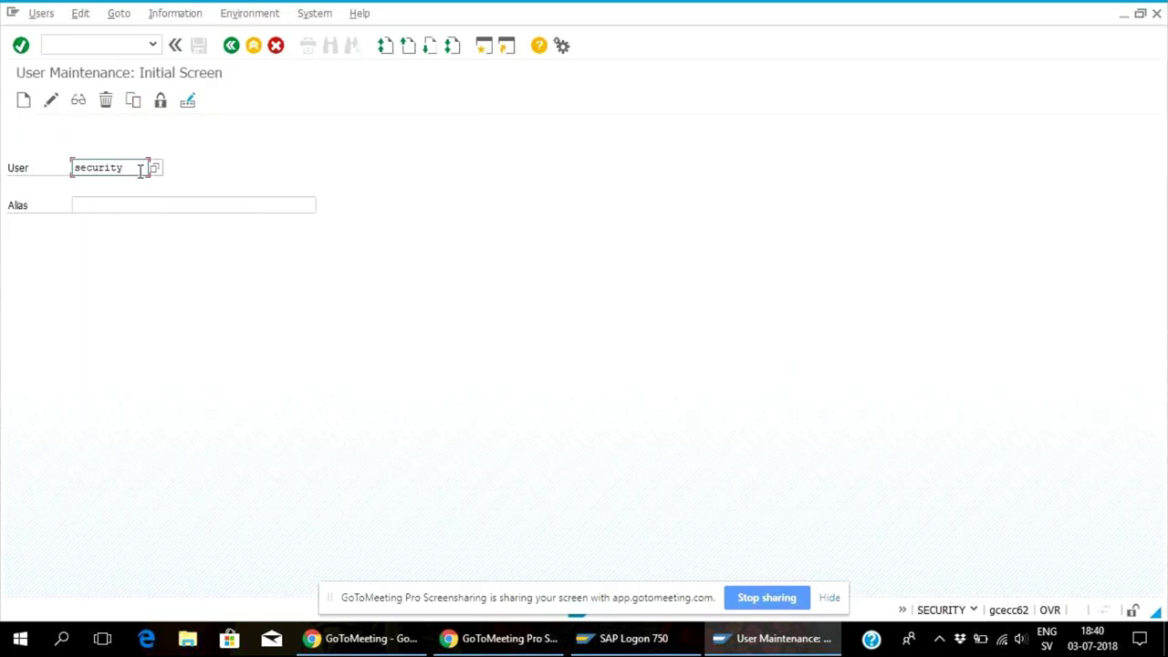
pyautogui.click(165, 106)
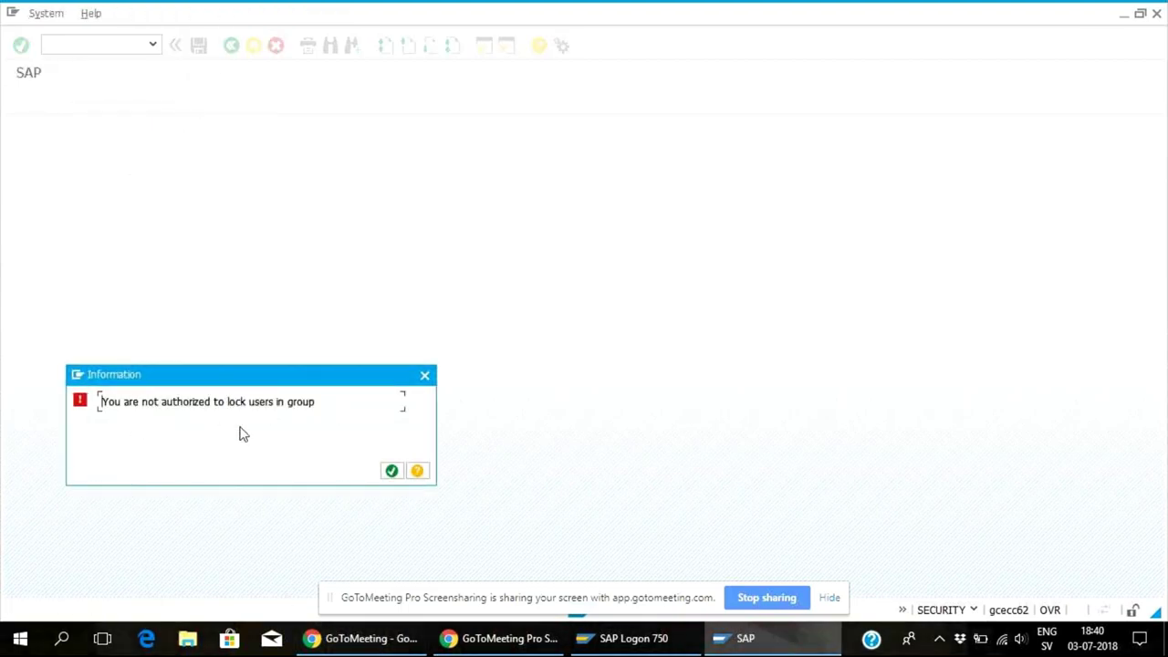
pyautogui.click(391, 471)
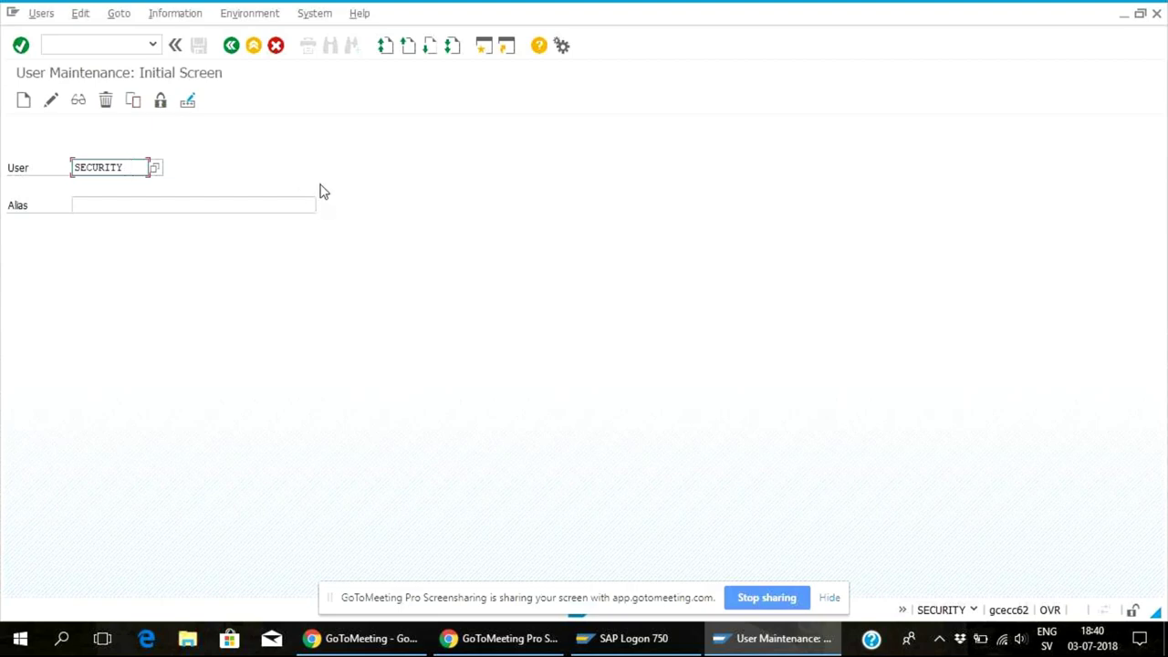
pyautogui.click(232, 46)
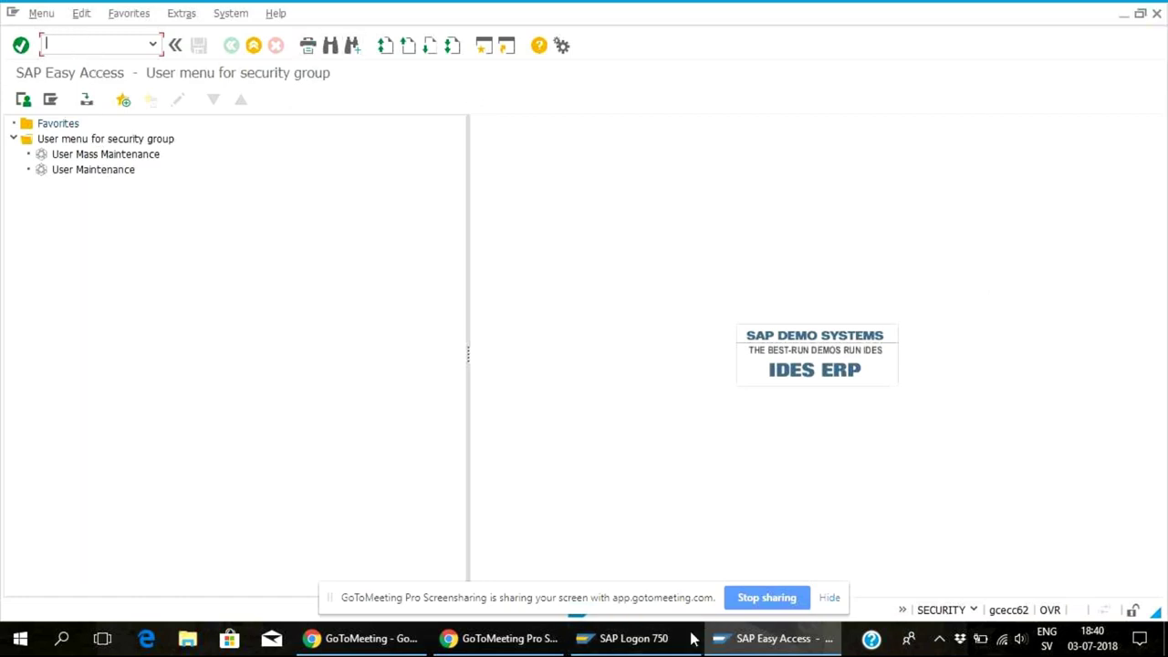
# - Open a second session of the sap security connection and log on with the administrator's user name and password
pyautogui.moveTo(657, 639)
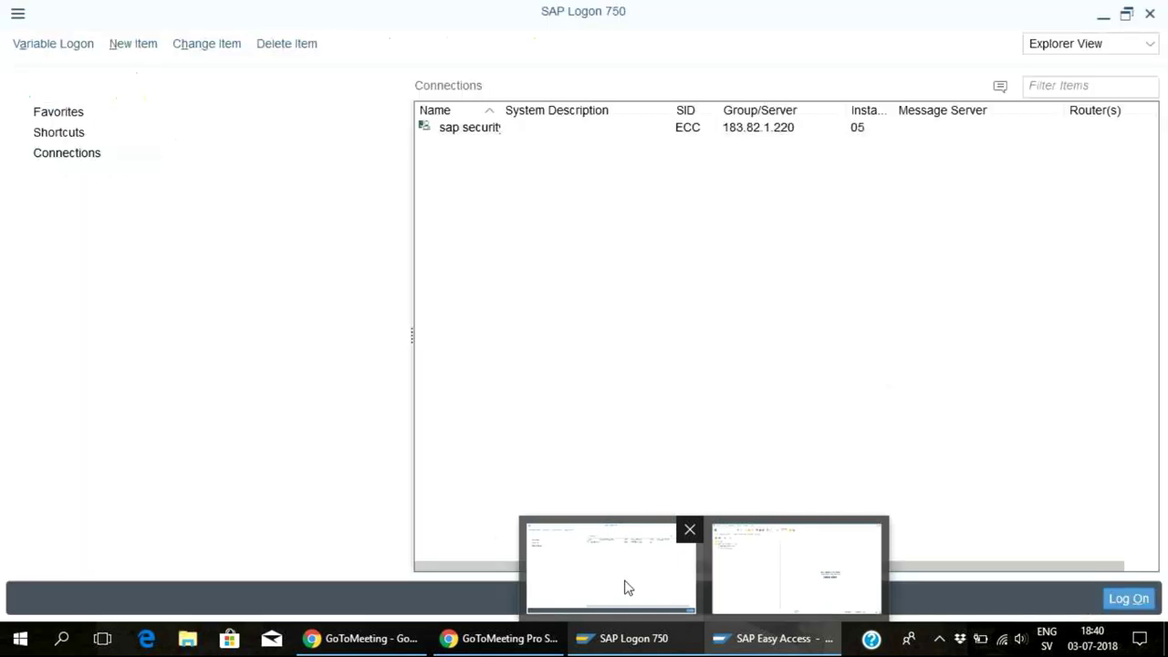
pyautogui.click(626, 589)
pyautogui.doubleClick(468, 127)
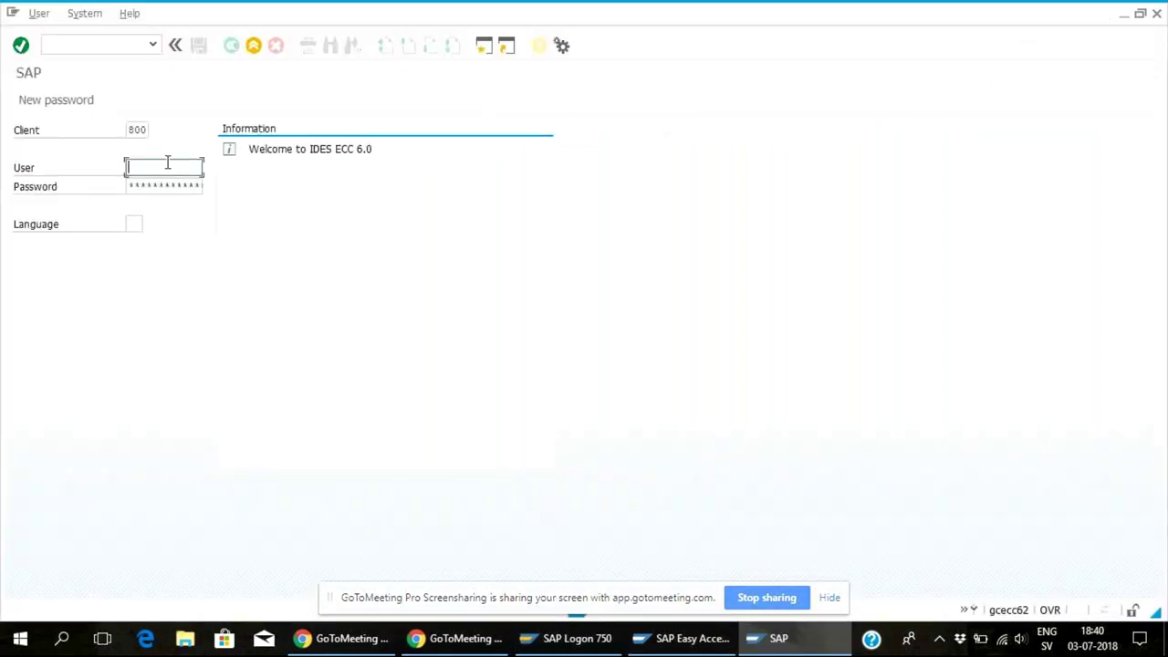
pyautogui.write('s')
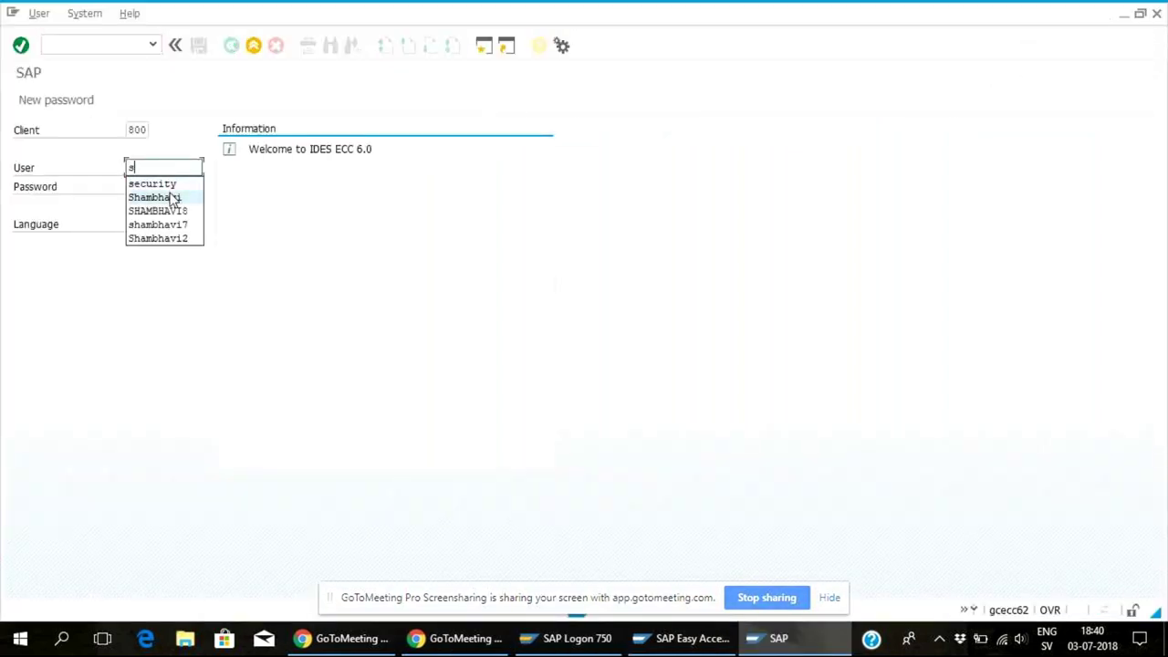
pyautogui.click(171, 196)
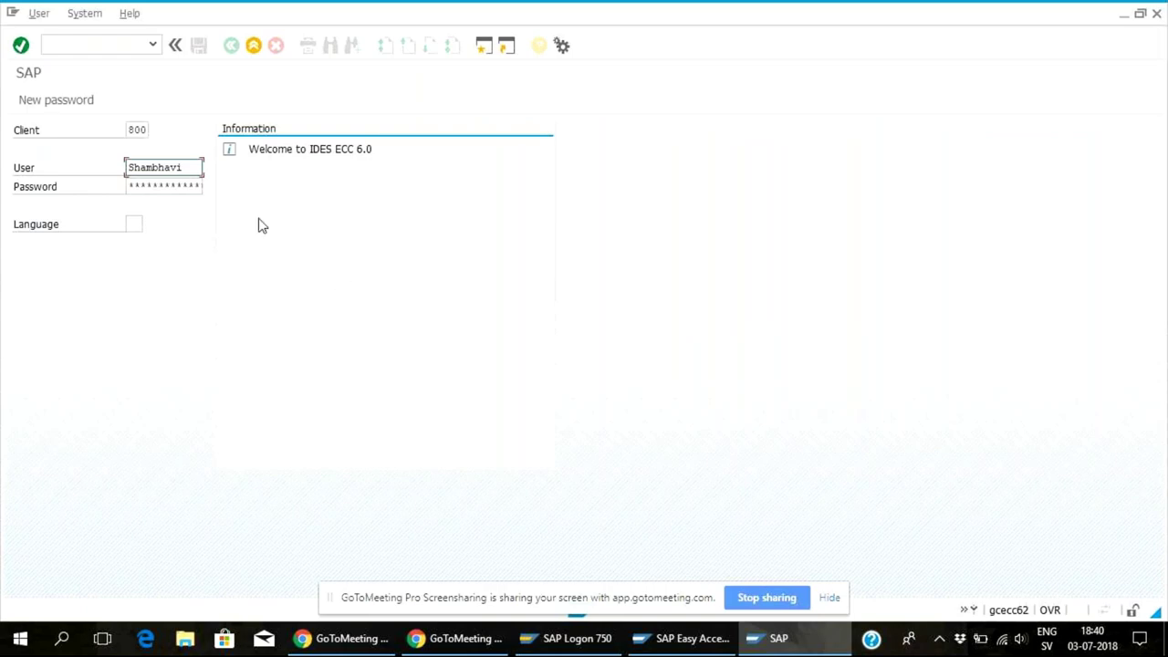
pyautogui.click(182, 185)
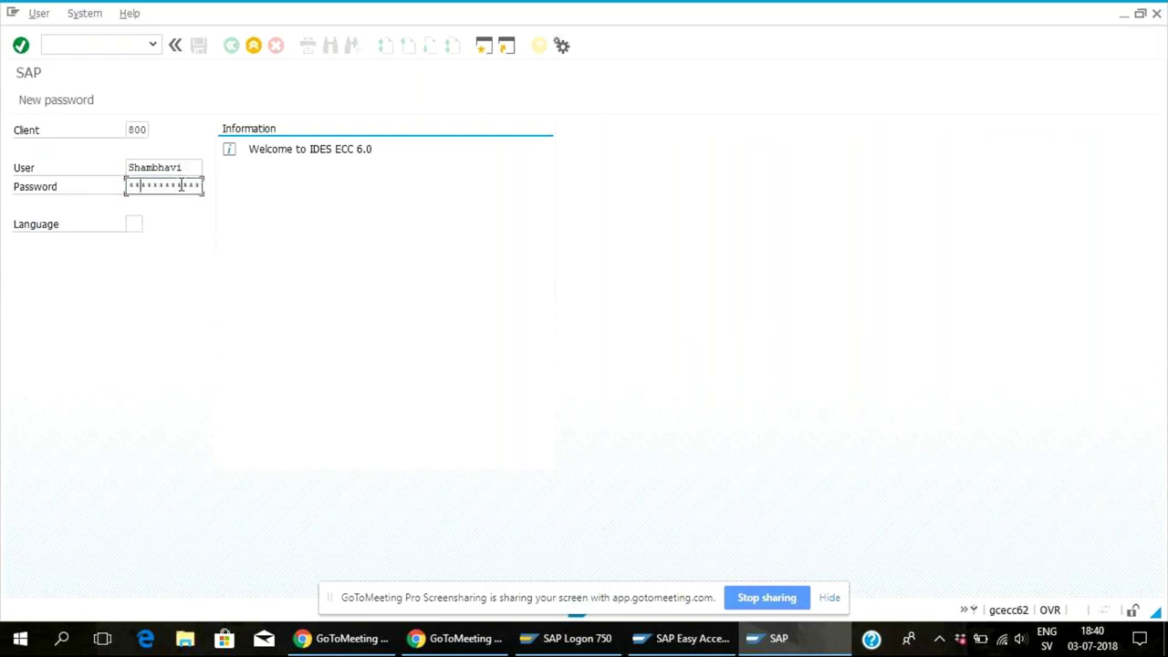
pyautogui.write('**')
pyautogui.press('Return')
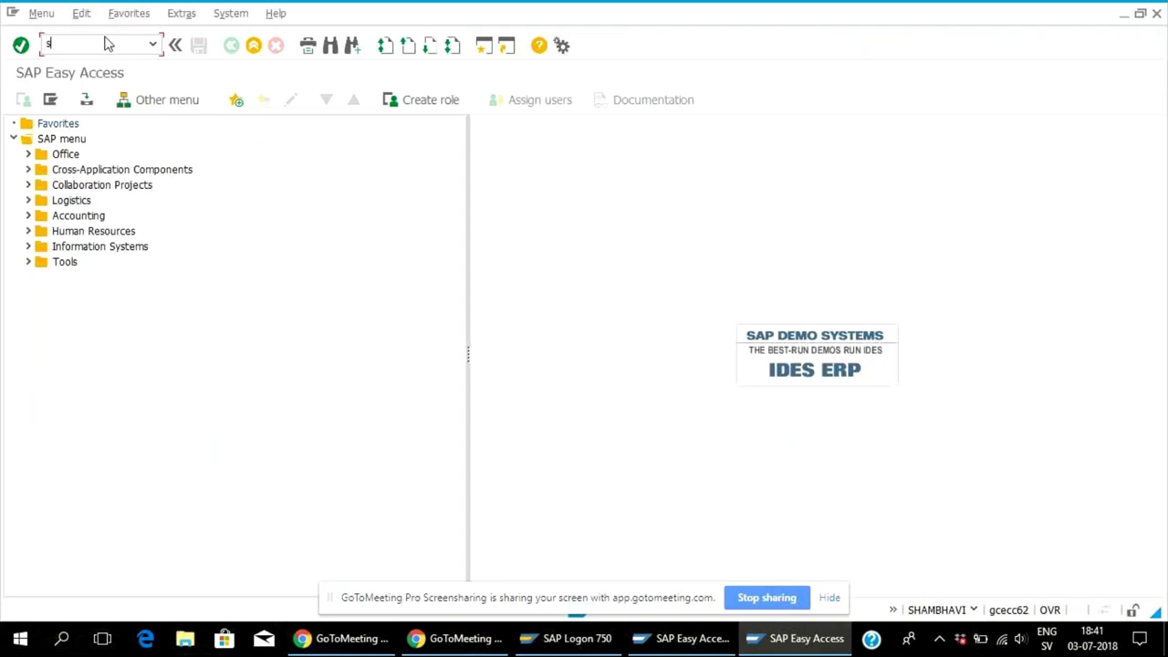
# - Open transaction SU01 and start creating the user security1
pyautogui.write('u1')
pyautogui.press('BackSpace')
pyautogui.write('01')
pyautogui.press('Return')
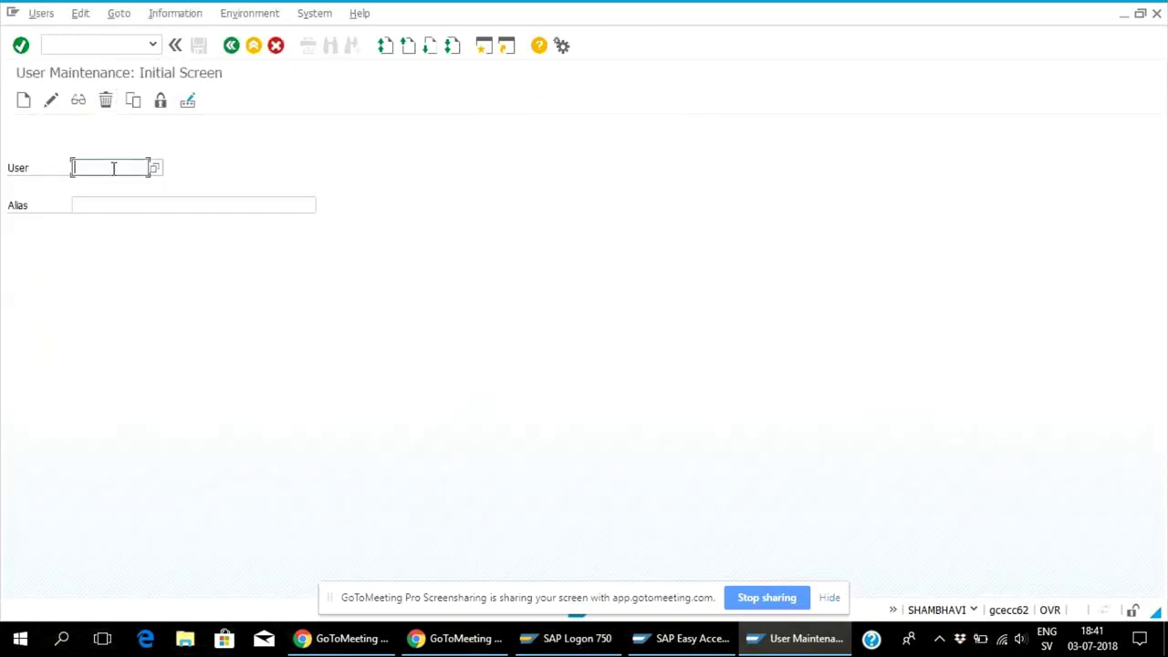
pyautogui.write('se')
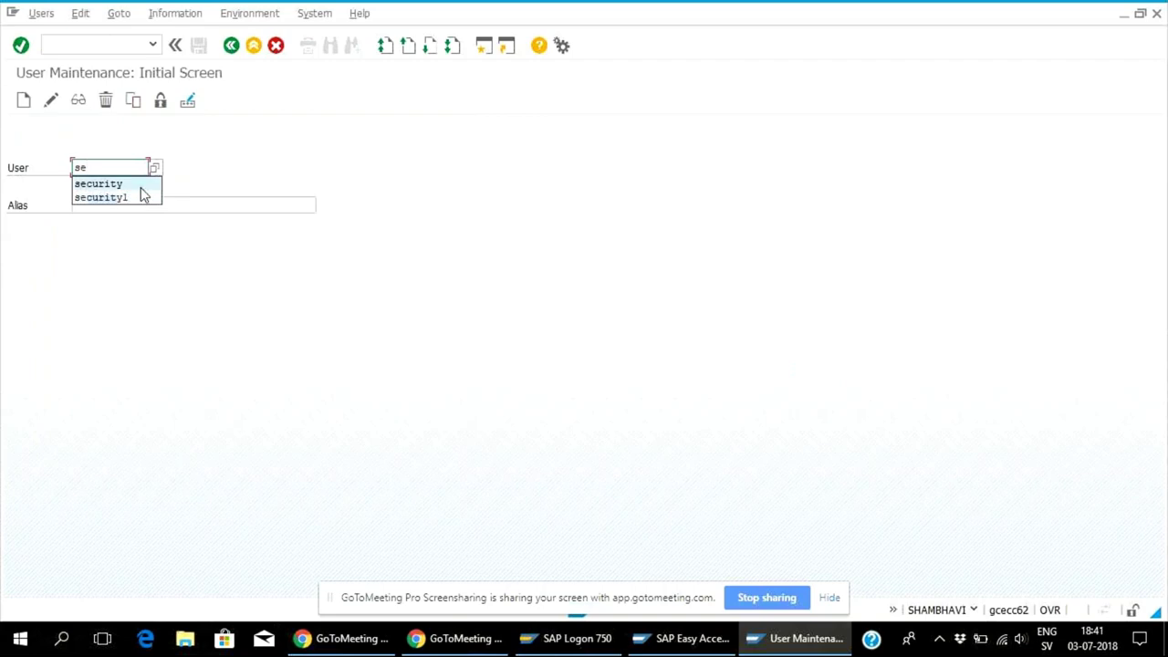
pyautogui.click(142, 196)
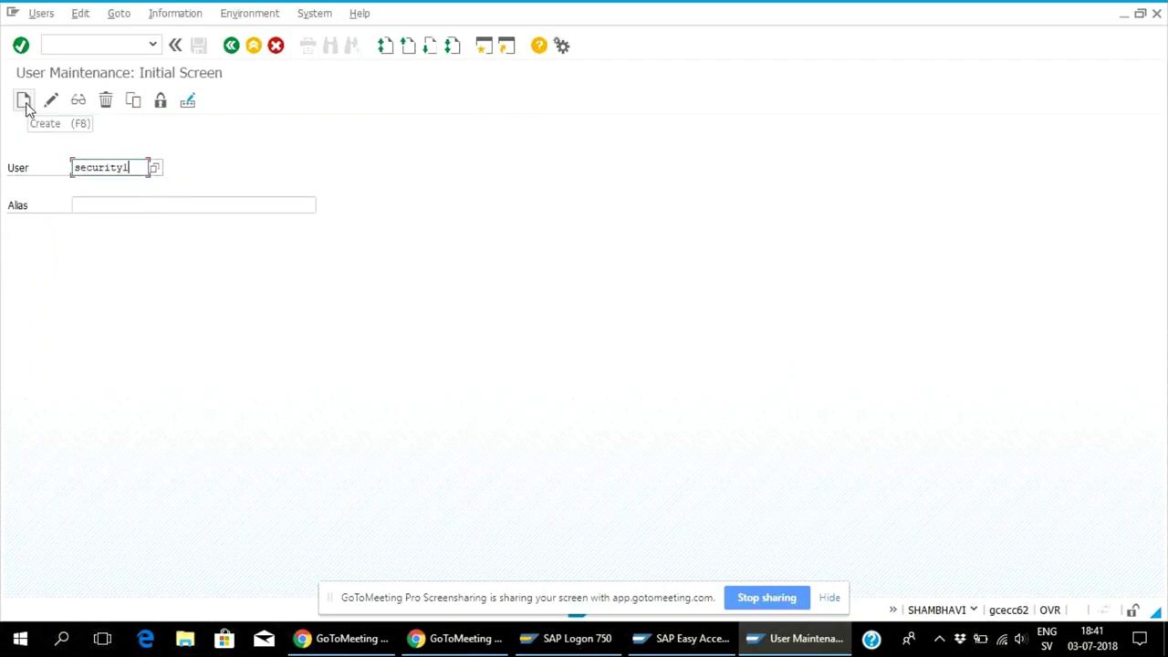
pyautogui.click(26, 107)
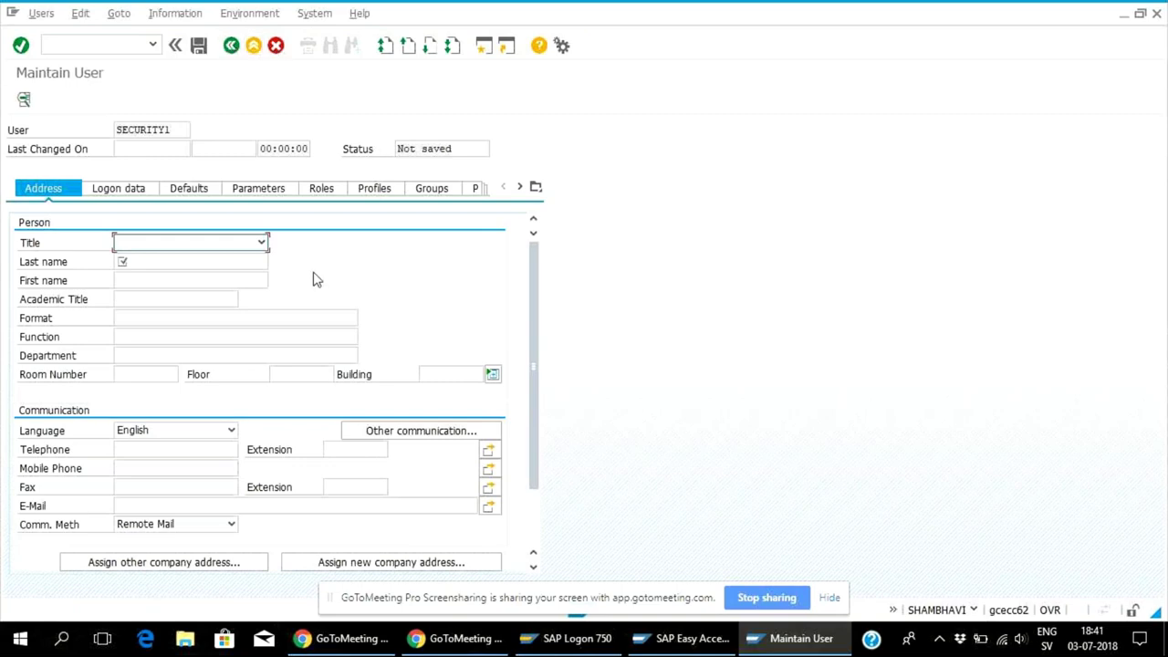
# - Fill in the last name in the address data of user SECURITY1
pyautogui.click(139, 262)
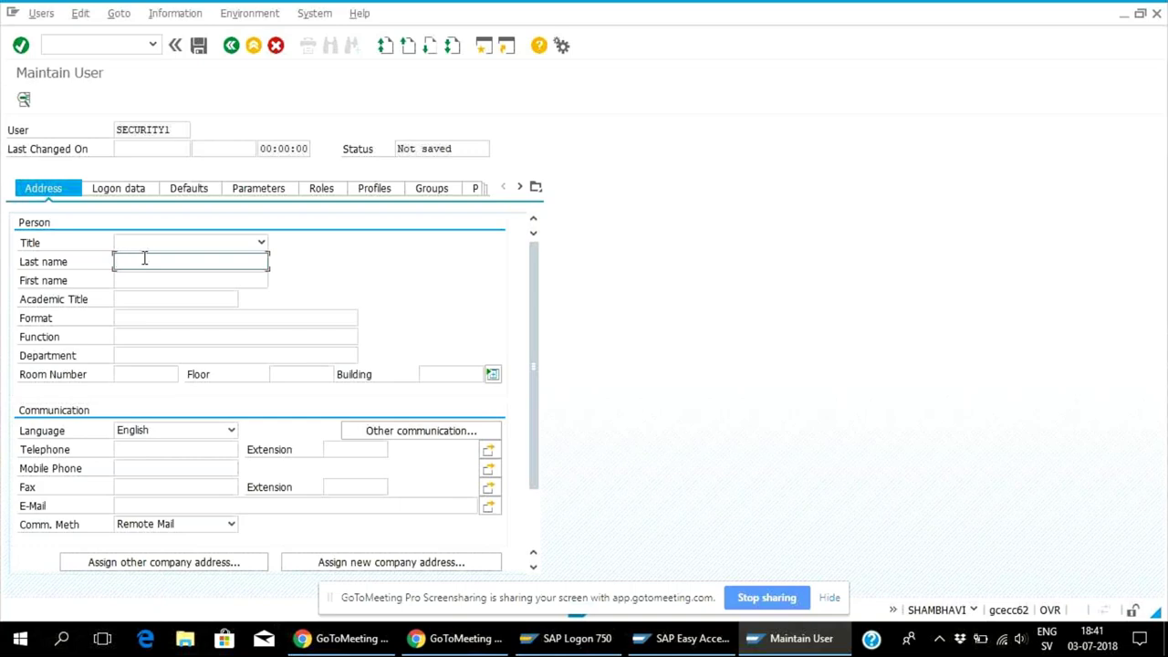
pyautogui.write('b')
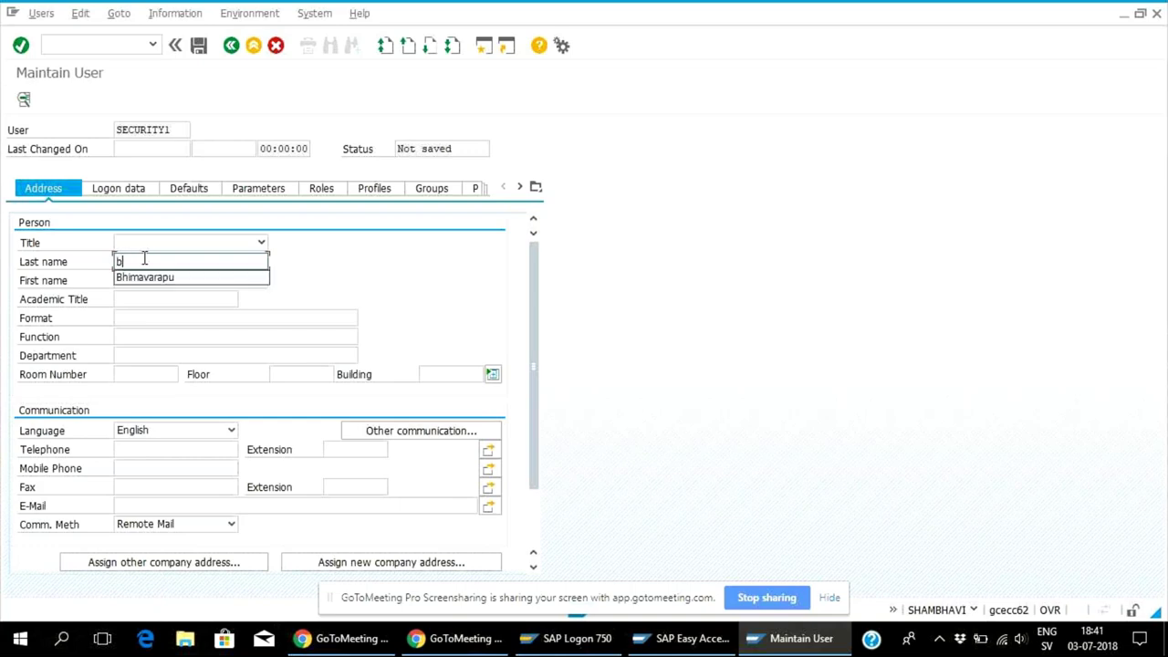
pyautogui.click(183, 277)
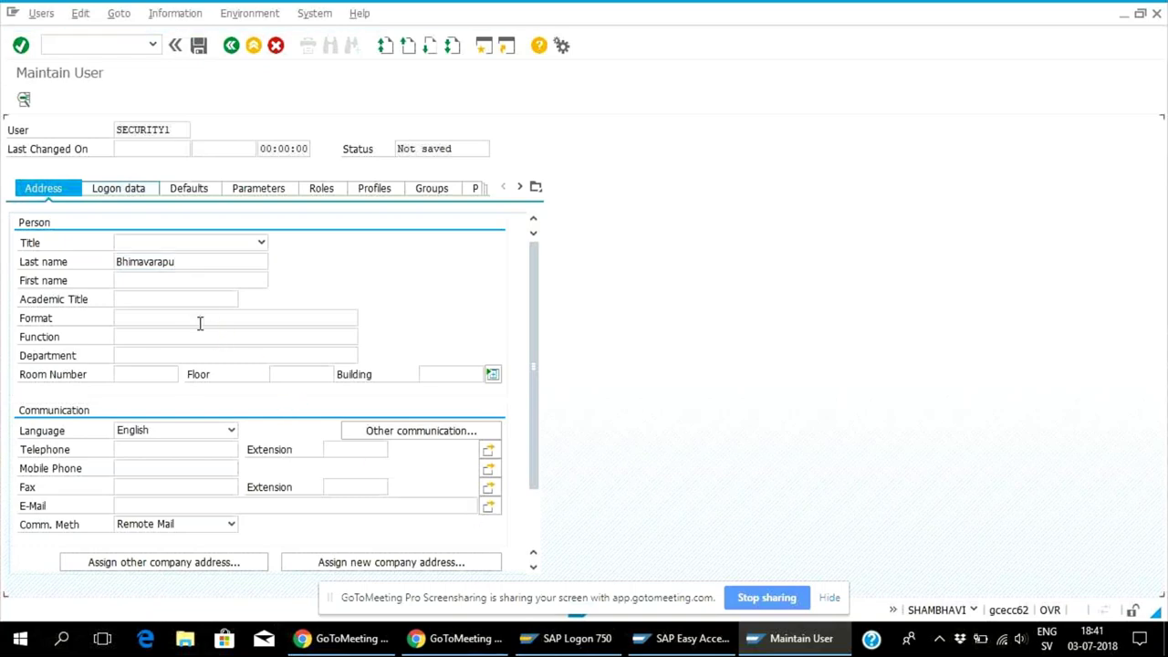
# - Enter and repeat the initial password in the logon data of SECURITY1 and save the user
pyautogui.hotkey('ctrl', 'pagedown')
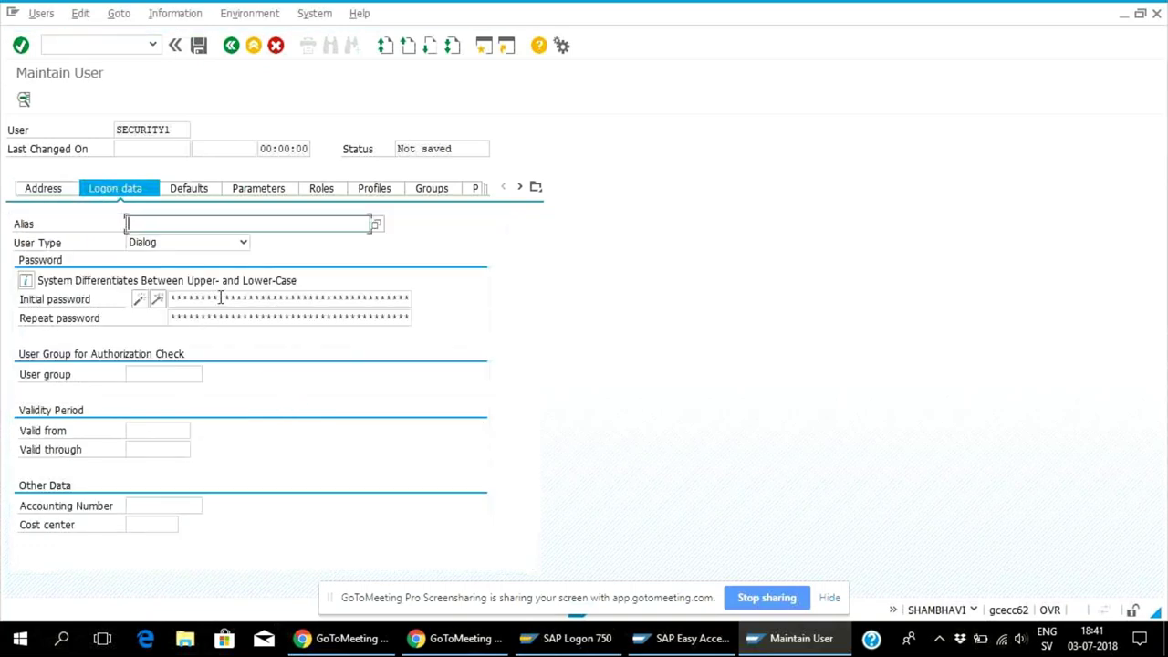
pyautogui.click(220, 298)
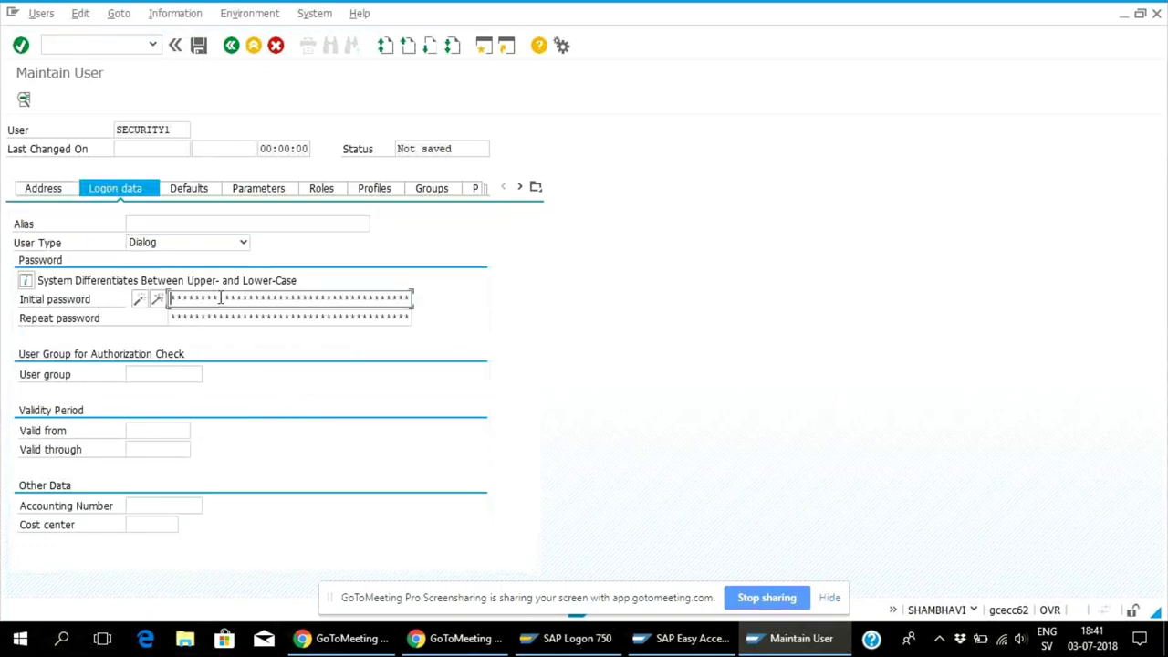
pyautogui.write('***')
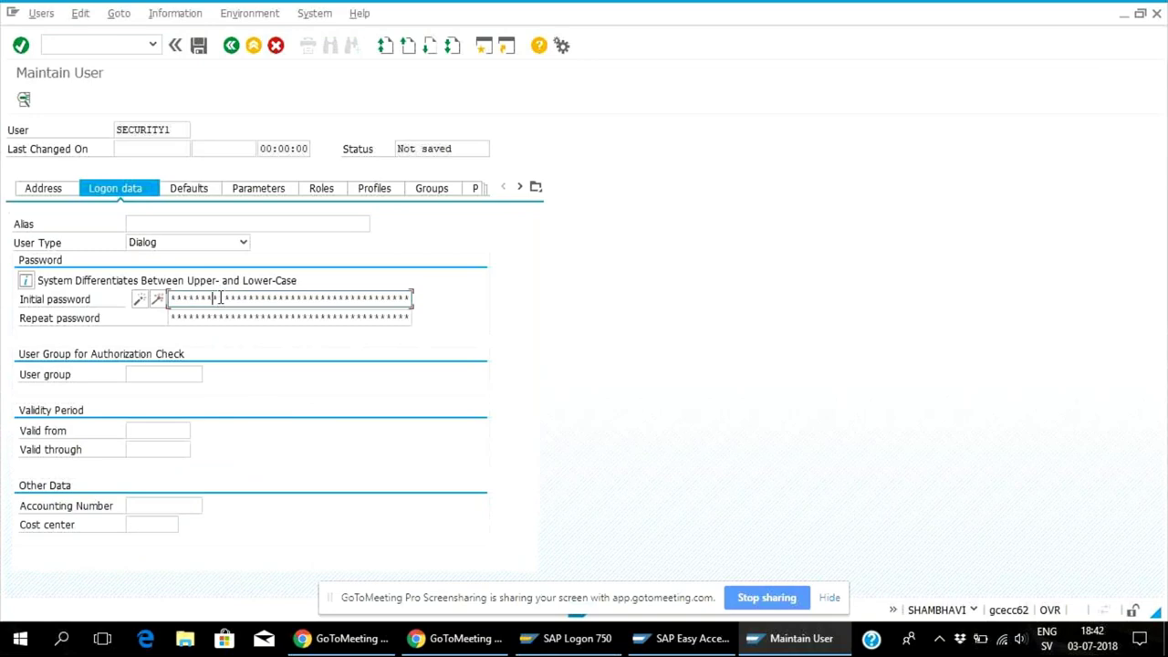
pyautogui.press('Tab')
pyautogui.write('**')
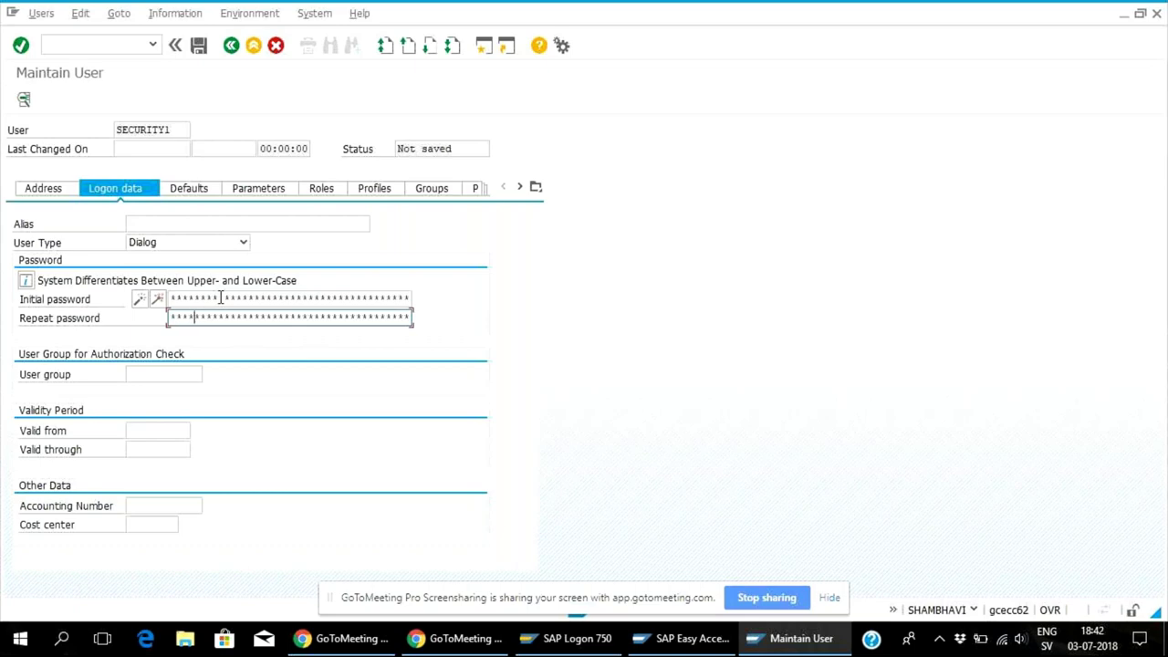
pyautogui.write('**')
pyautogui.click(199, 48)
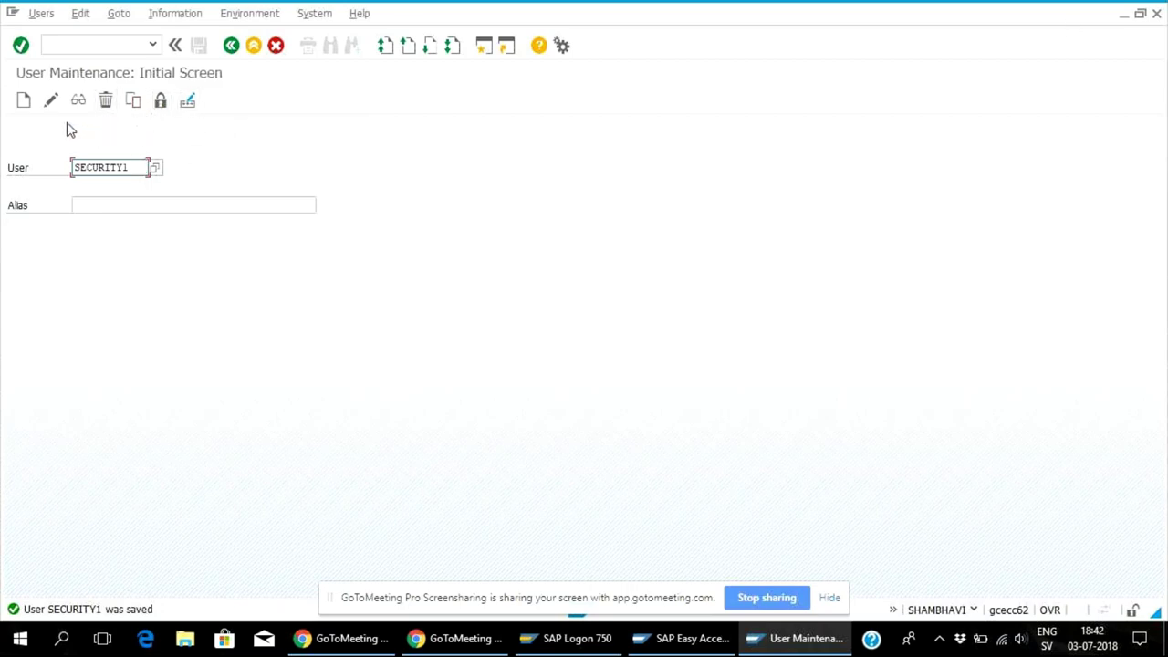
# - Open transaction PFCG and try to create the single role z_security
pyautogui.click(127, 46)
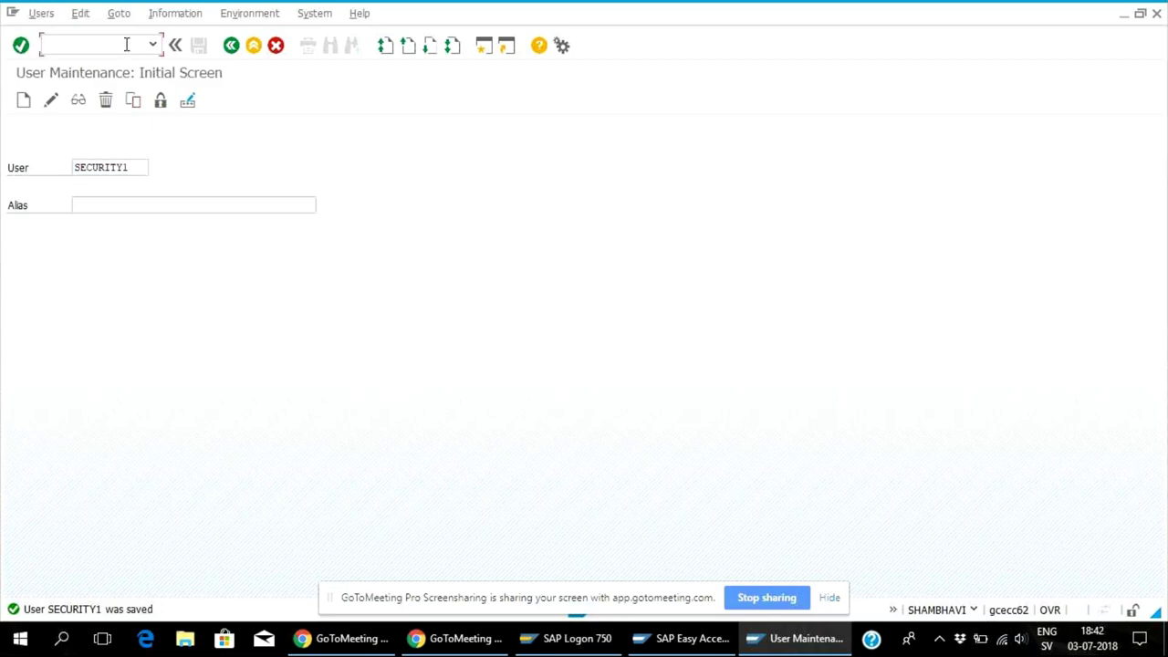
pyautogui.write('pfcg')
pyautogui.press('Return')
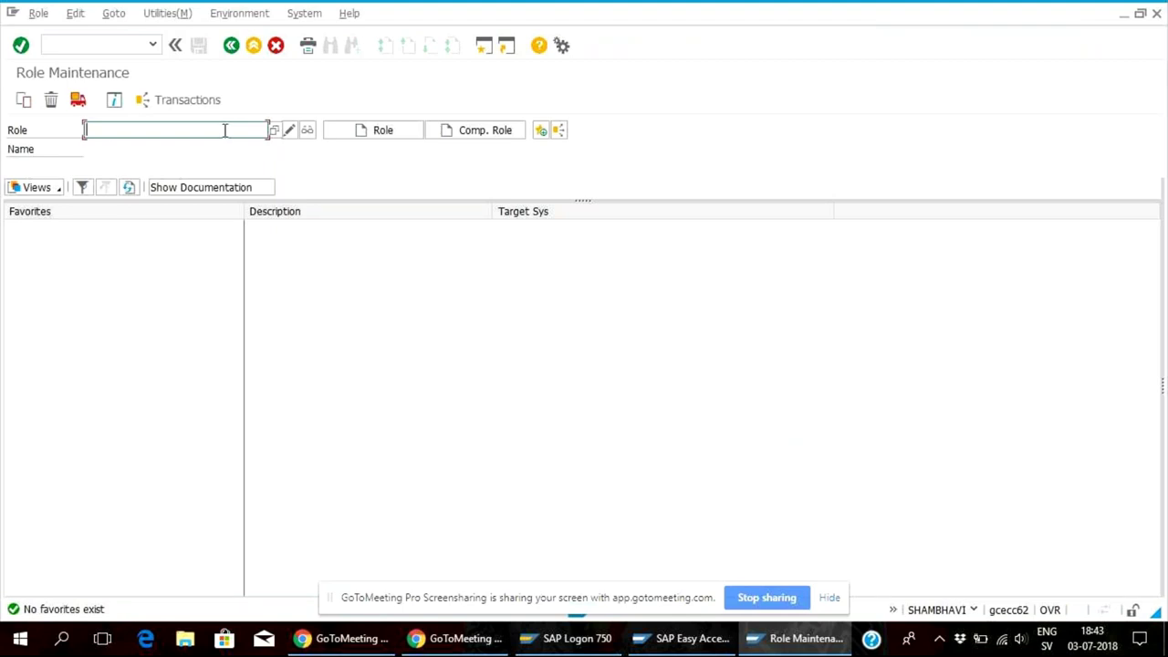
pyautogui.write('z')
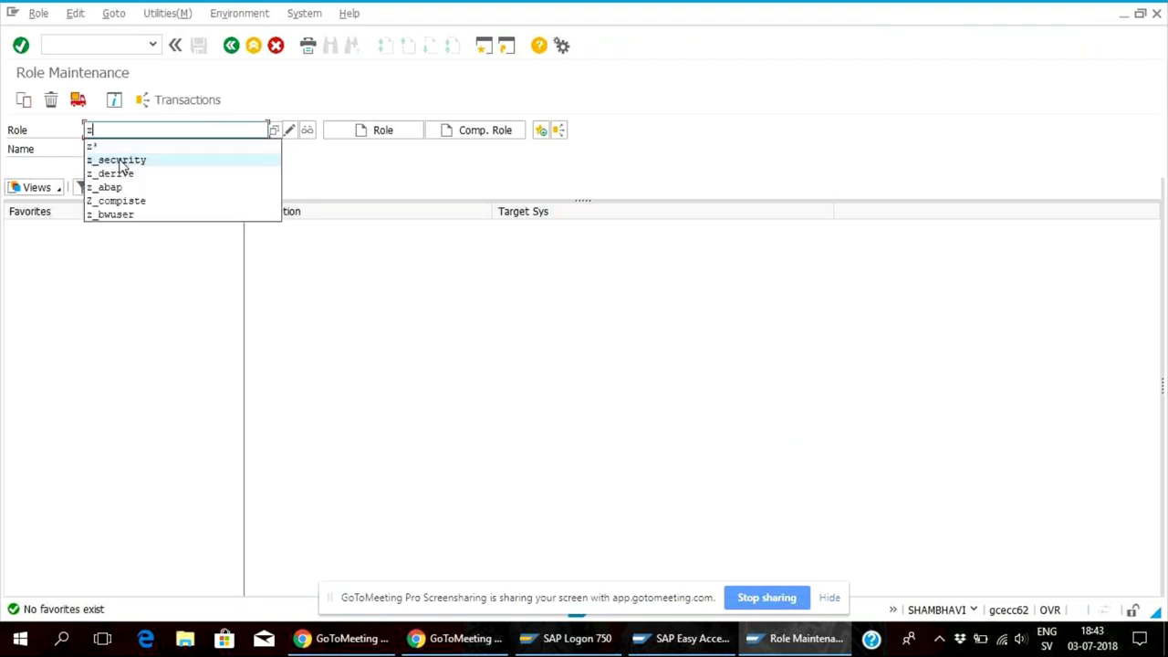
pyautogui.click(121, 162)
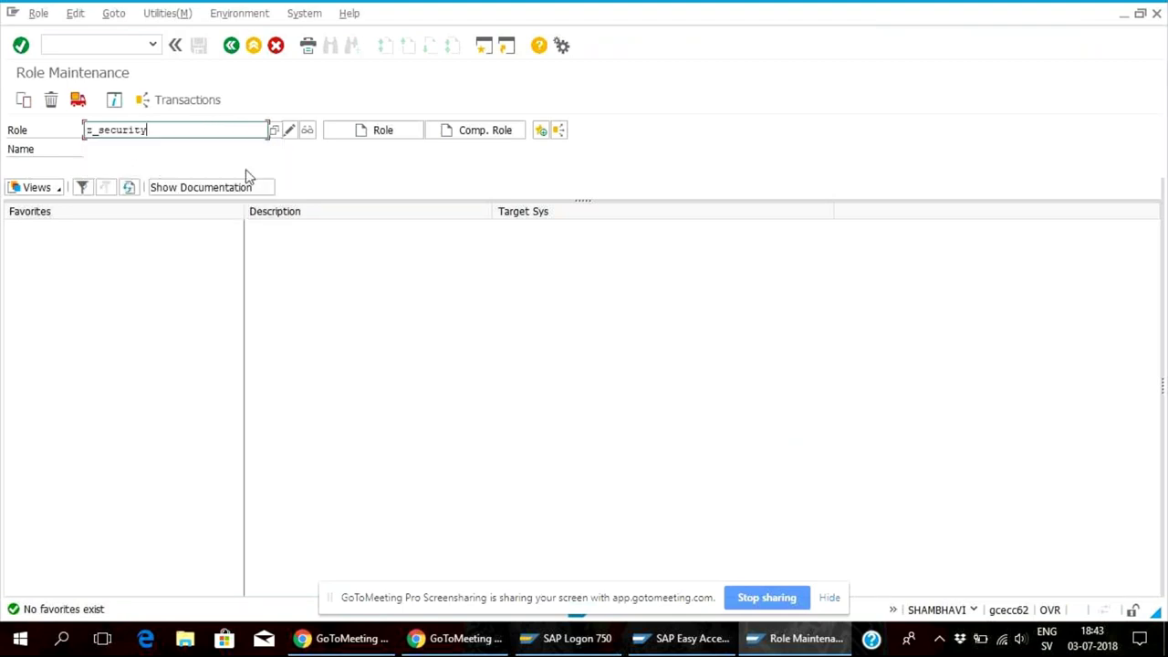
pyautogui.click(381, 135)
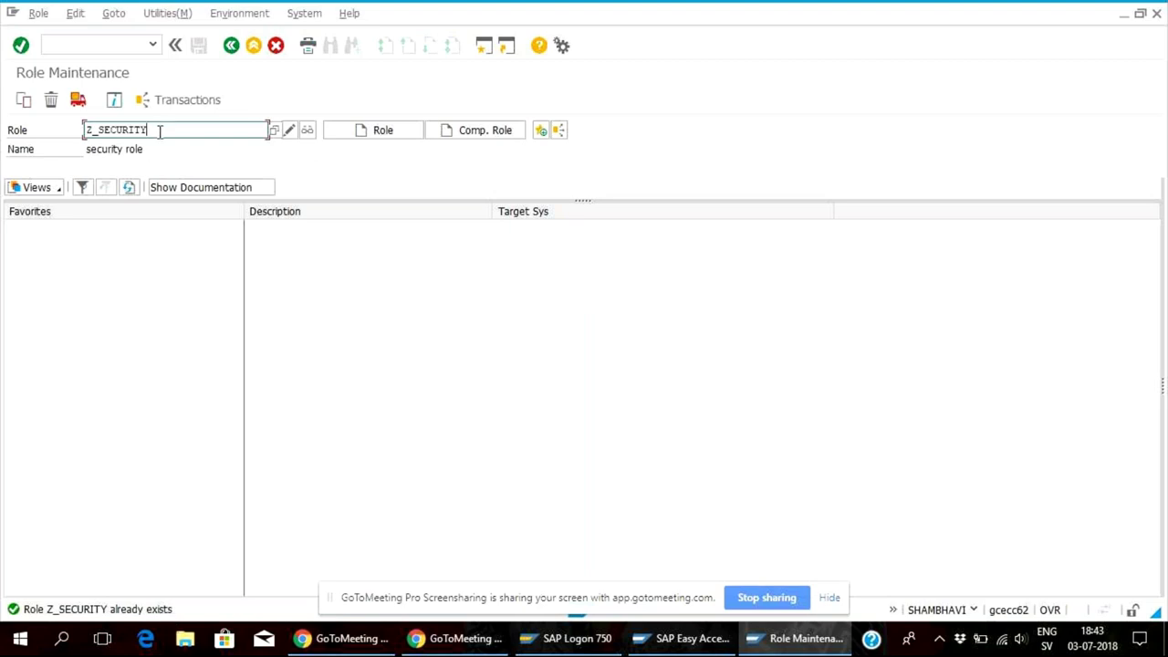
# - Create the single role Z_SECURITY1, save it and show its role menu
pyautogui.write('1')
pyautogui.click(370, 134)
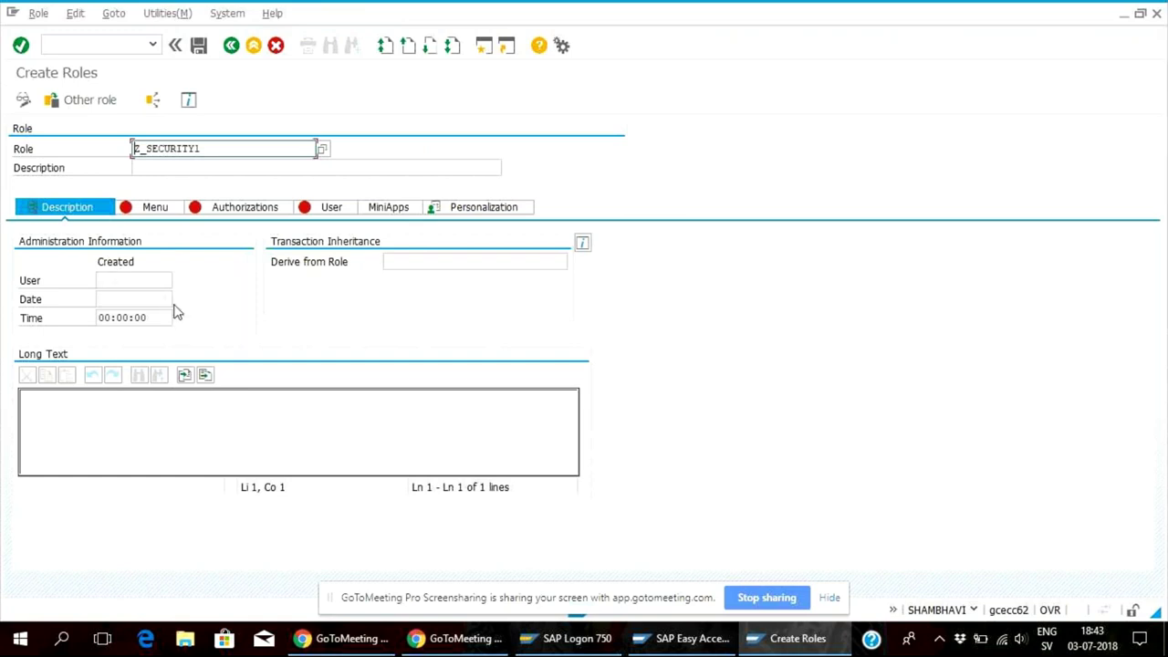
pyautogui.click(138, 208)
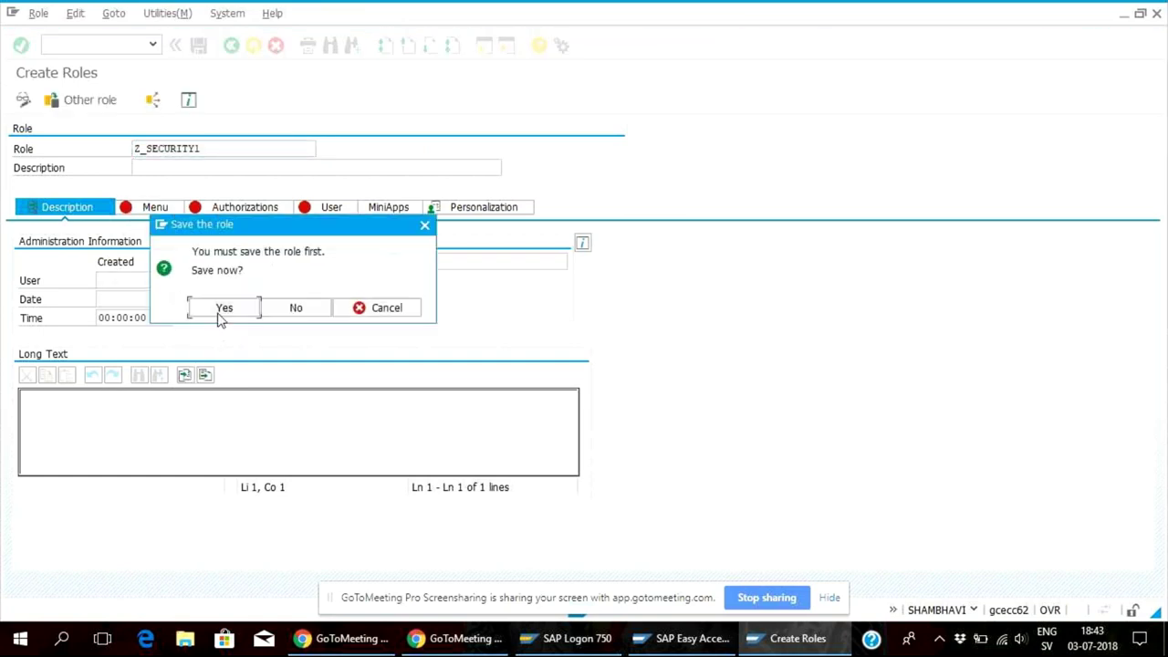
pyautogui.click(223, 309)
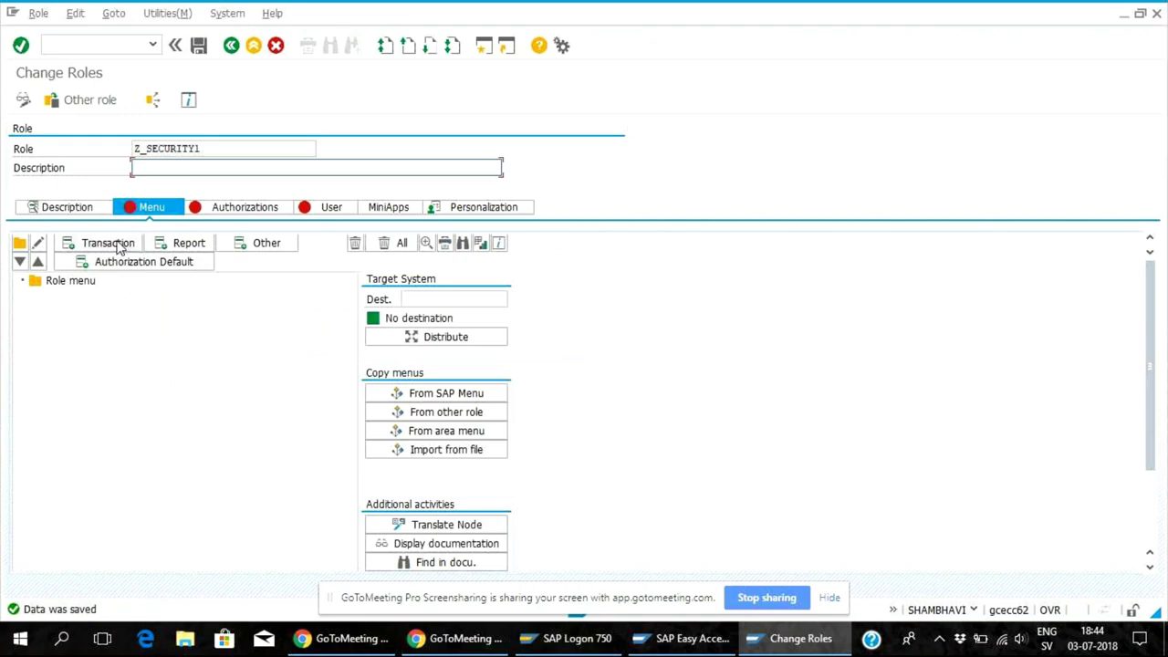
# - Start assigning transactions to the role menu of Z_SECURITY1 and enter SU01 as the first transaction code
pyautogui.click(47, 280)
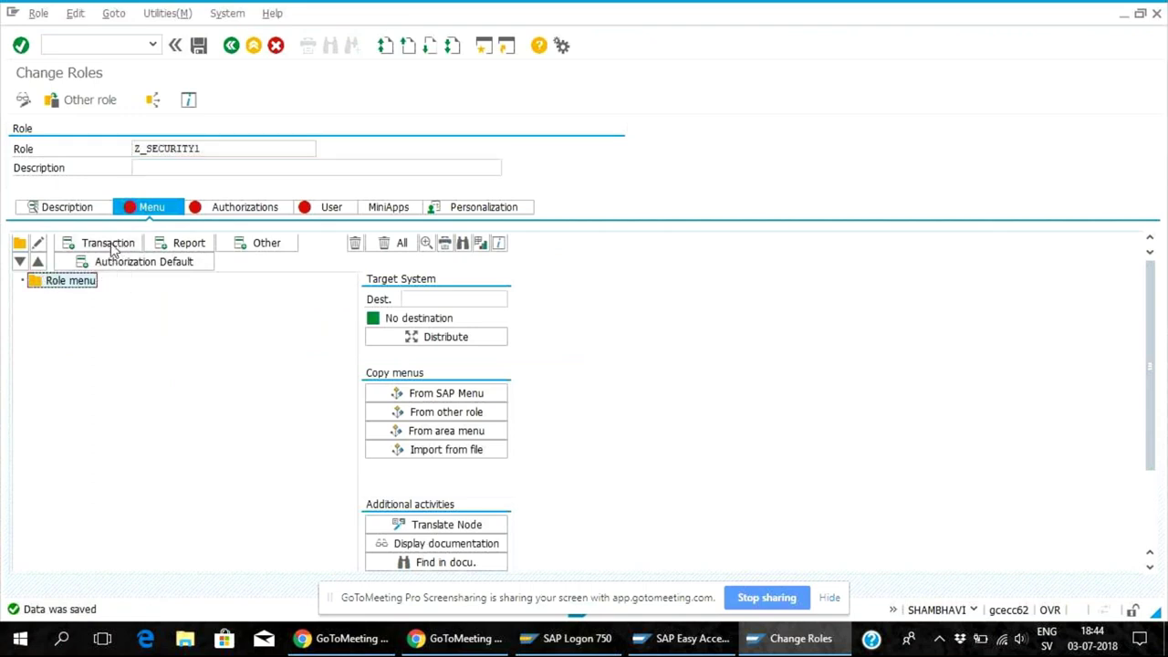
pyautogui.click(114, 244)
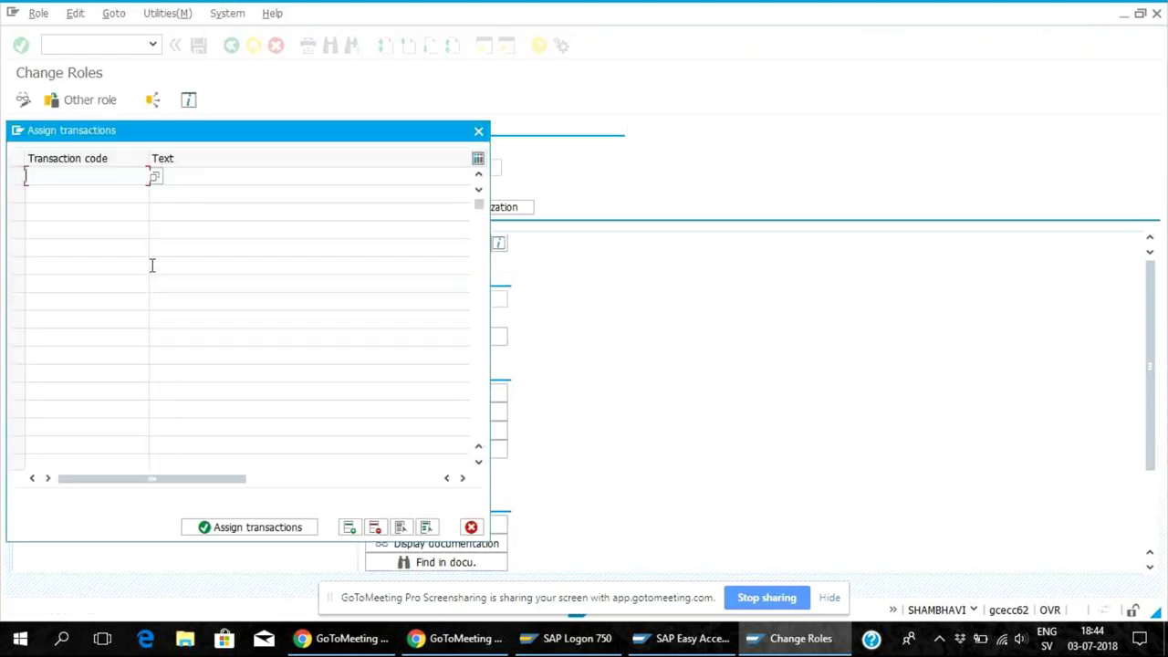
pyautogui.write('su')
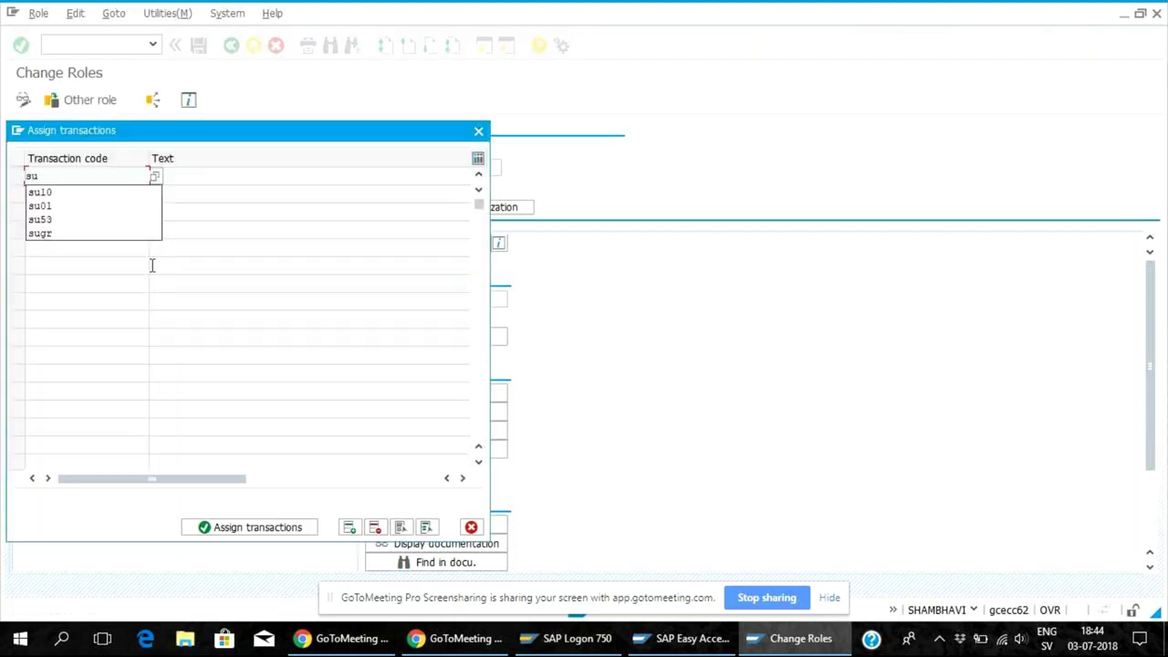
pyautogui.write('01')
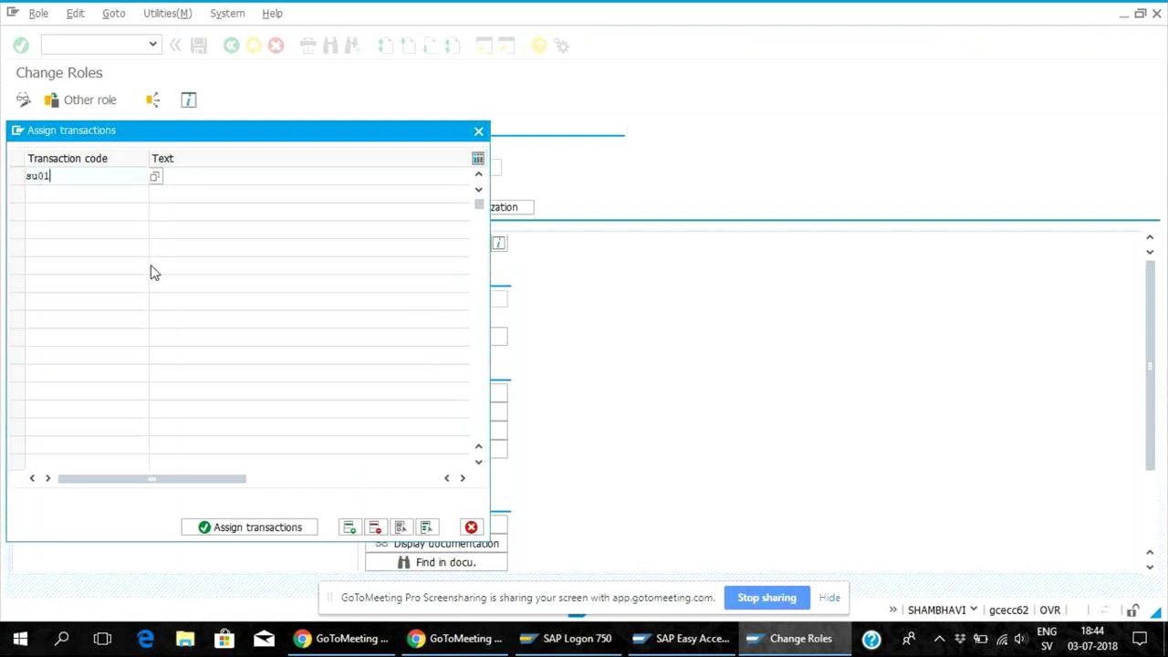
pyautogui.press('Return')
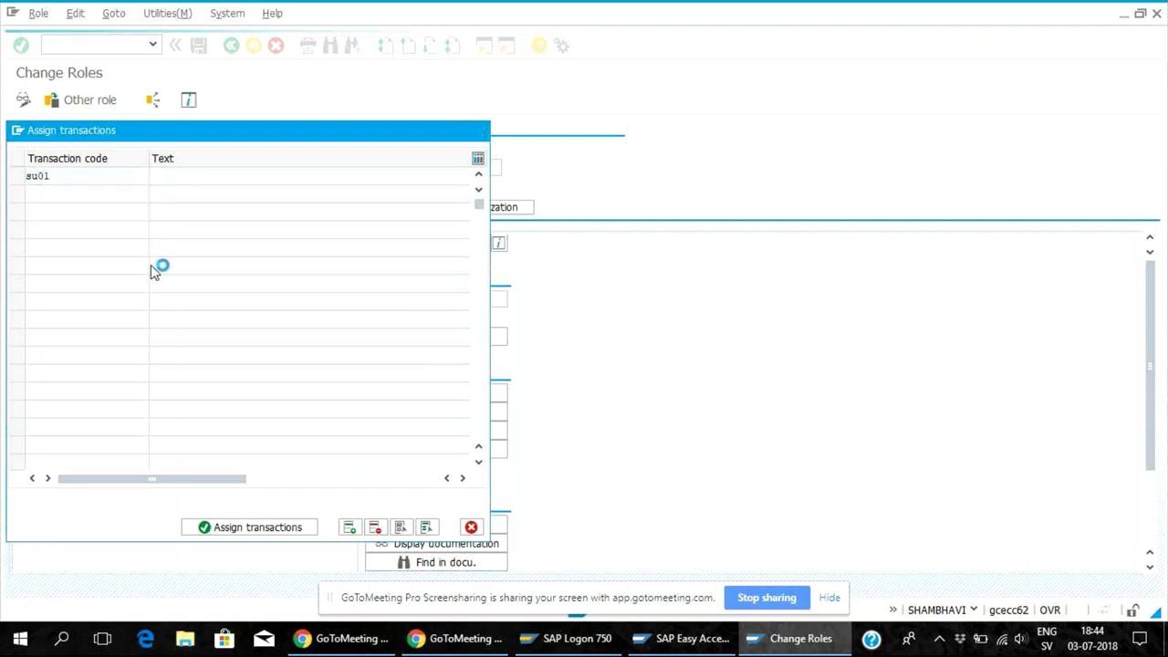
# - Add SU10 as the second transaction code for the role
pyautogui.write('u')
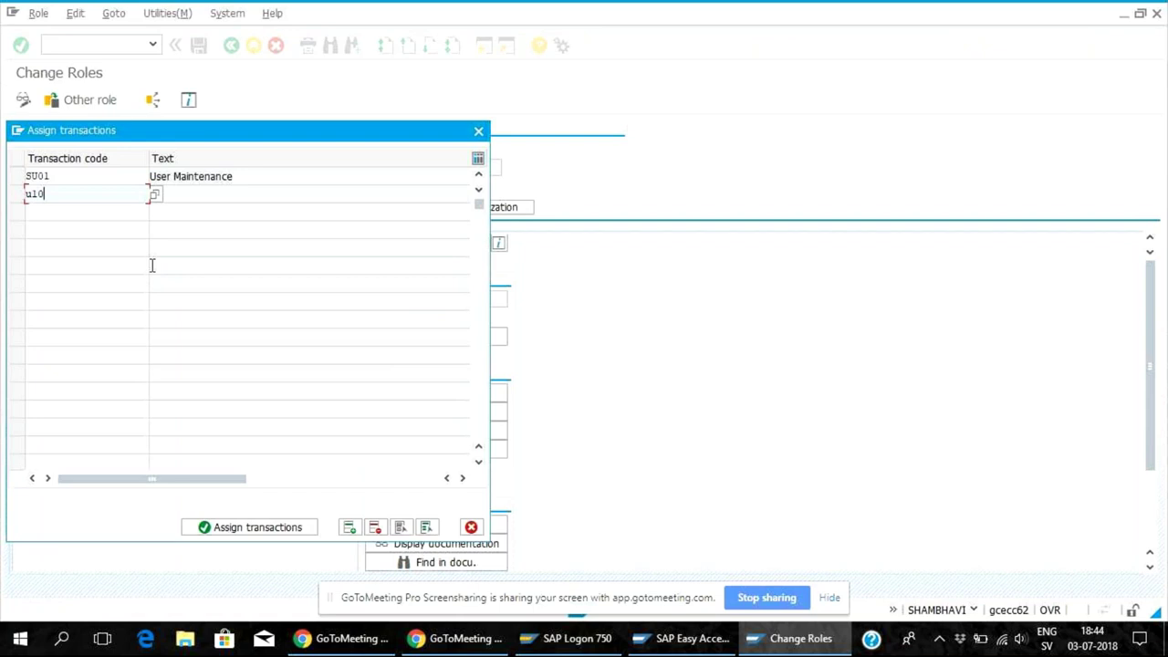
pyautogui.write('10')
pyautogui.press('BackSpace')
pyautogui.press('BackSpace')
pyautogui.press('BackSpace')
pyautogui.write('s')
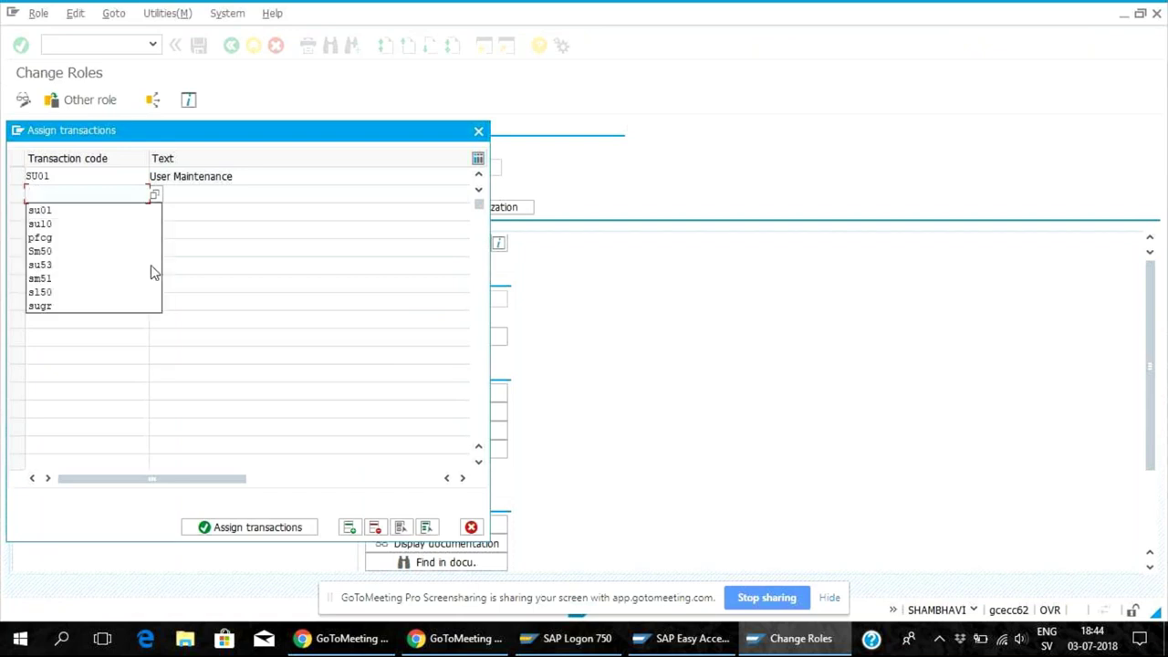
pyautogui.write('u')
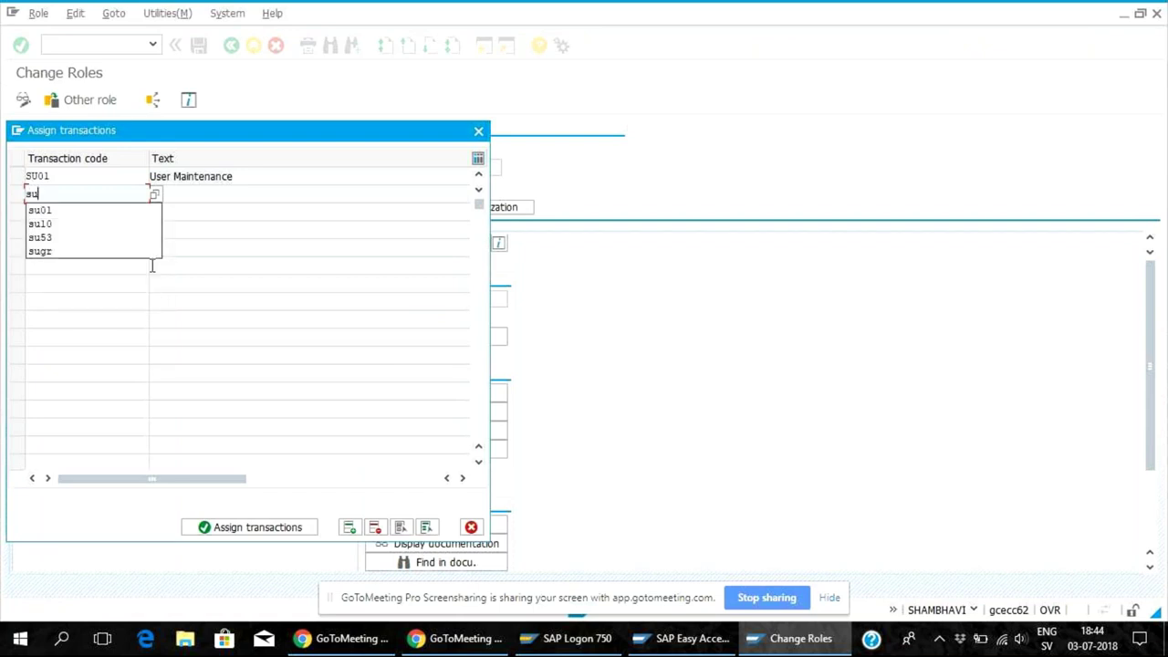
pyautogui.write('10')
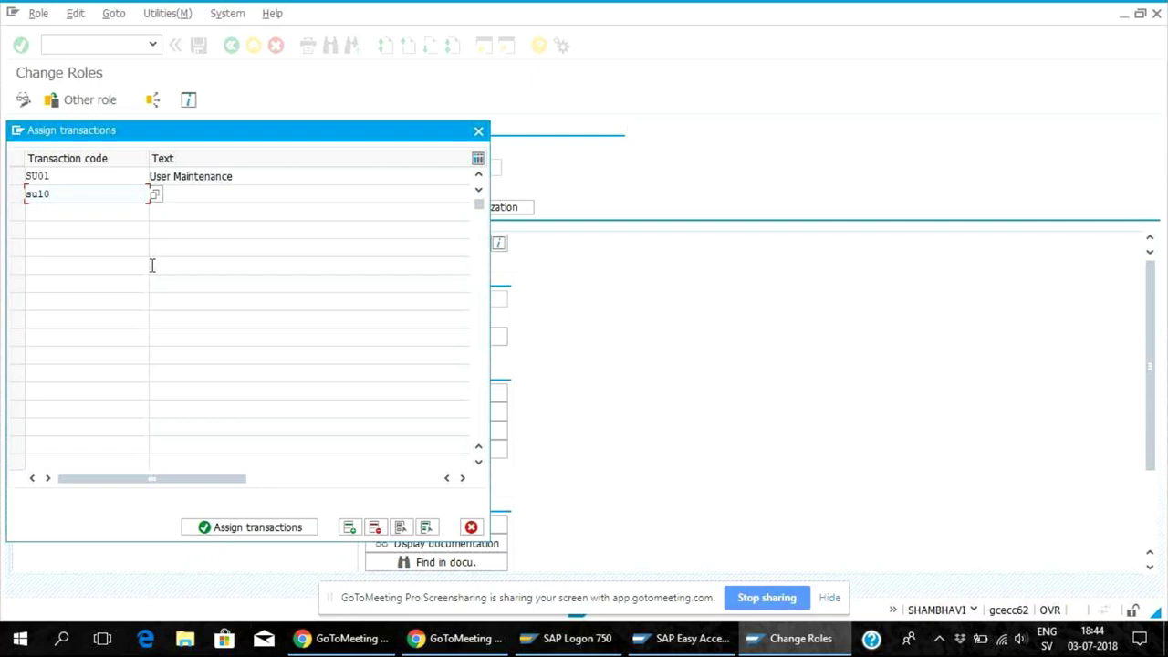
pyautogui.press('Return')
# - Add SUGR as the third transaction code and assign the listed transactions to the role menu
pyautogui.write('su')
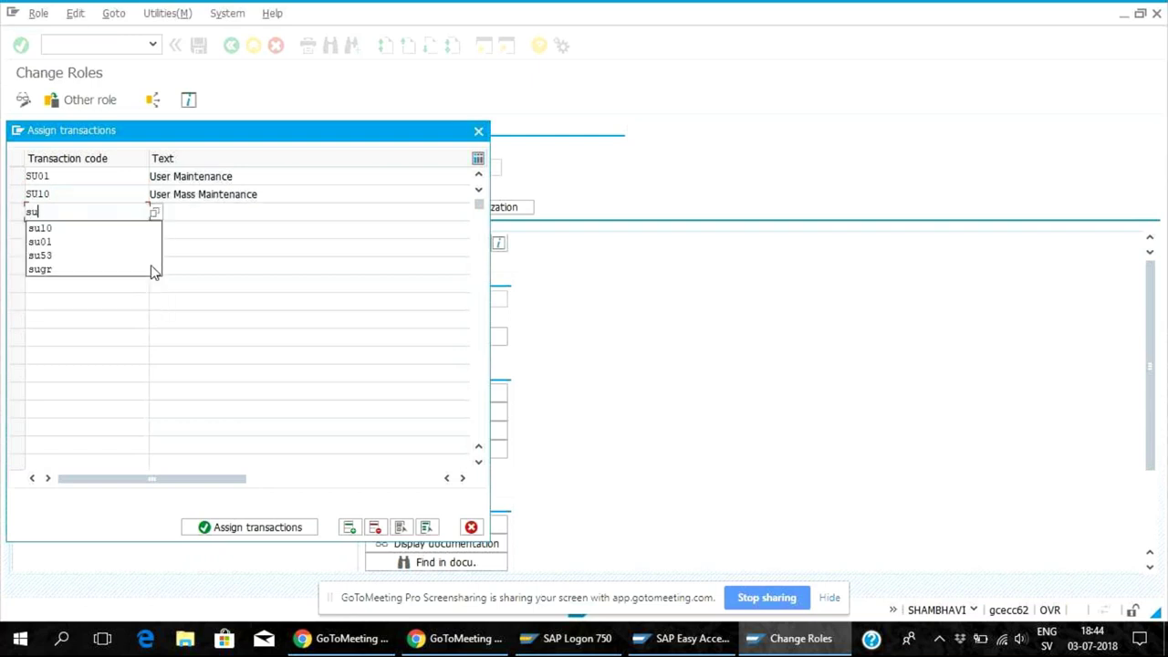
pyautogui.click(55, 269)
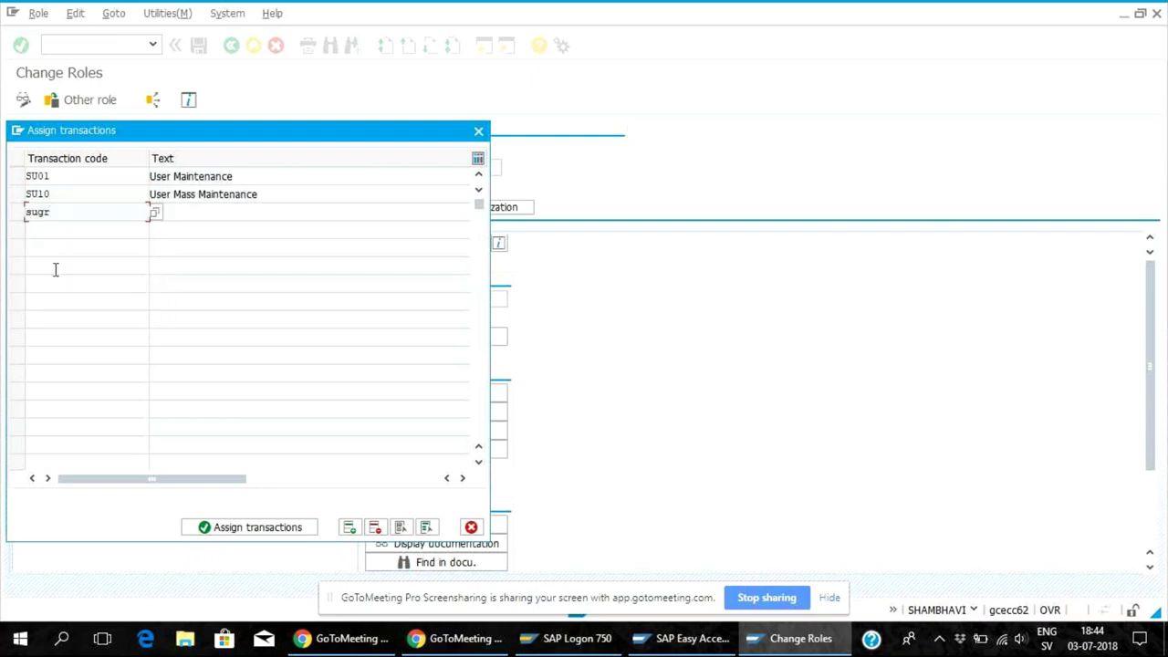
pyautogui.press('Return')
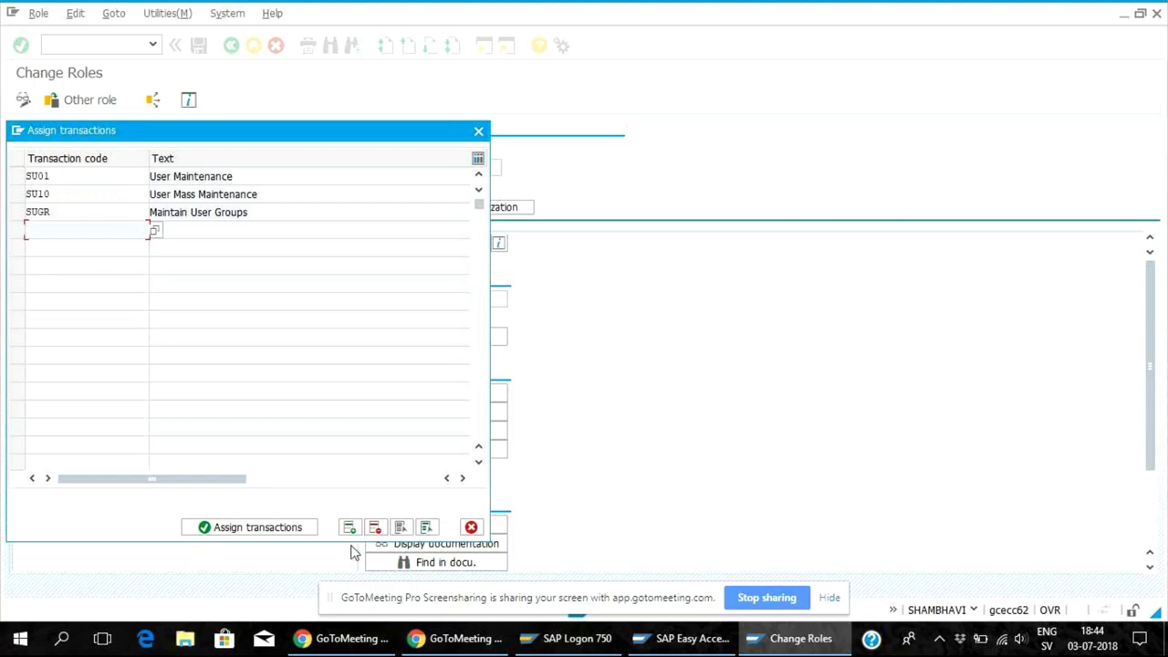
pyautogui.click(301, 527)
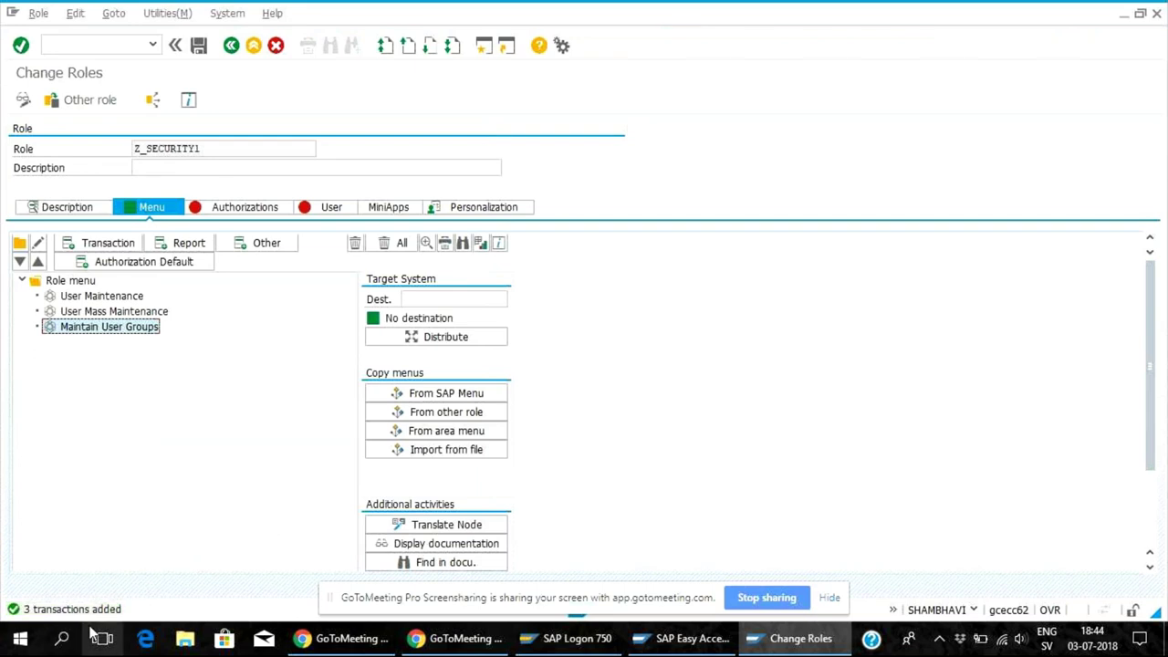
# - Have a profile name proposed for role Z_SECURITY1, save the role and open its authorization data for changing
pyautogui.click(239, 208)
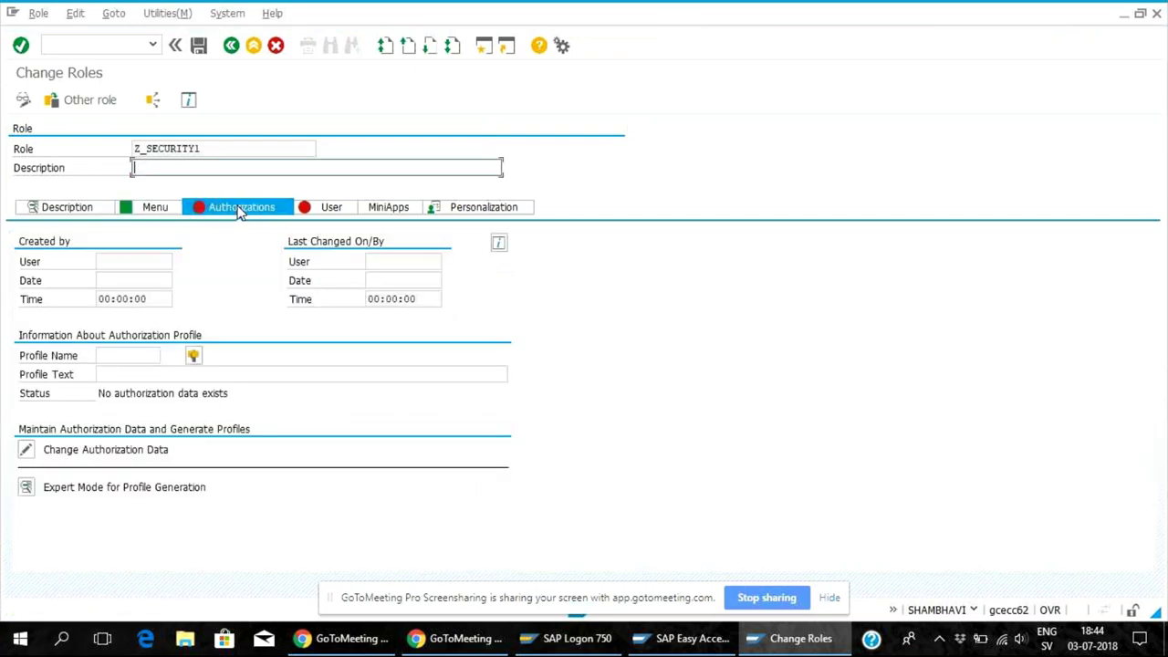
pyautogui.click(193, 357)
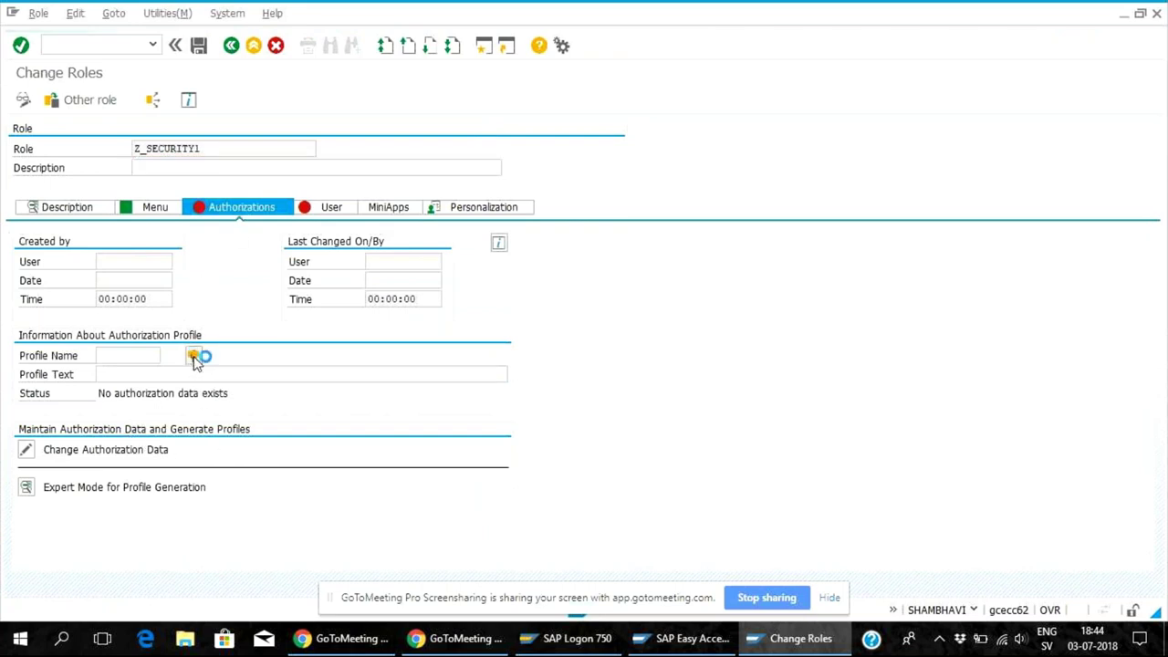
pyautogui.click(101, 454)
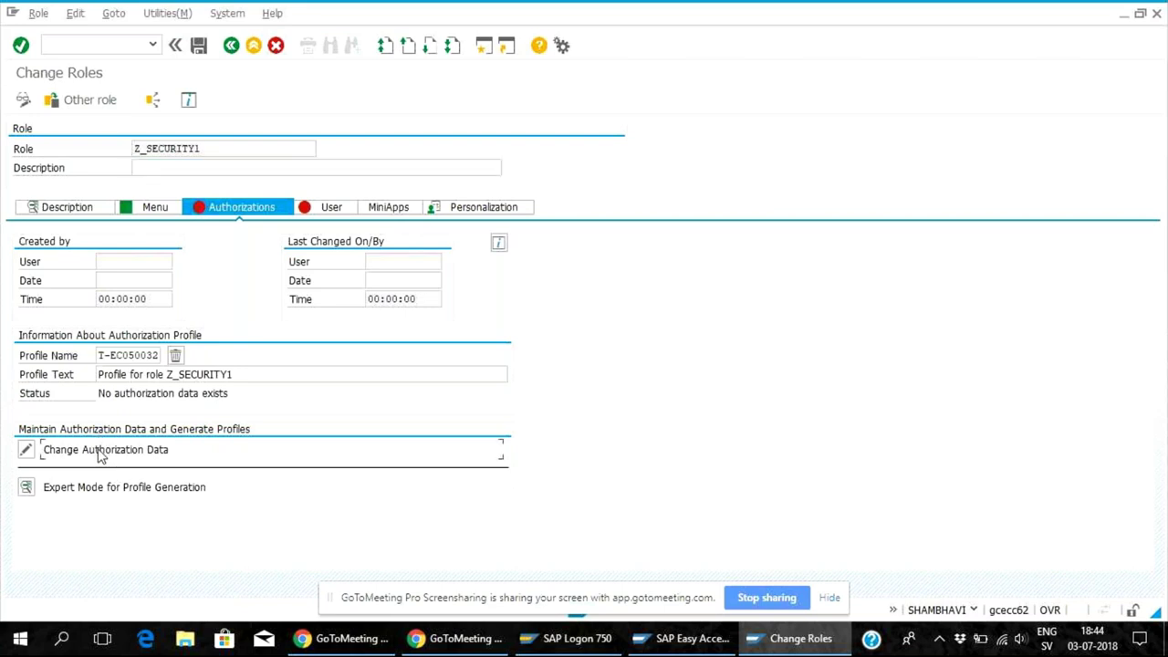
pyautogui.click(26, 449)
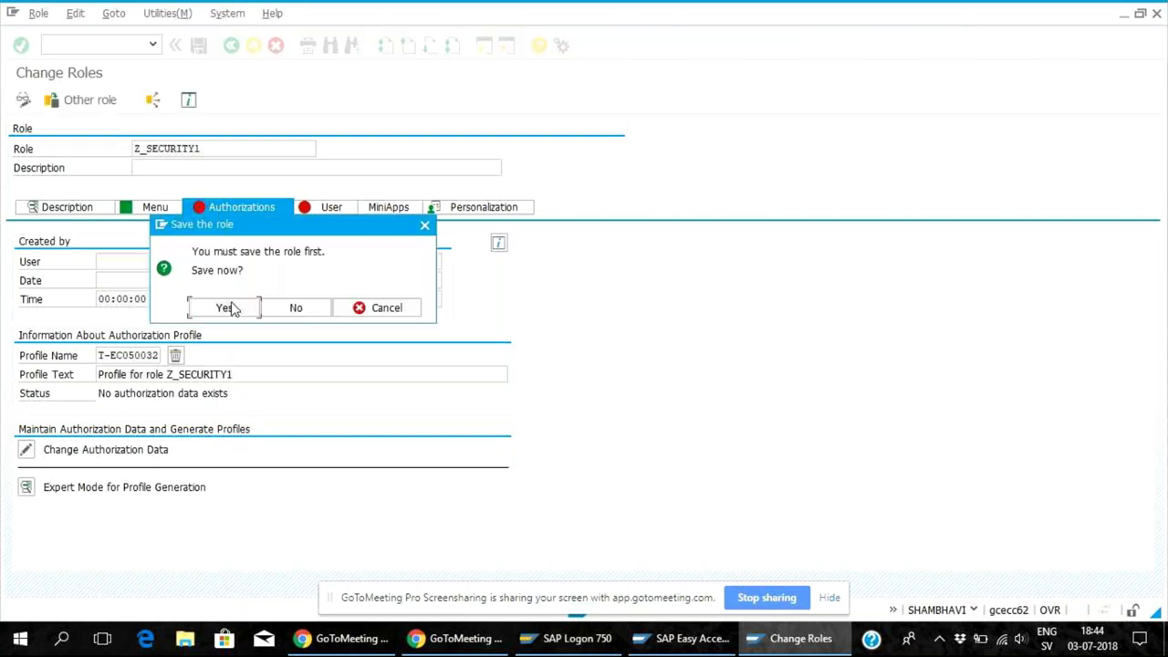
pyautogui.click(225, 308)
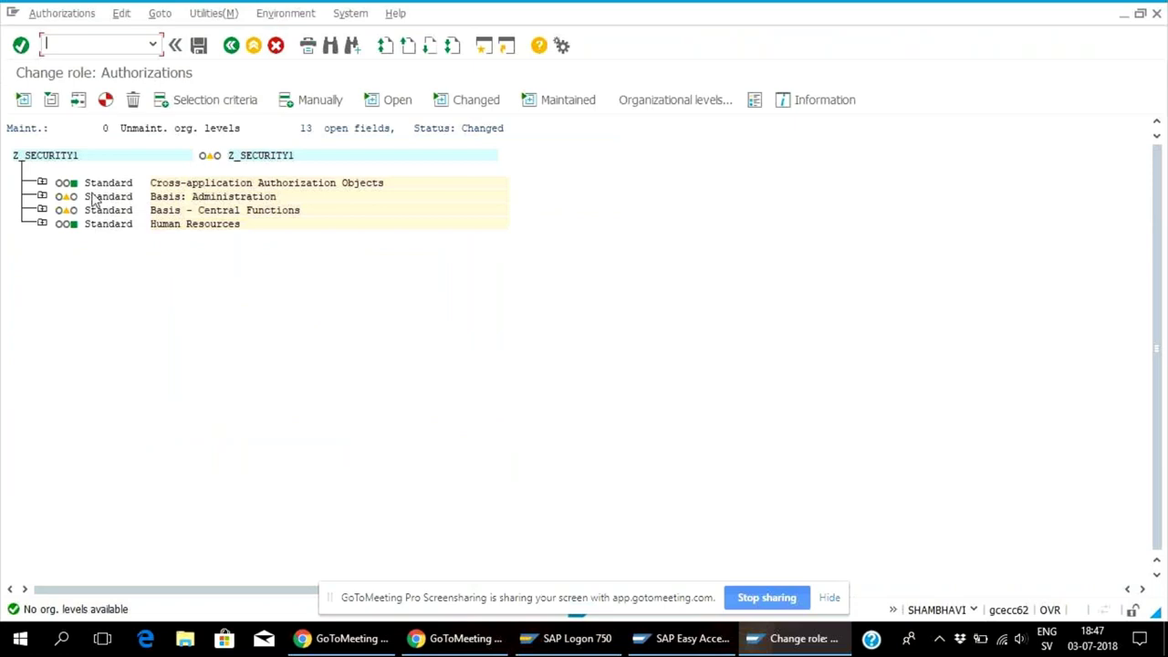
# - Turn on technical names and expand Basis: Administration and the authorization profile object S_USER_PRO
pyautogui.click(197, 13)
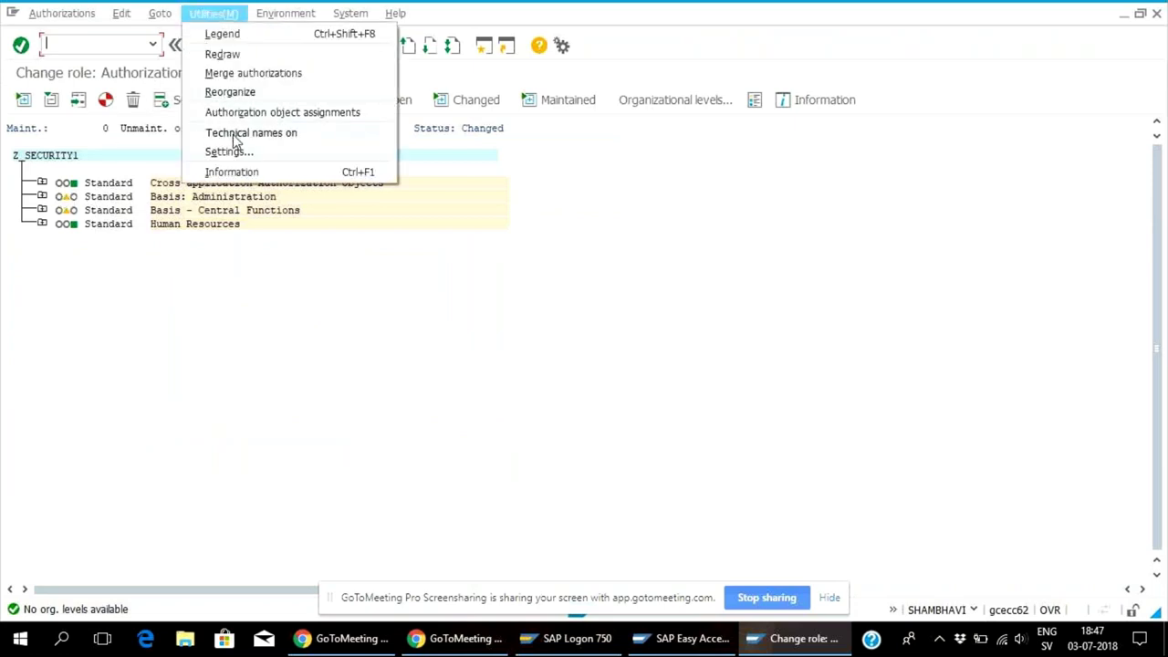
pyautogui.click(234, 134)
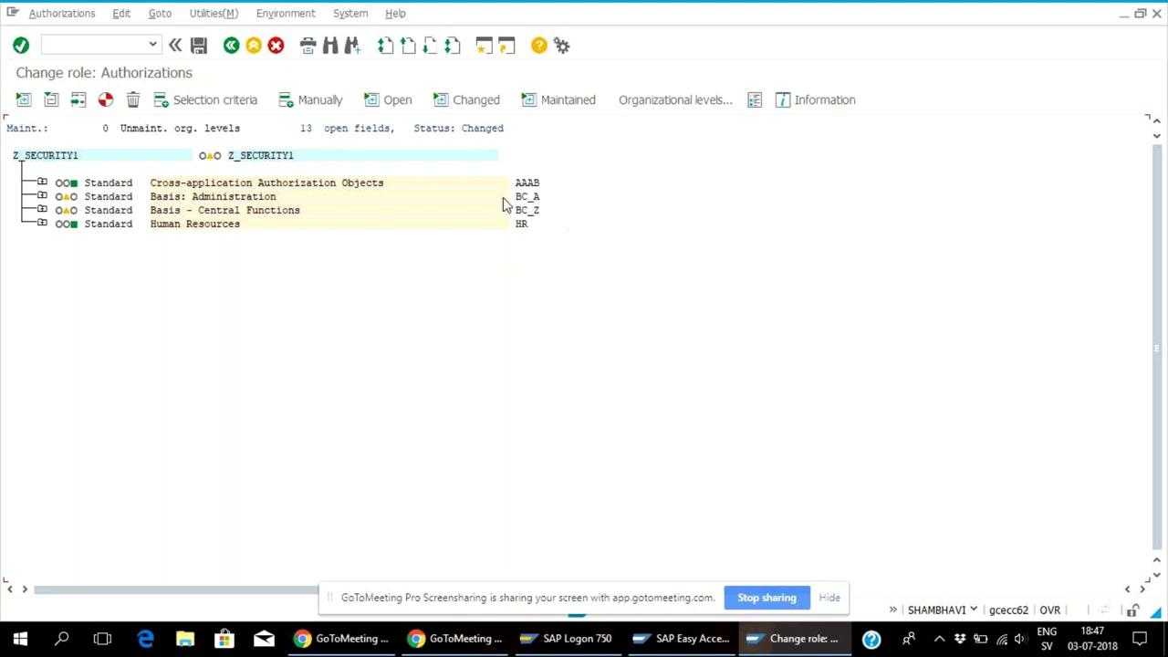
pyautogui.click(41, 197)
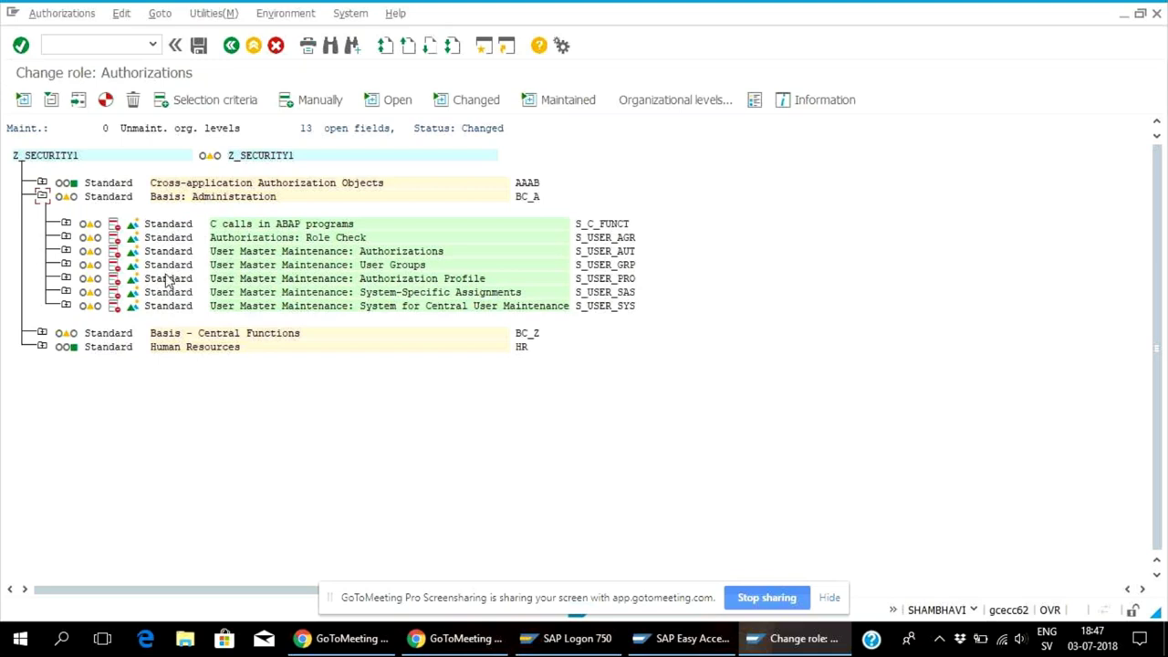
pyautogui.click(66, 278)
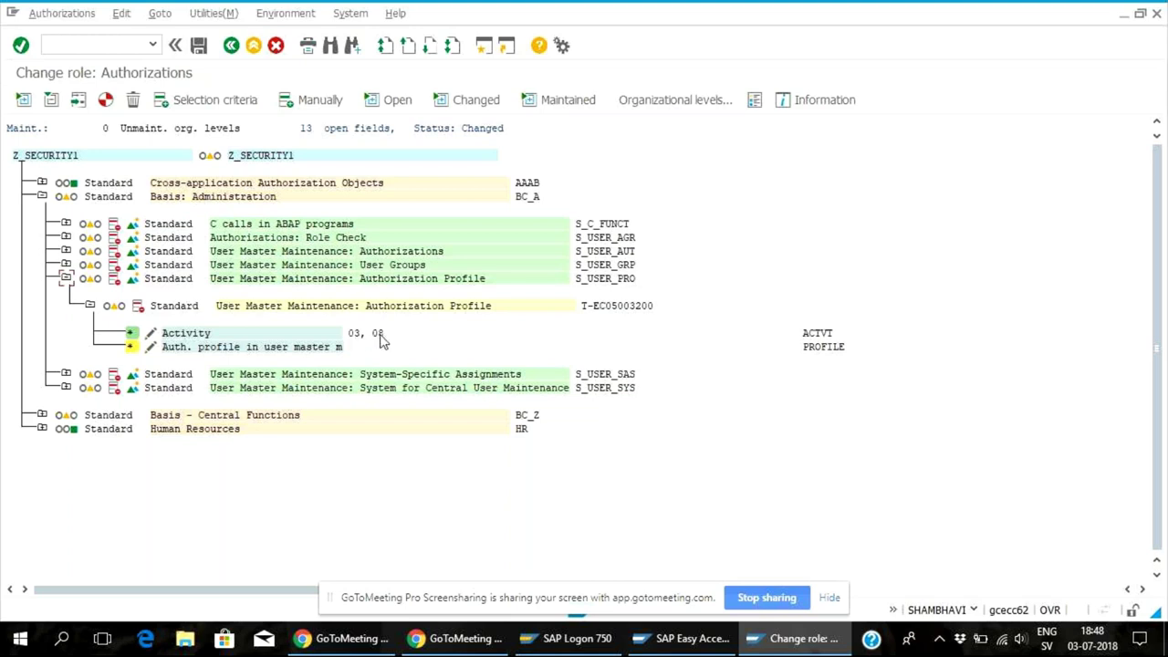
# - Save activities 03 and 08 for S_USER_PRO and give its PROFILE field full authorization (*)
pyautogui.click(152, 337)
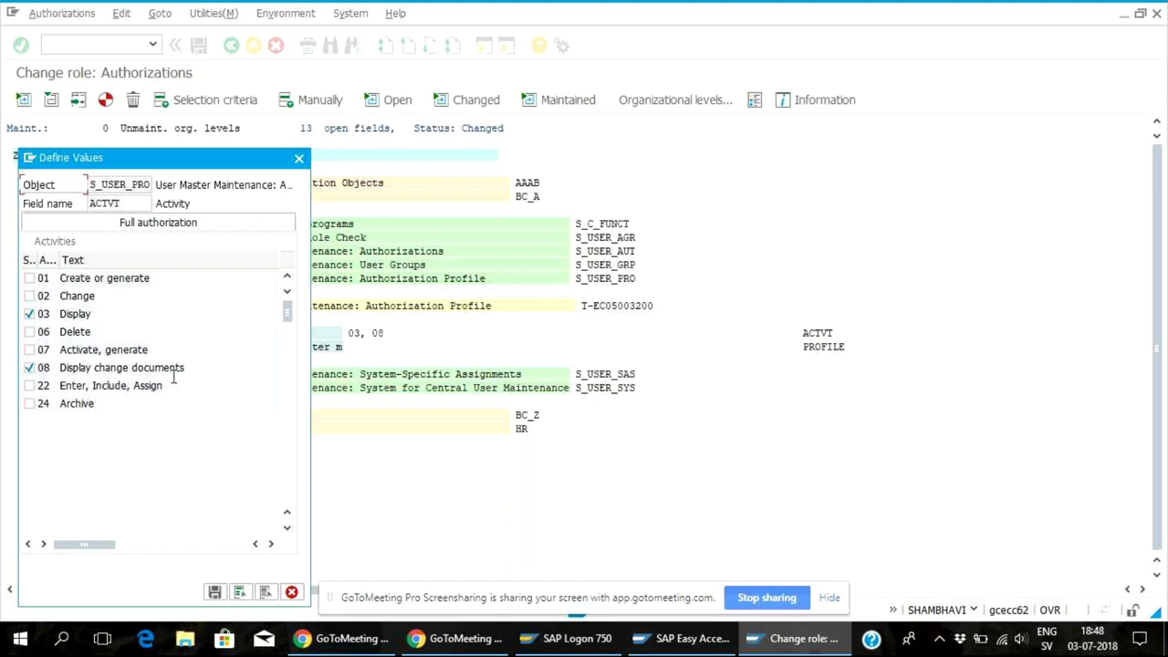
pyautogui.click(214, 593)
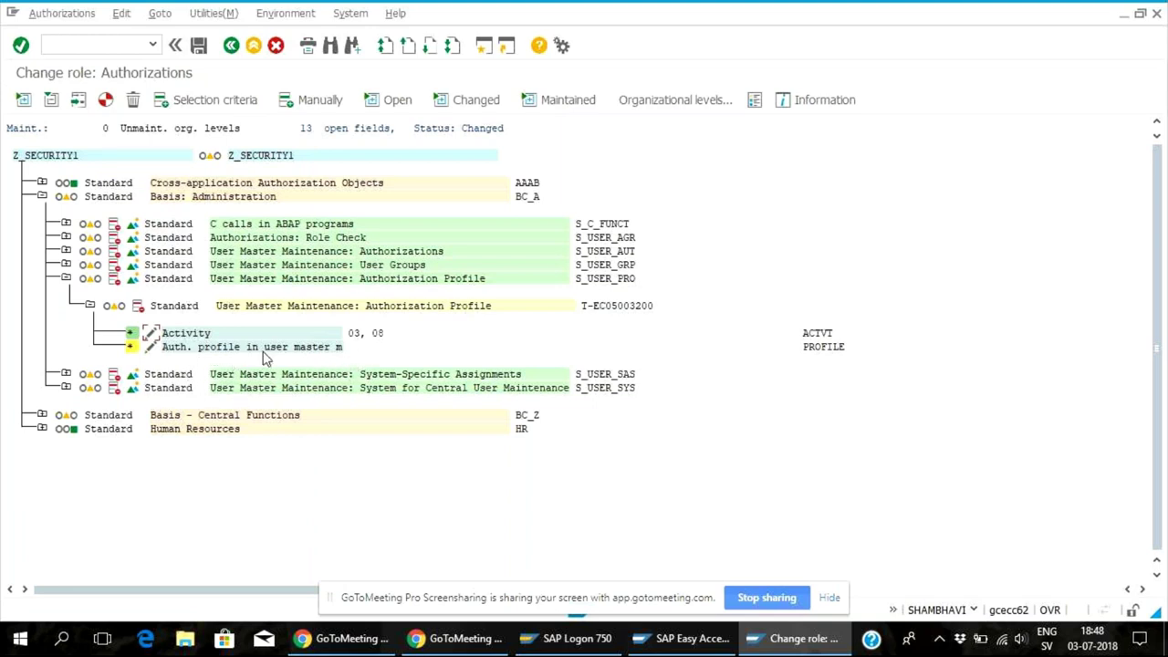
pyautogui.click(131, 348)
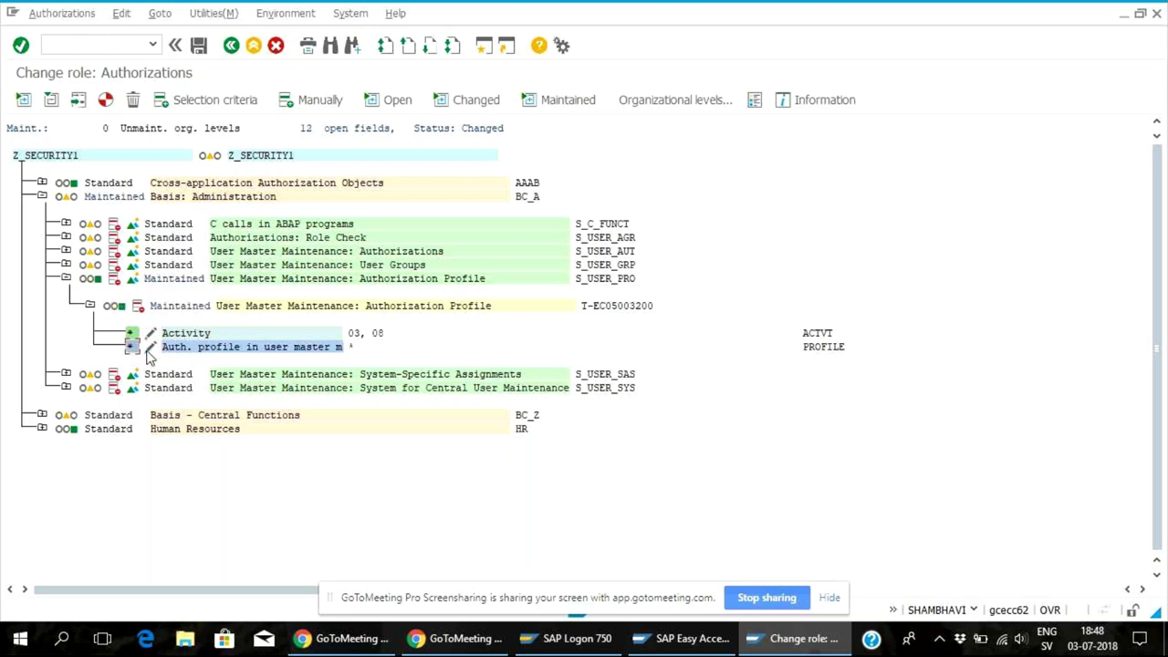
pyautogui.click(149, 351)
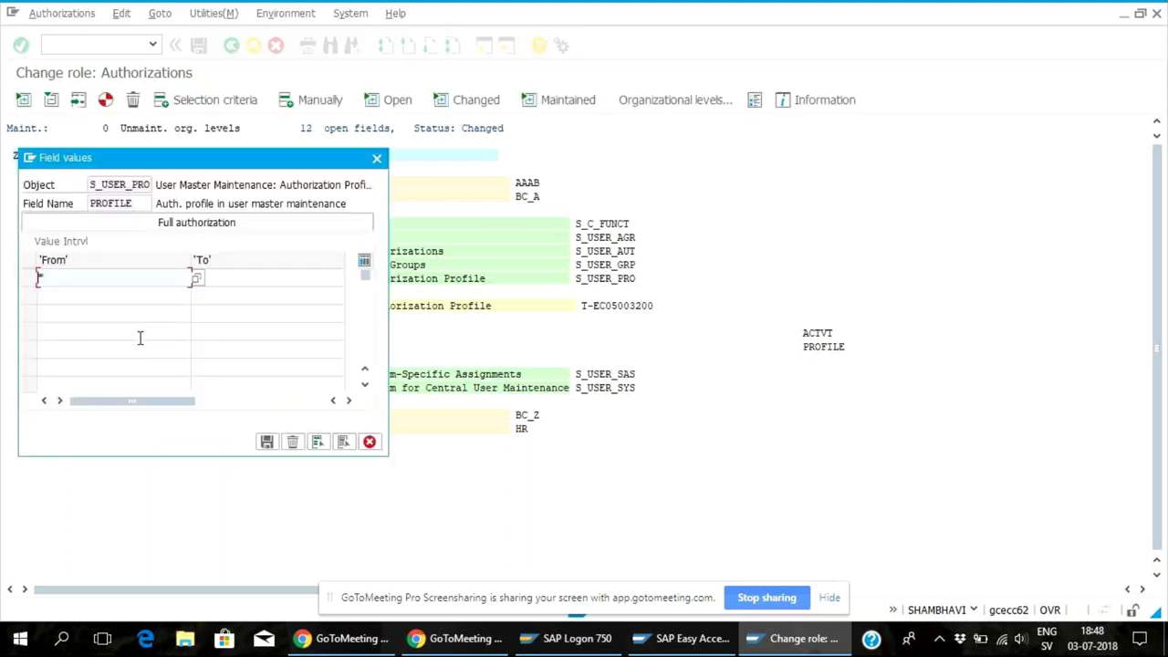
pyautogui.click(267, 442)
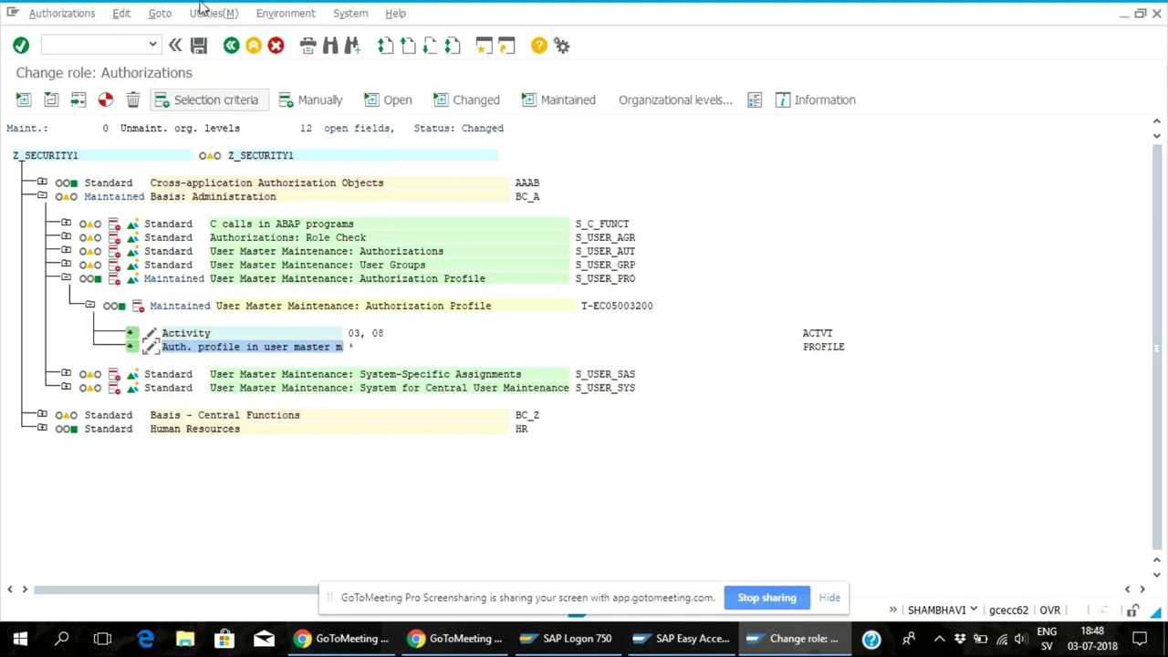
# - Generate the authorization profile despite the open authorizations and return to the role Z_SECURITY1
pyautogui.click(105, 99)
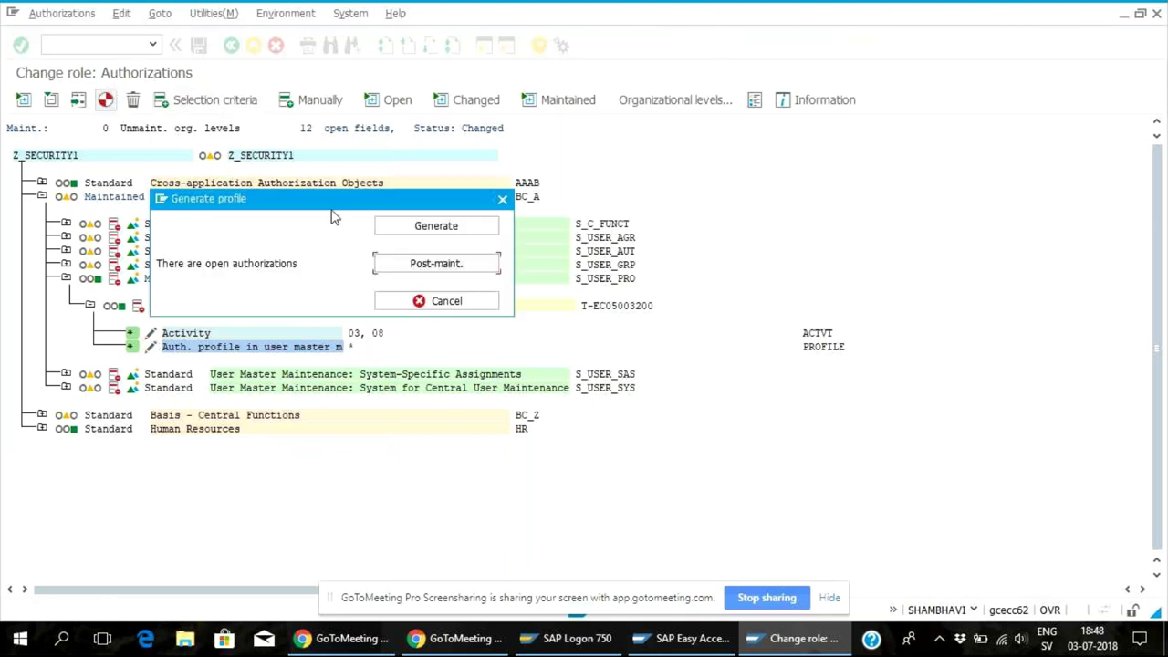
pyautogui.click(458, 228)
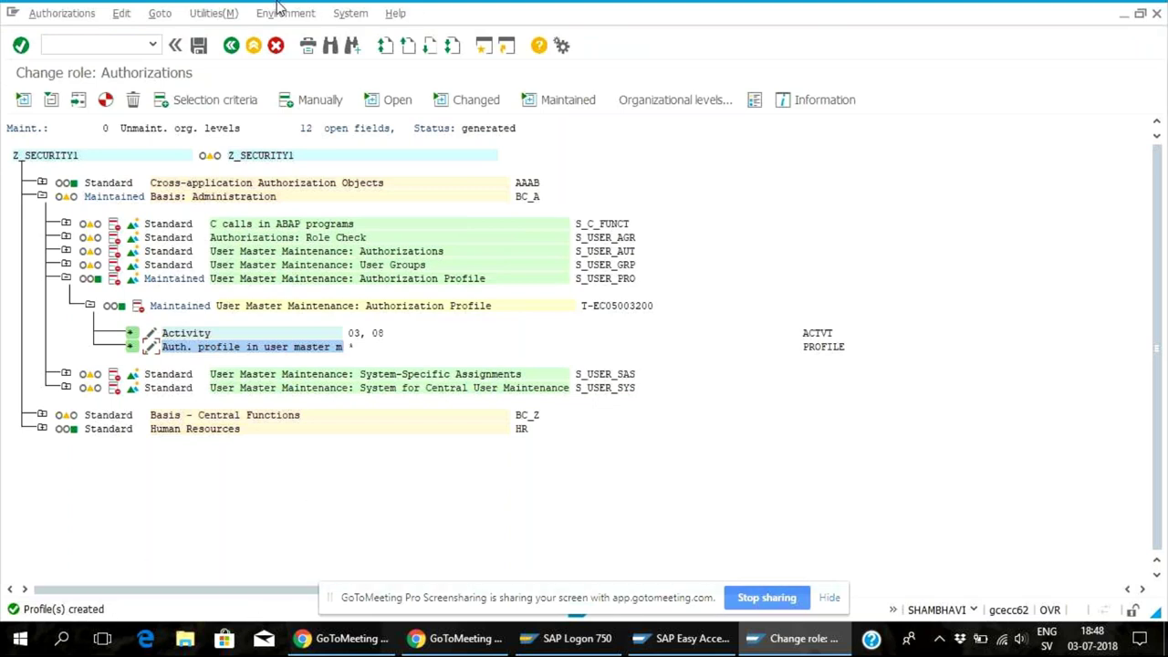
pyautogui.click(231, 46)
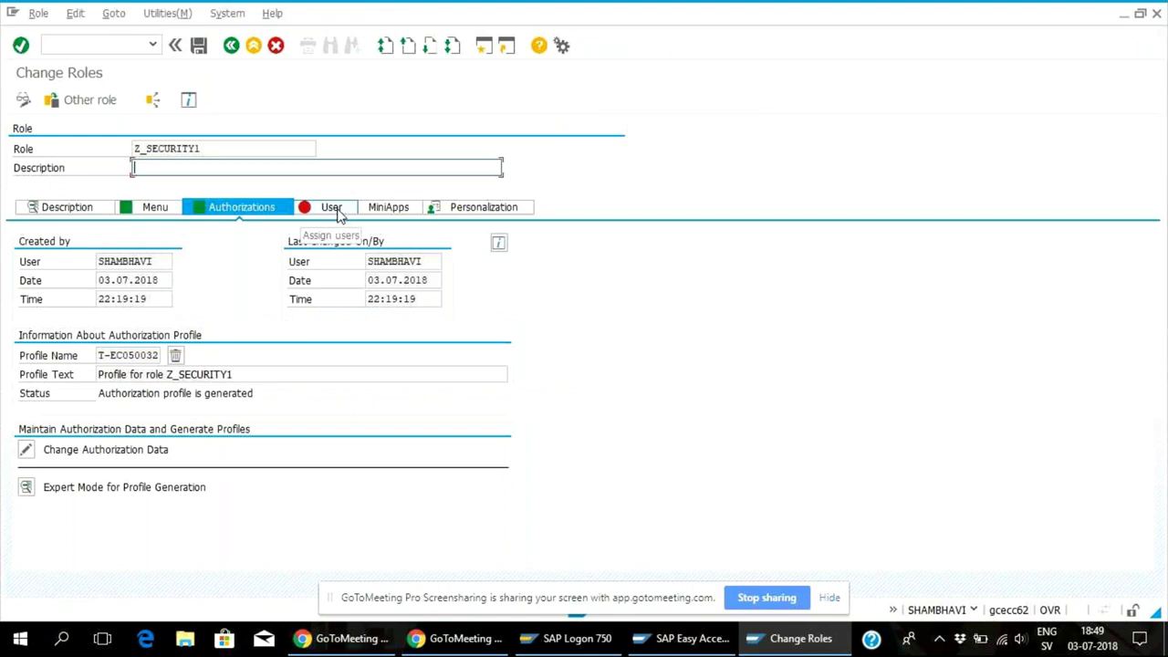
# - Open the role's user assignments and run a user comparison on the empty list
pyautogui.click(338, 212)
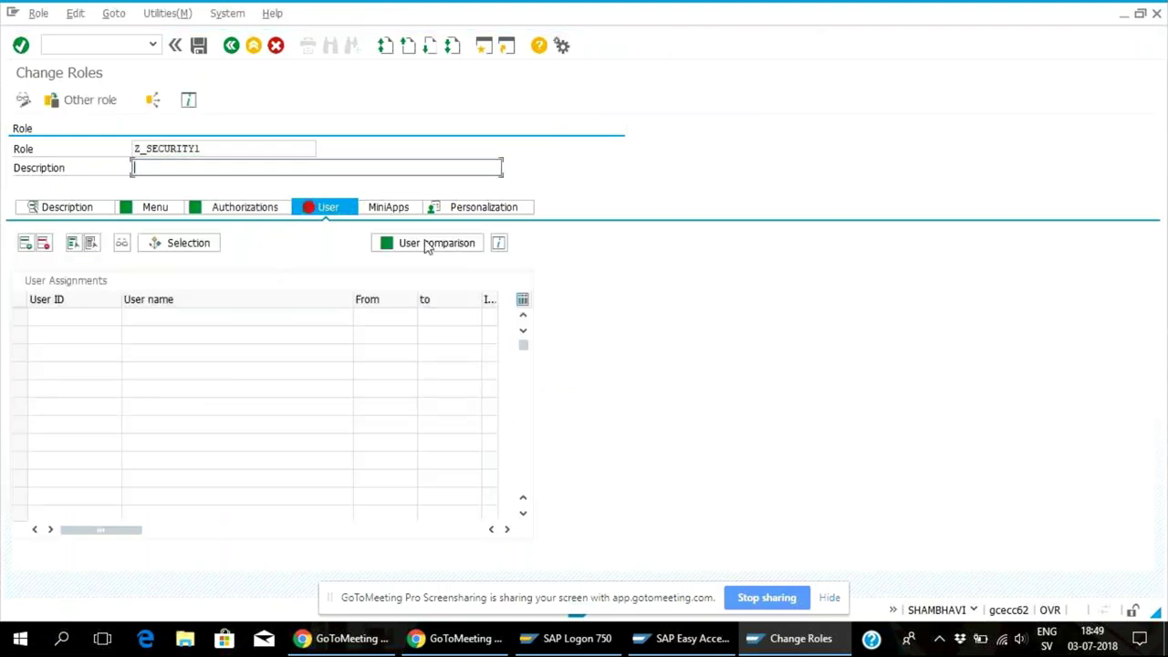
pyautogui.click(429, 244)
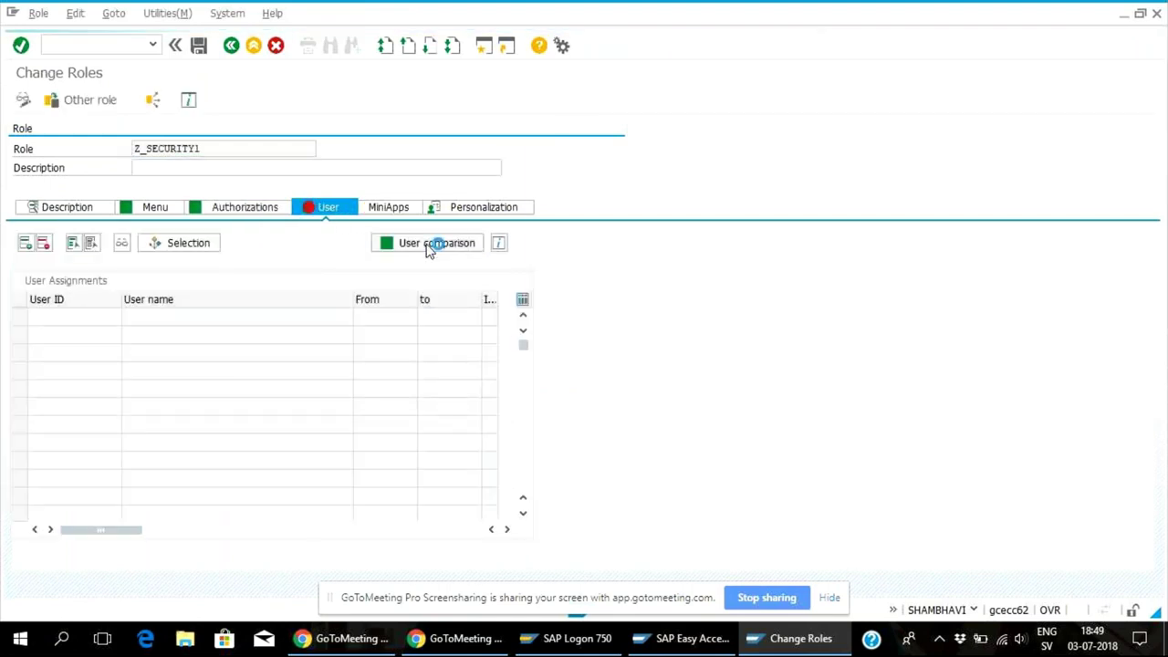
pyautogui.click(331, 320)
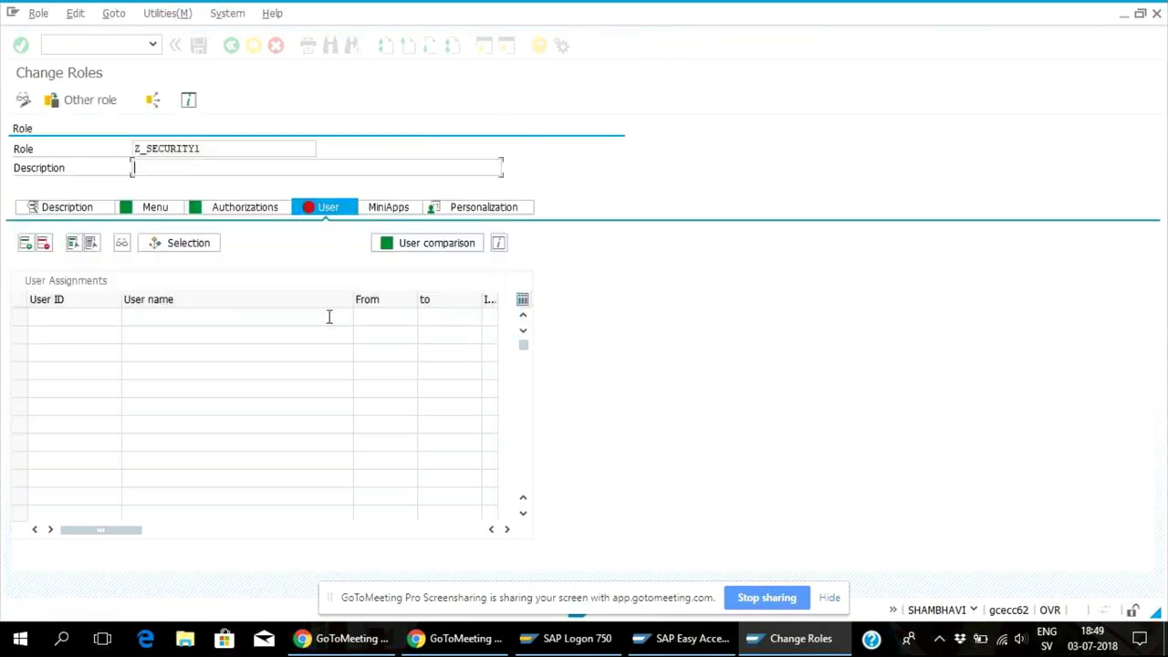
# - Assign user SECURITY1 to the role Z_SECURITY1
pyautogui.click(75, 317)
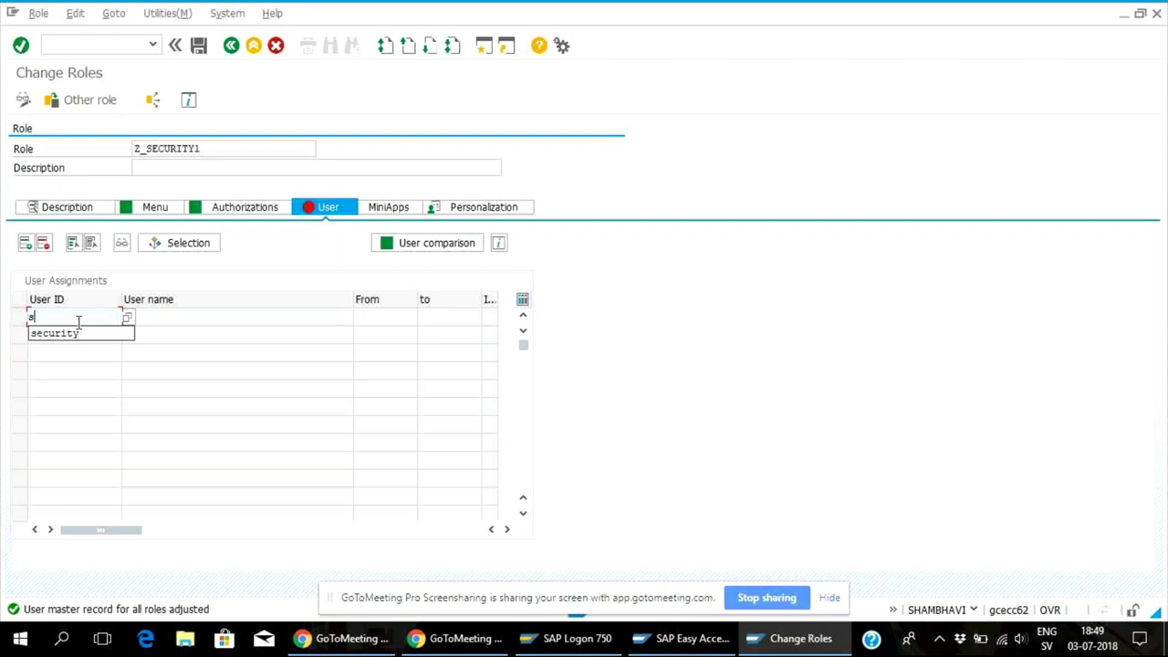
pyautogui.press('BackSpace')
pyautogui.write('*')
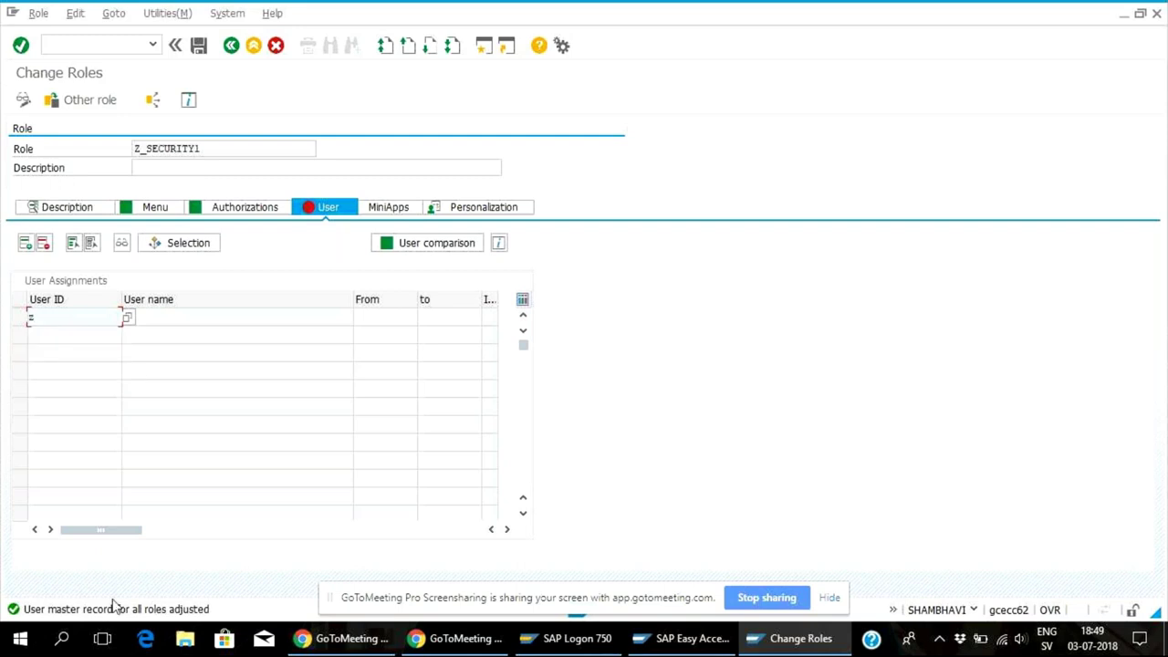
pyautogui.press('BackSpace')
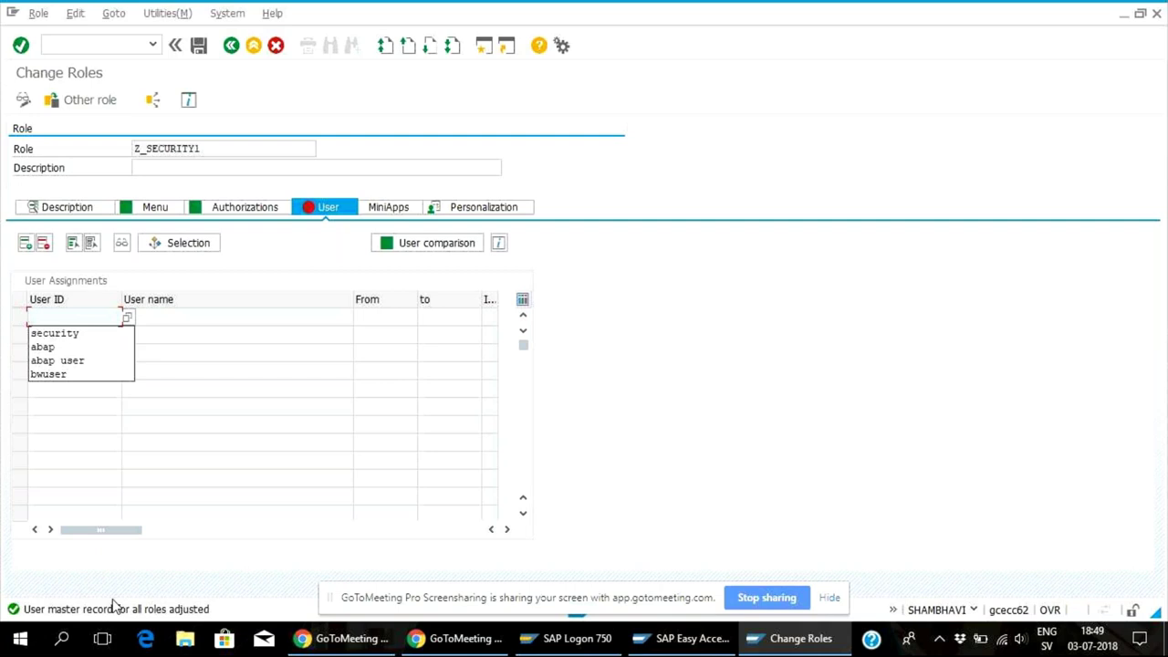
pyautogui.write('secur')
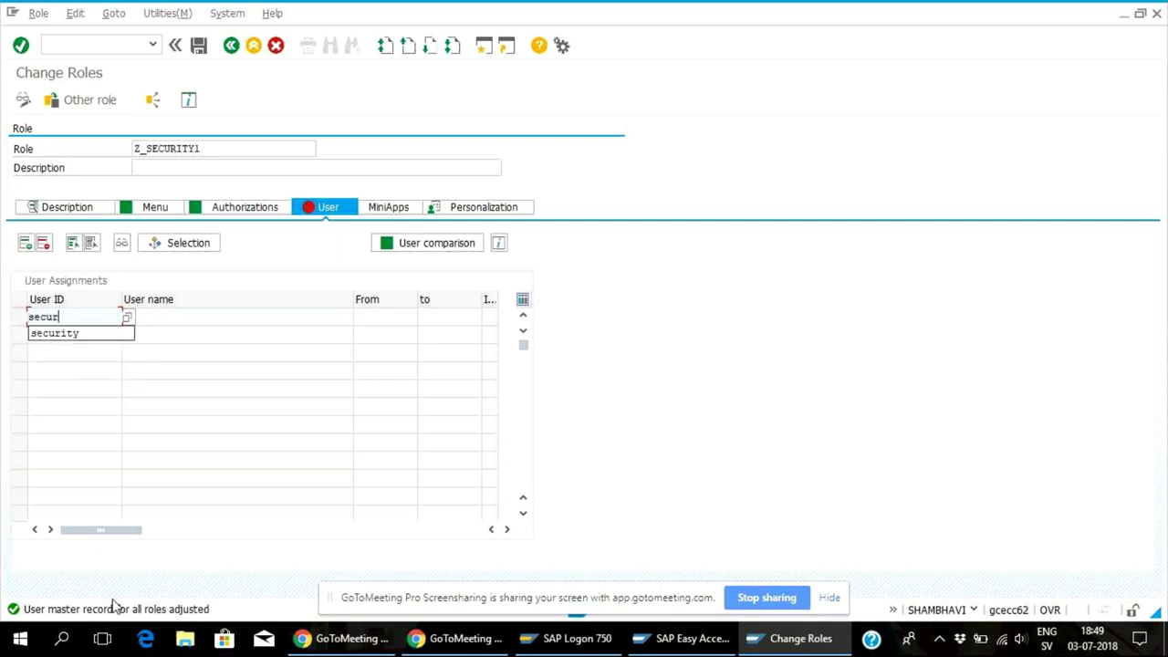
pyautogui.write('ity')
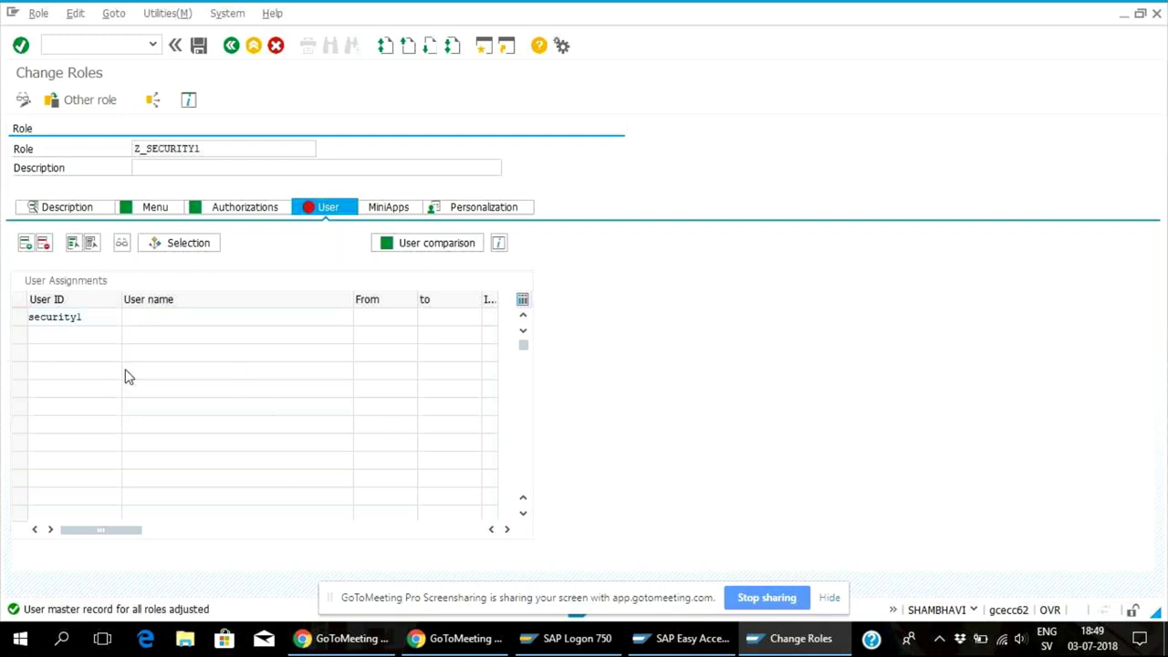
pyautogui.write('1')
pyautogui.press('Return')
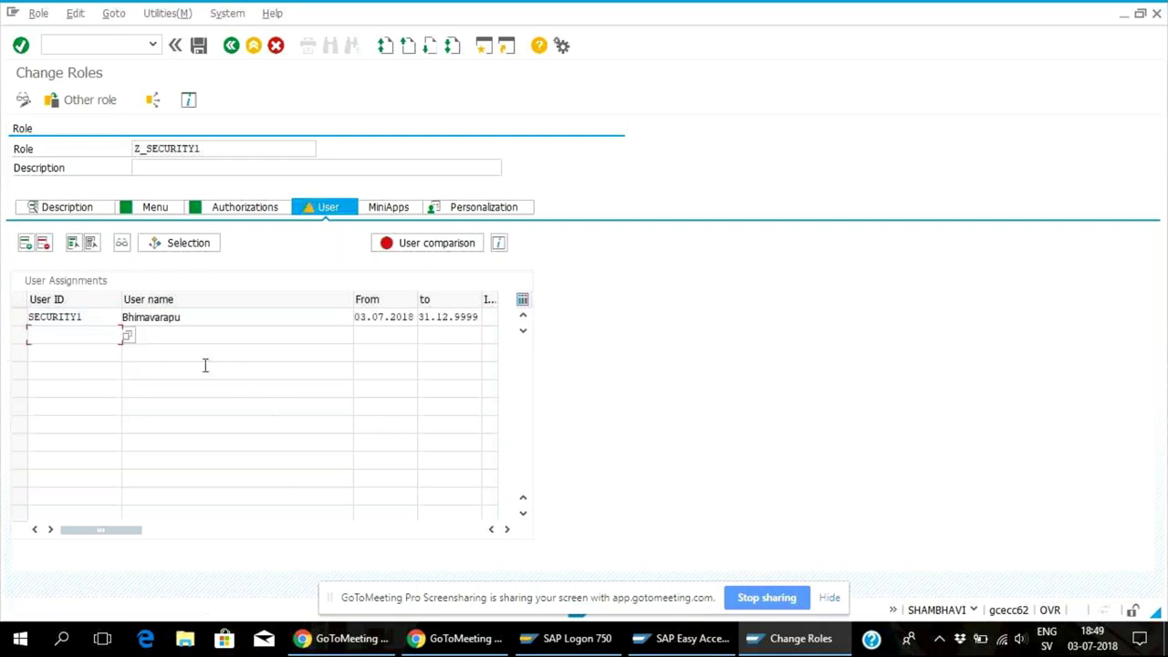
# - Run the user comparison for the newly assigned user SECURITY1
pyautogui.click(436, 245)
pyautogui.click(305, 323)
pyautogui.click(235, 311)
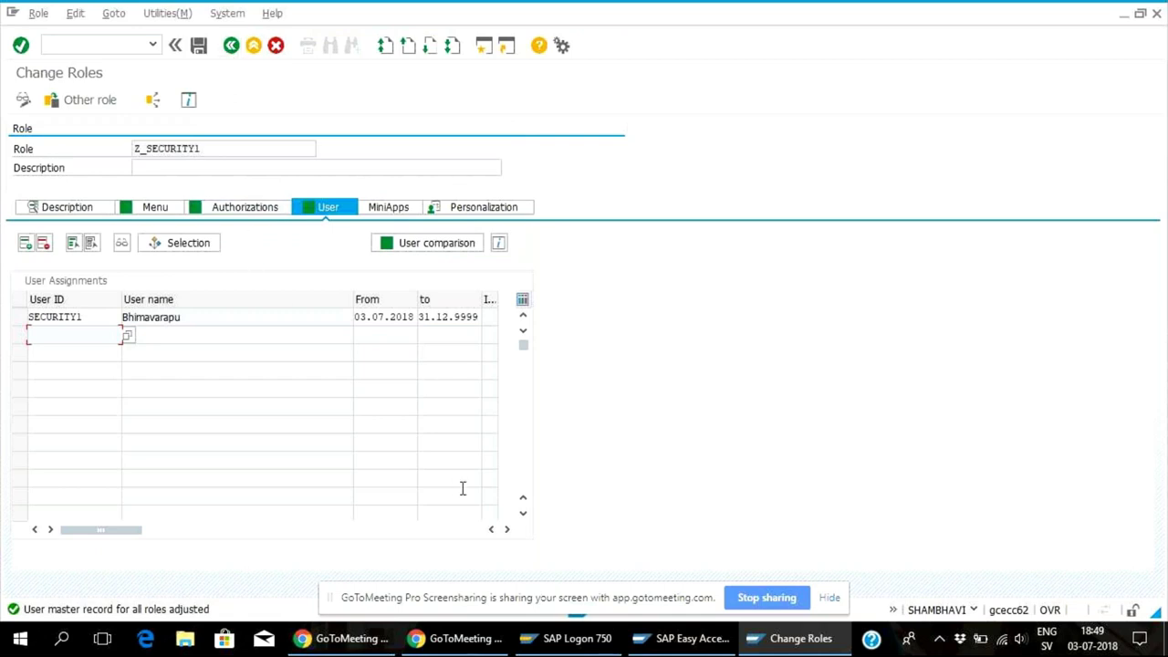
# - Switch to SAP Logon 750 and open a new session on the sap security connection
pyautogui.moveTo(646, 641)
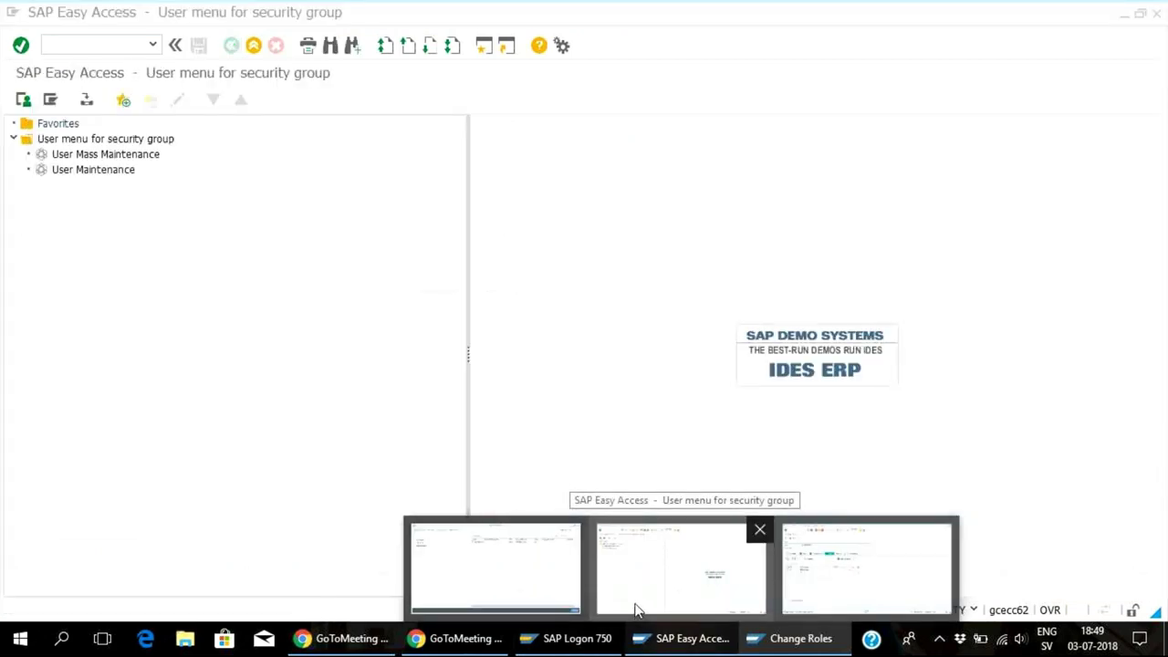
pyautogui.click(637, 610)
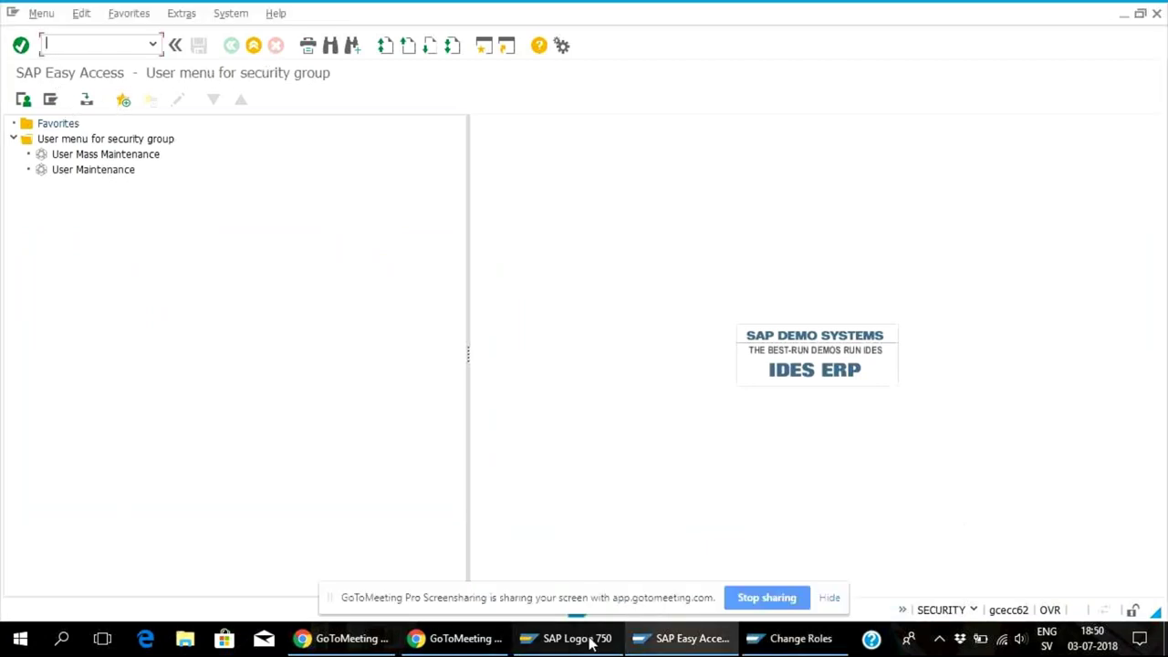
pyautogui.moveTo(591, 643)
pyautogui.click(547, 587)
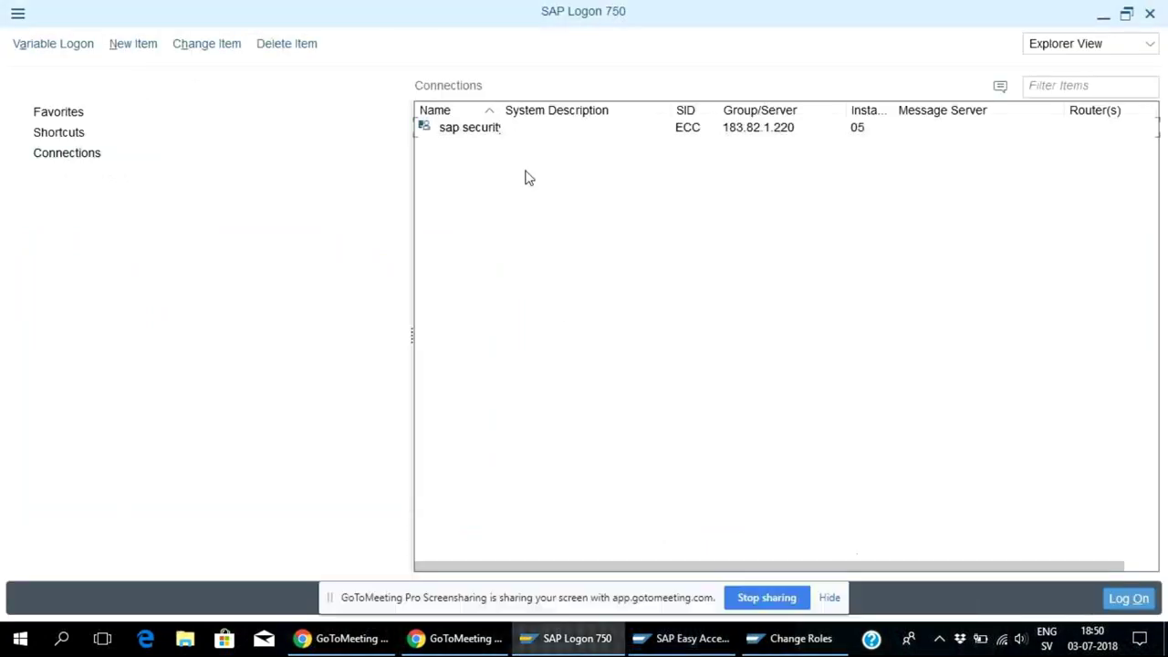
pyautogui.doubleClick(522, 127)
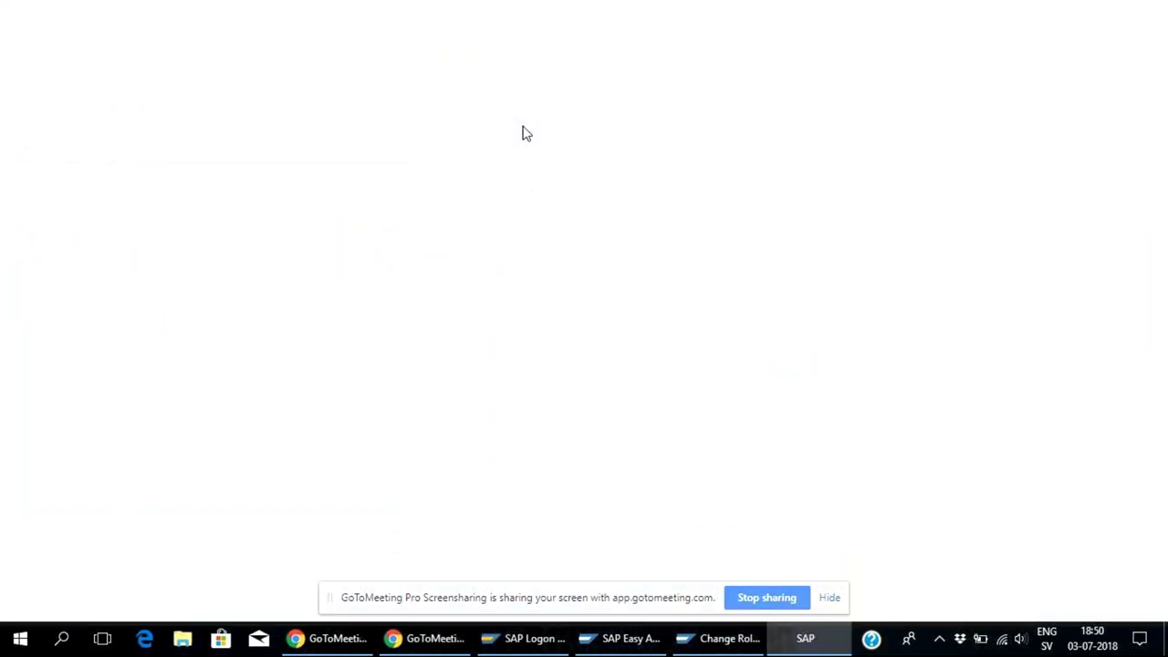
# - Log on to client 800 as user SECURITY1 with the account password
pyautogui.write('secur')
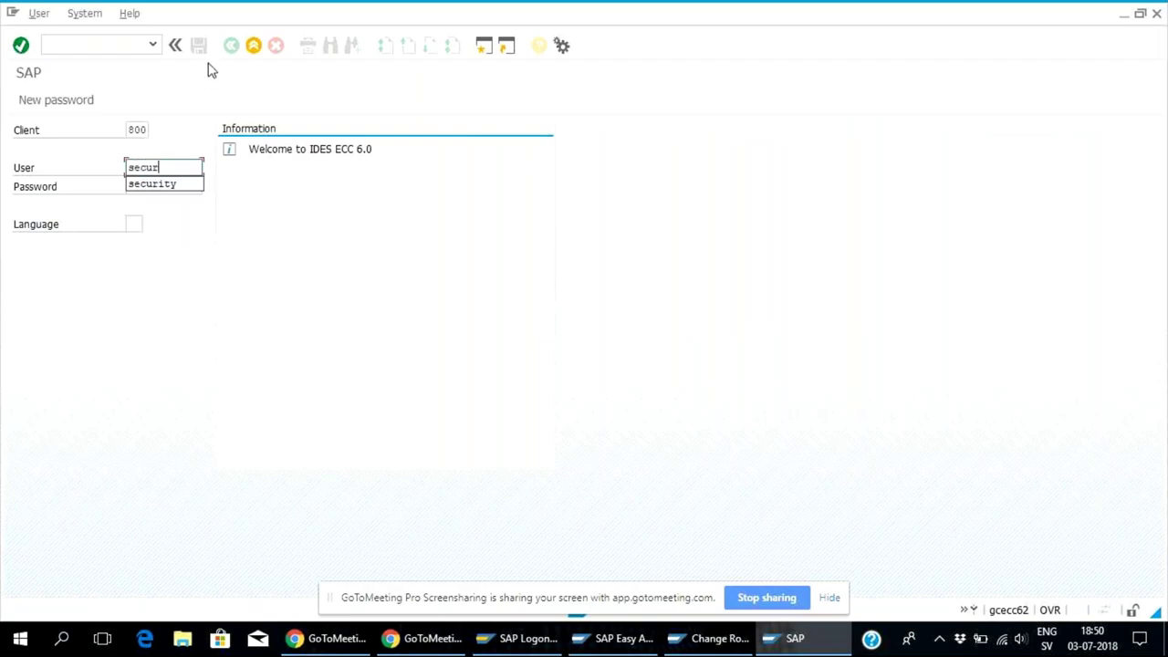
pyautogui.write('ity1')
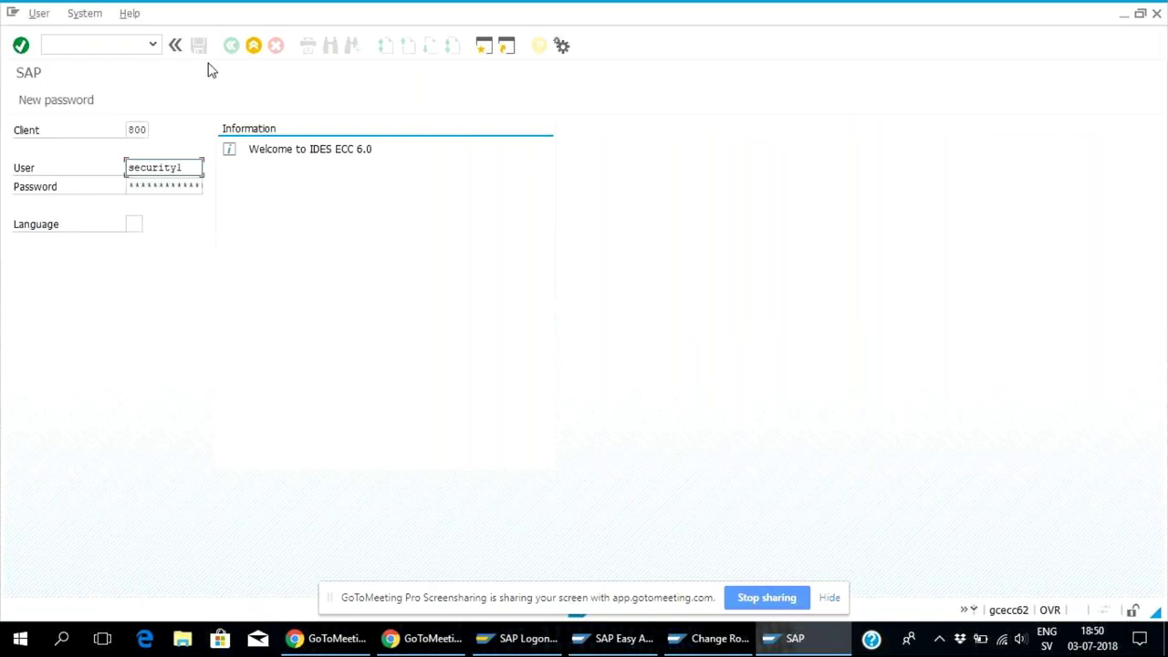
pyautogui.press('Tab')
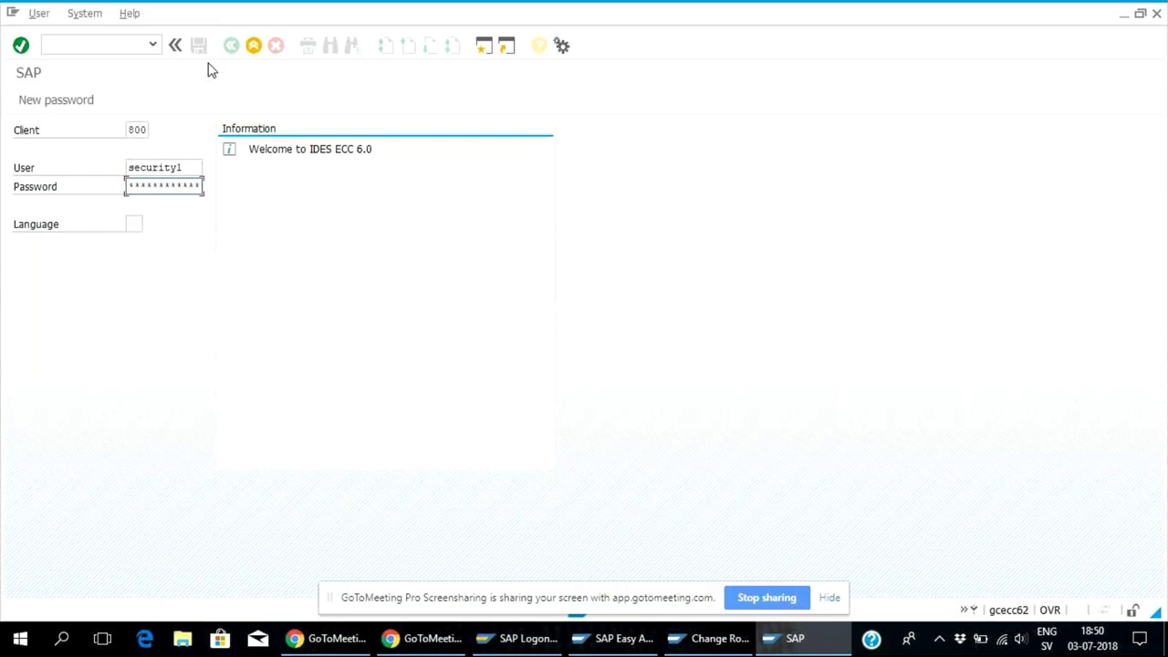
pyautogui.write('*')
pyautogui.press('Return')
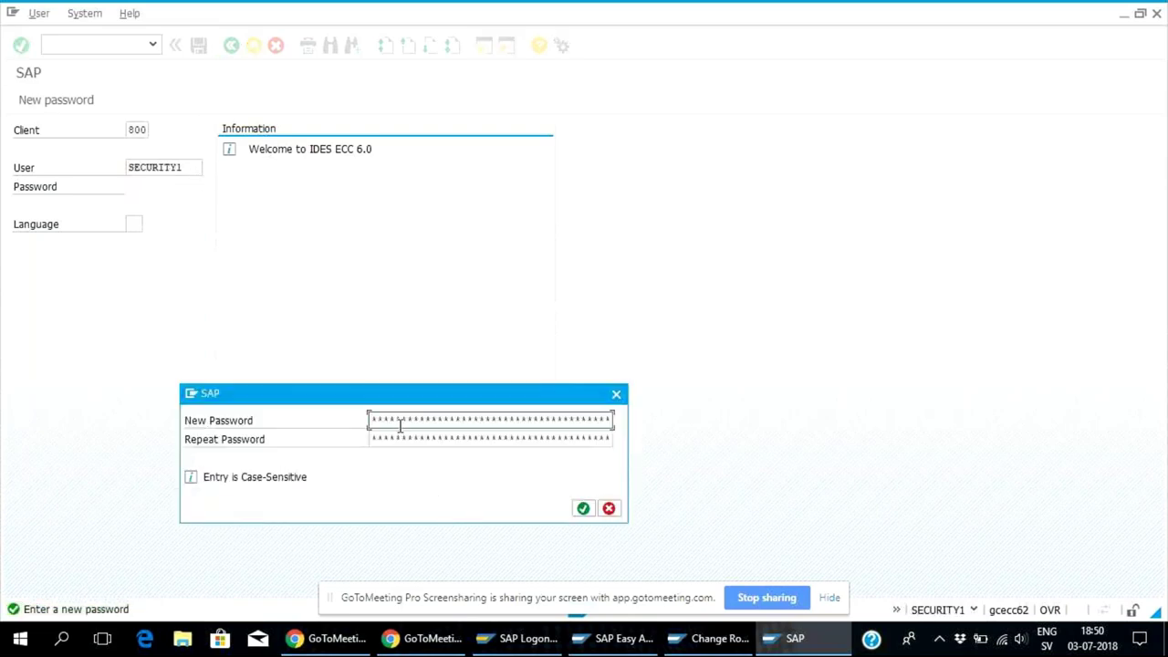
# - Enter and repeat a new password for SECURITY1, then accept the copyright notice to complete the logon
pyautogui.write('**')
pyautogui.press('Tab')
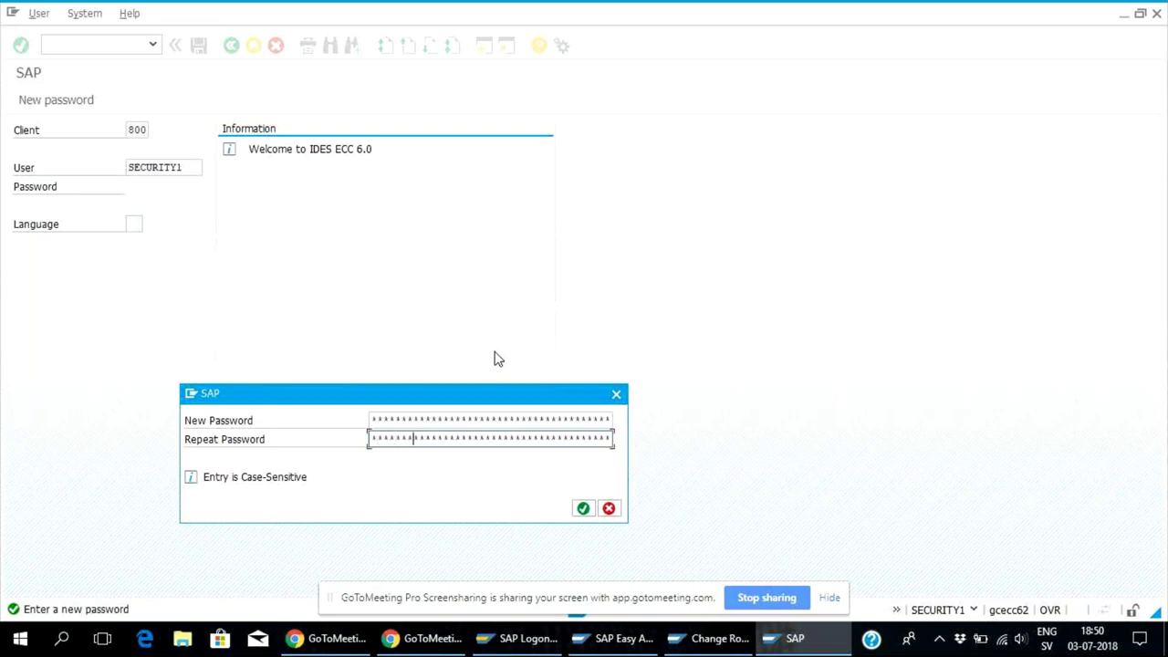
pyautogui.click(582, 508)
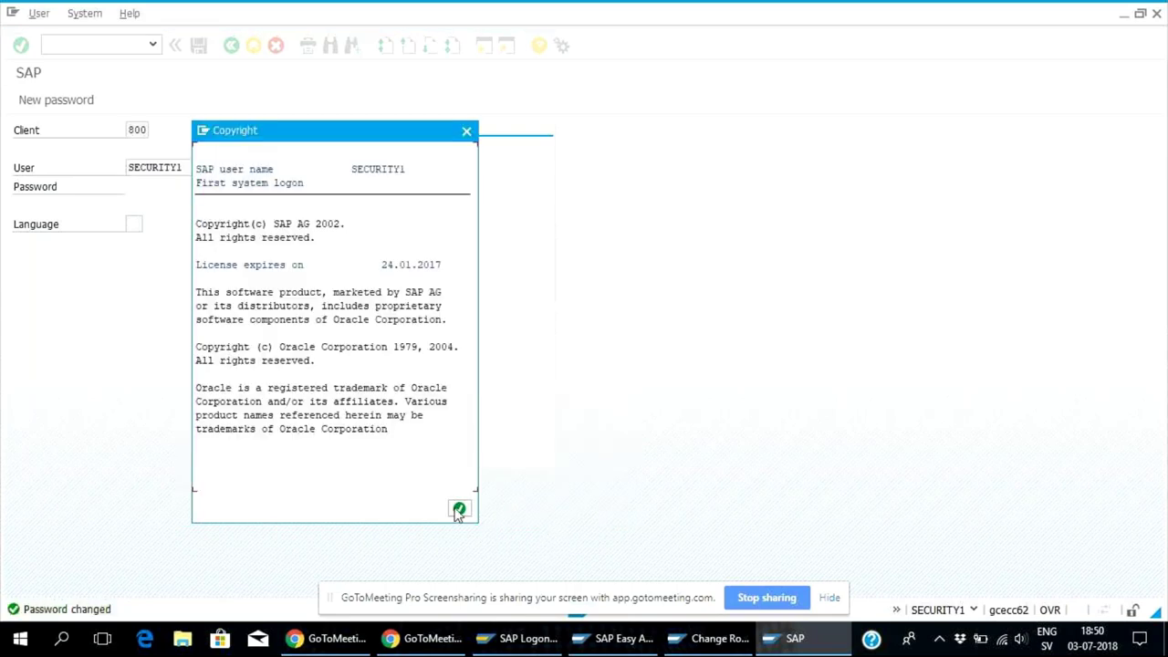
pyautogui.click(459, 510)
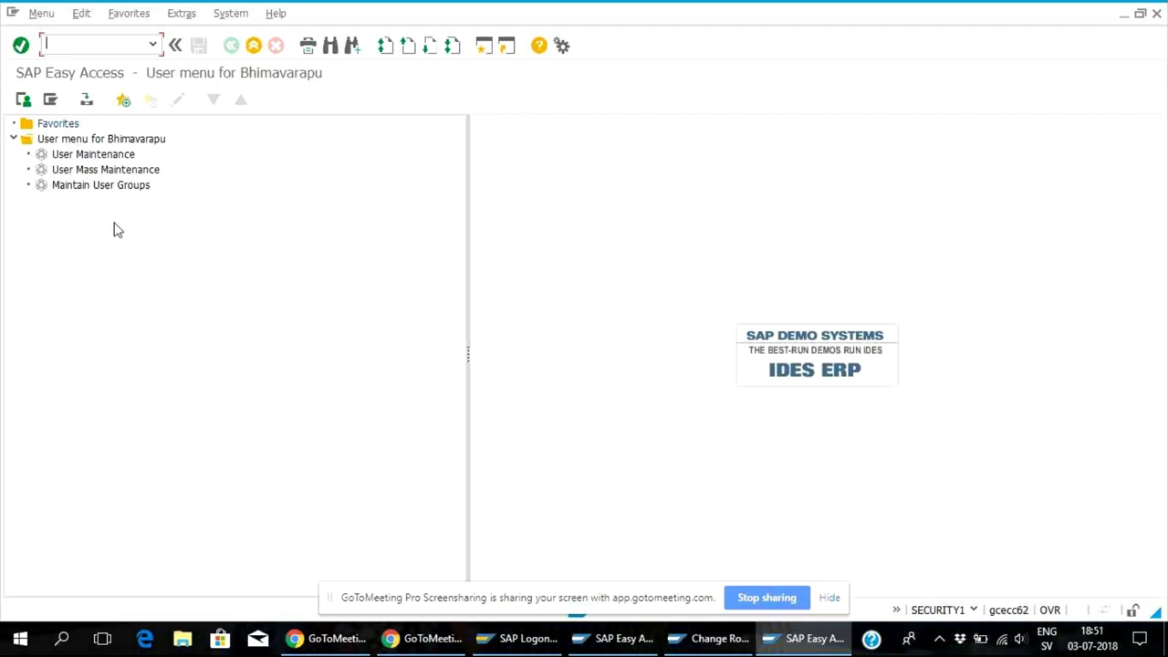
# - Open User Maintenance from the user menu of SECURITY1
pyautogui.click(54, 157)
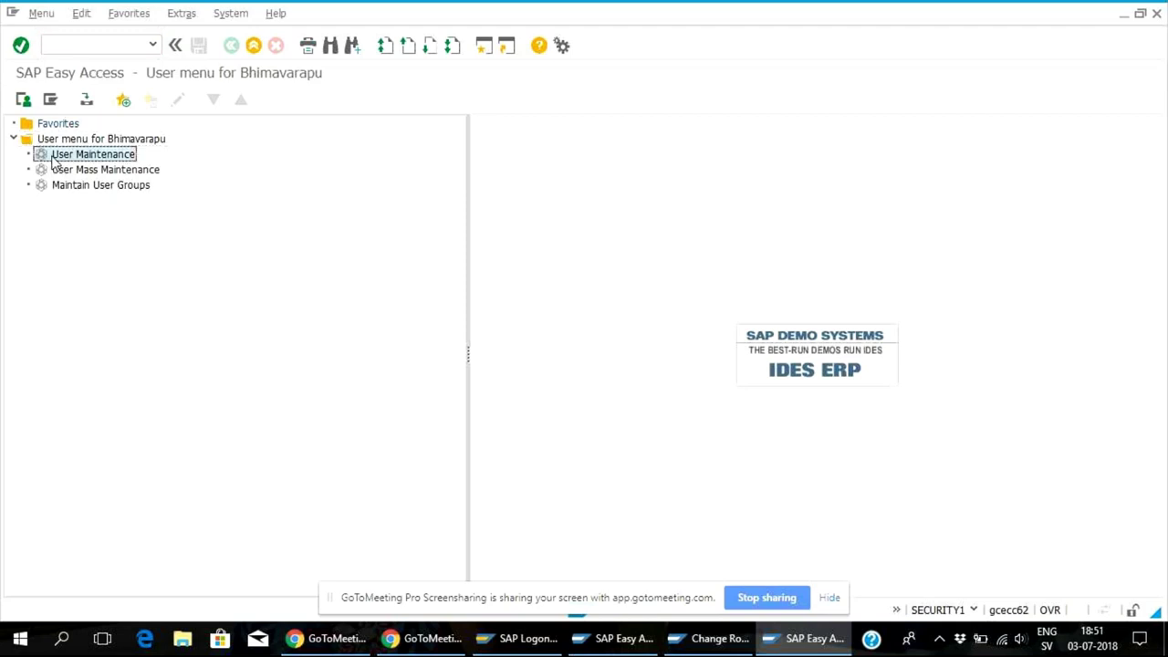
pyautogui.doubleClick(57, 157)
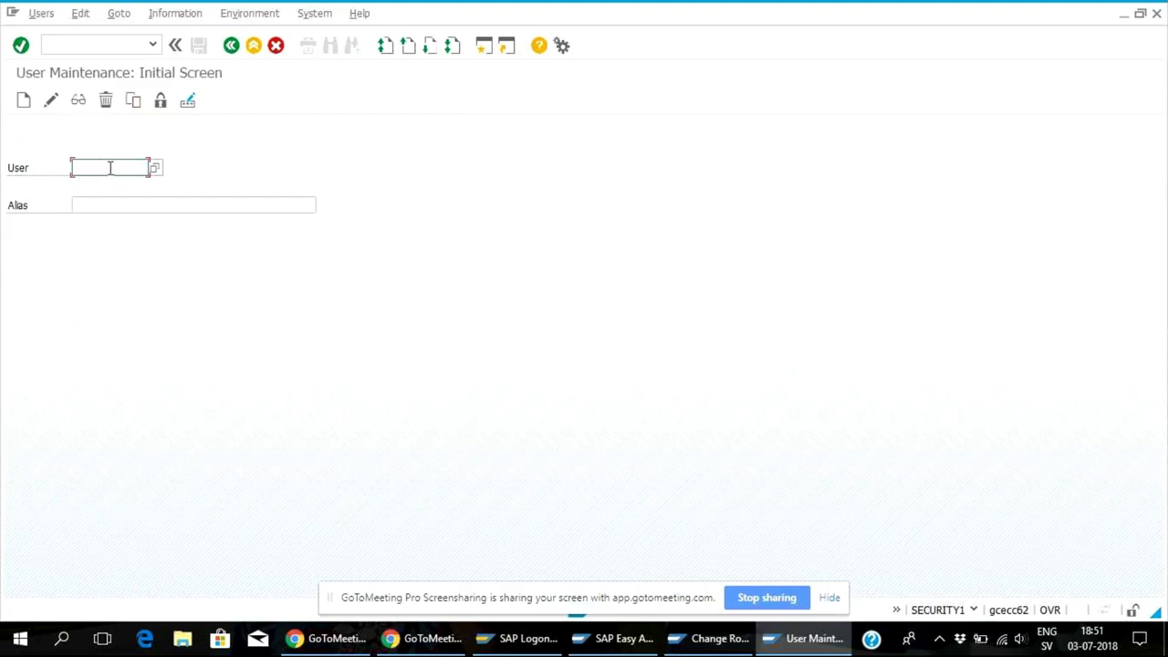
# - Start creating user SECURITY2 in User Maintenance and try to open the new user's role assignments
pyautogui.click(156, 170)
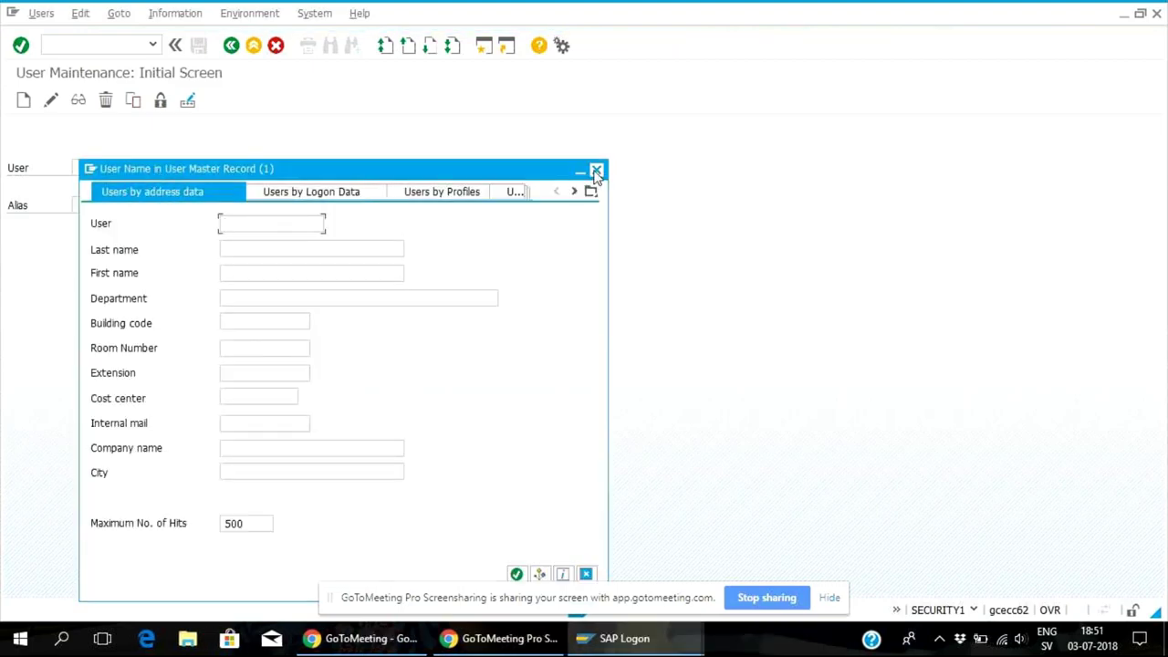
pyautogui.click(597, 172)
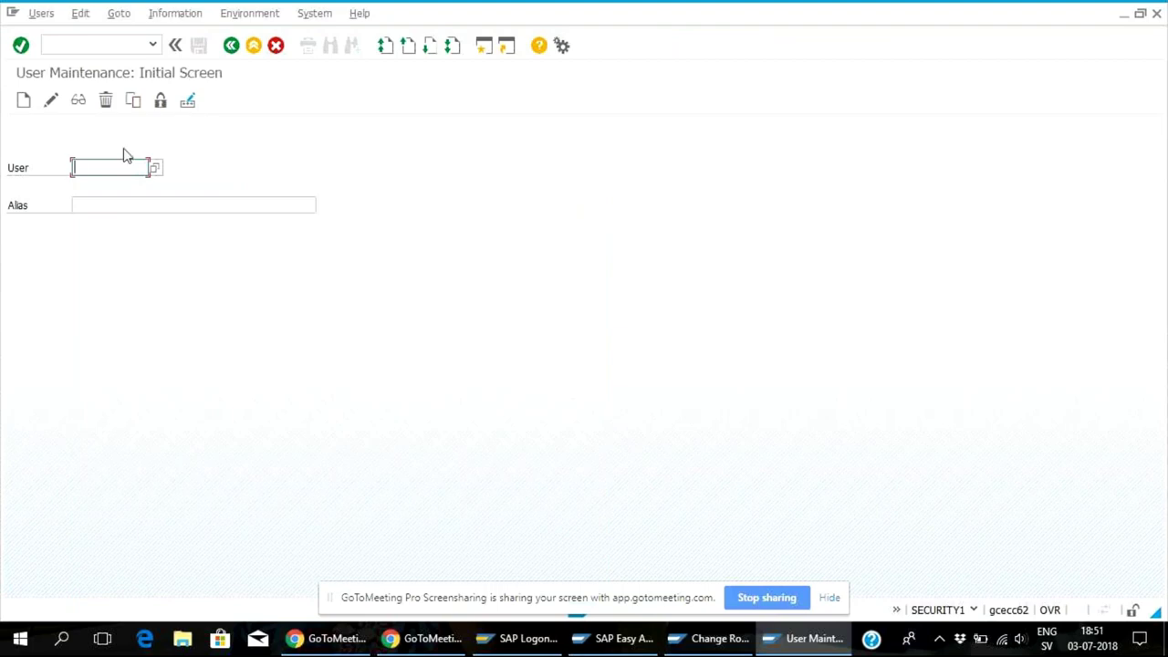
pyautogui.write('sec')
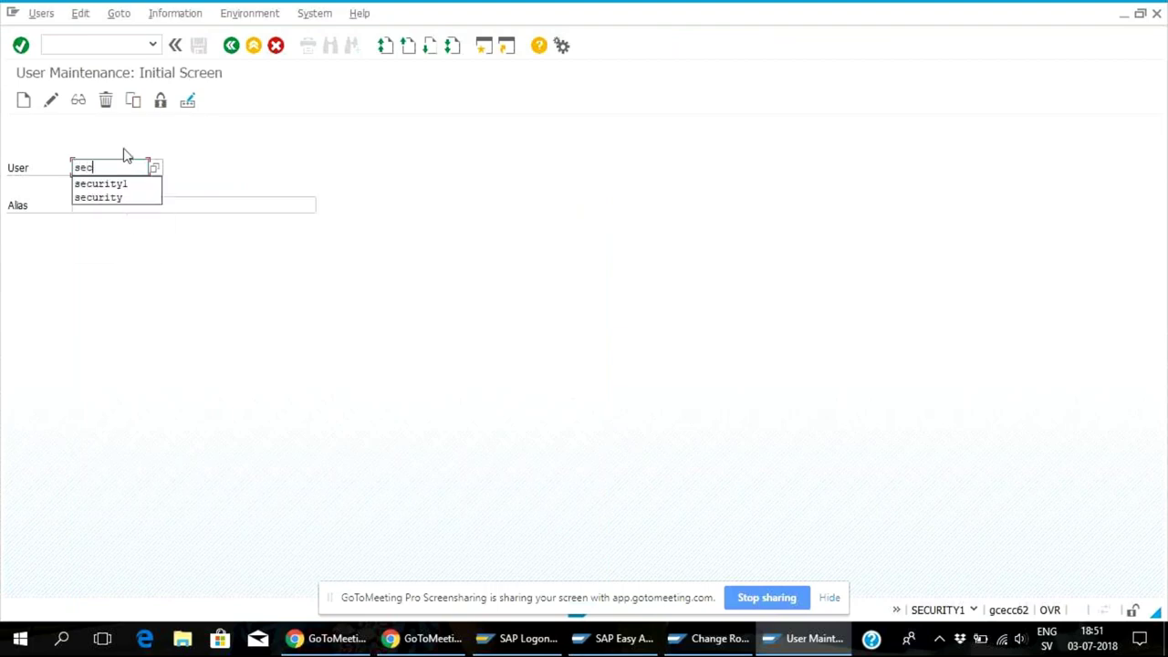
pyautogui.click(152, 185)
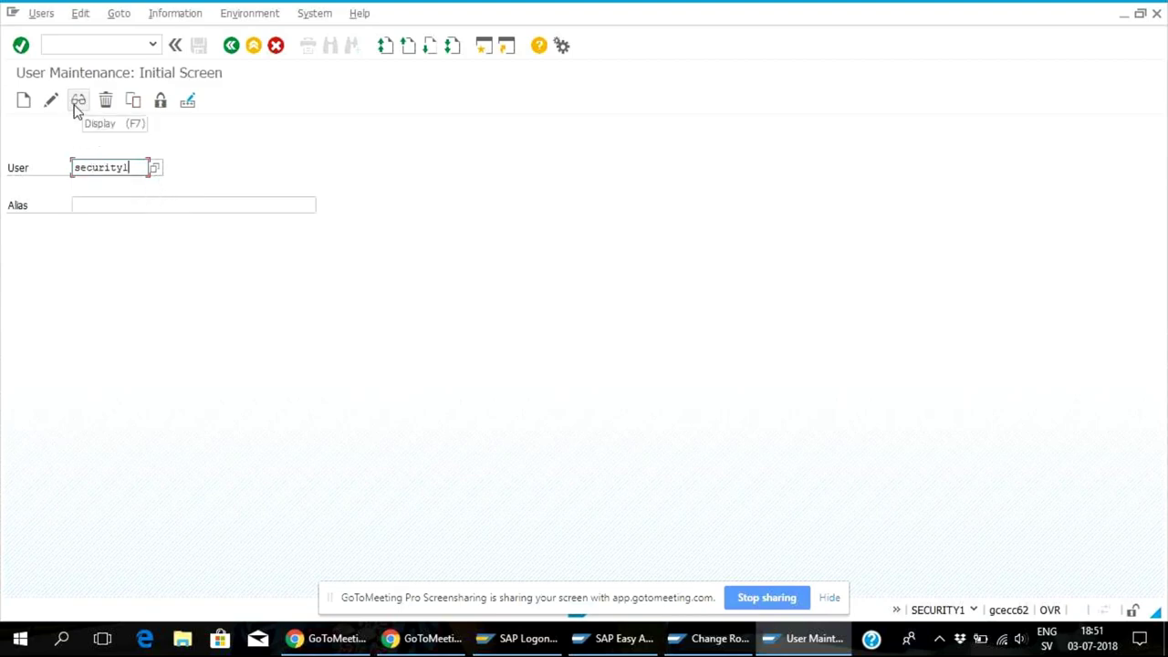
pyautogui.press('BackSpace')
pyautogui.write('2')
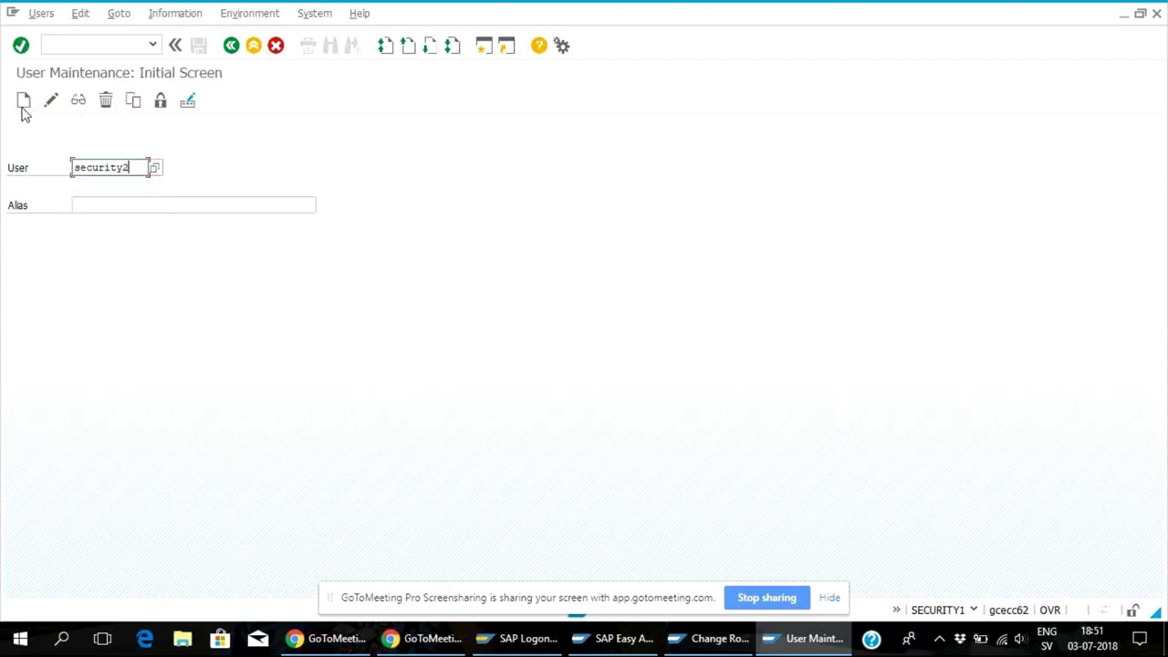
pyautogui.click(23, 104)
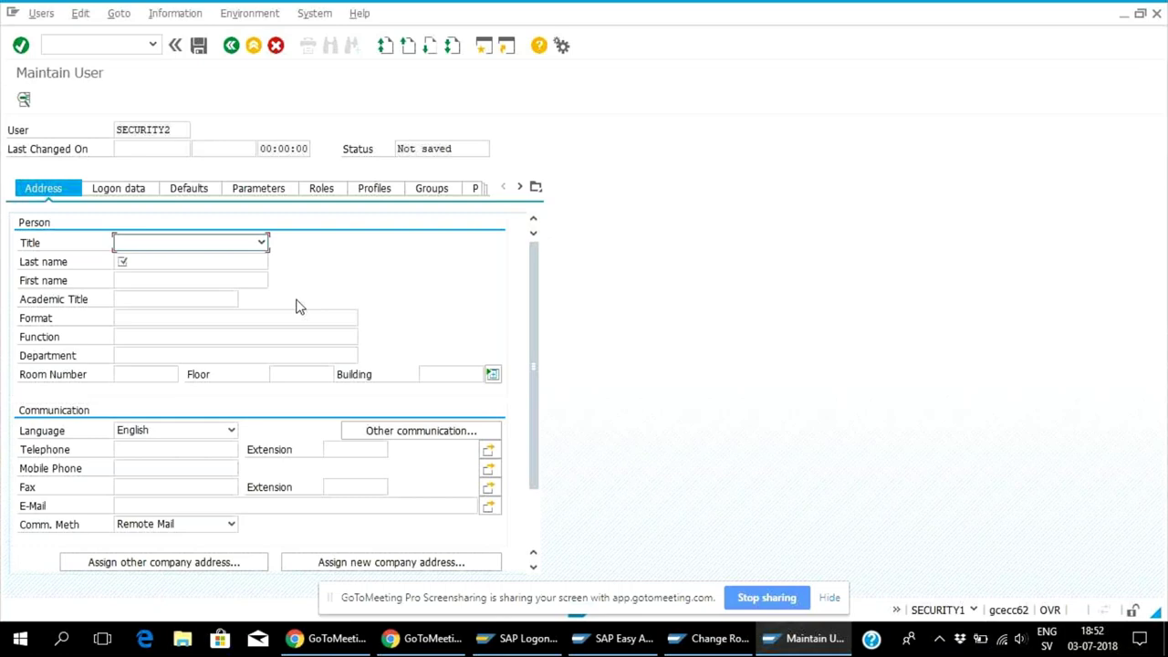
pyautogui.click(328, 188)
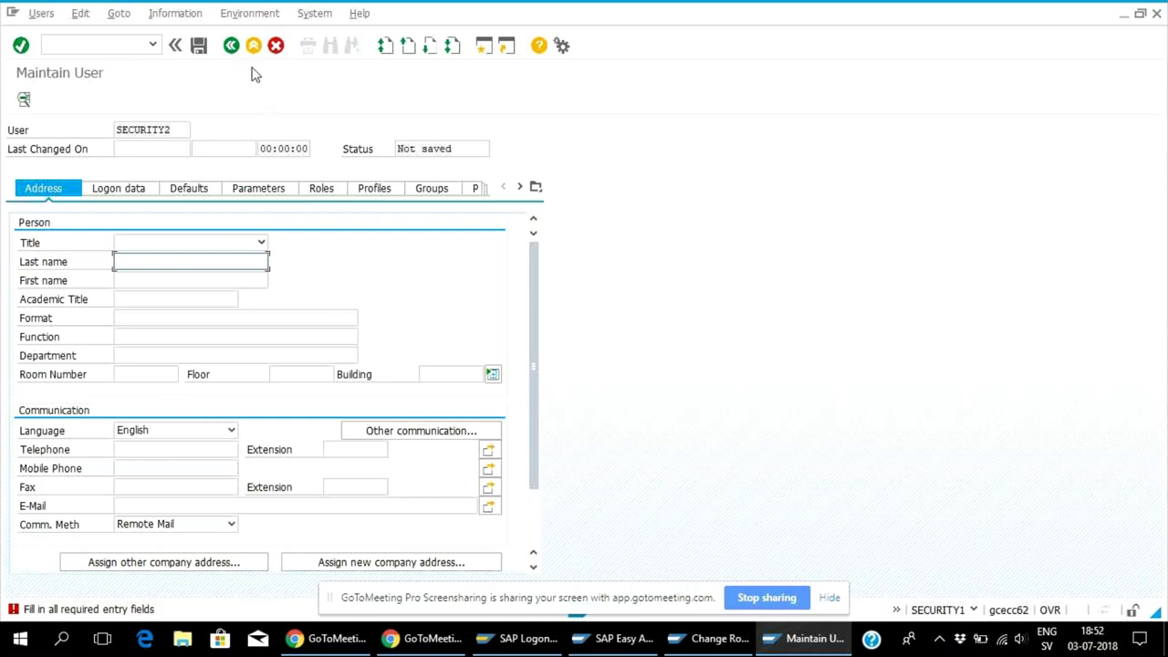
# - Switch to the Change Roles session and review Z_SECURITY1's description, menu and authorization data, including the User Master Maintenance: Authorization Profile object
pyautogui.click(701, 638)
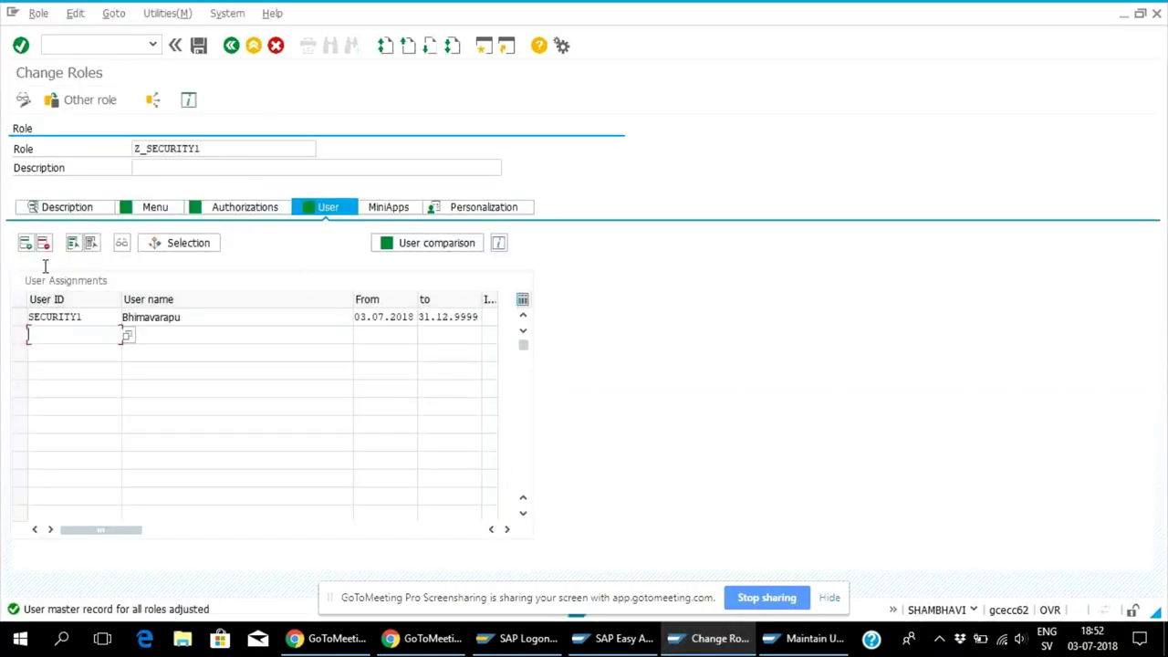
pyautogui.click(60, 212)
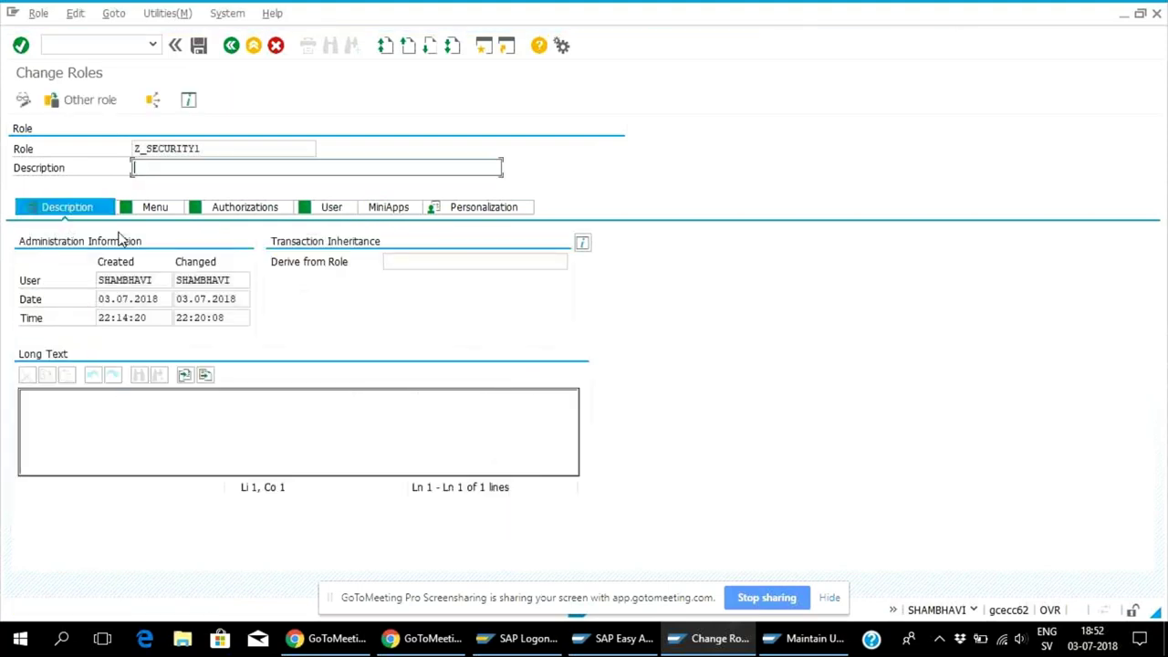
pyautogui.click(154, 214)
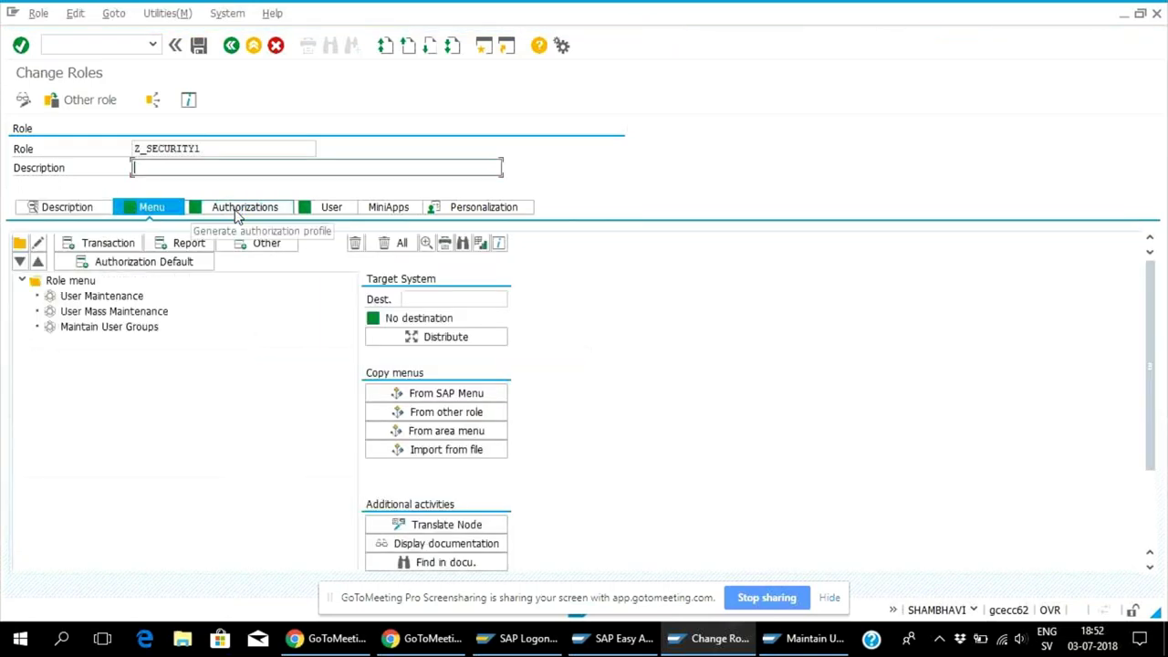
pyautogui.click(235, 208)
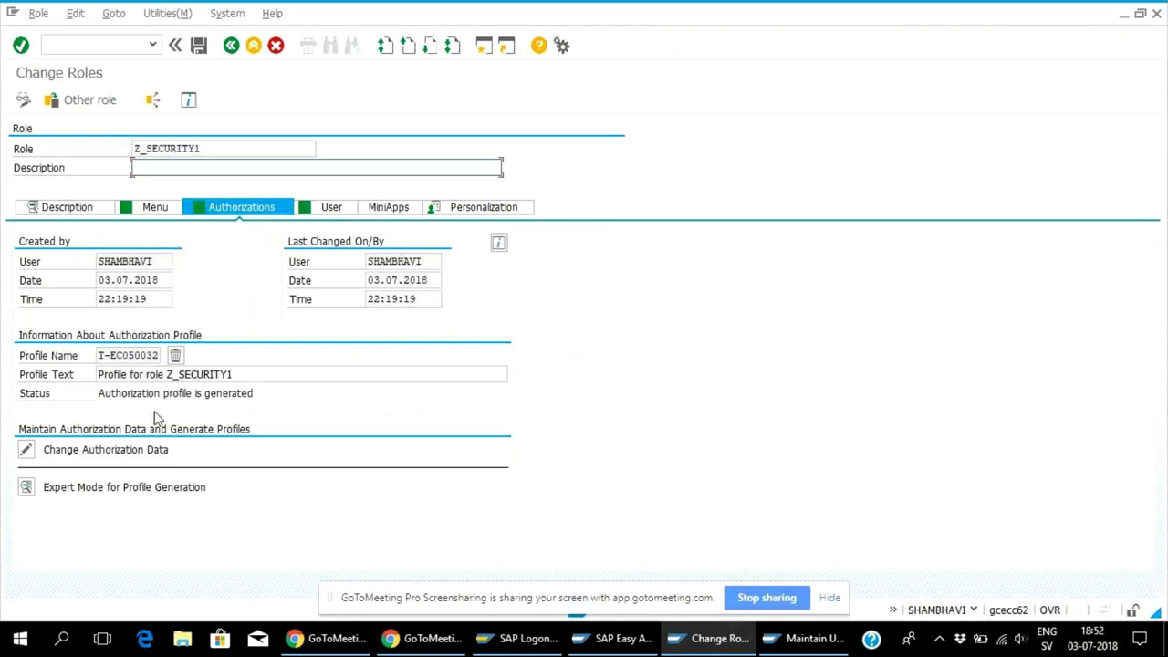
pyautogui.click(27, 451)
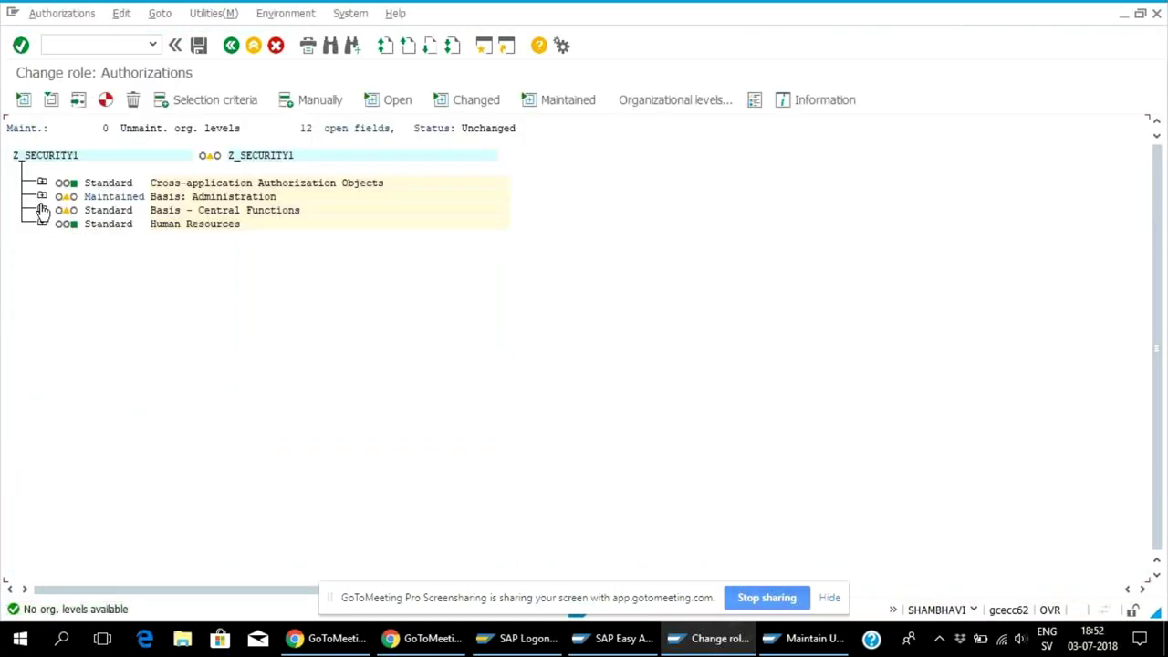
pyautogui.click(41, 196)
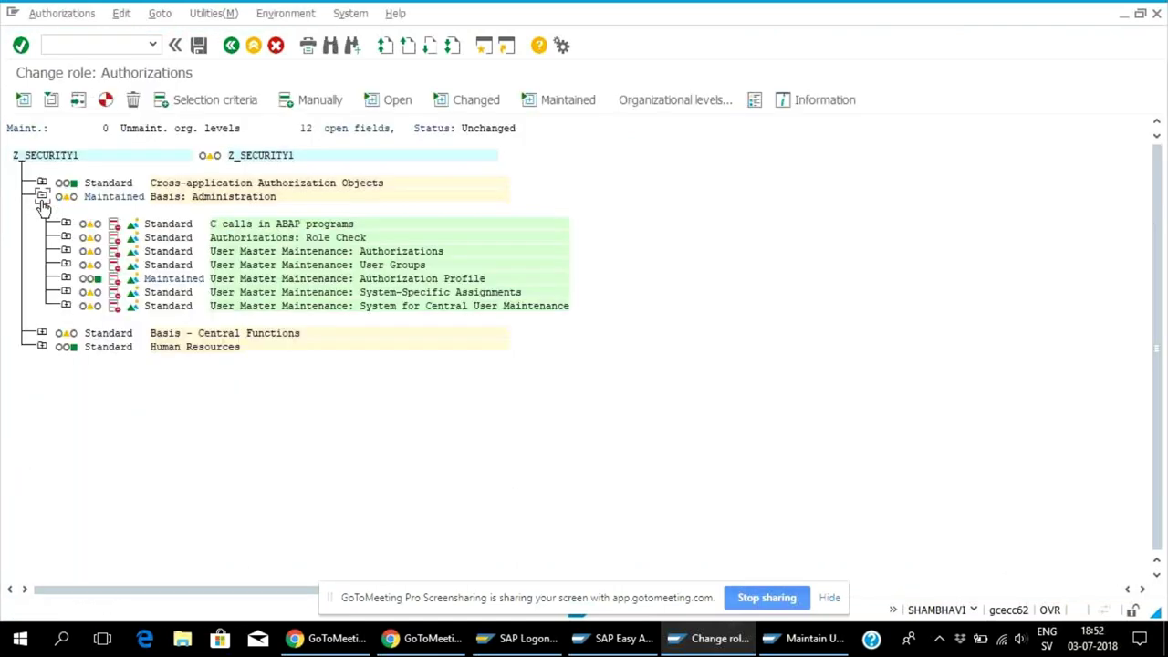
pyautogui.click(66, 278)
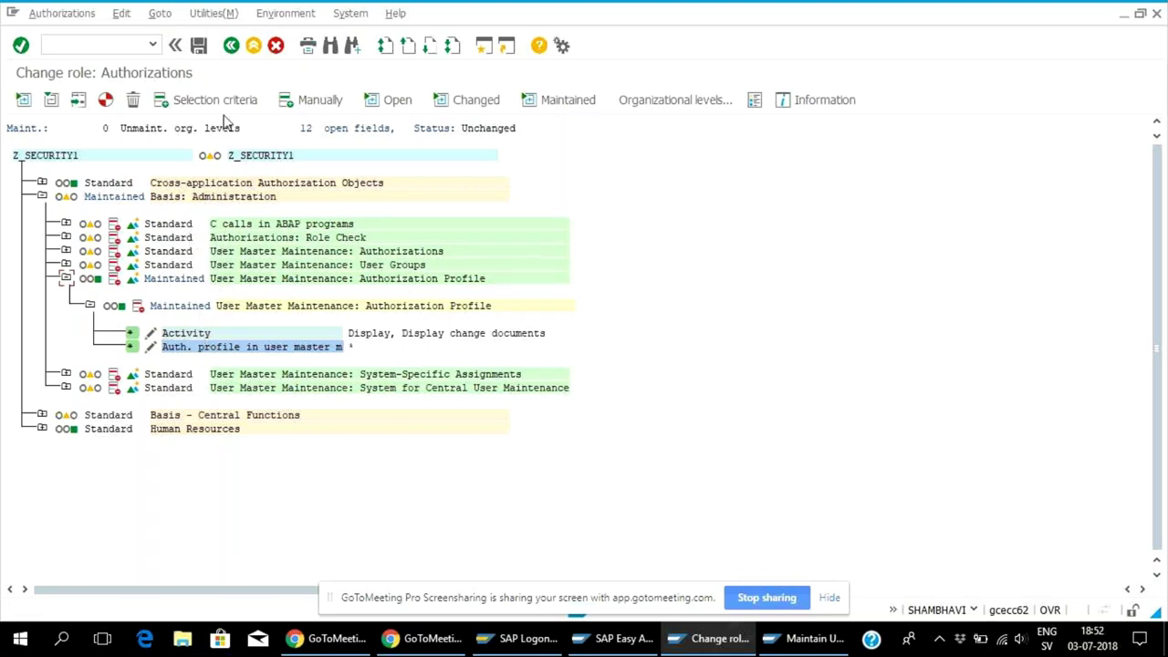
pyautogui.click(231, 46)
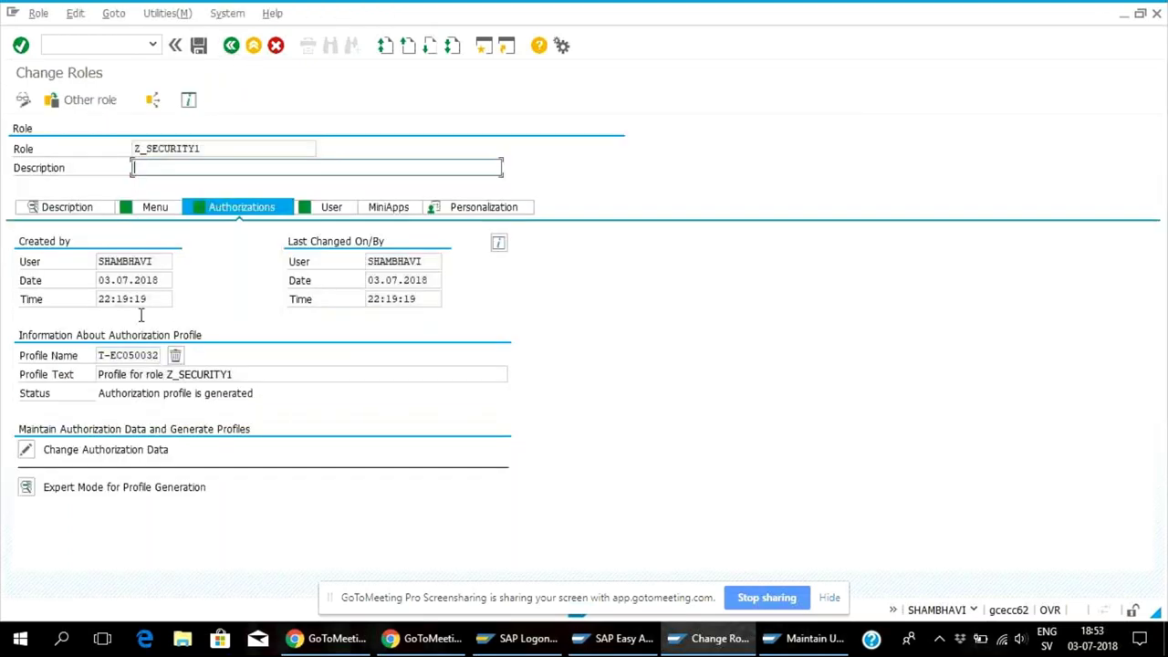
# - Reopen Z_SECURITY1's authorization data with technical names shown and expand the S_USER_GRP object under Basis: Administration
pyautogui.click(26, 450)
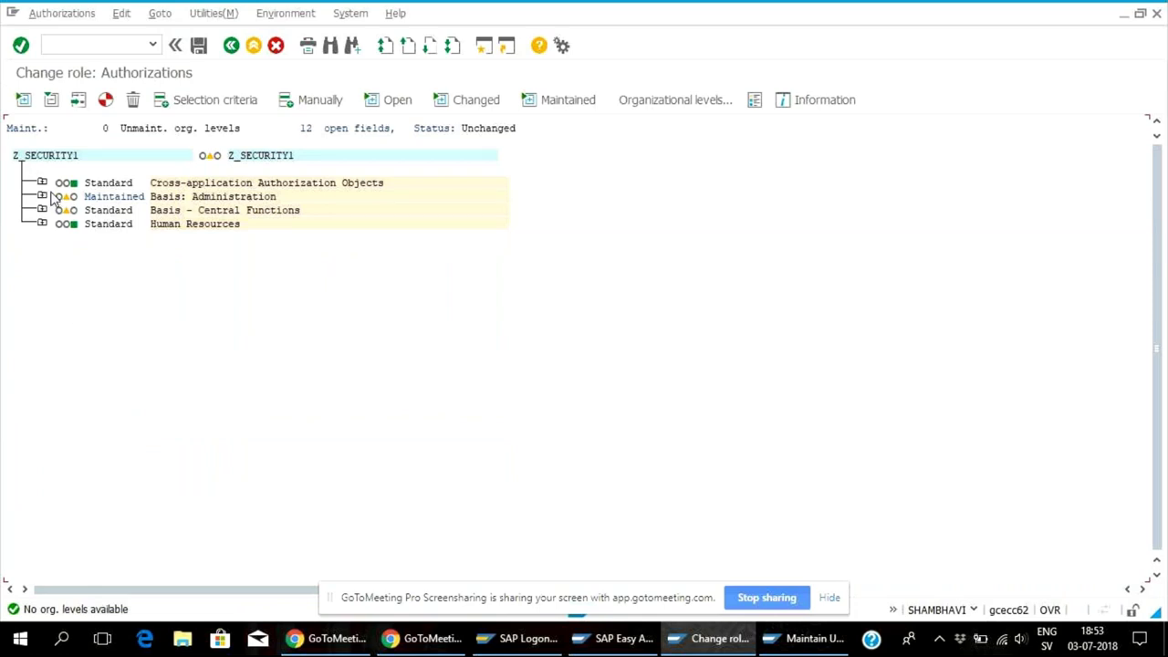
pyautogui.click(211, 14)
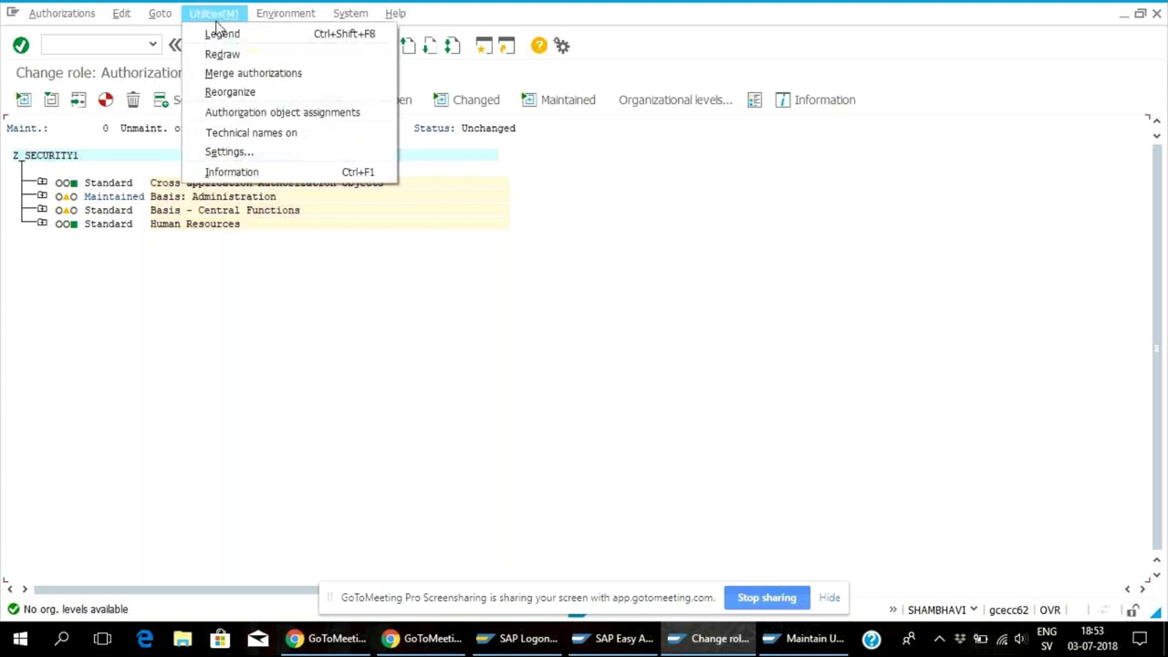
pyautogui.click(240, 133)
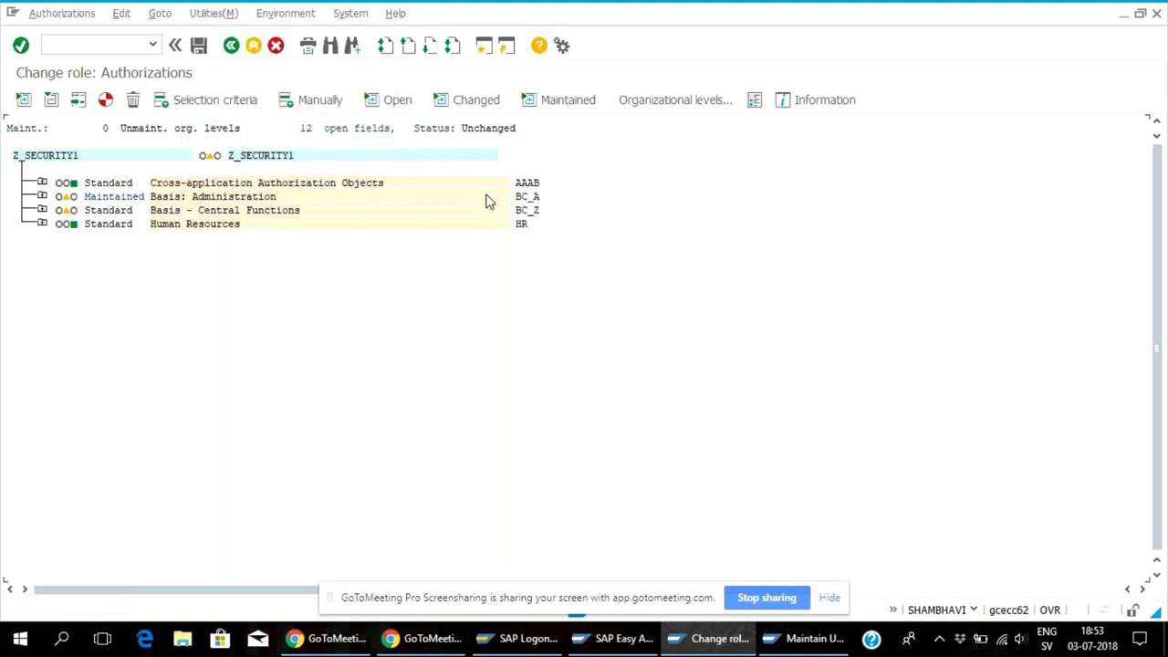
pyautogui.click(41, 197)
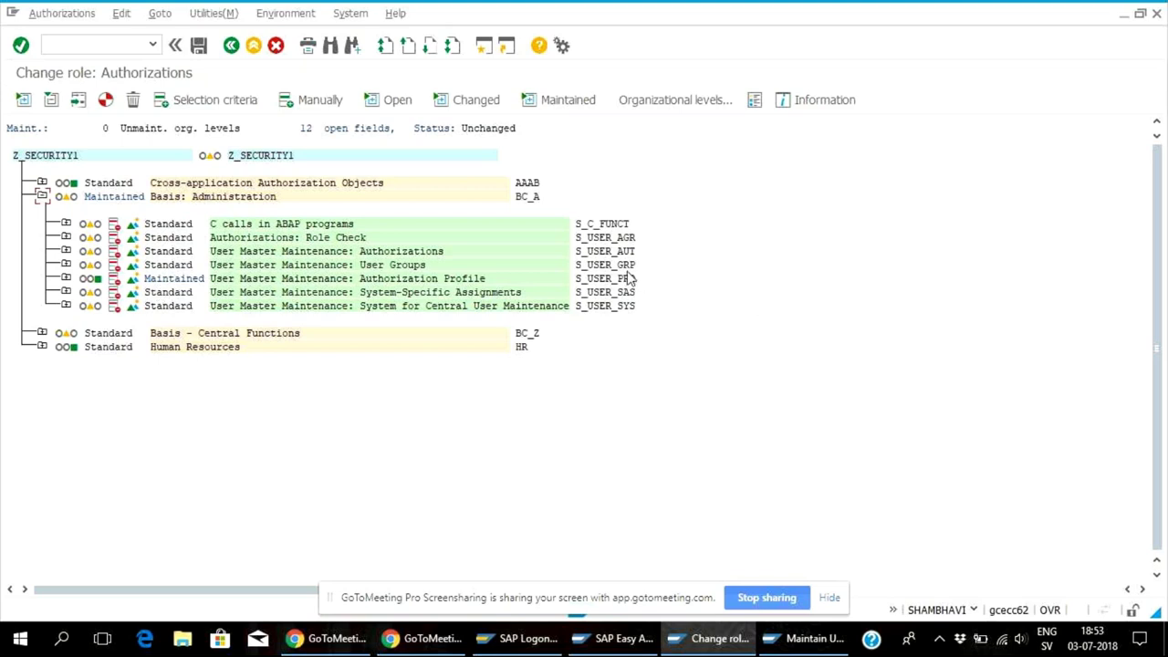
pyautogui.click(65, 264)
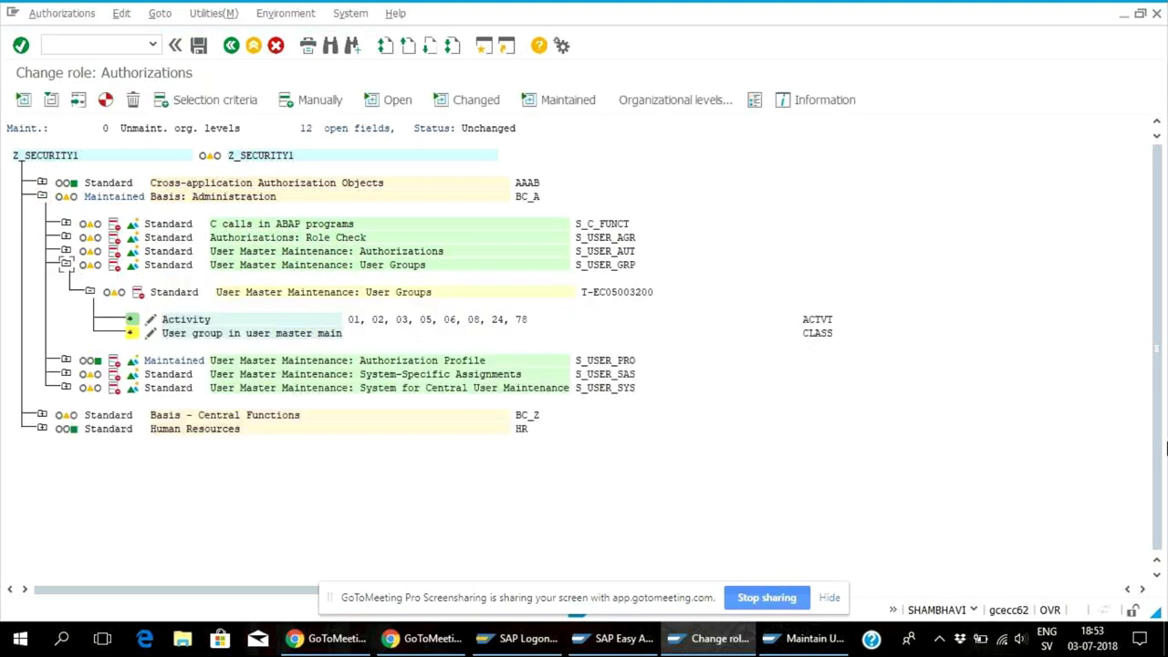
# - Limit the S_USER_GRP activity to 03 Display only and give its user group field full authorization (*)
pyautogui.click(153, 324)
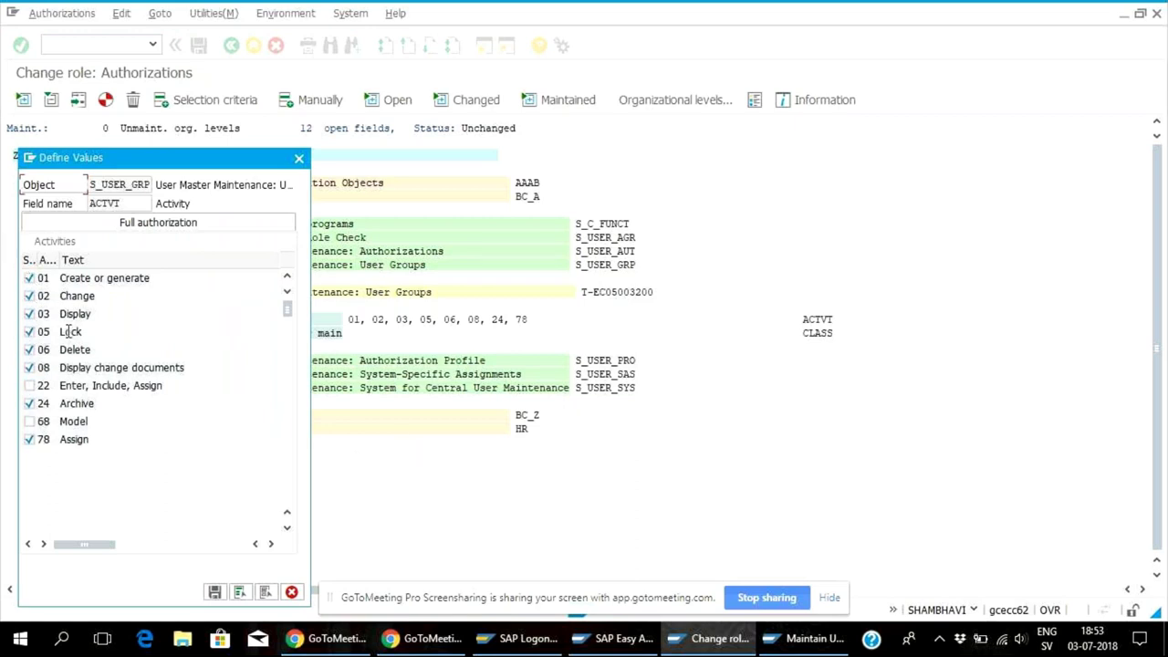
pyautogui.click(31, 278)
pyautogui.click(30, 295)
pyautogui.click(29, 314)
pyautogui.click(29, 332)
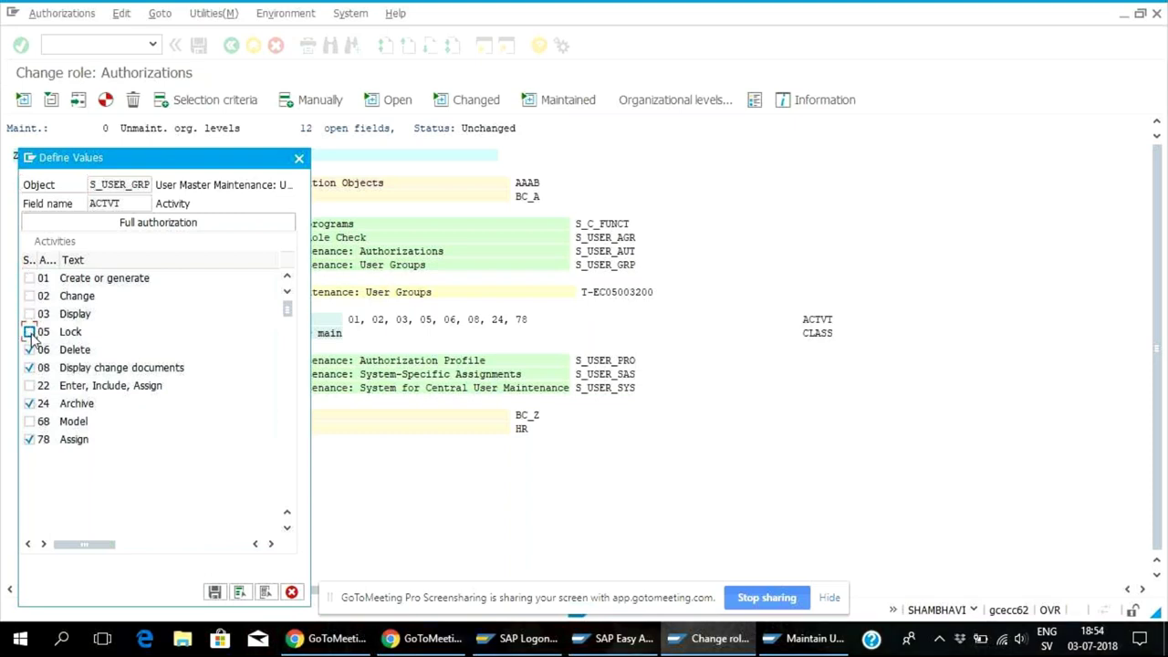
pyautogui.click(30, 314)
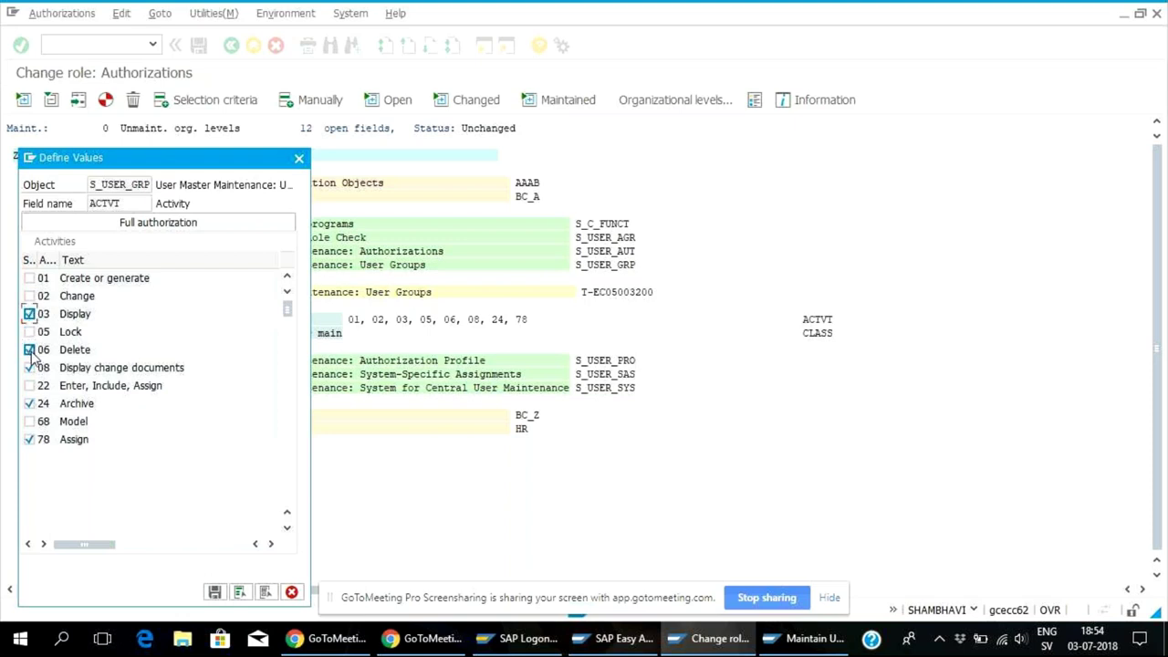
pyautogui.click(29, 349)
pyautogui.click(30, 367)
pyautogui.click(29, 404)
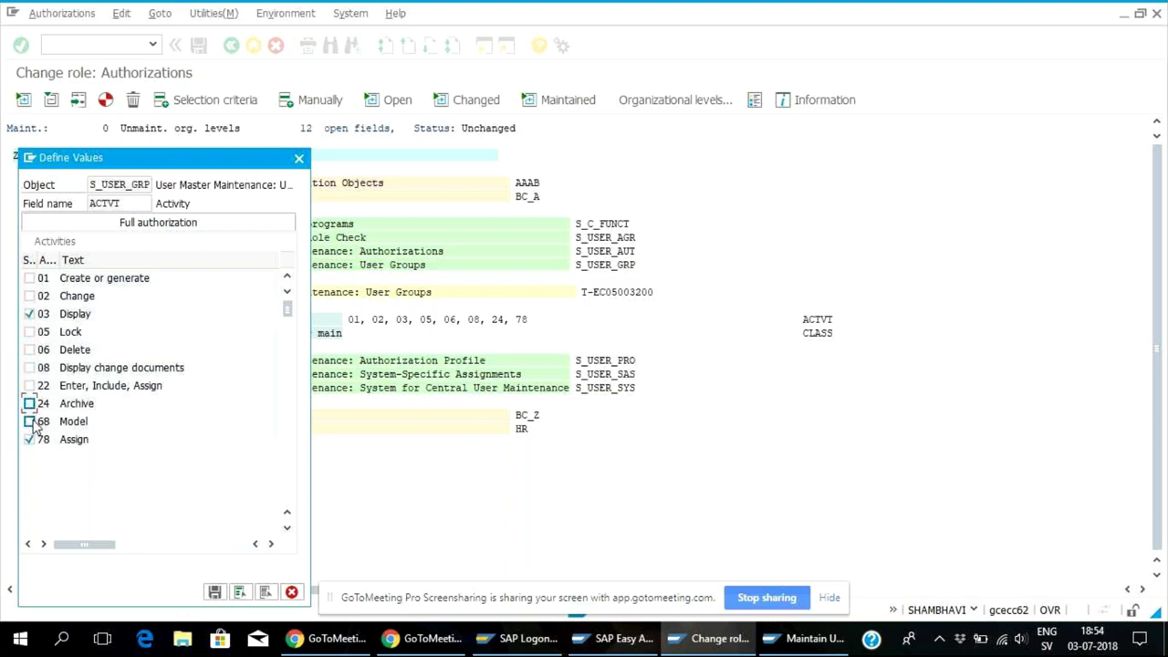
pyautogui.click(30, 439)
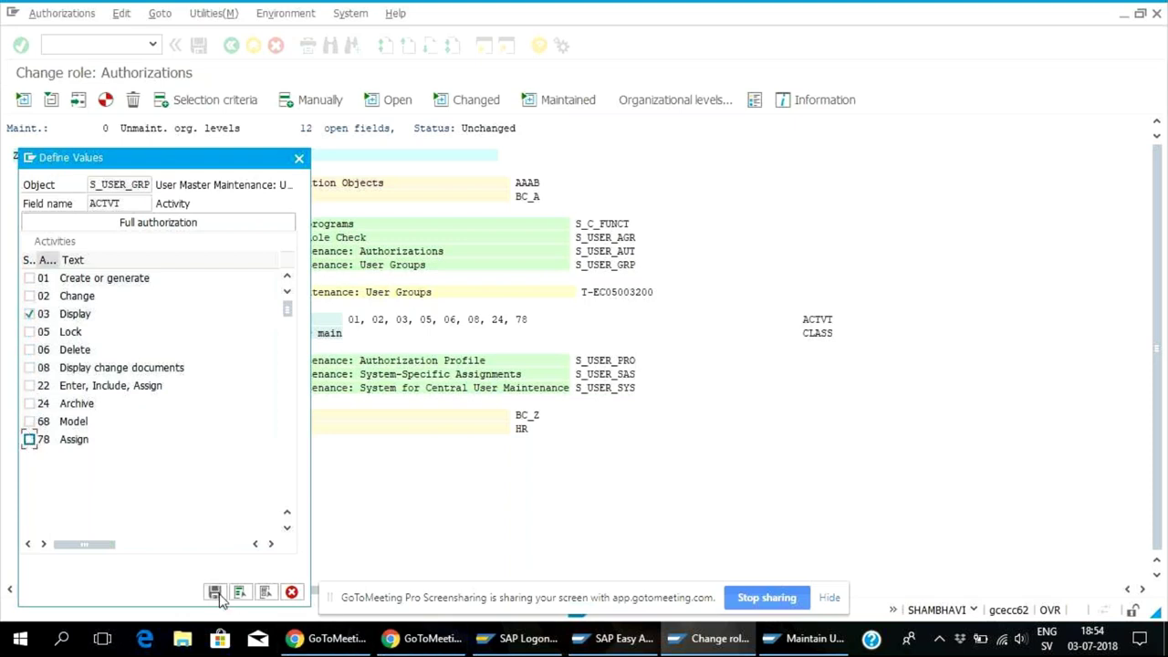
pyautogui.click(215, 593)
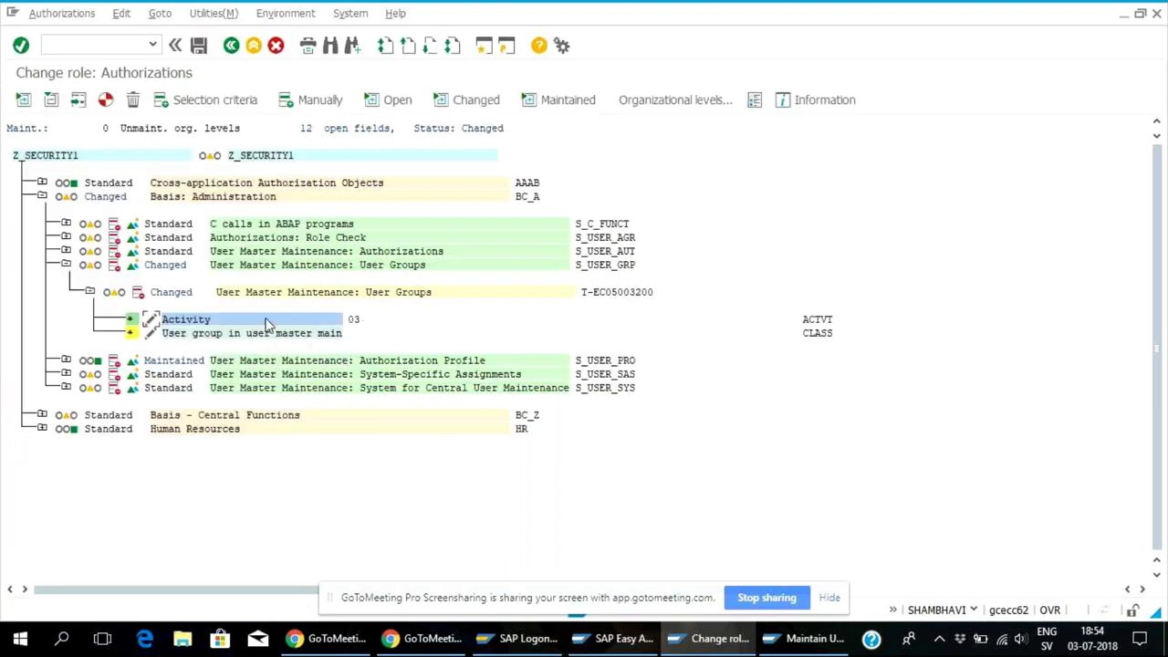
pyautogui.click(131, 334)
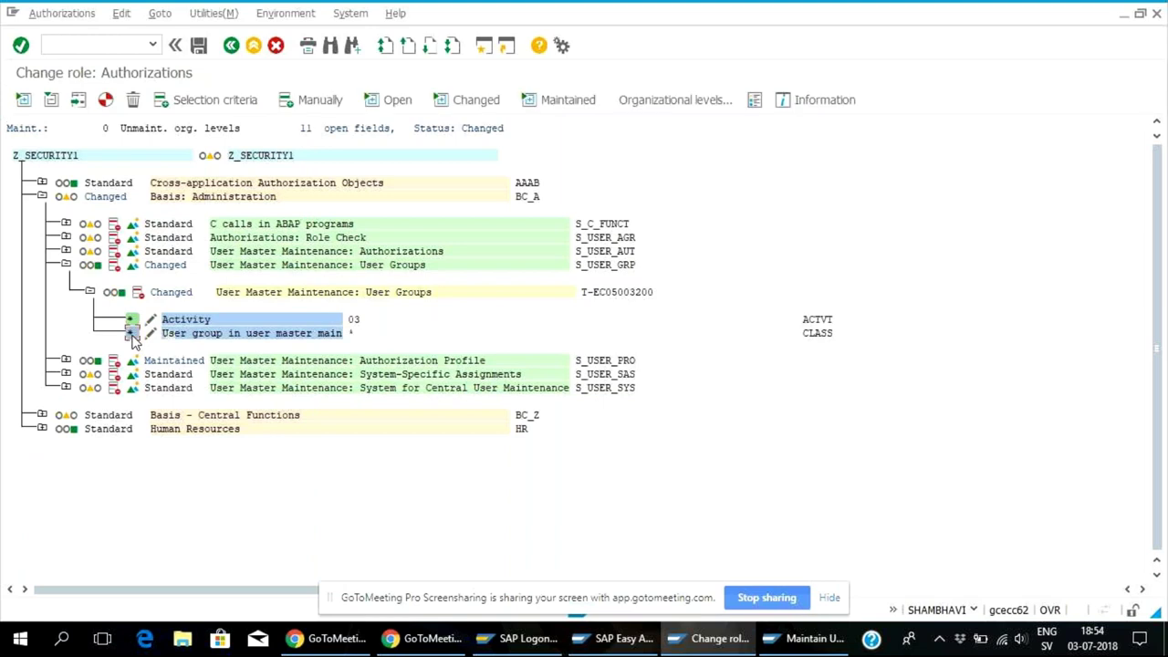
# - Save the authorization changes, generate the profile for Z_SECURITY1, and return to the role to check its user assignments
pyautogui.click(199, 46)
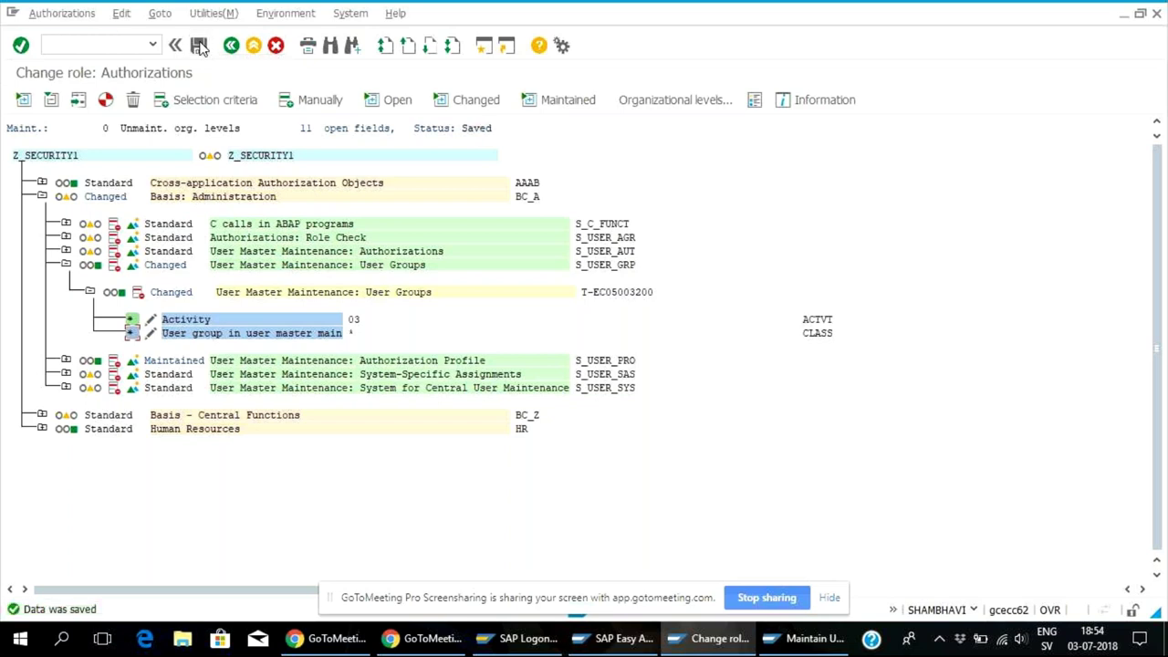
pyautogui.click(106, 100)
pyautogui.click(397, 233)
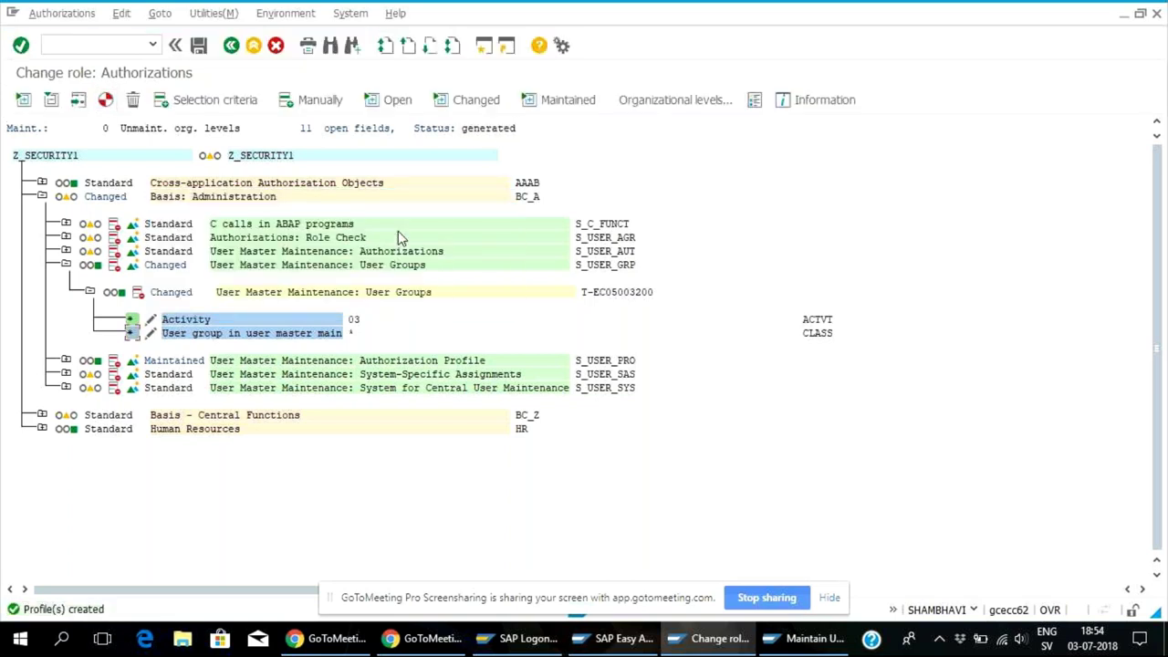
pyautogui.click(230, 48)
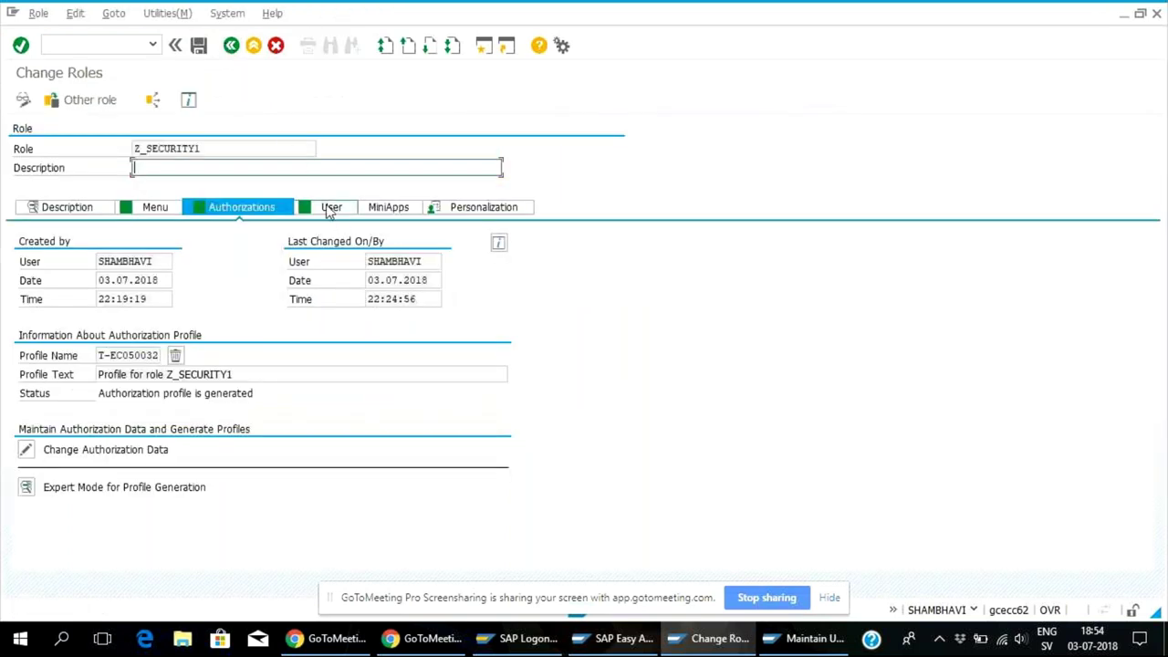
pyautogui.click(329, 208)
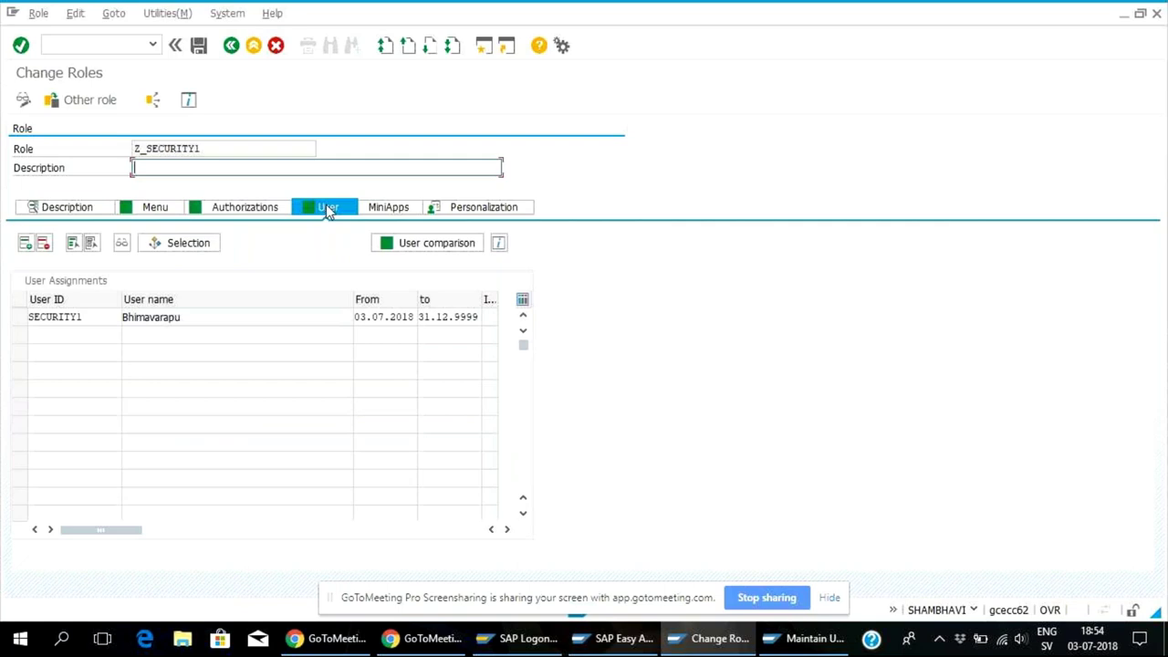
pyautogui.click(246, 206)
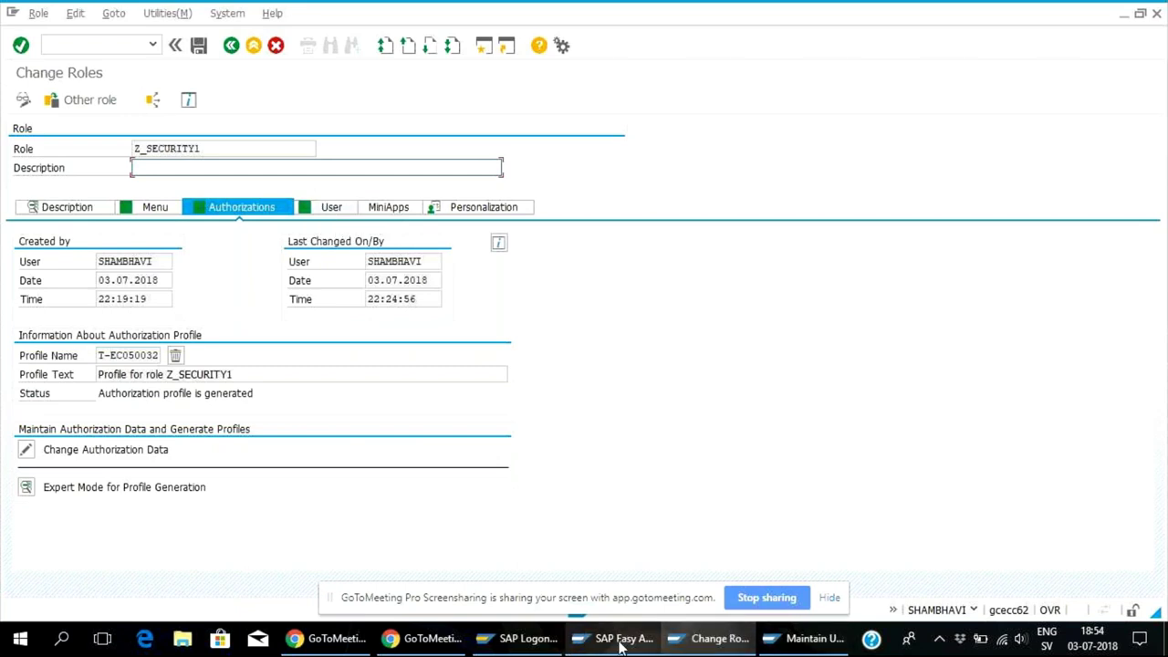
# - Switch to SECURITY1's Maintain User session and log it off, discarding the unsaved SECURITY2 entry
pyautogui.moveTo(621, 642)
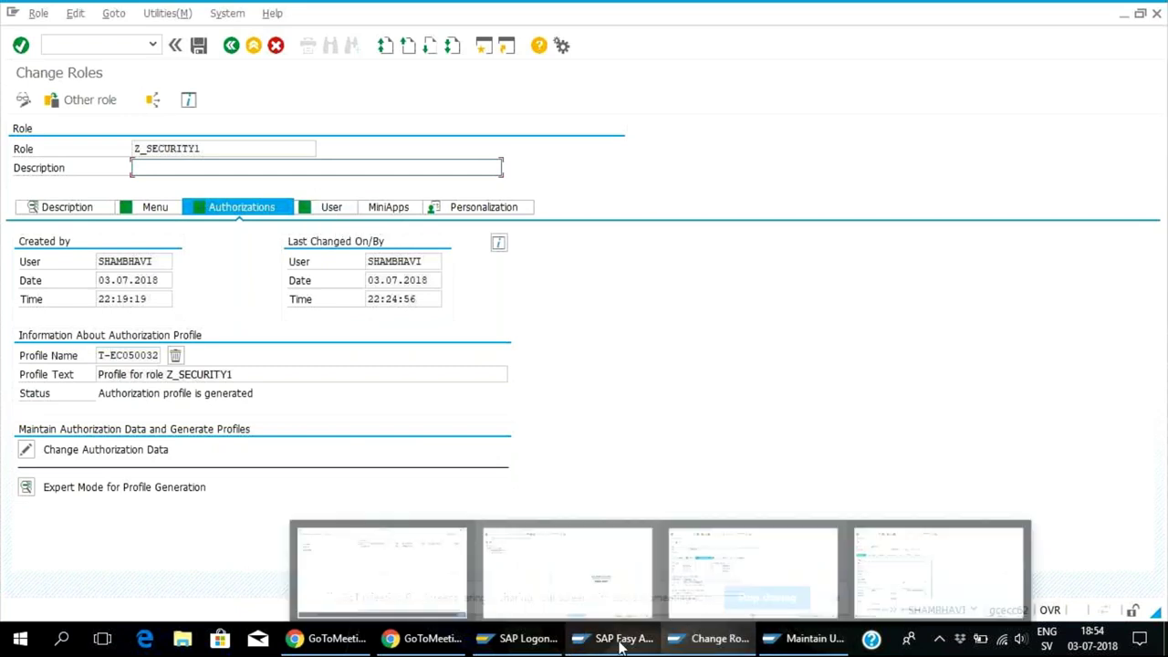
pyautogui.click(784, 610)
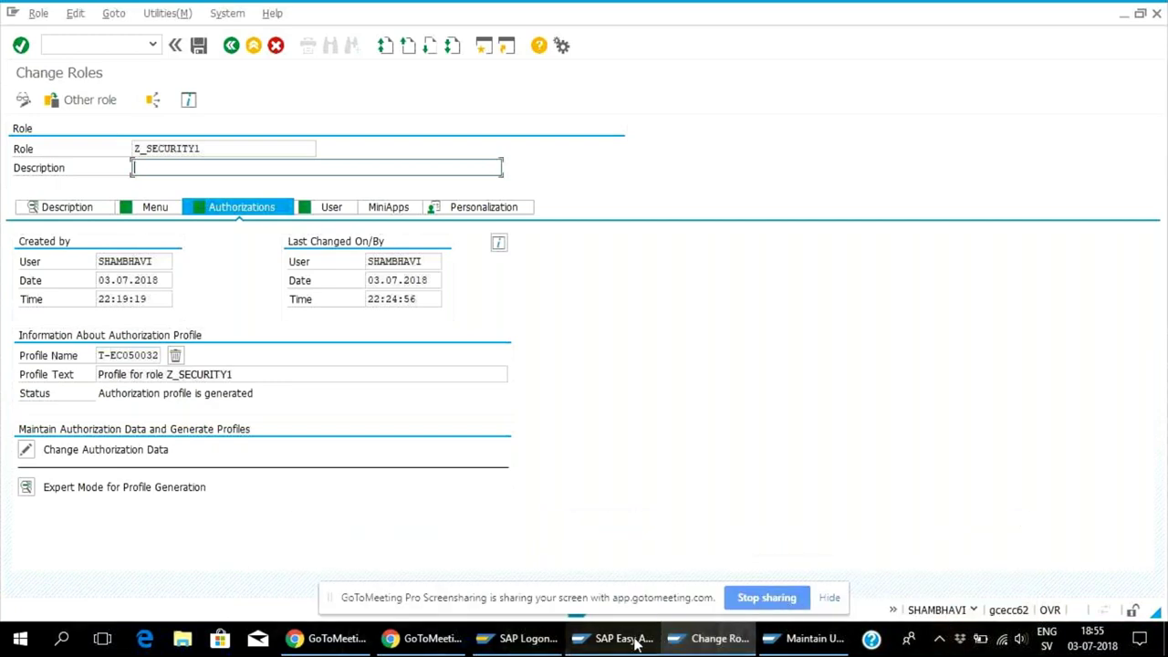
pyautogui.moveTo(638, 641)
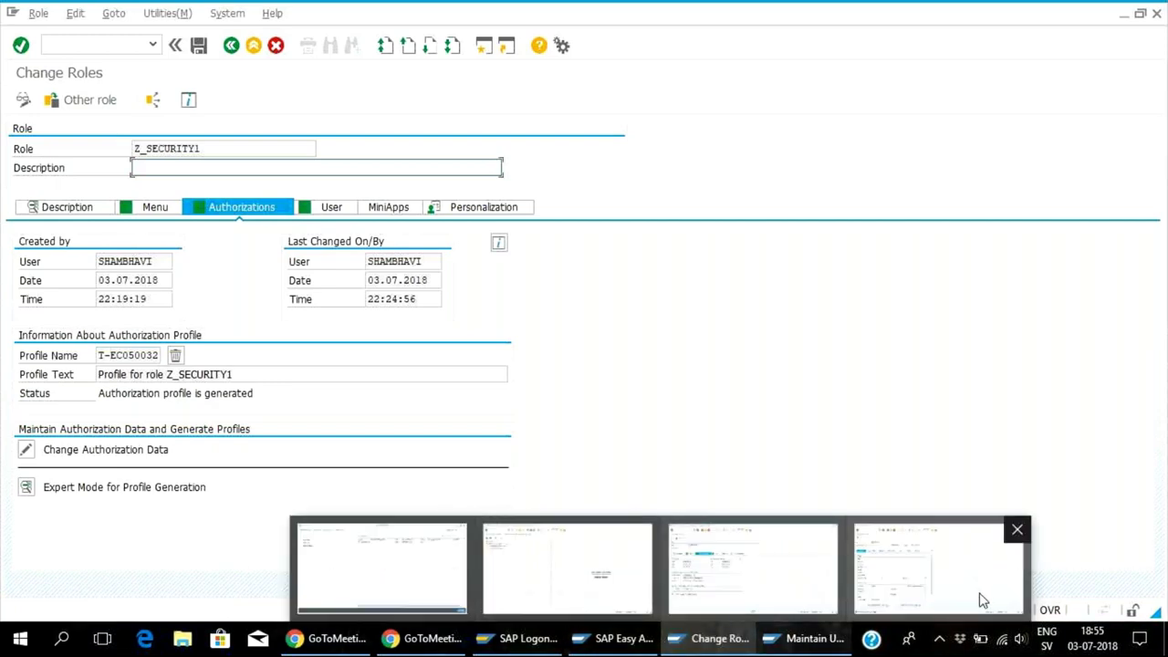
pyautogui.moveTo(967, 594)
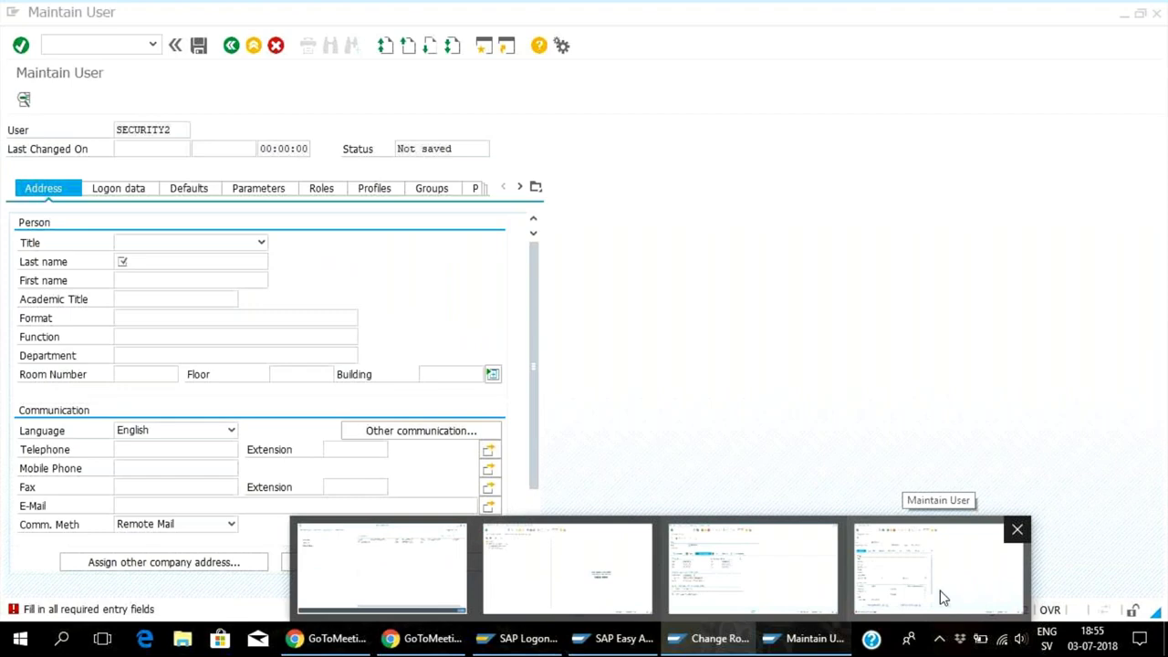
pyautogui.click(943, 597)
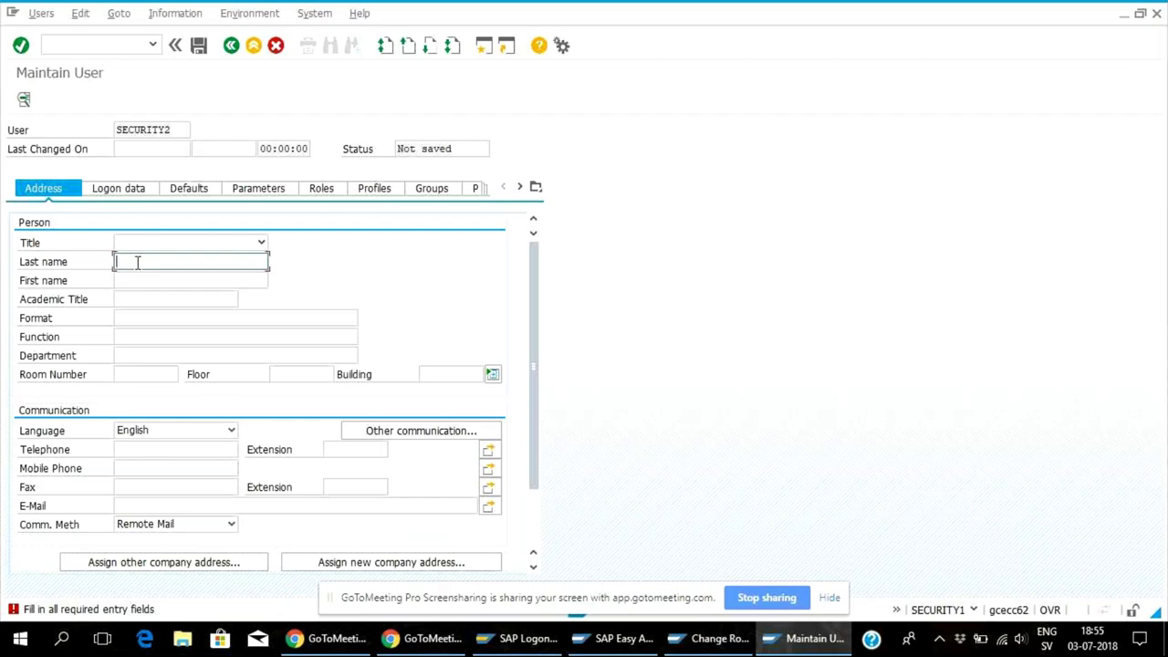
pyautogui.moveTo(716, 641)
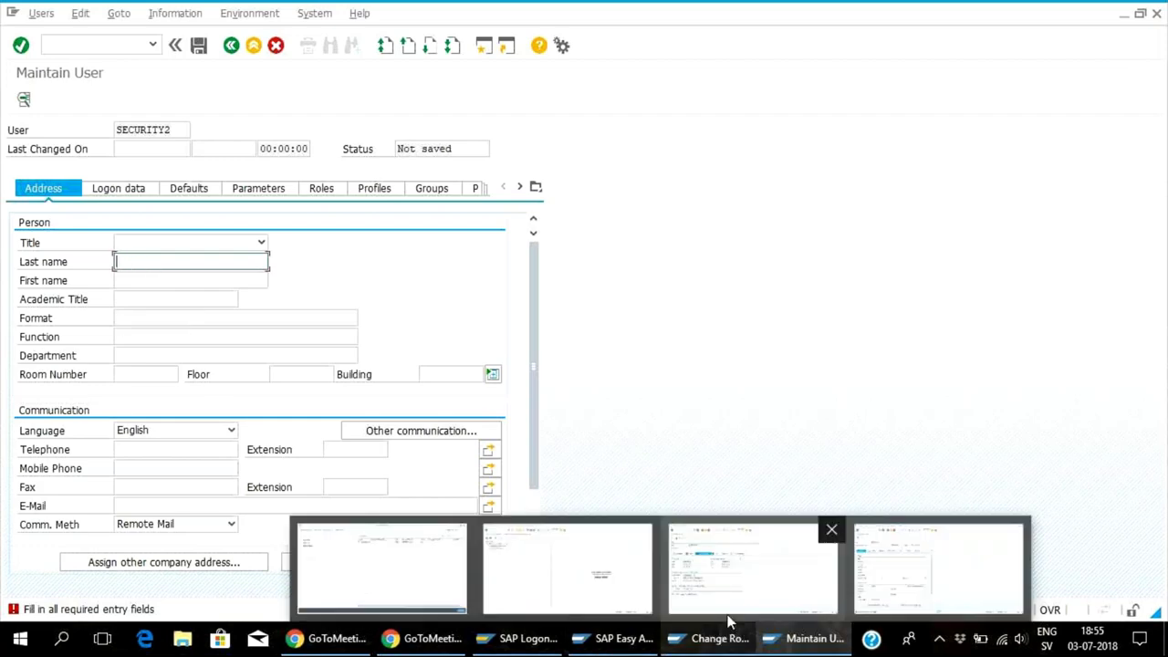
pyautogui.click(1156, 13)
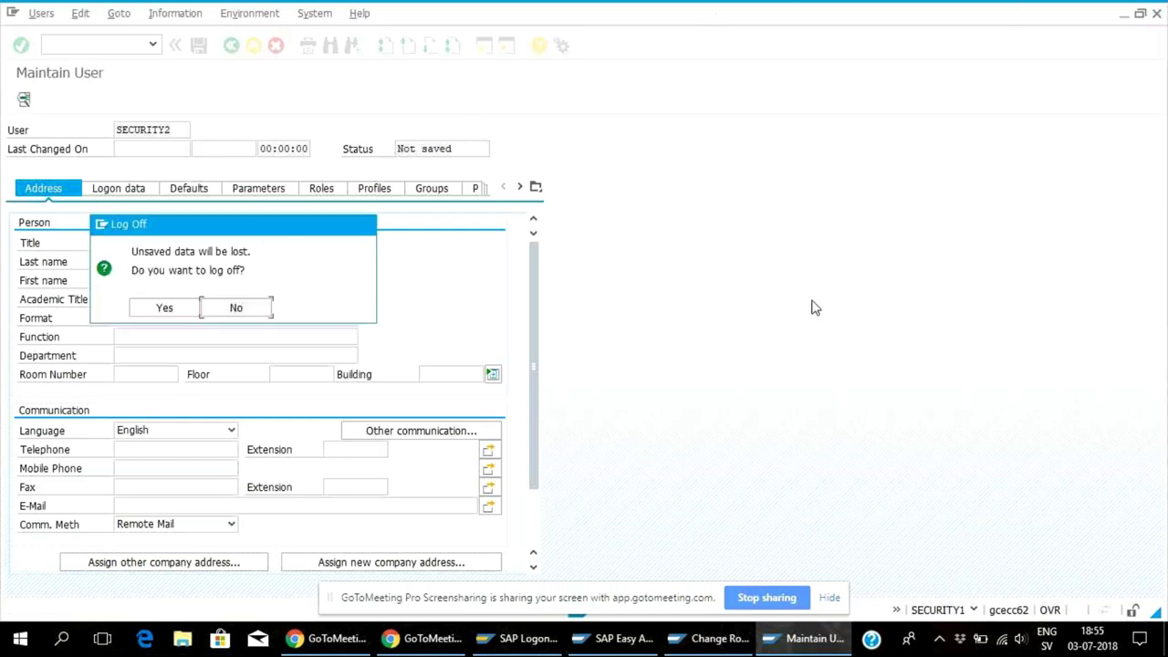
pyautogui.click(236, 309)
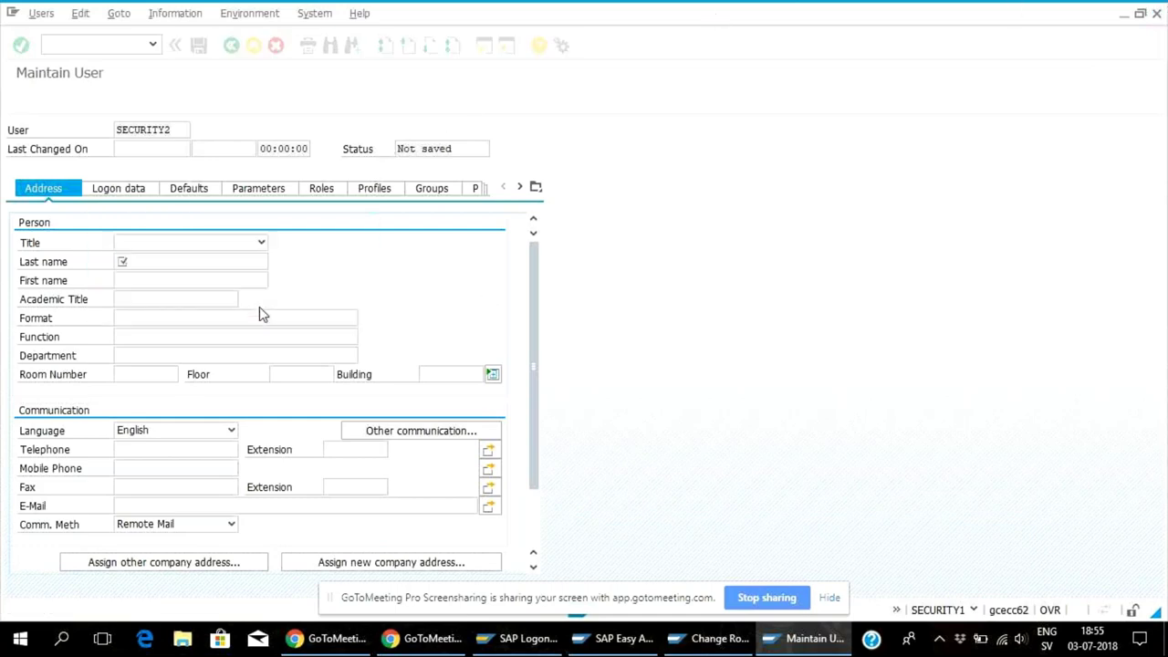
pyautogui.click(1156, 13)
pyautogui.click(174, 307)
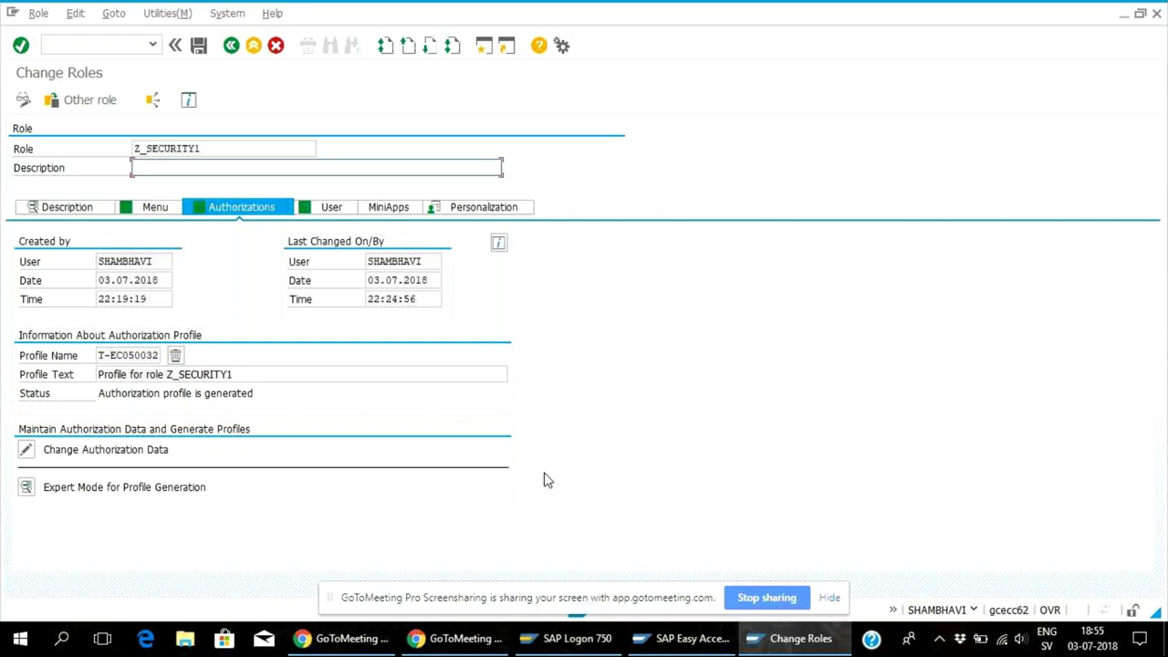
# - Check which user the remaining SAP Easy Access session is logged on with, and return to Change Roles
pyautogui.moveTo(659, 643)
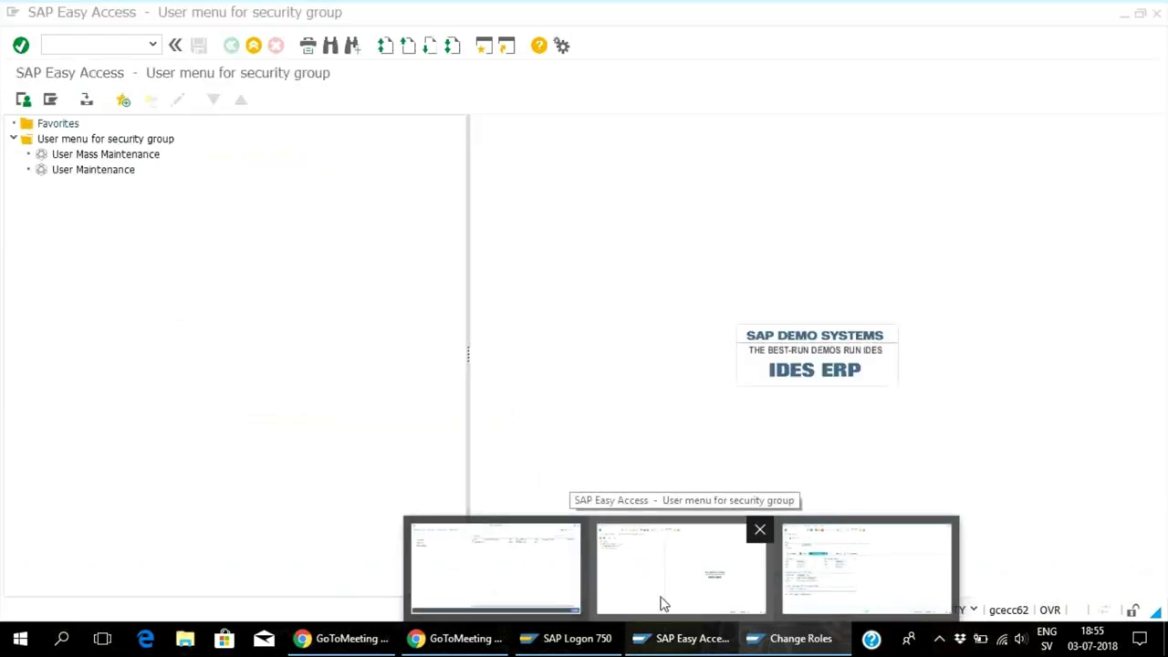
pyautogui.click(663, 604)
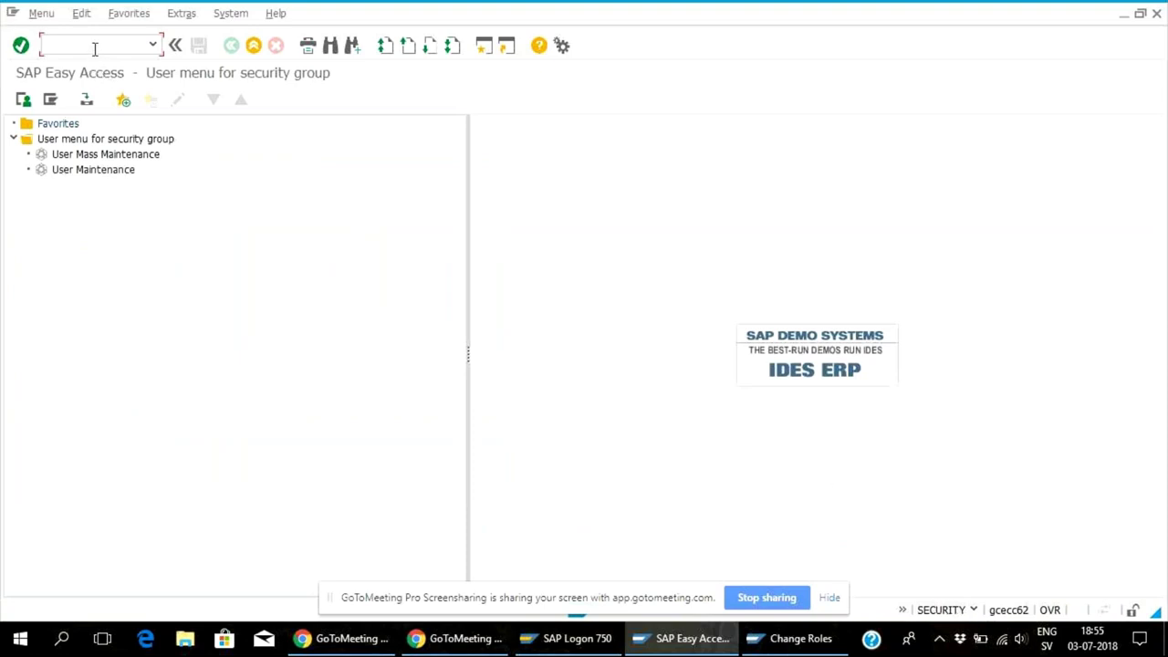
pyautogui.click(973, 610)
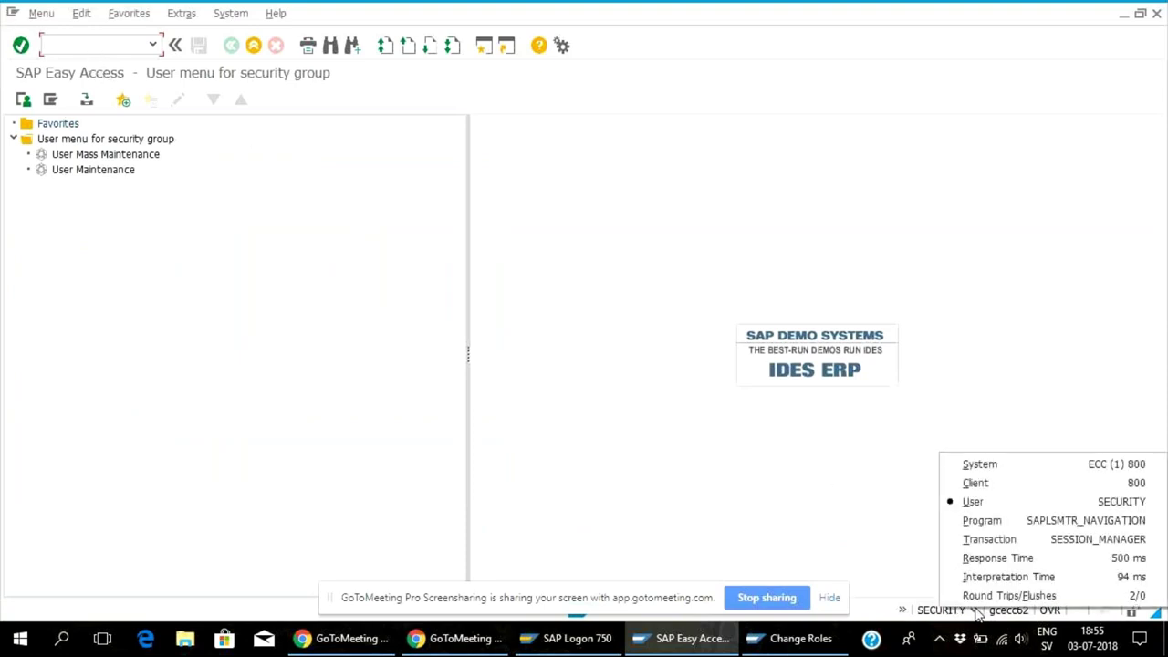
pyautogui.click(777, 519)
pyautogui.click(693, 640)
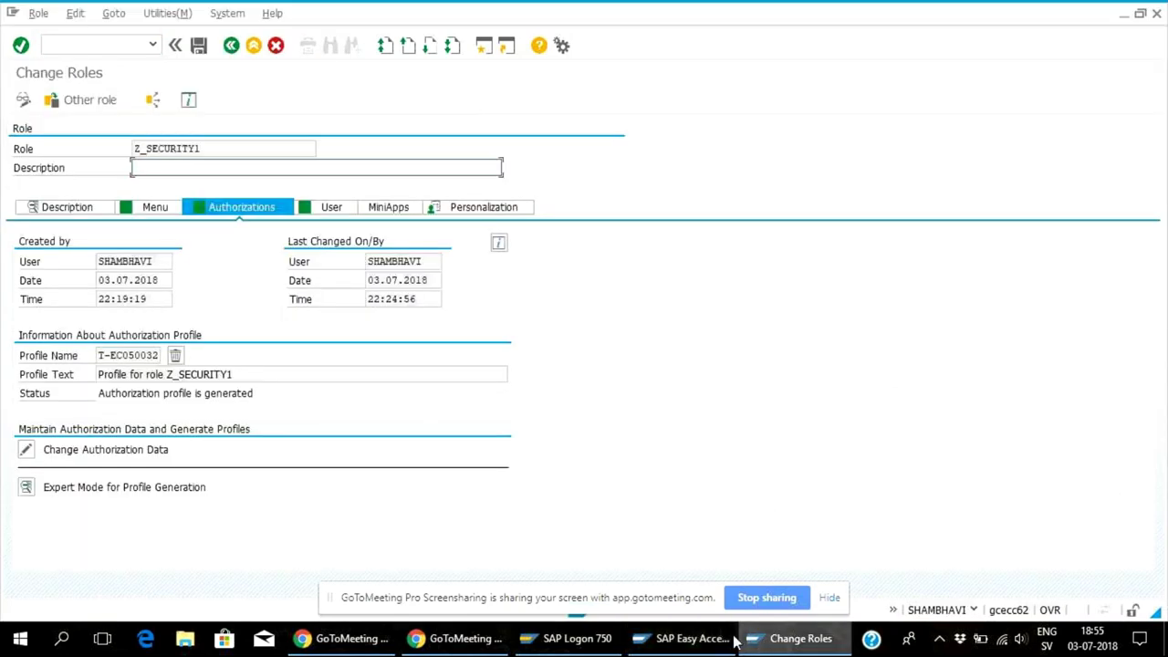
# - Open a new session from SAP Logon and log on to client 800 as security1 with the account password
pyautogui.click(597, 639)
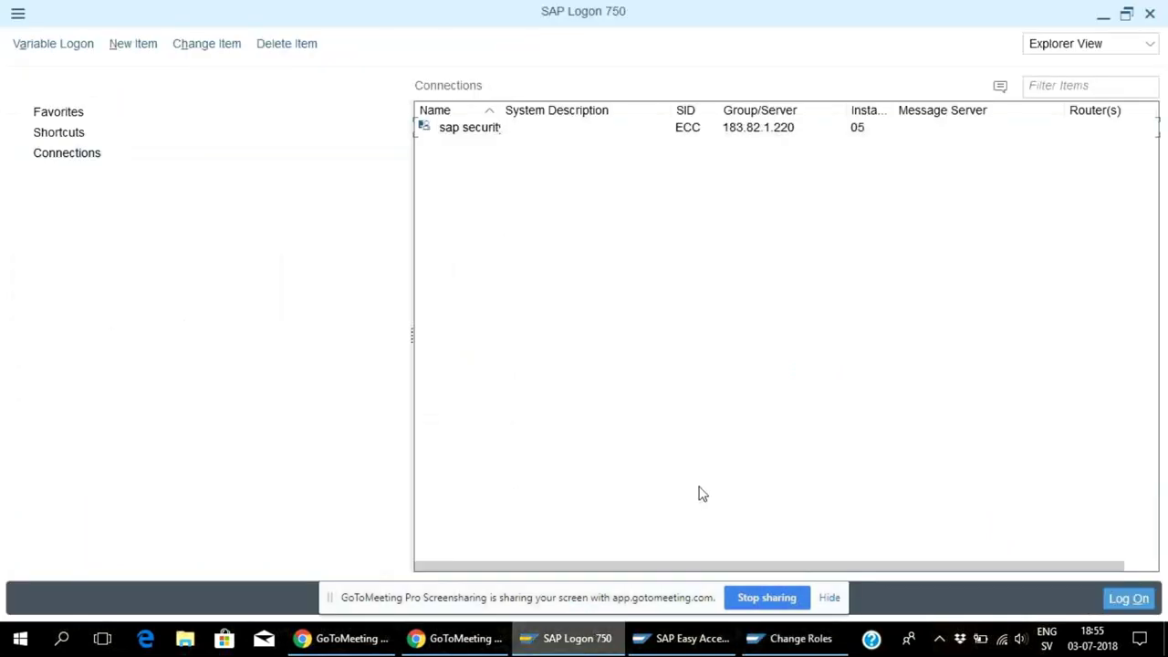
pyautogui.doubleClick(638, 128)
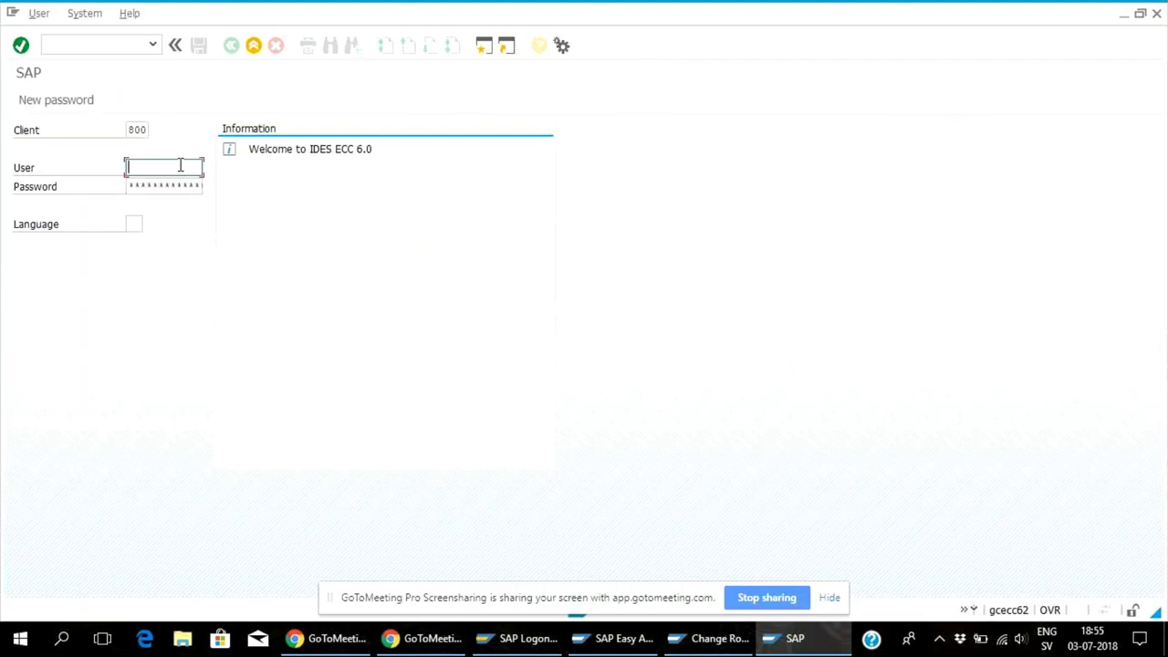
pyautogui.write('s')
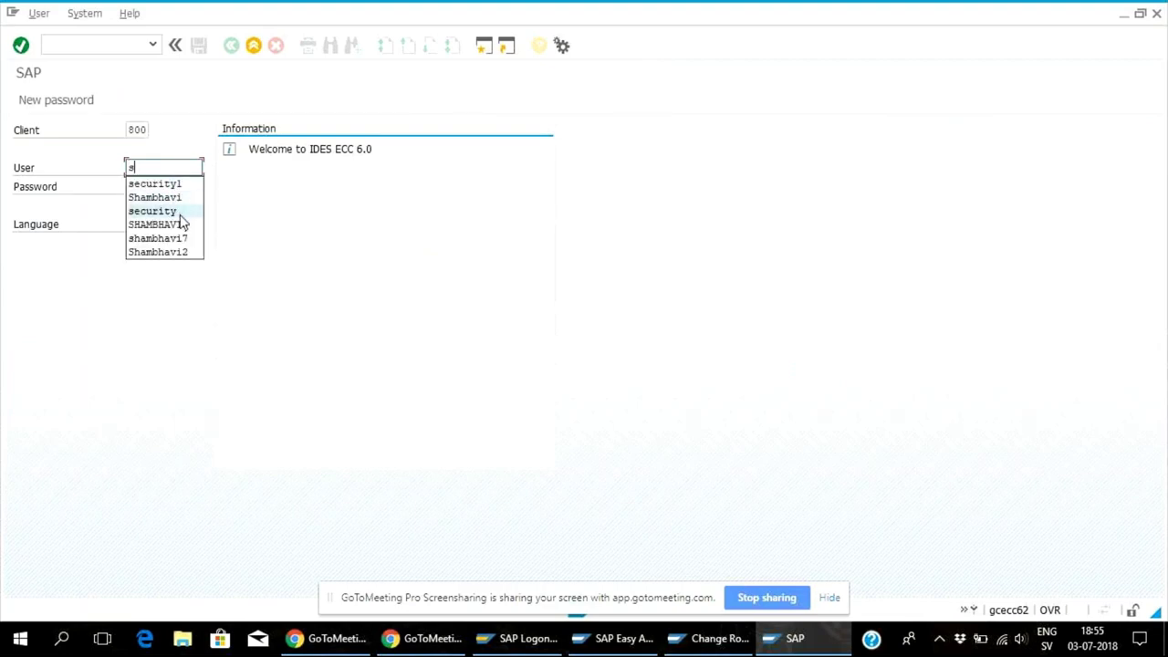
pyautogui.click(182, 183)
pyautogui.click(181, 186)
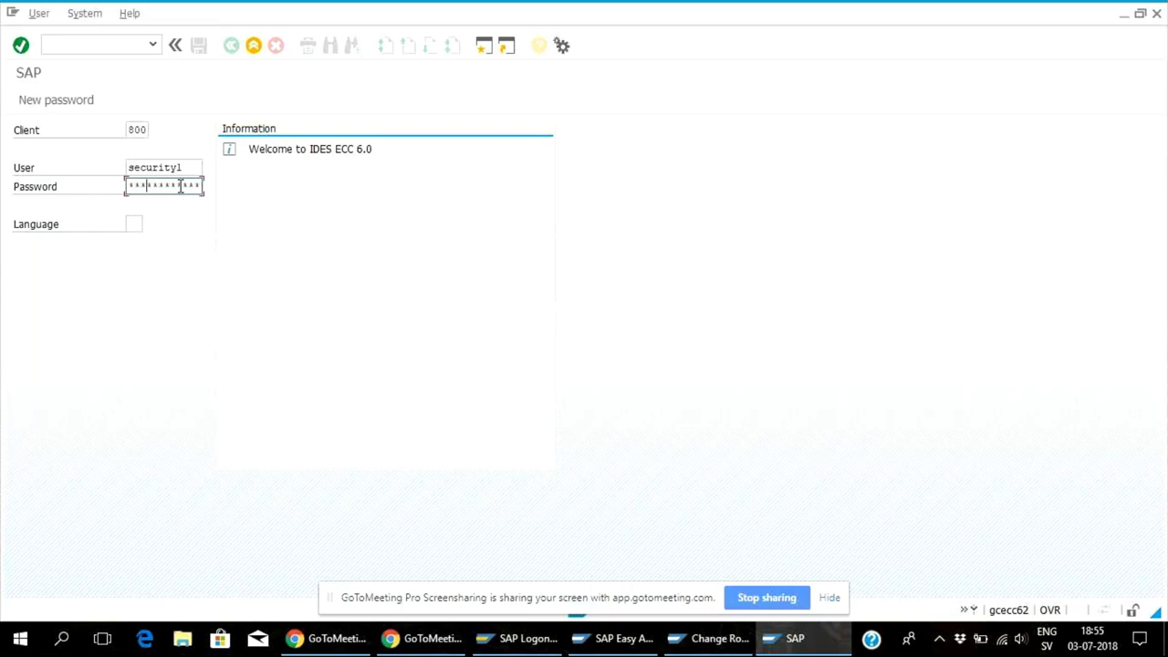
pyautogui.press('Return')
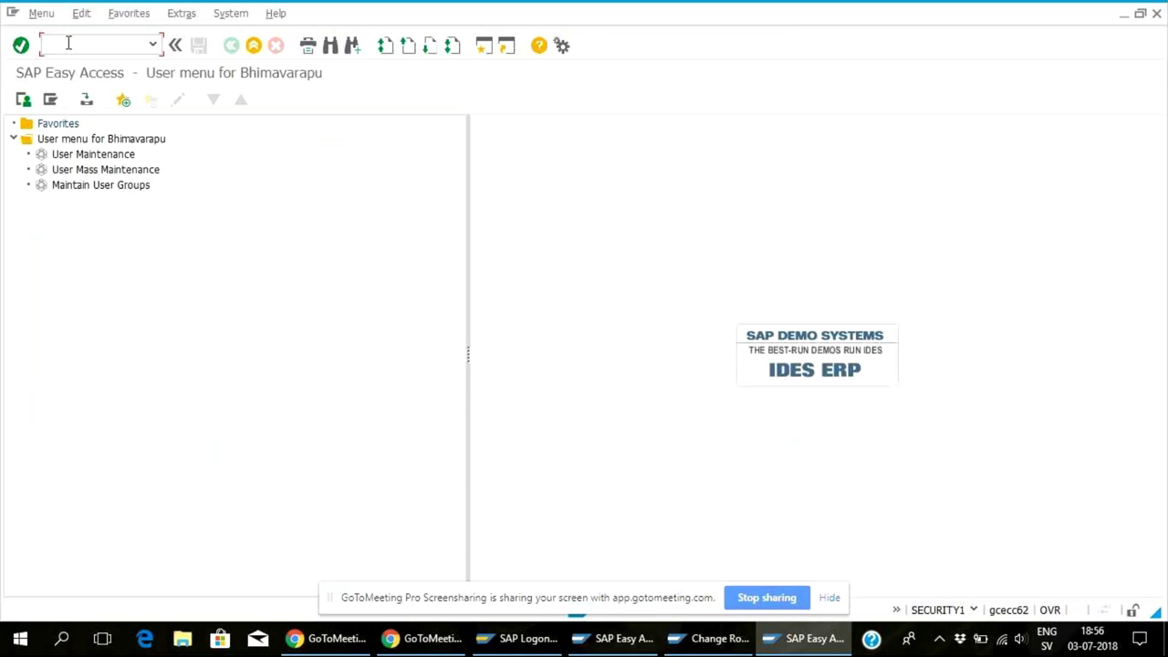
# - Open transaction SU01, try to create user security2, and acknowledge the resulting message
pyautogui.write('su01')
pyautogui.press('Return')
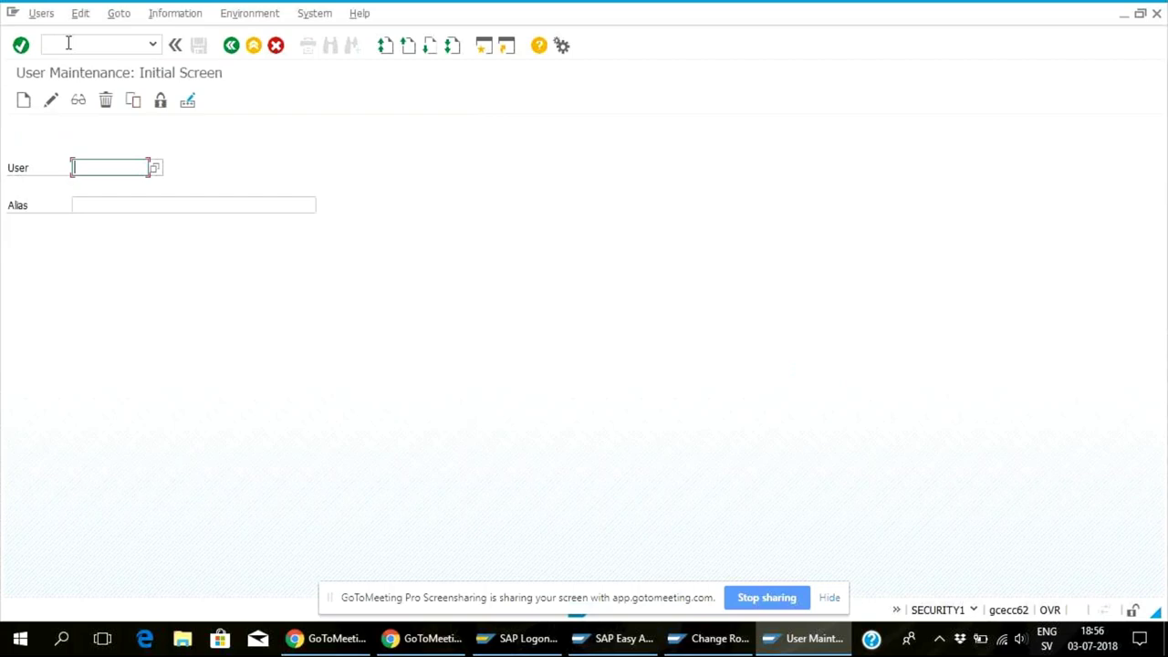
pyautogui.write('s')
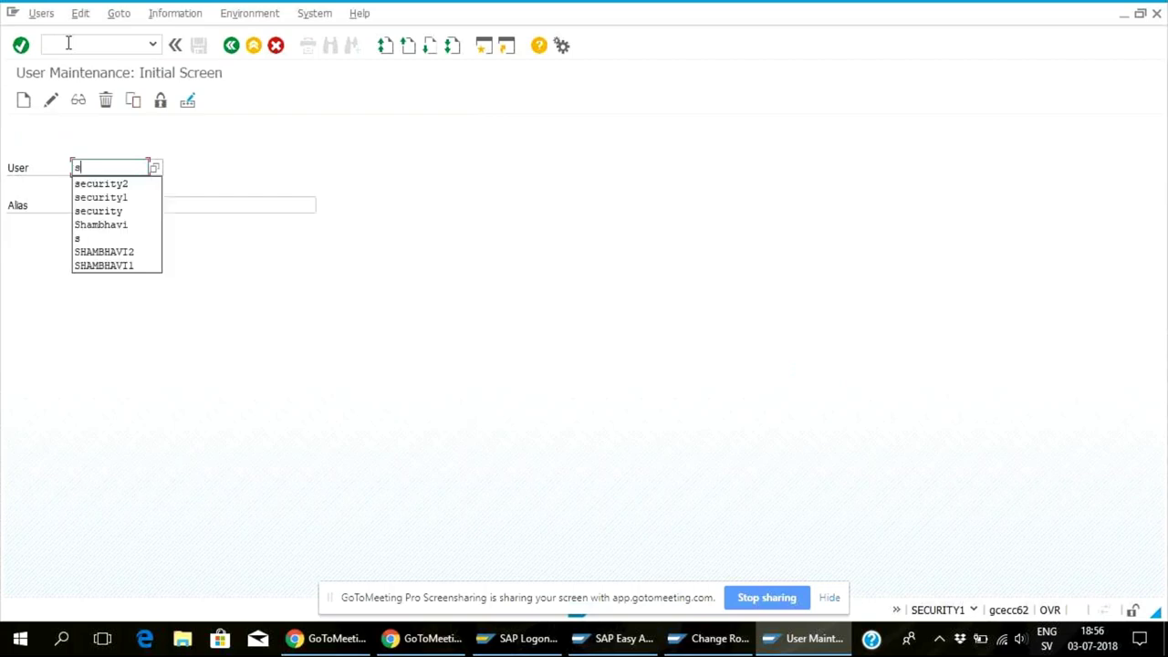
pyautogui.click(103, 191)
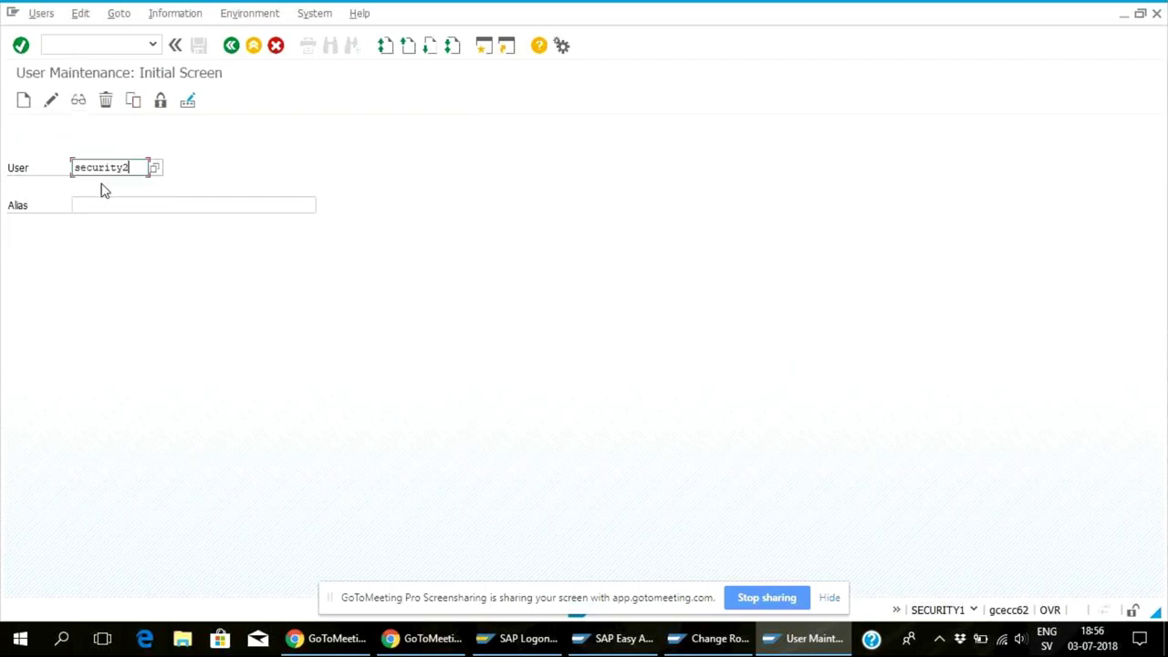
pyautogui.click(22, 101)
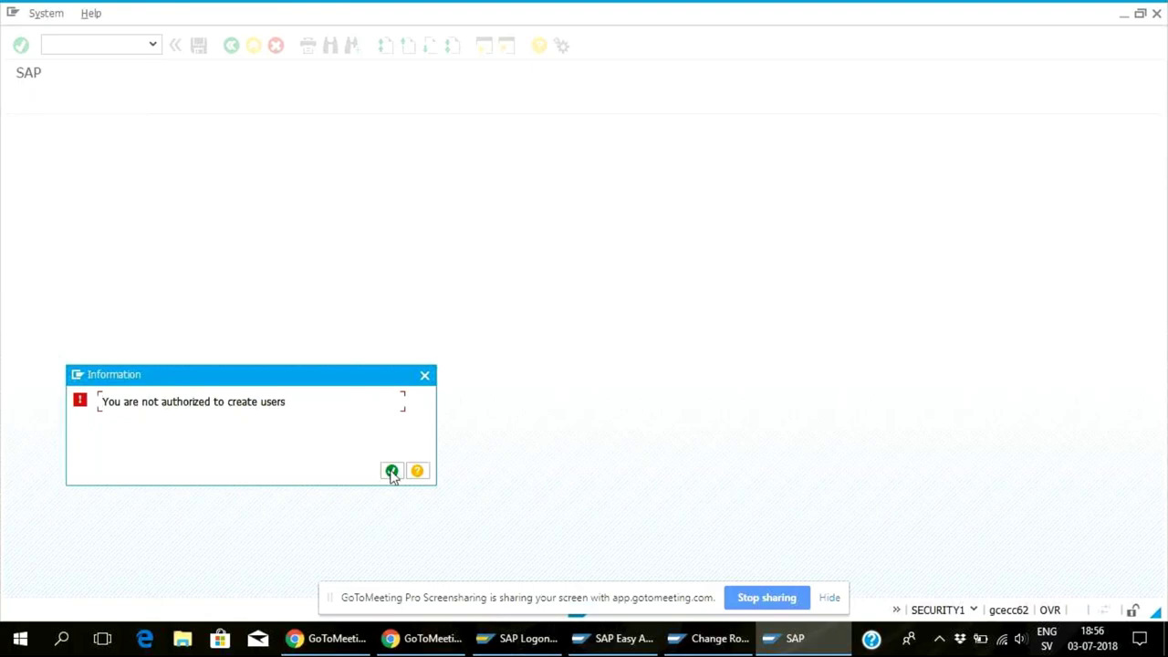
pyautogui.click(392, 471)
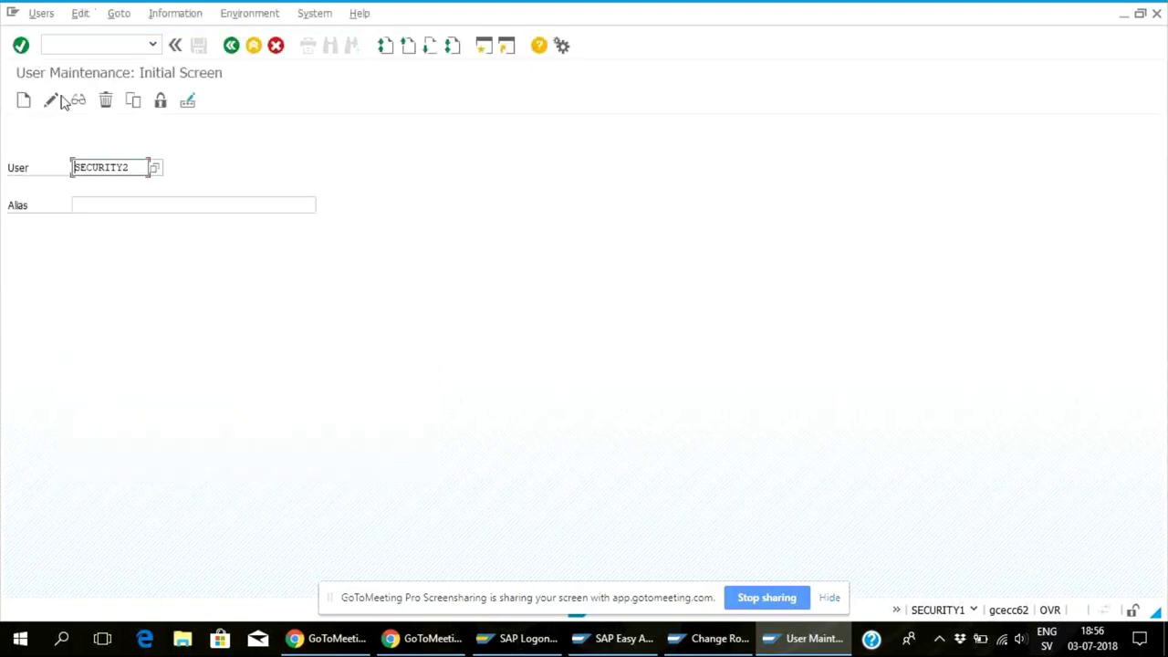
# - Open transaction SU10, try to create user security2 through mass maintenance, acknowledge the message and leave the transaction
pyautogui.click(80, 46)
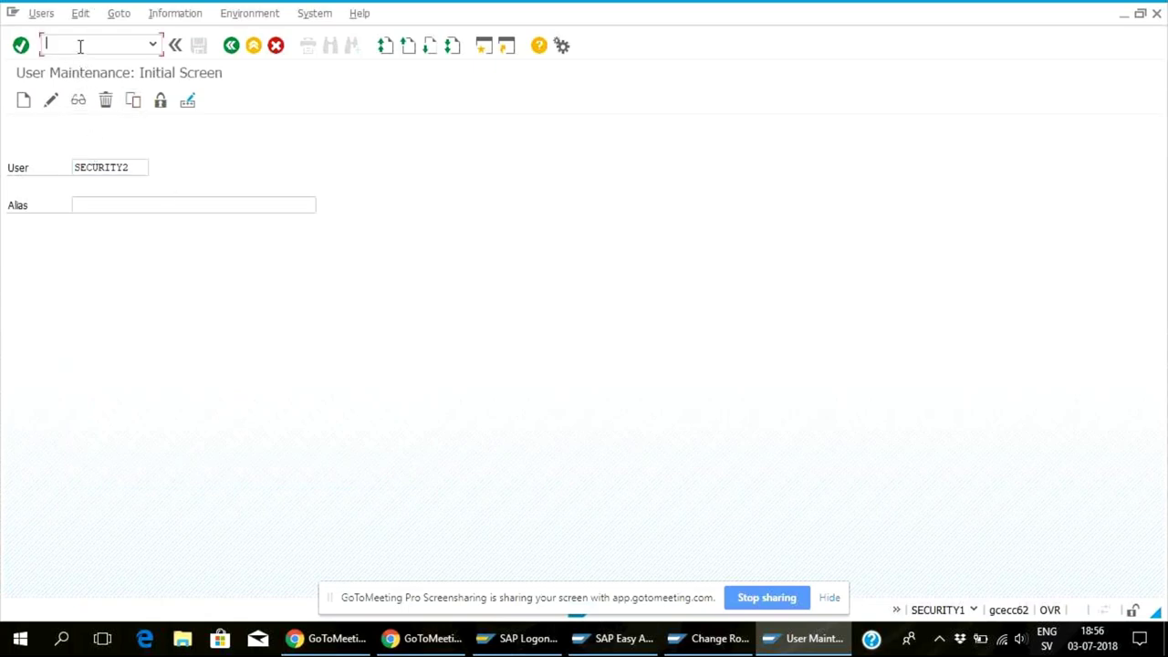
pyautogui.write('su10')
pyautogui.press('Return')
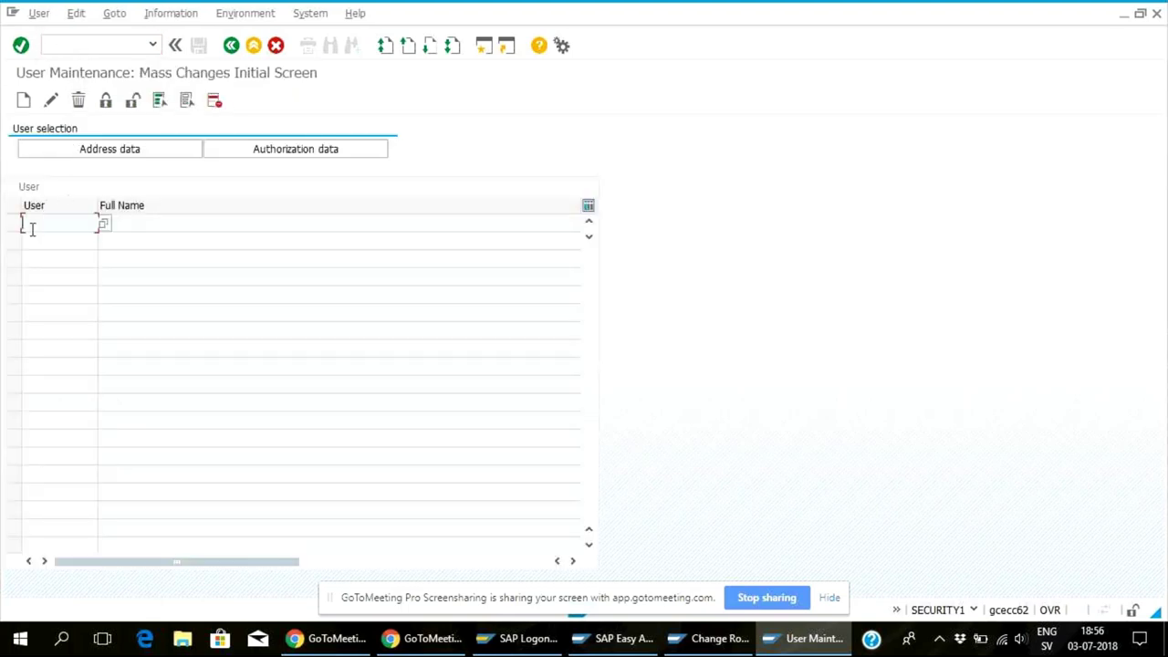
pyautogui.write('s')
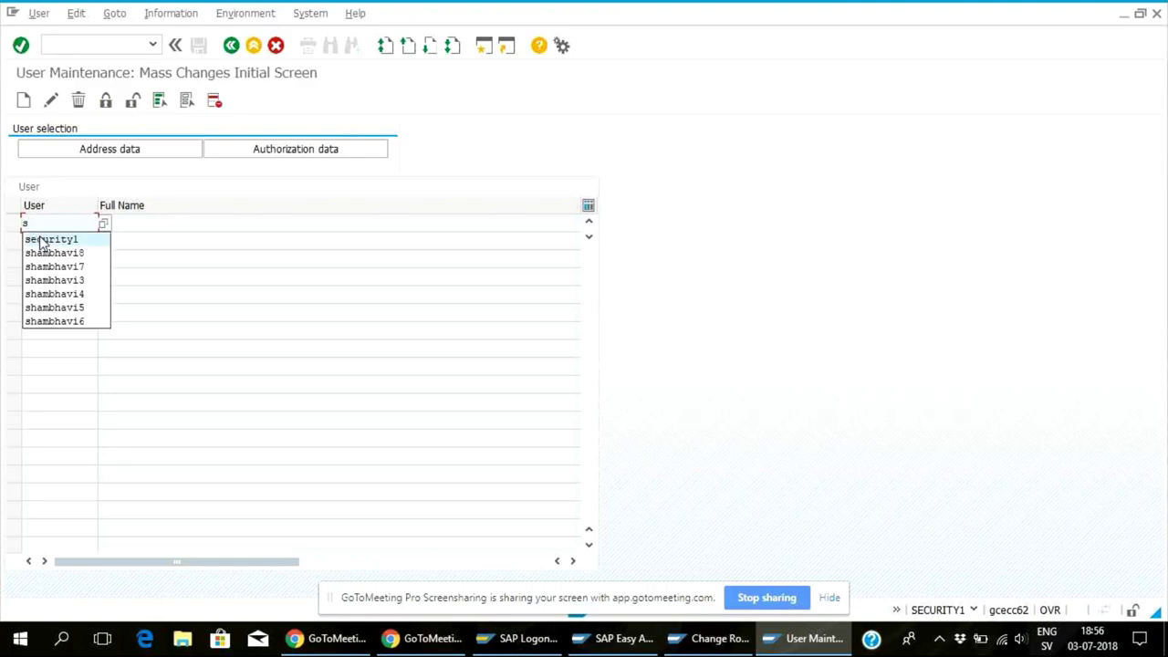
pyautogui.write('e')
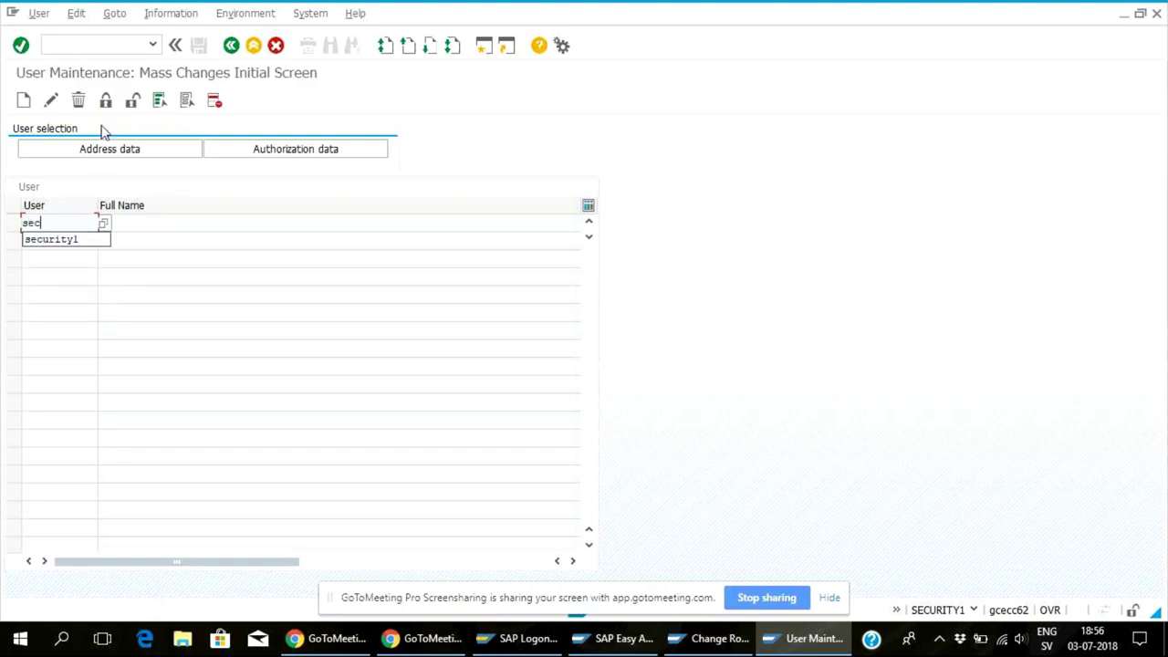
pyautogui.write('c')
pyautogui.click(82, 239)
pyautogui.press('BackSpace')
pyautogui.write('2')
pyautogui.click(24, 100)
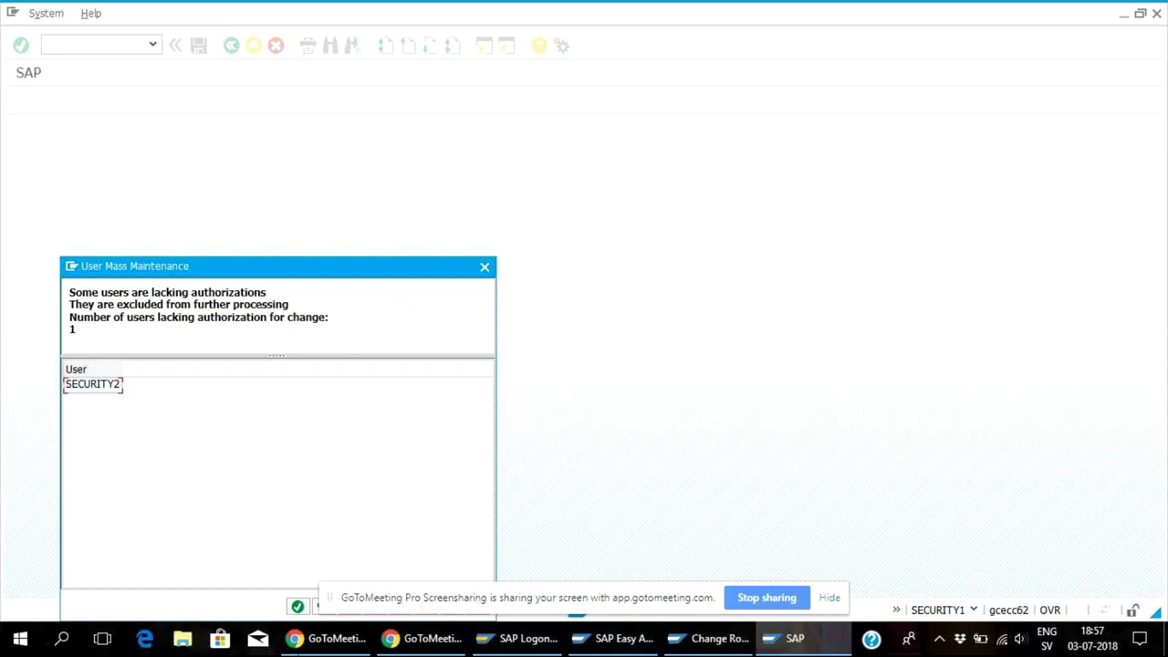
pyautogui.click(297, 607)
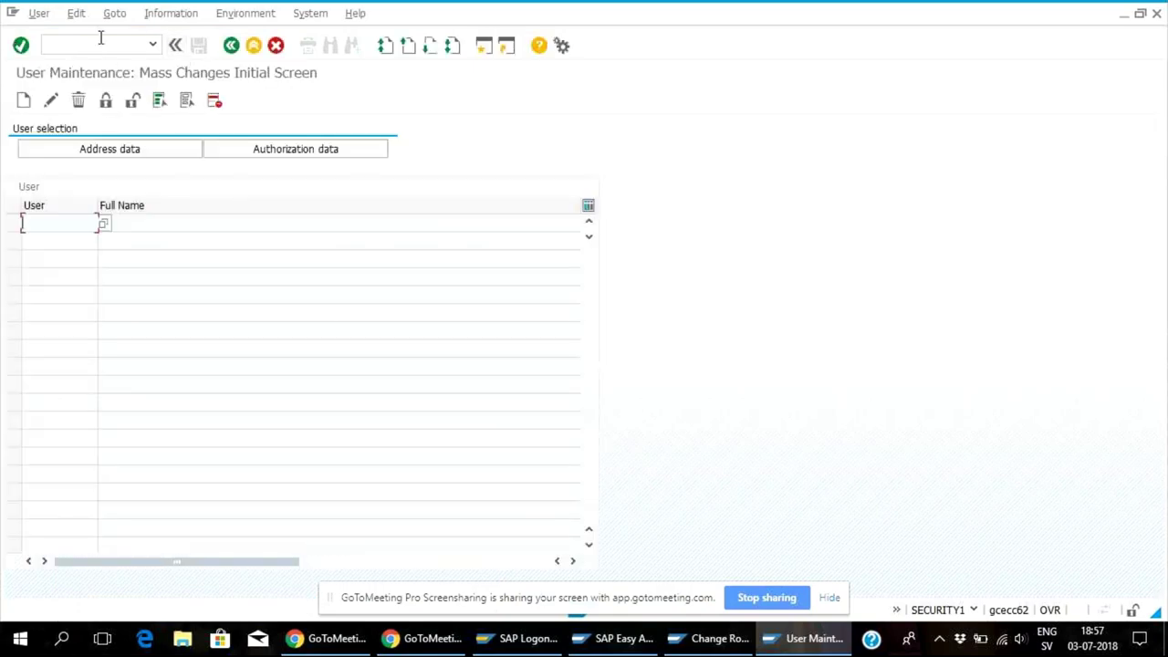
pyautogui.click(231, 45)
# - Open transaction SUGR, try to create user group security2, and acknowledge the resulting message
pyautogui.click(55, 47)
pyautogui.write('sugr')
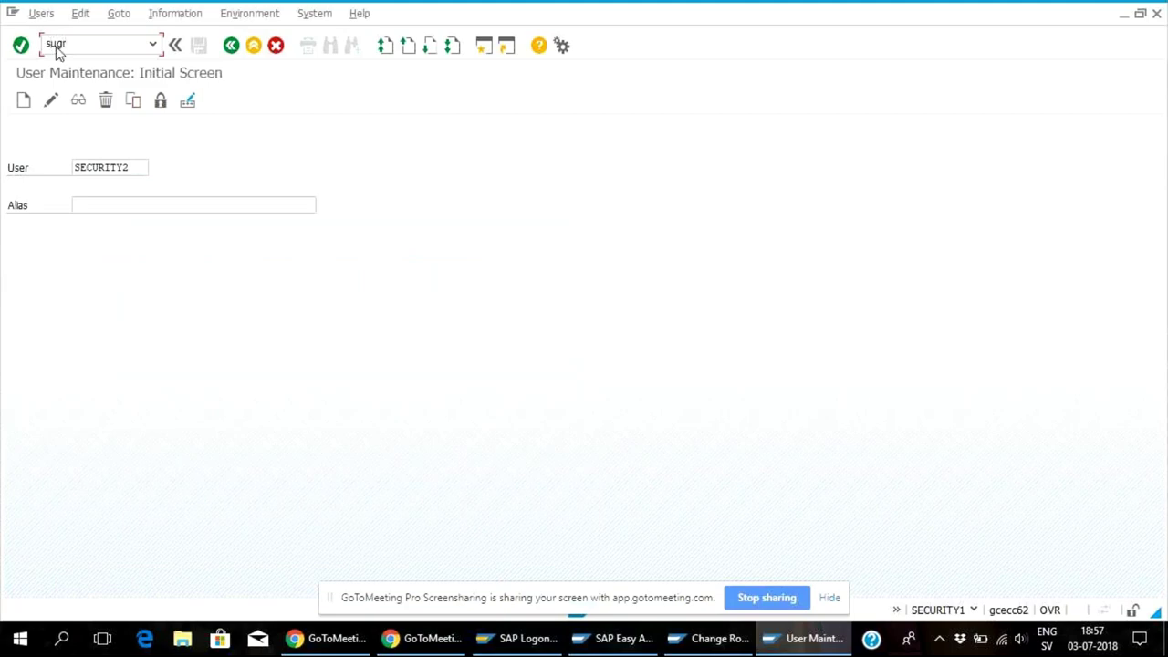
pyautogui.press('Return')
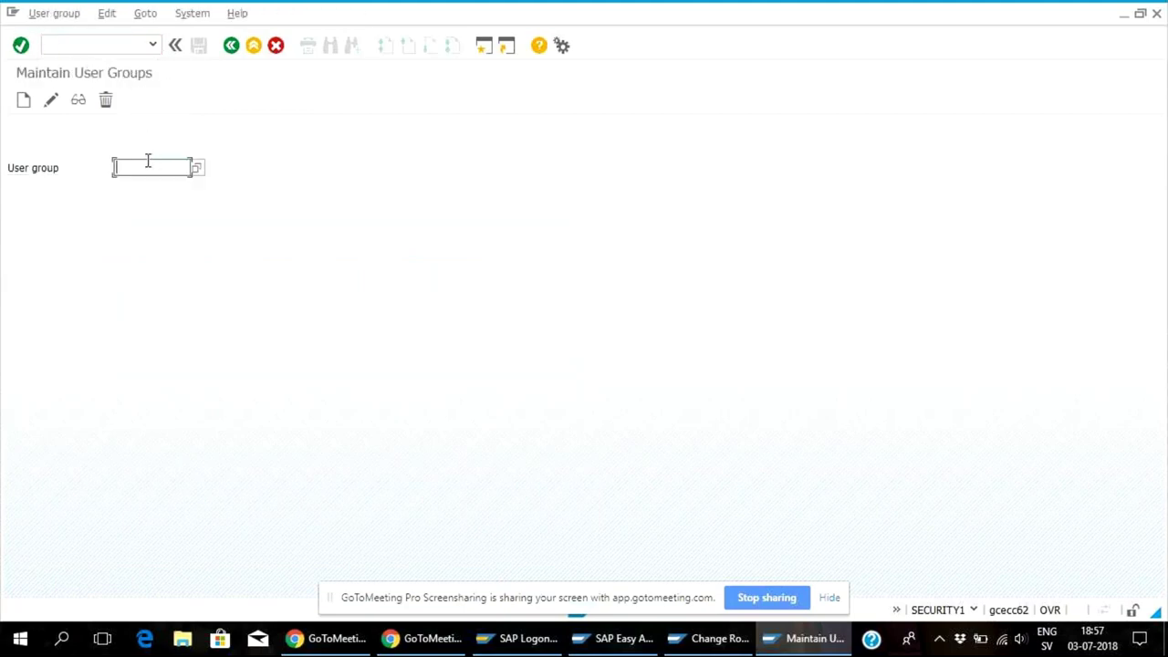
pyautogui.write('security2')
pyautogui.click(24, 100)
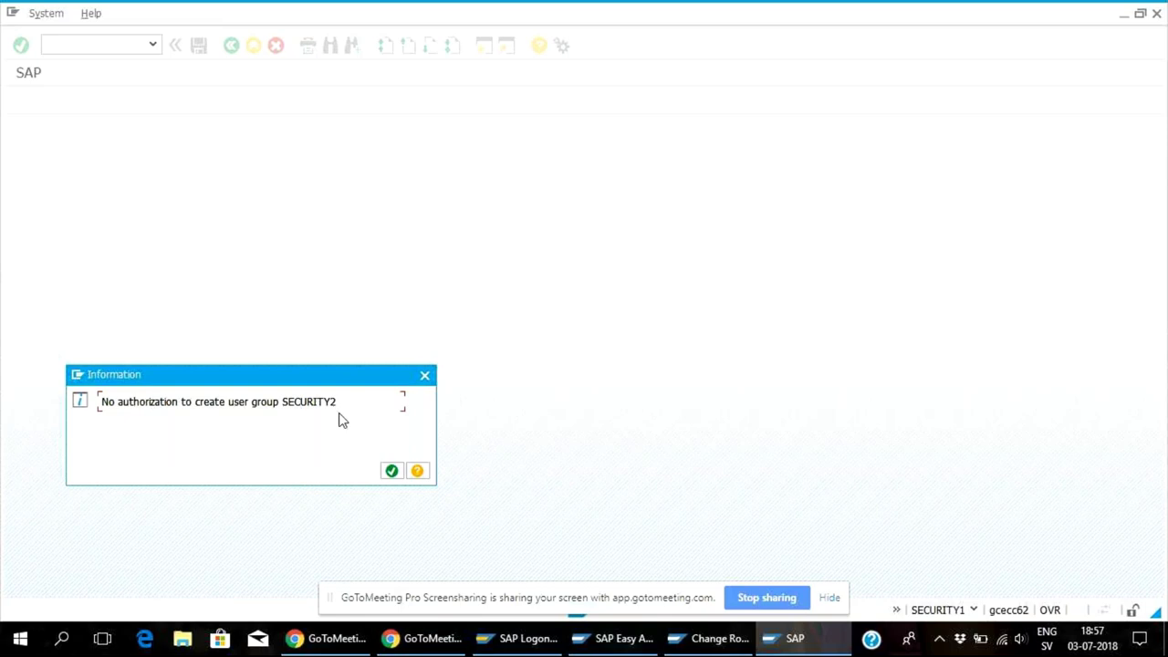
pyautogui.click(391, 471)
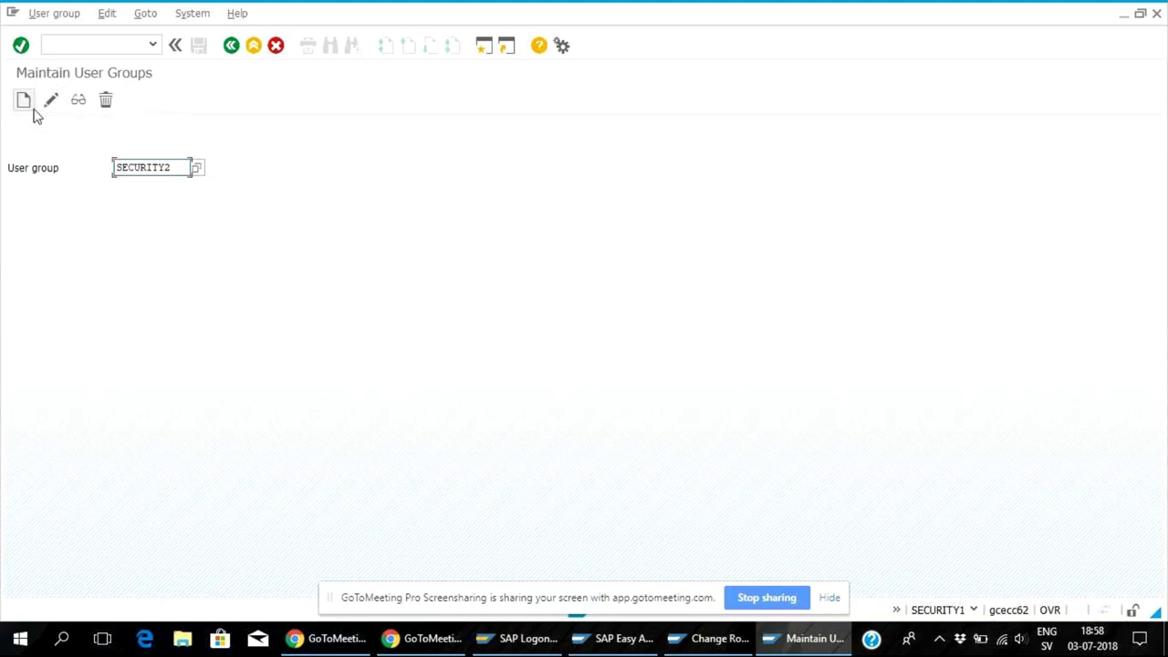
pyautogui.click(69, 48)
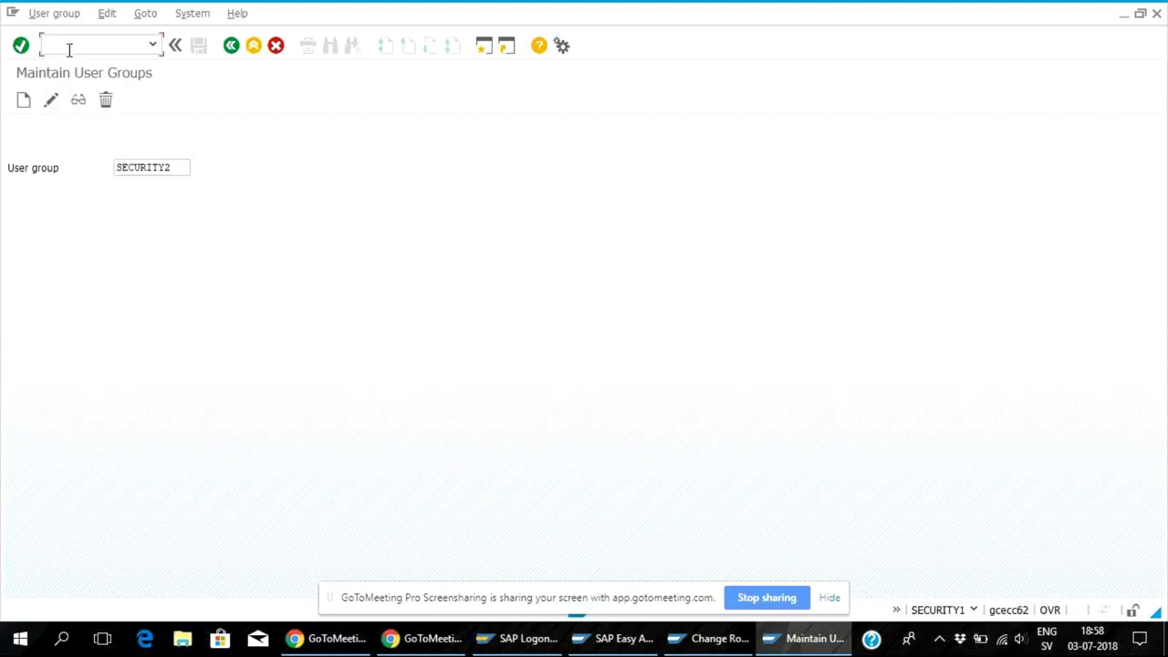
pyautogui.write('p')
pyautogui.press('BackSpace')
pyautogui.press('BackSpace')
pyautogui.press('BackSpace')
pyautogui.press('BackSpace')
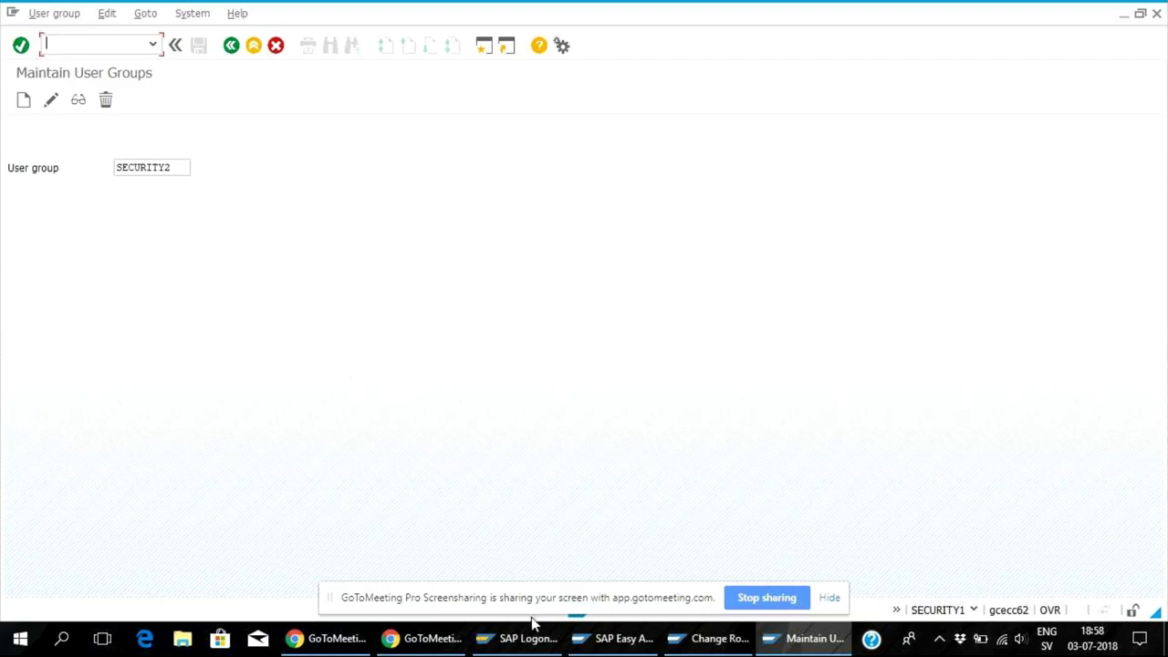
# - In the role maintenance session, review Z_SECURITY1's S_USER_GRP authorization values under Basis: Administration with technical names shown, and return to the role
pyautogui.click(687, 643)
pyautogui.click(26, 451)
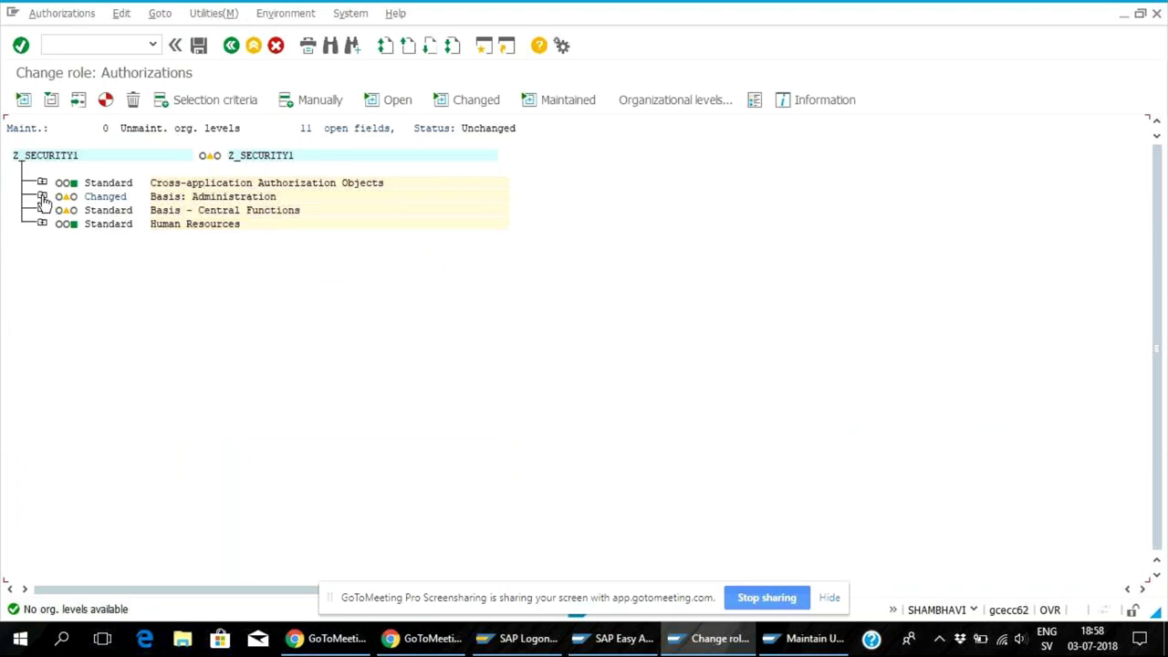
pyautogui.click(227, 13)
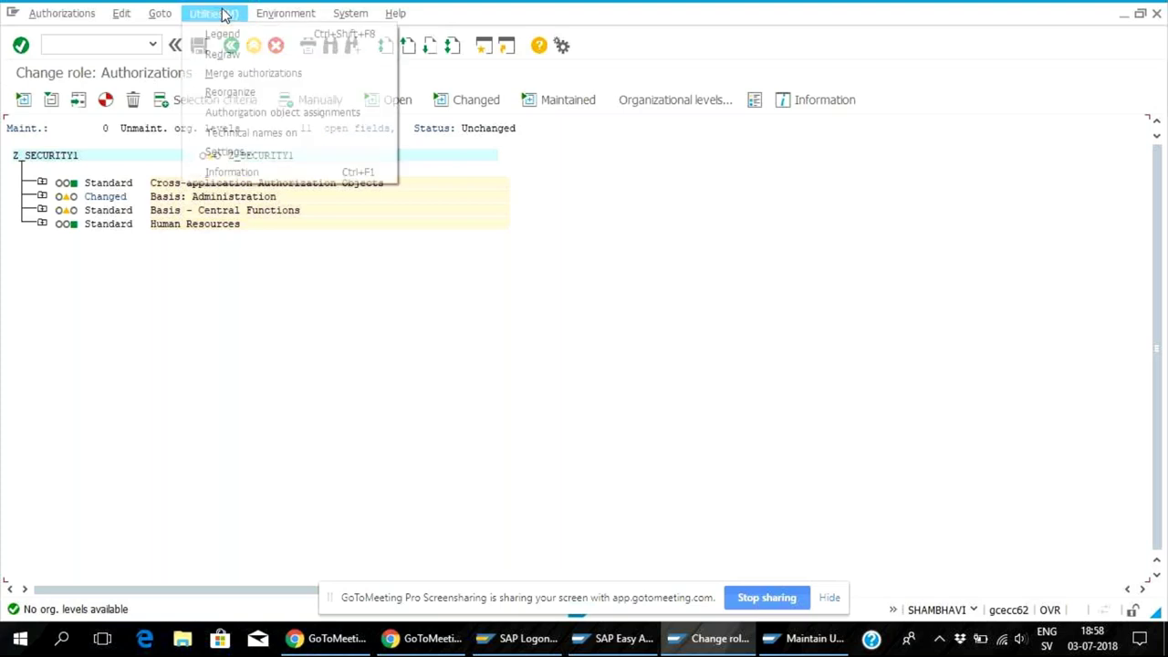
pyautogui.click(242, 134)
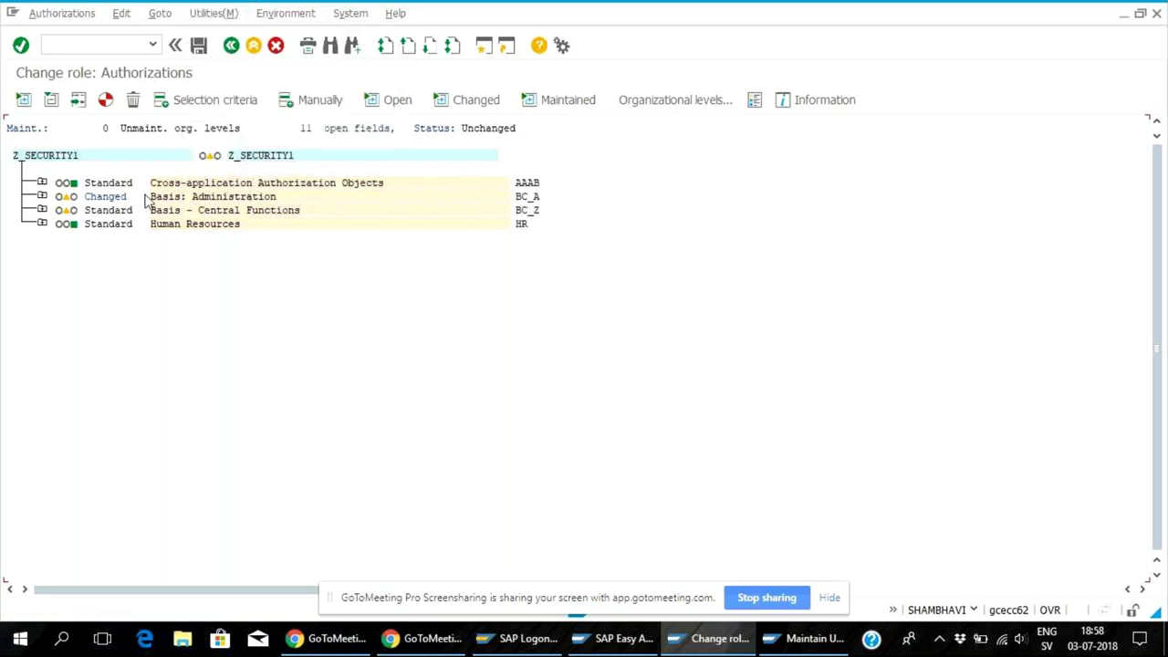
pyautogui.click(41, 196)
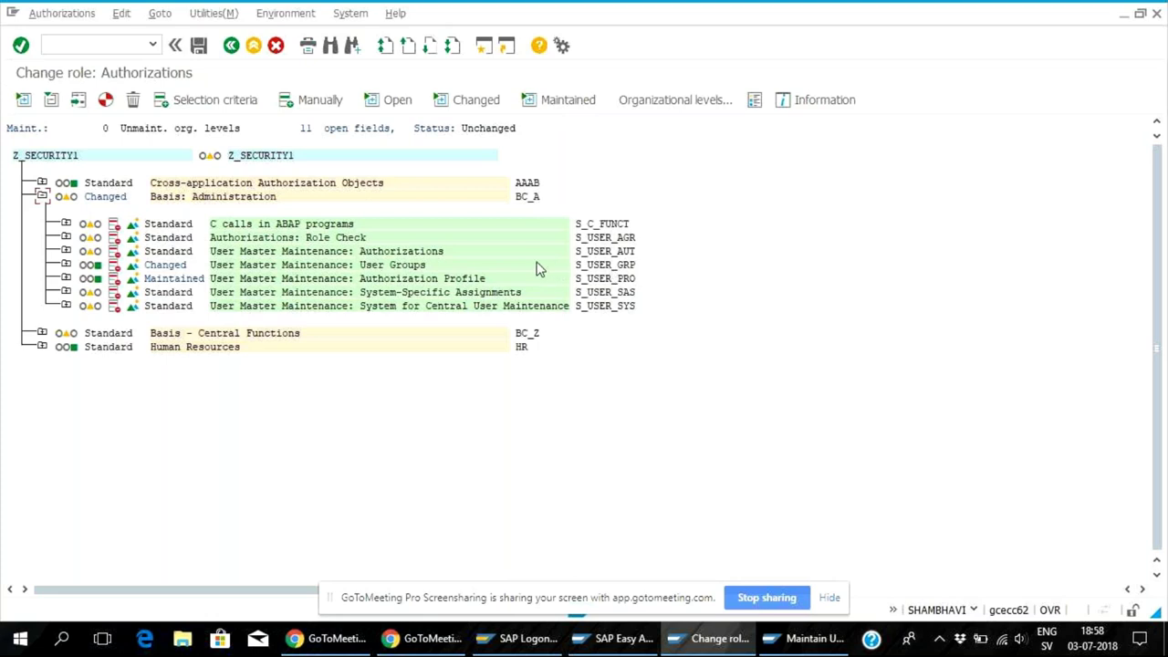
pyautogui.click(66, 264)
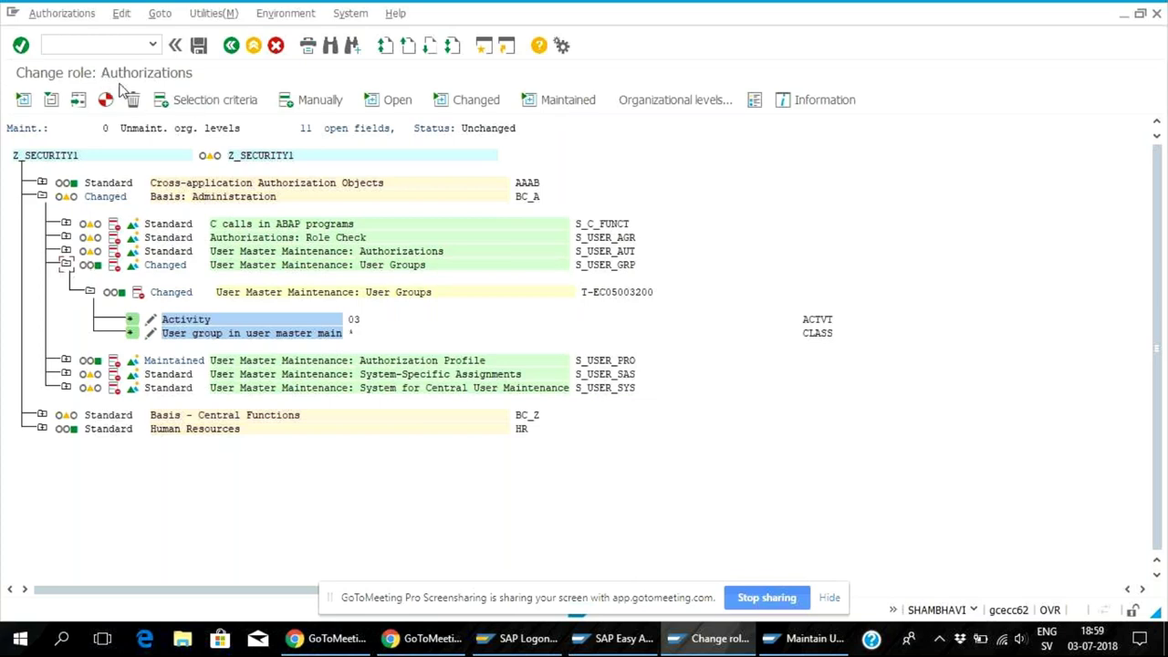
pyautogui.click(232, 47)
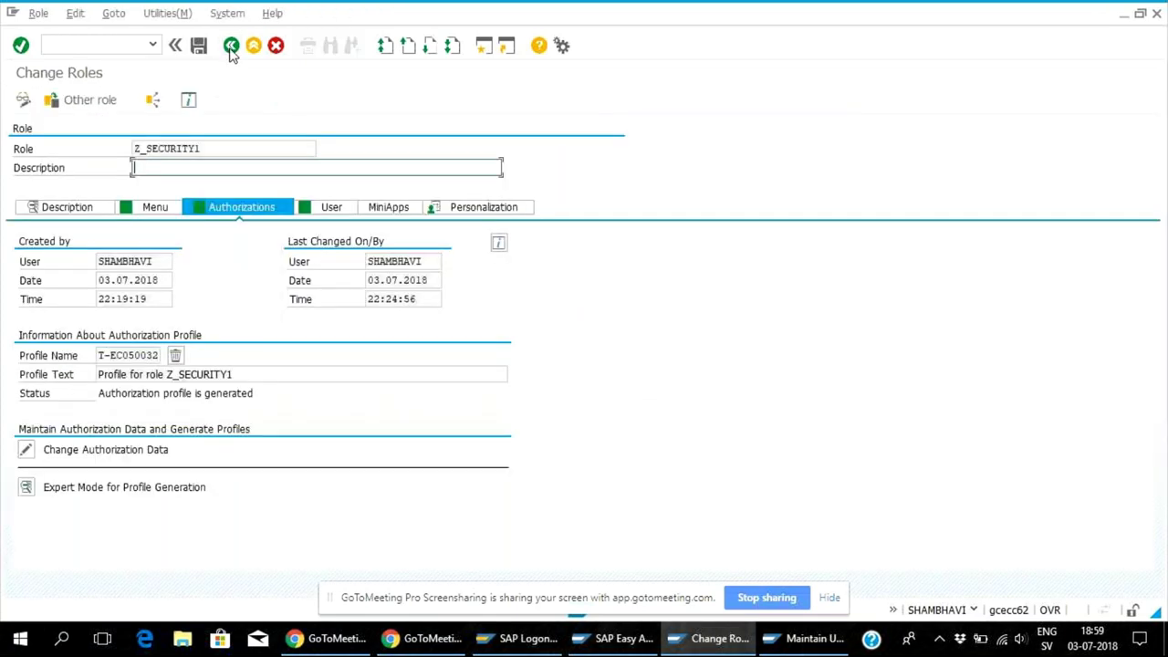
# - Add transaction PFCG to the menu of role Z_SECURITY1
pyautogui.click(159, 208)
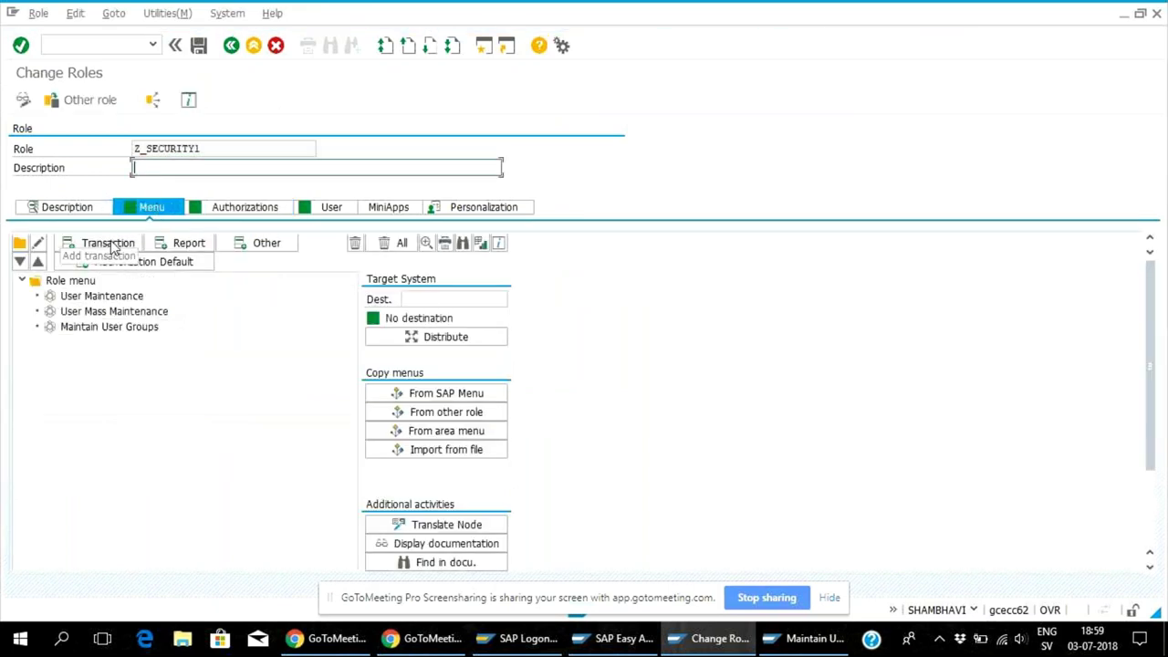
pyautogui.click(109, 244)
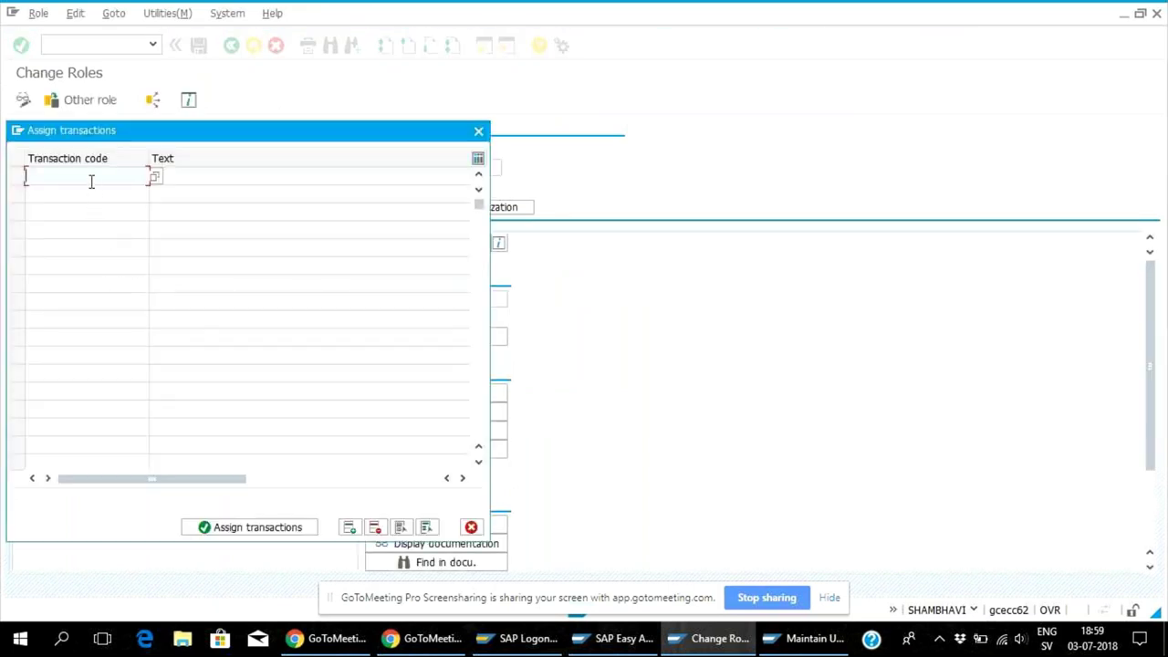
pyautogui.write('s')
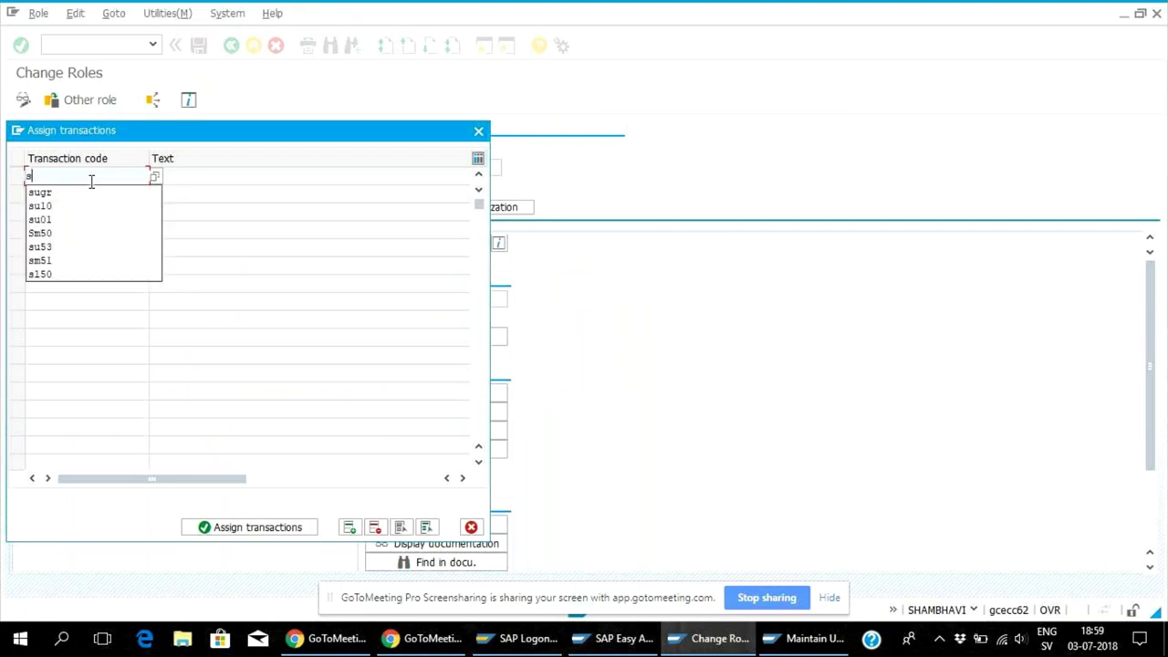
pyautogui.press('BackSpace')
pyautogui.write('p')
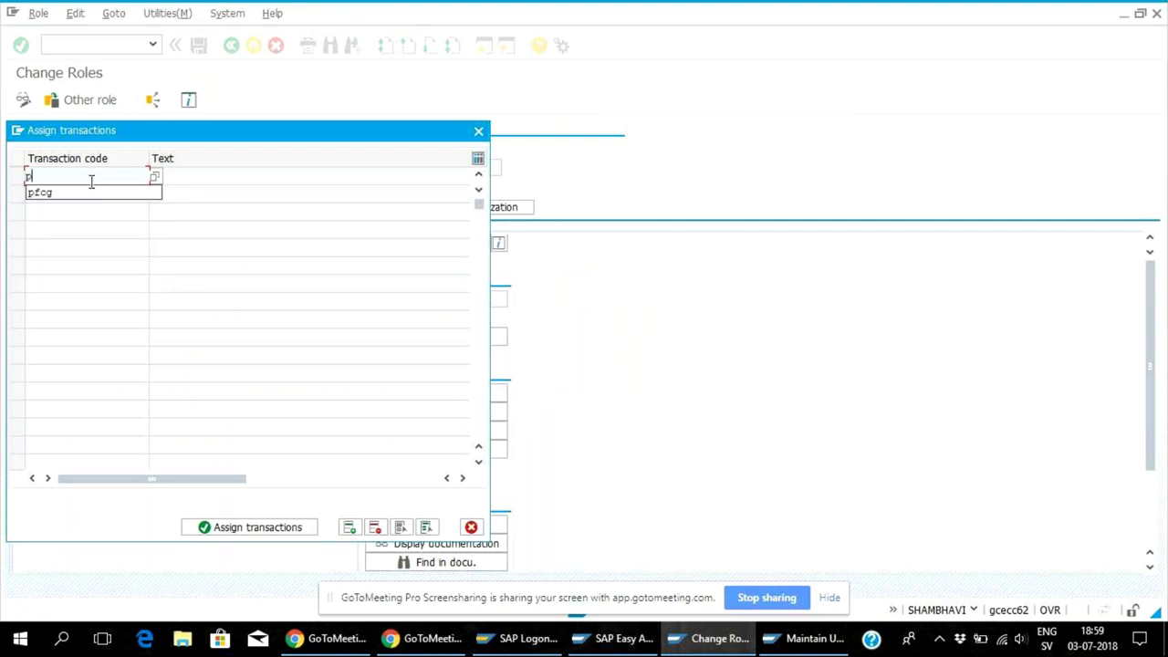
pyautogui.press('Down')
pyautogui.press('Return')
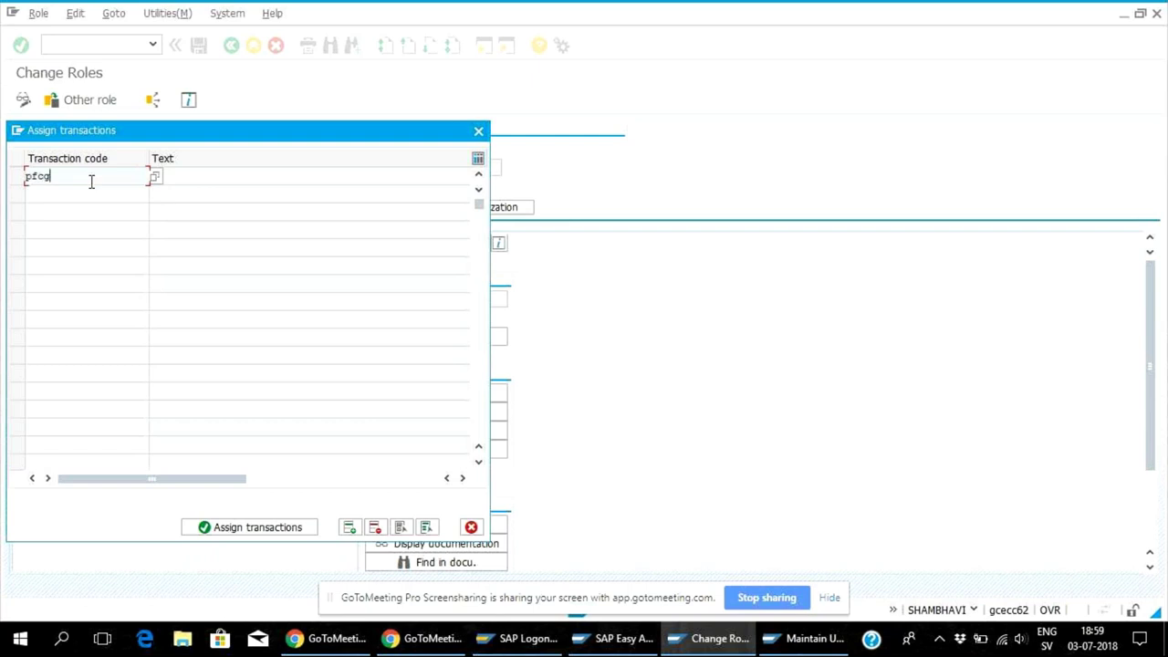
pyautogui.click(264, 529)
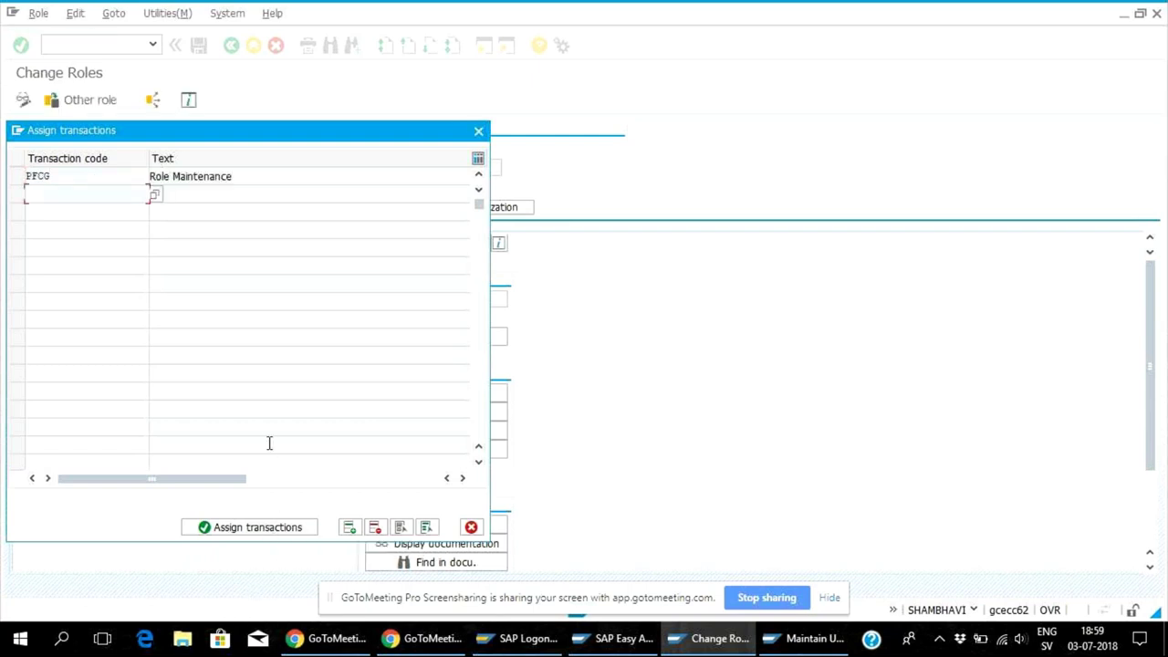
pyautogui.click(251, 530)
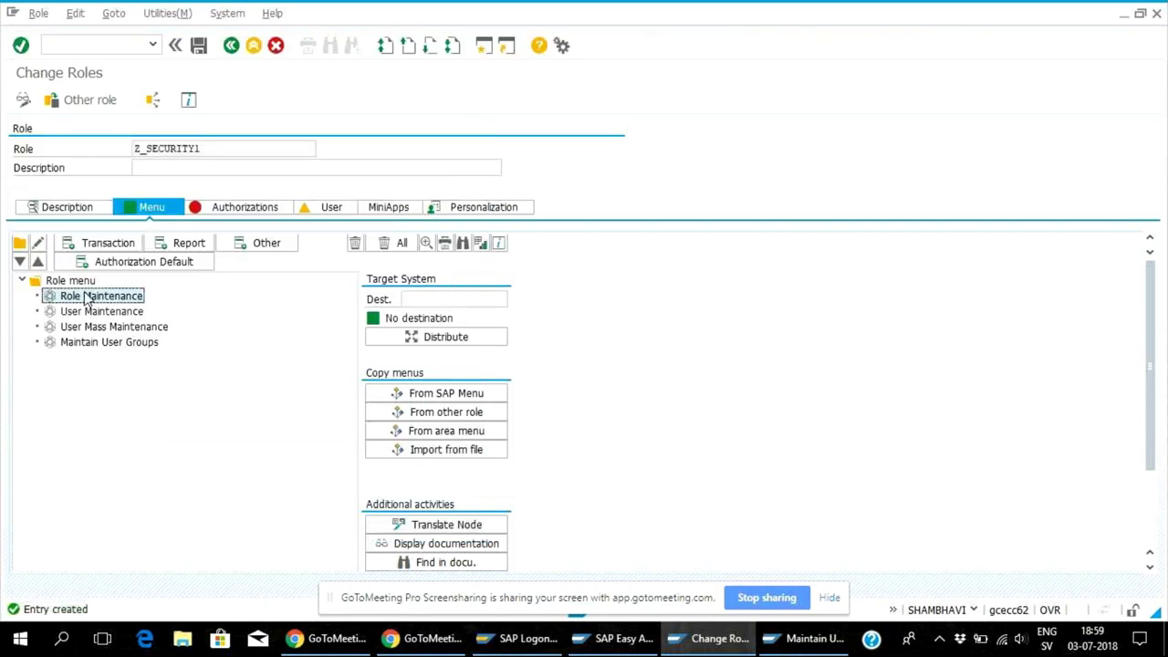
# - Save the role and open its authorization data for change, dismissing the organizational levels without entering values
pyautogui.click(219, 210)
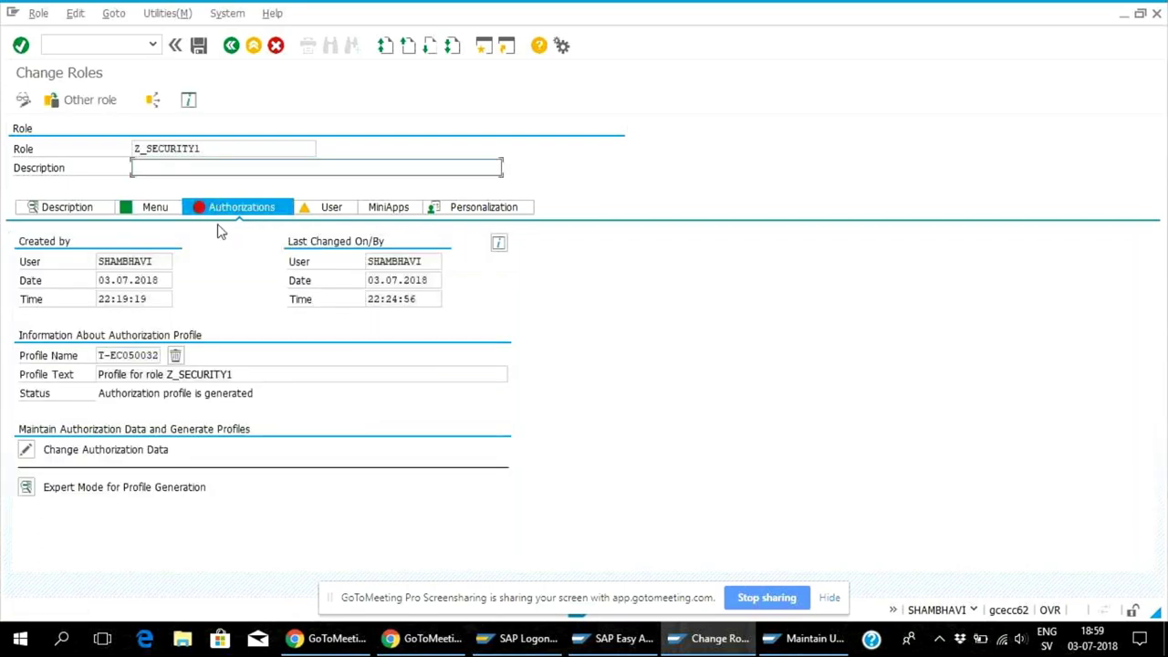
pyautogui.click(24, 451)
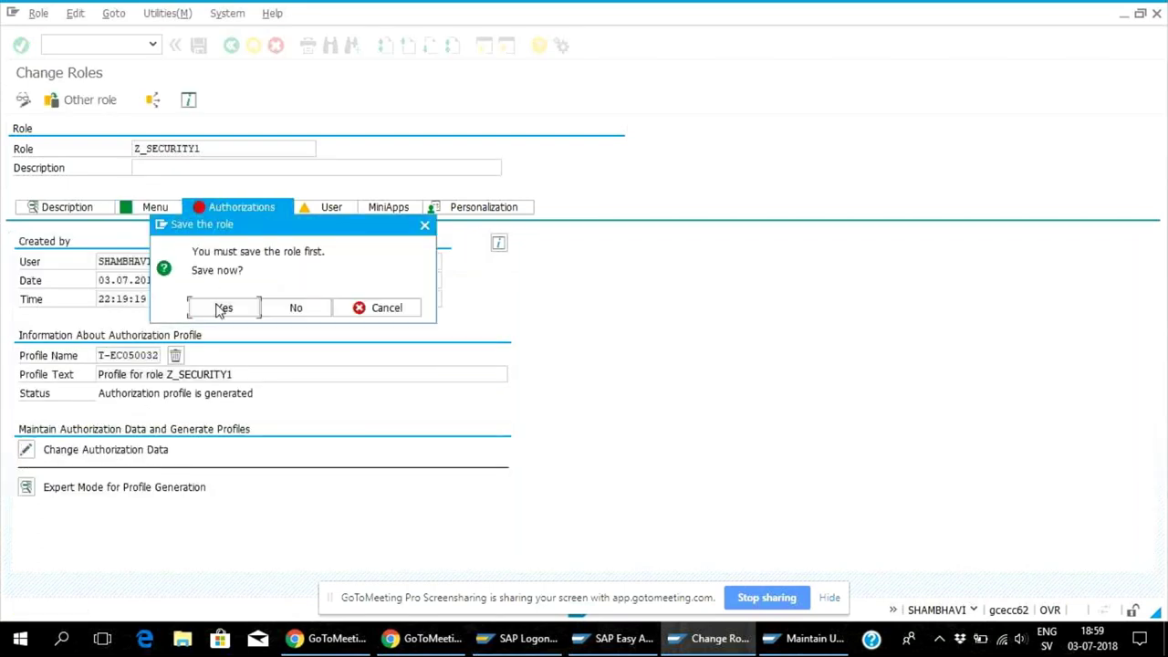
pyautogui.click(220, 309)
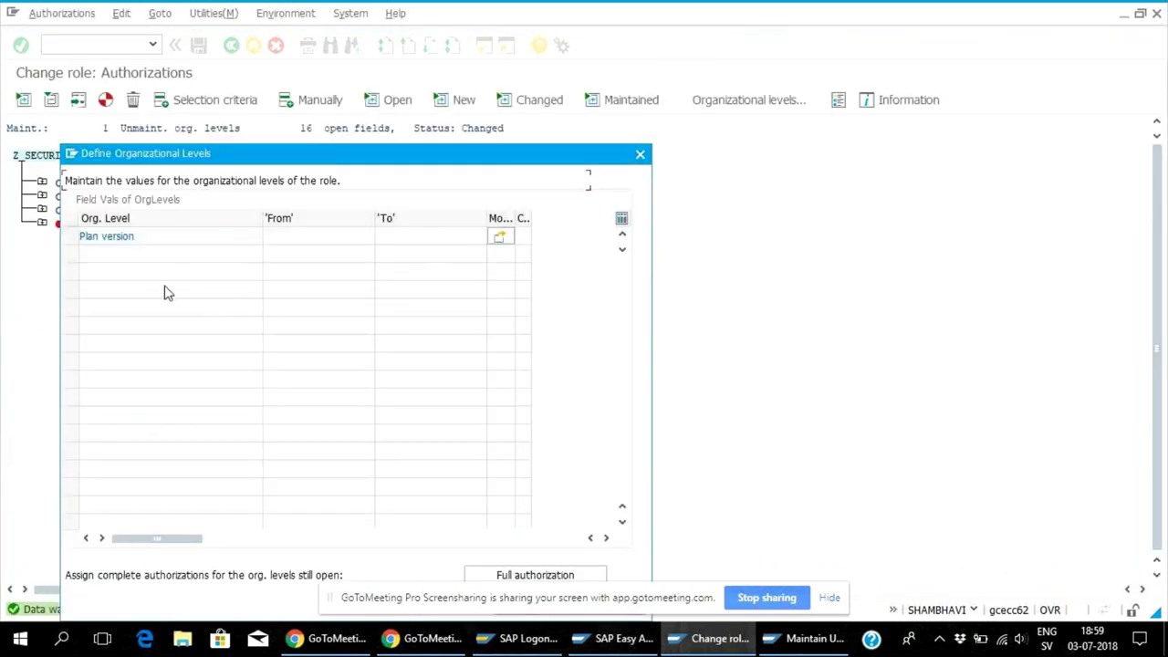
pyautogui.click(642, 157)
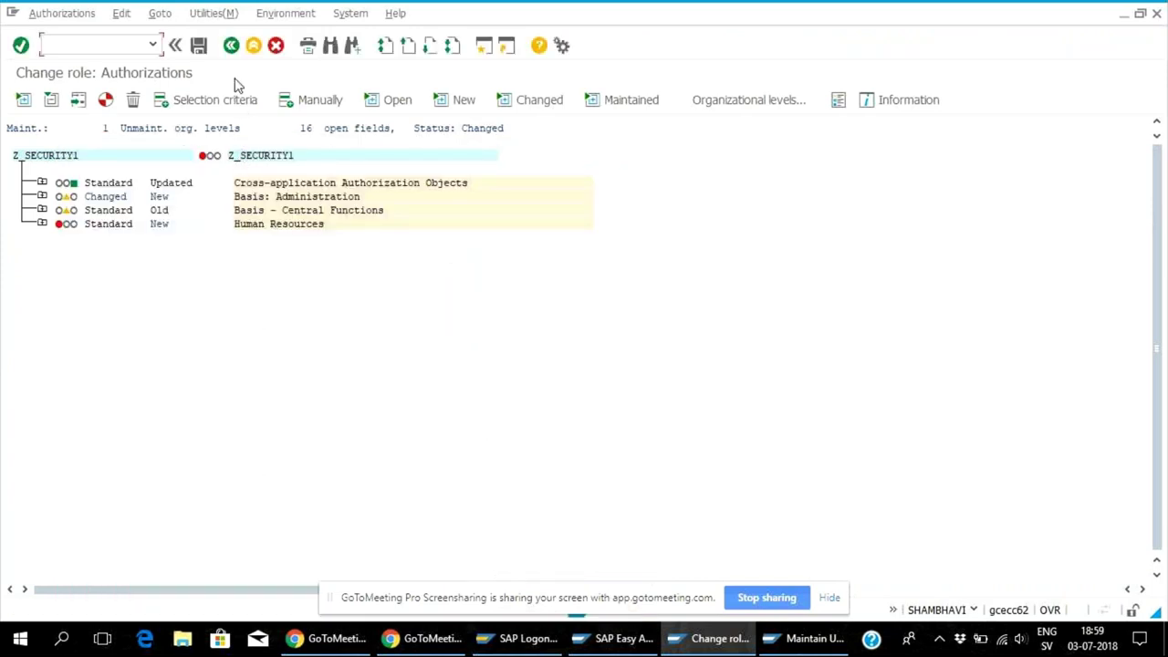
# - Show technical names and expand the S_USER_GRP authorizations under Basis: Administration
pyautogui.click(219, 12)
pyautogui.click(230, 132)
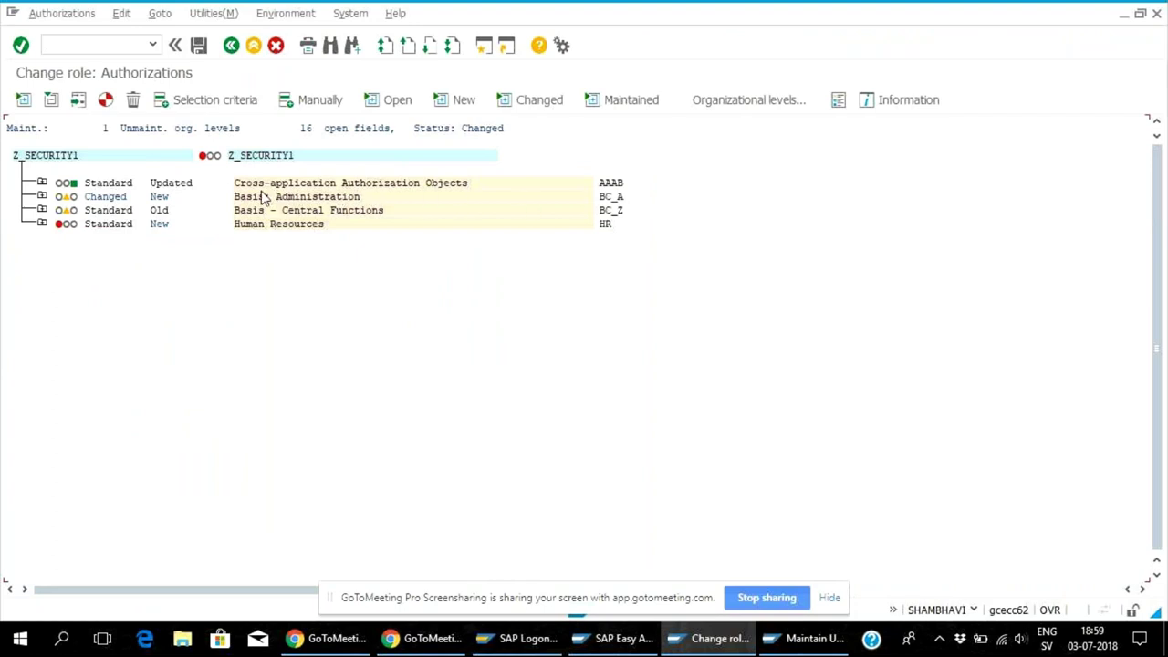
pyautogui.click(40, 197)
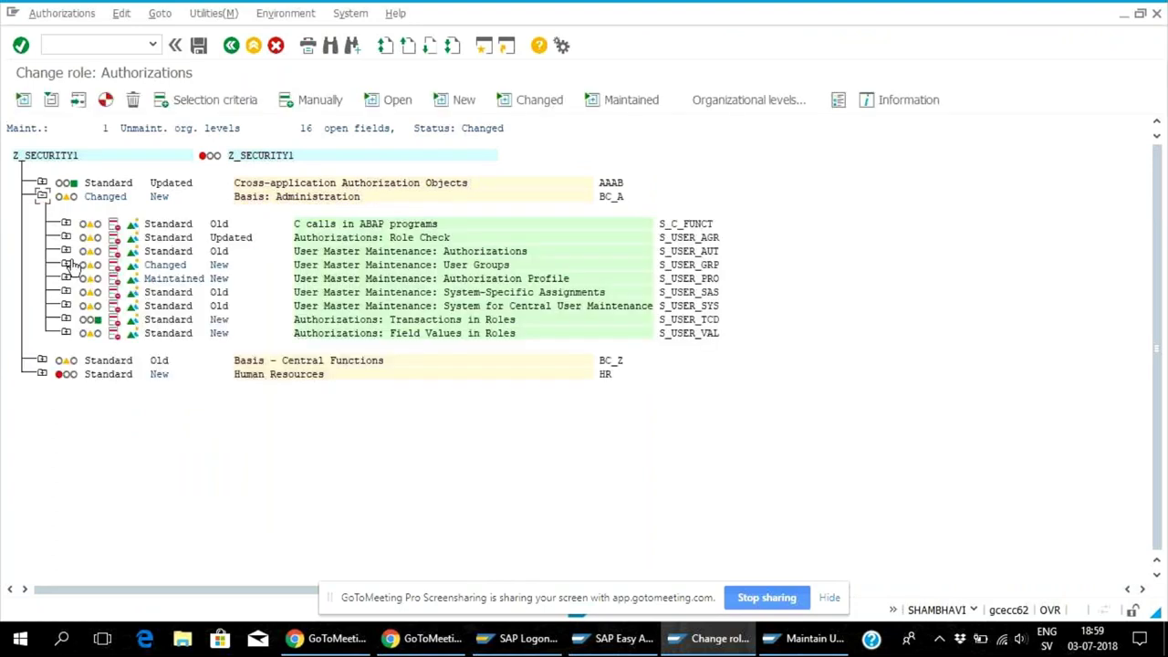
pyautogui.click(65, 264)
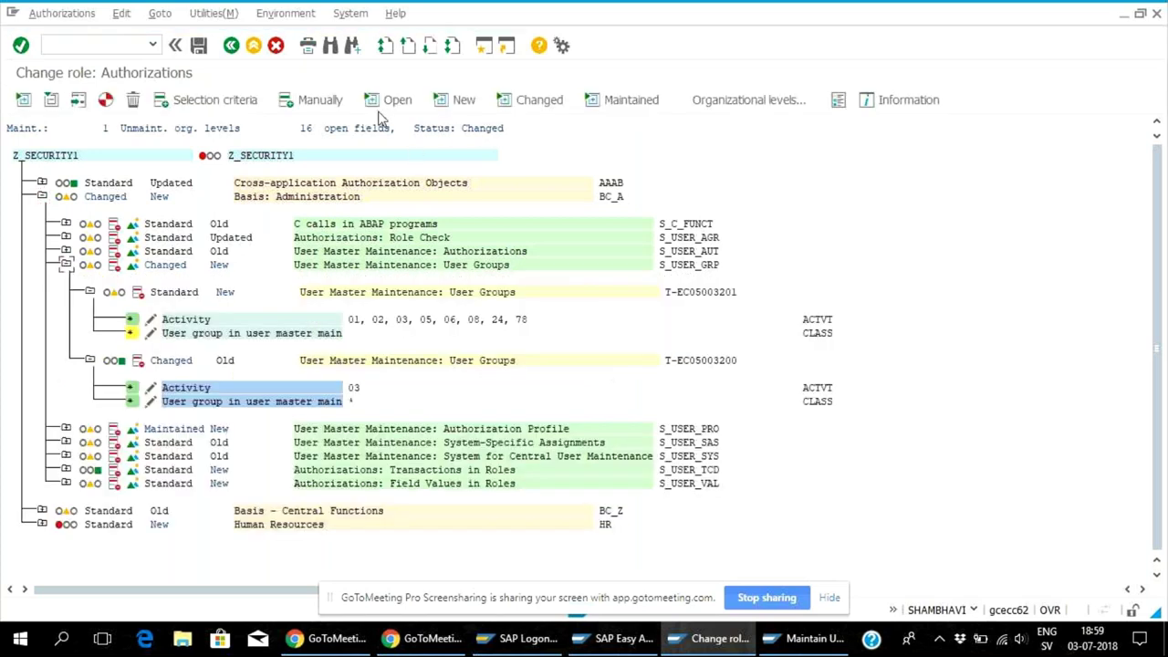
pyautogui.click(232, 47)
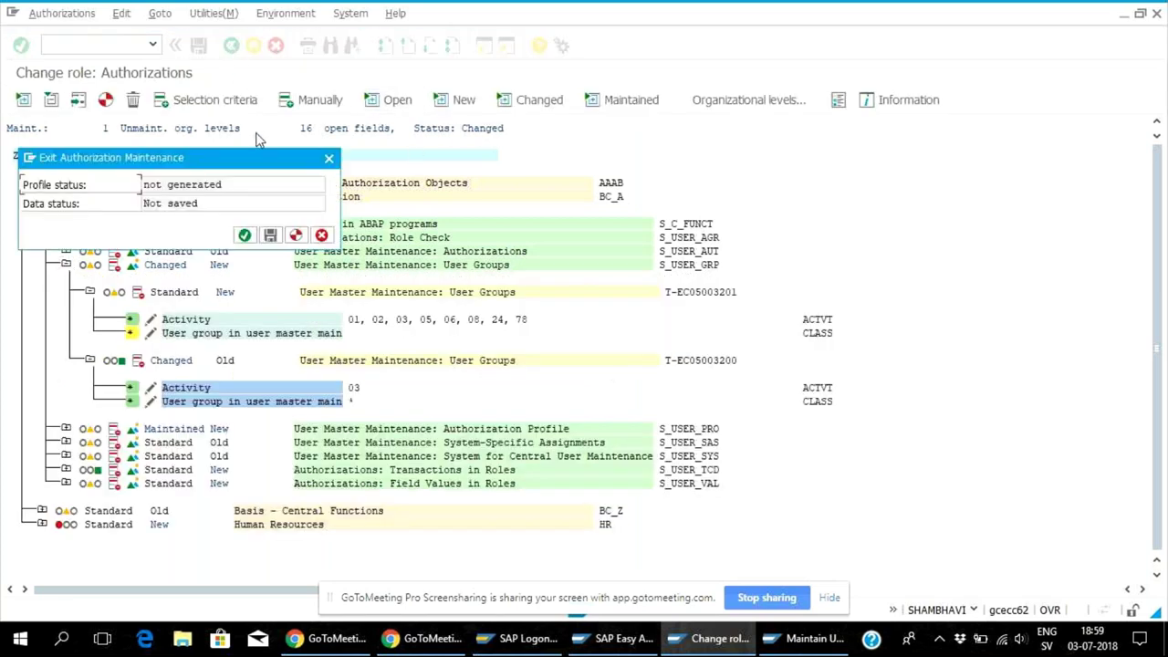
pyautogui.click(321, 234)
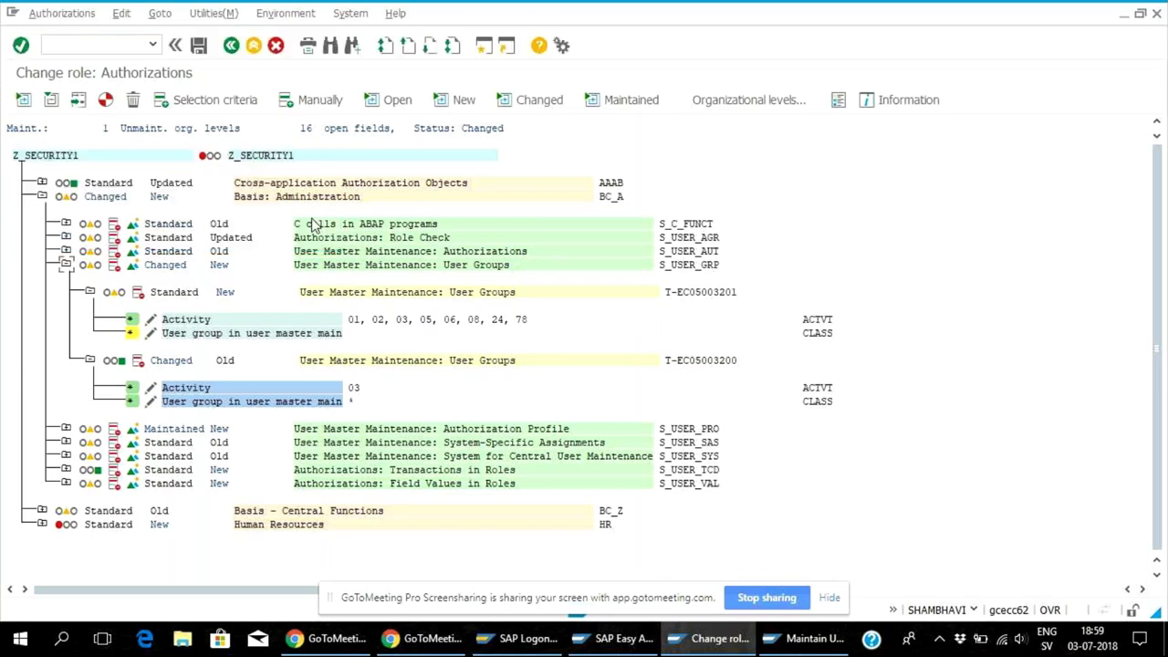
pyautogui.click(231, 48)
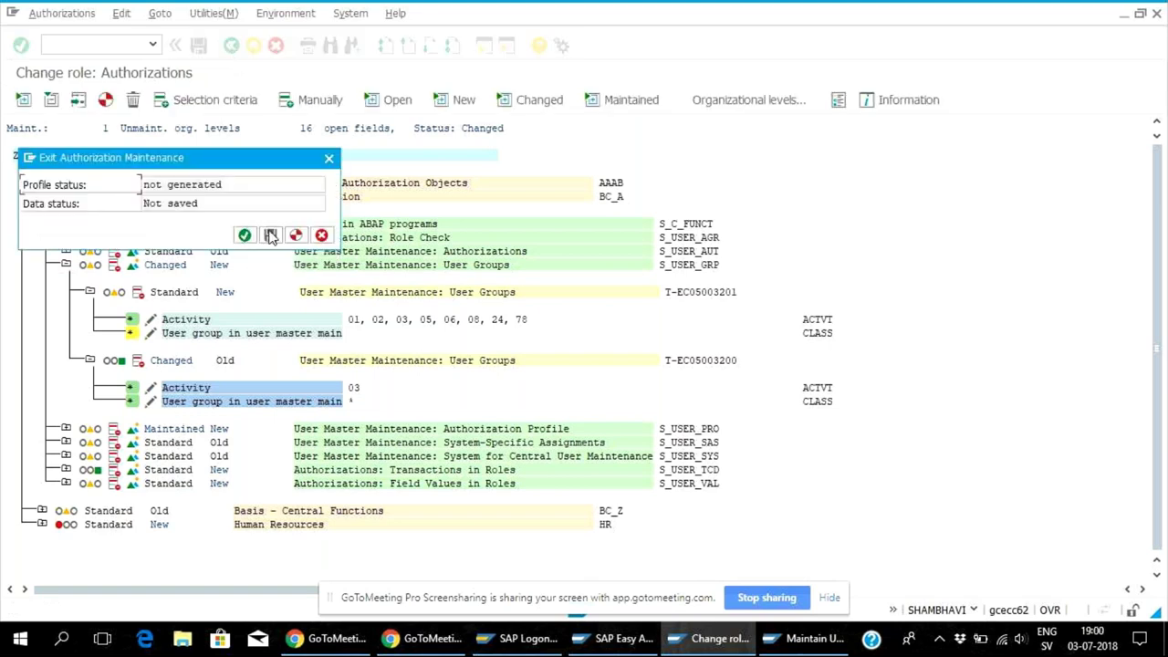
pyautogui.click(329, 158)
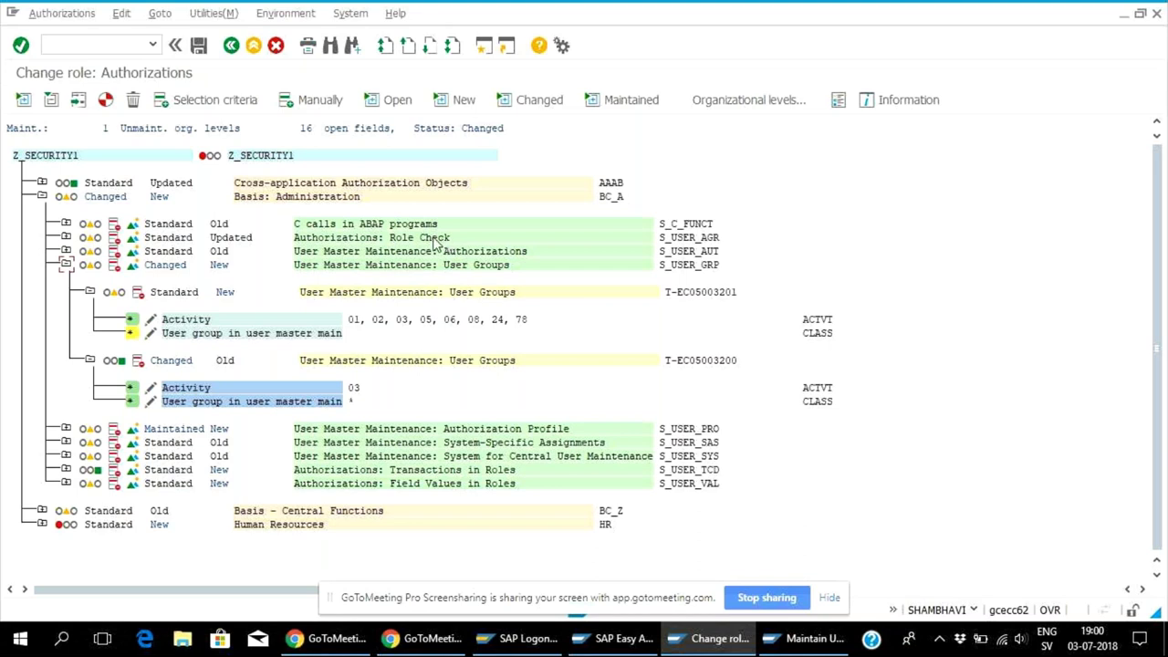
# - Restrict the S_USER_AGR activity to 03 Display only and give its Role Name field full authorization (*)
pyautogui.click(66, 237)
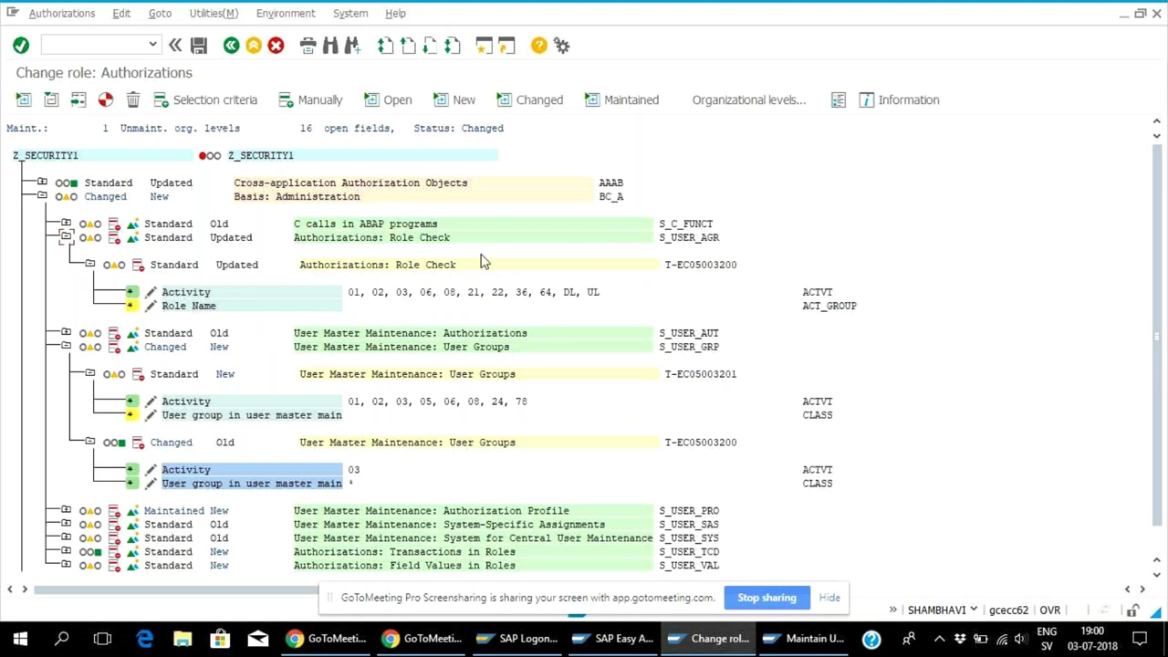
pyautogui.click(153, 299)
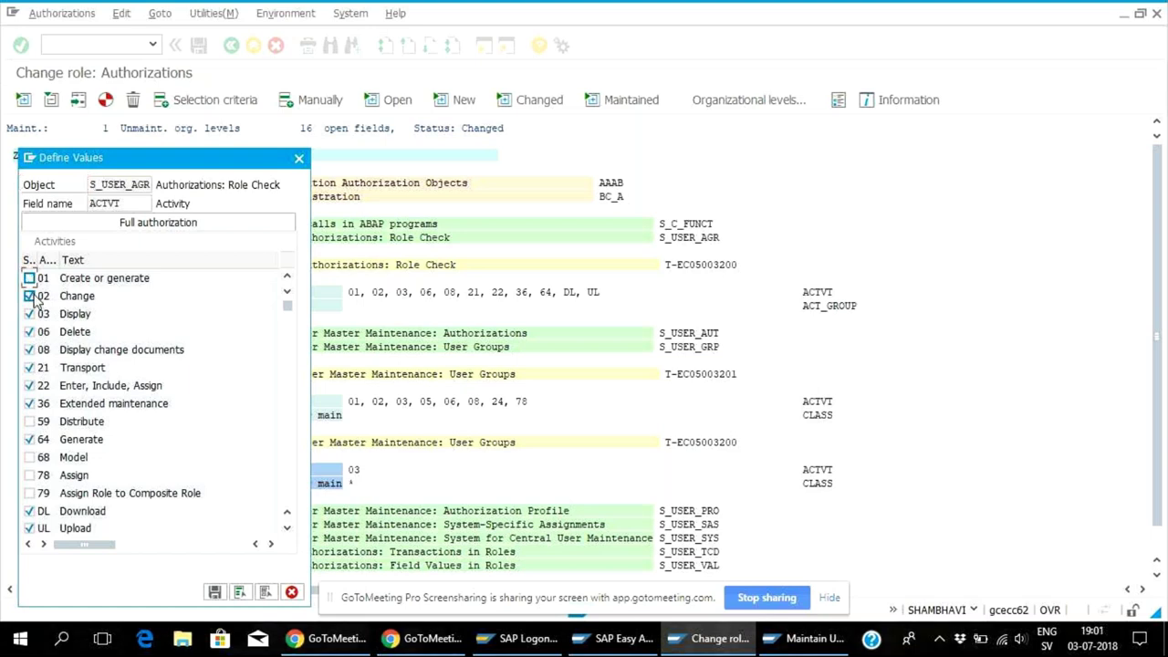
pyautogui.click(29, 295)
pyautogui.click(30, 332)
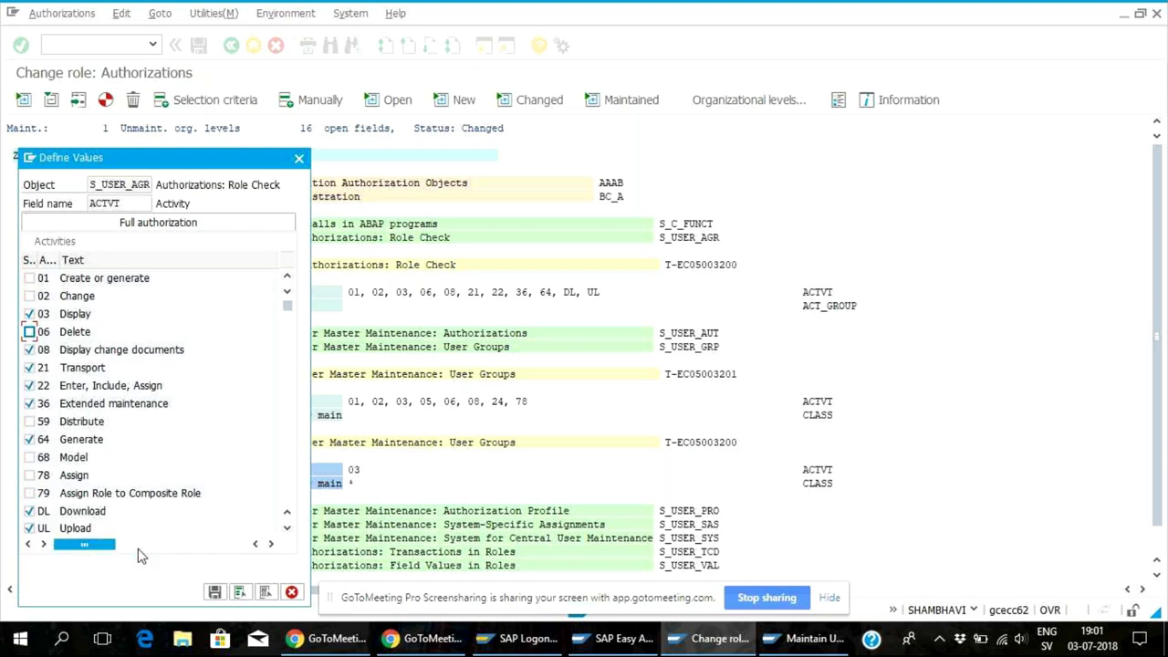
pyautogui.click(264, 594)
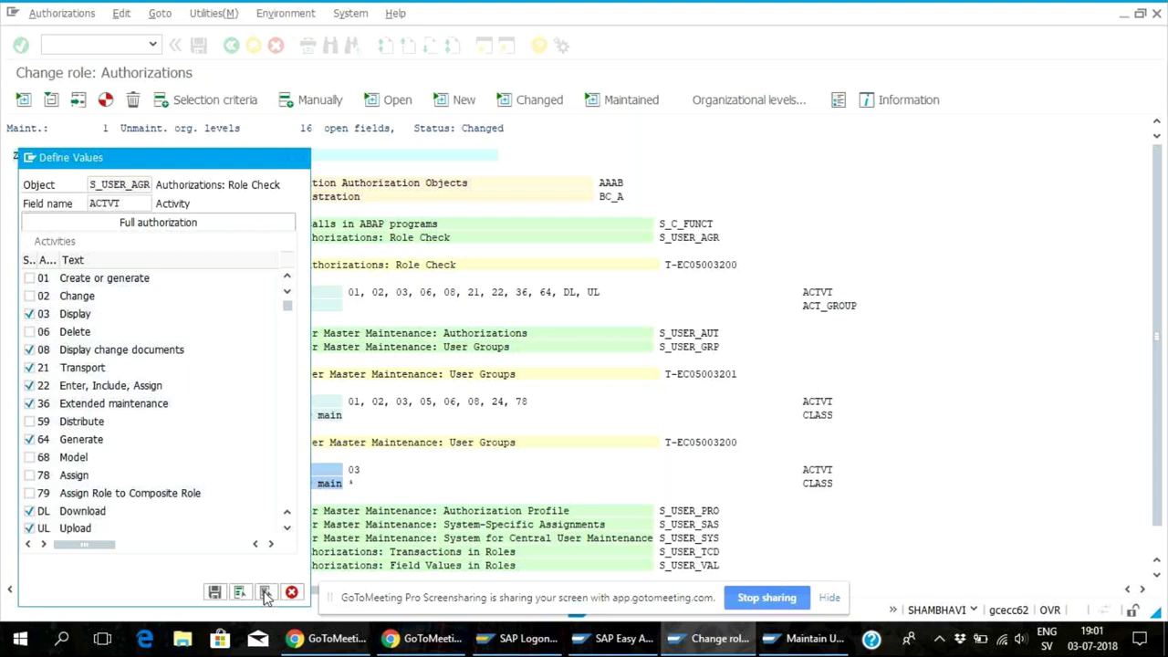
pyautogui.click(29, 314)
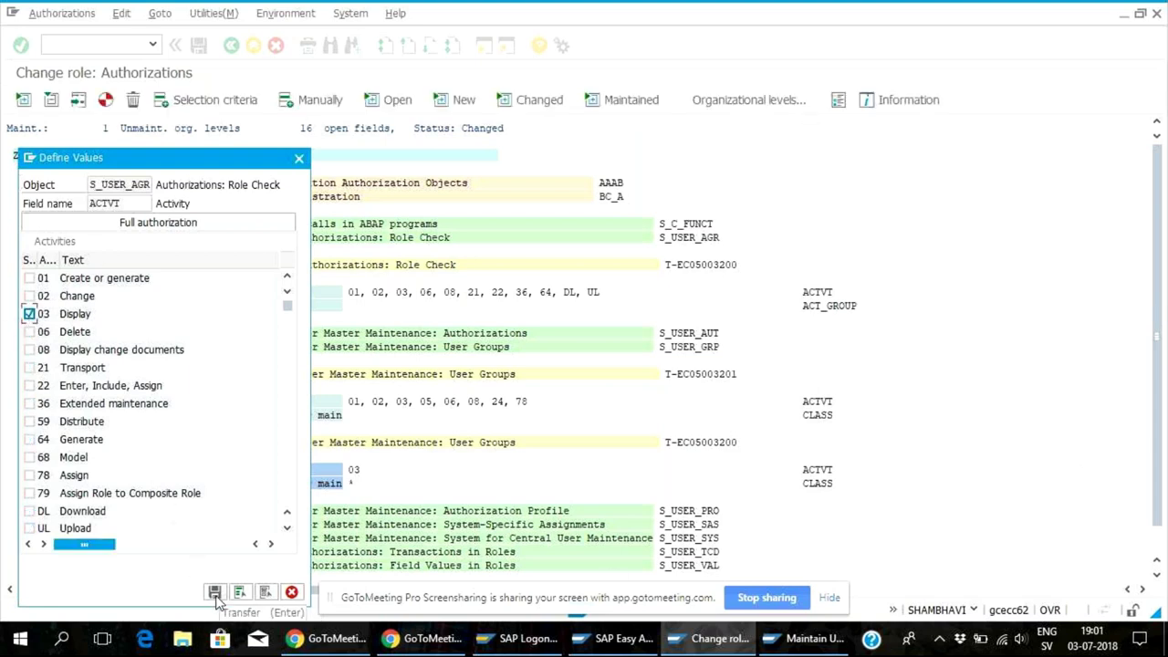
pyautogui.click(214, 594)
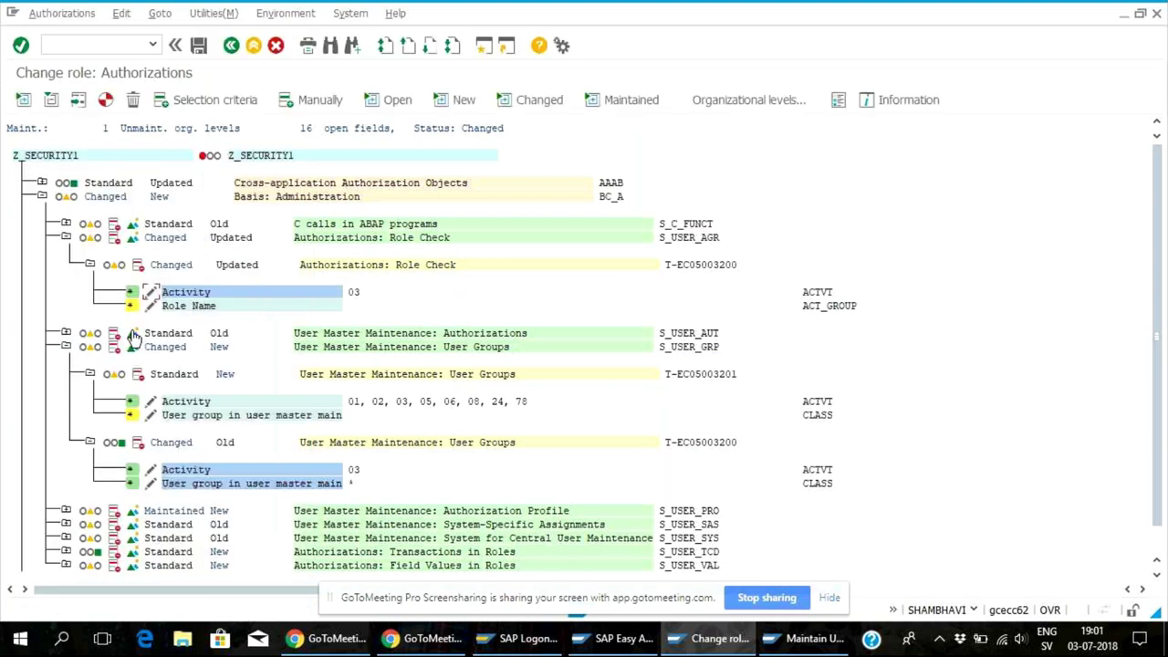
pyautogui.click(131, 306)
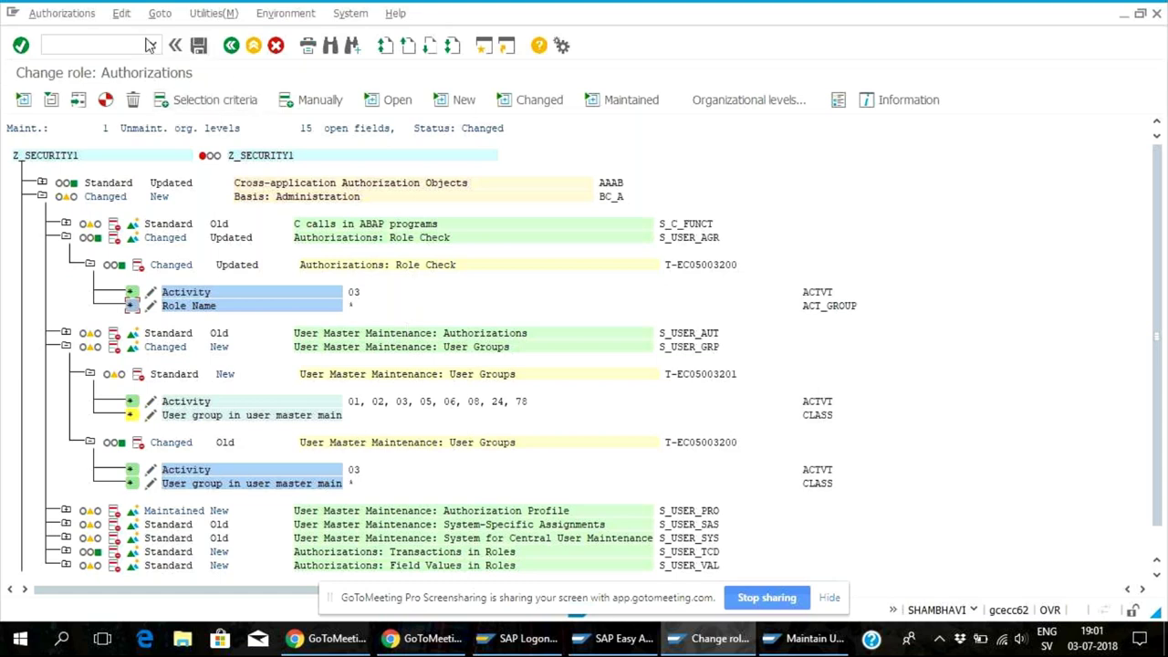
# - Generate the authorization profile for role Z_SECURITY1 and return to the role
pyautogui.click(106, 102)
pyautogui.click(416, 230)
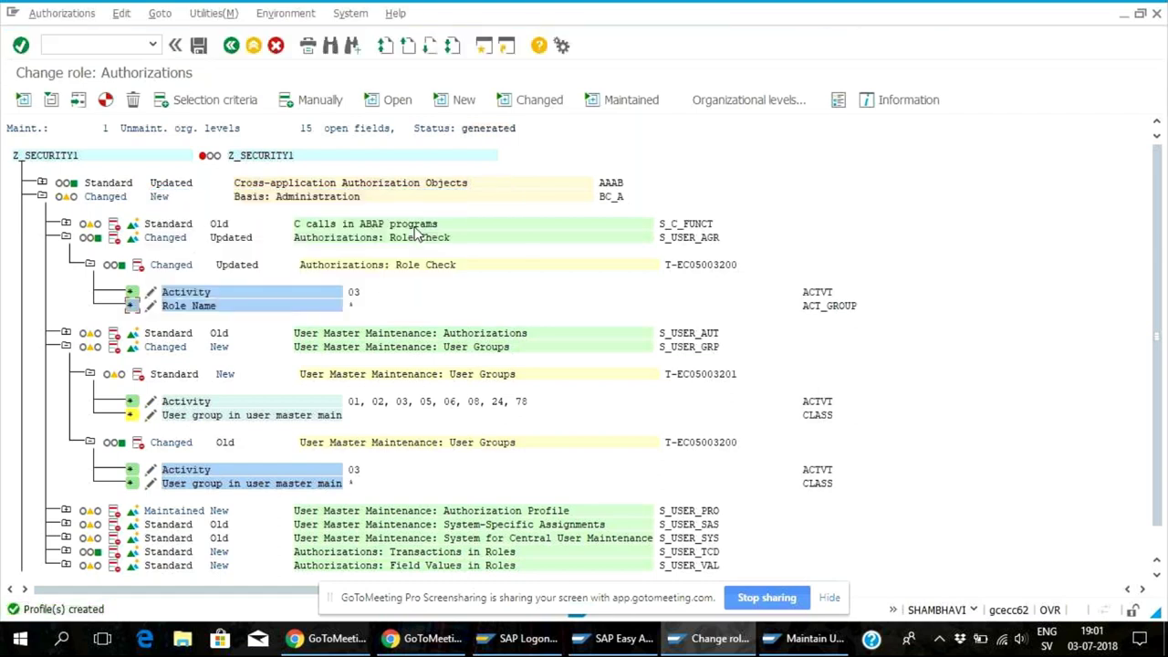
pyautogui.click(233, 47)
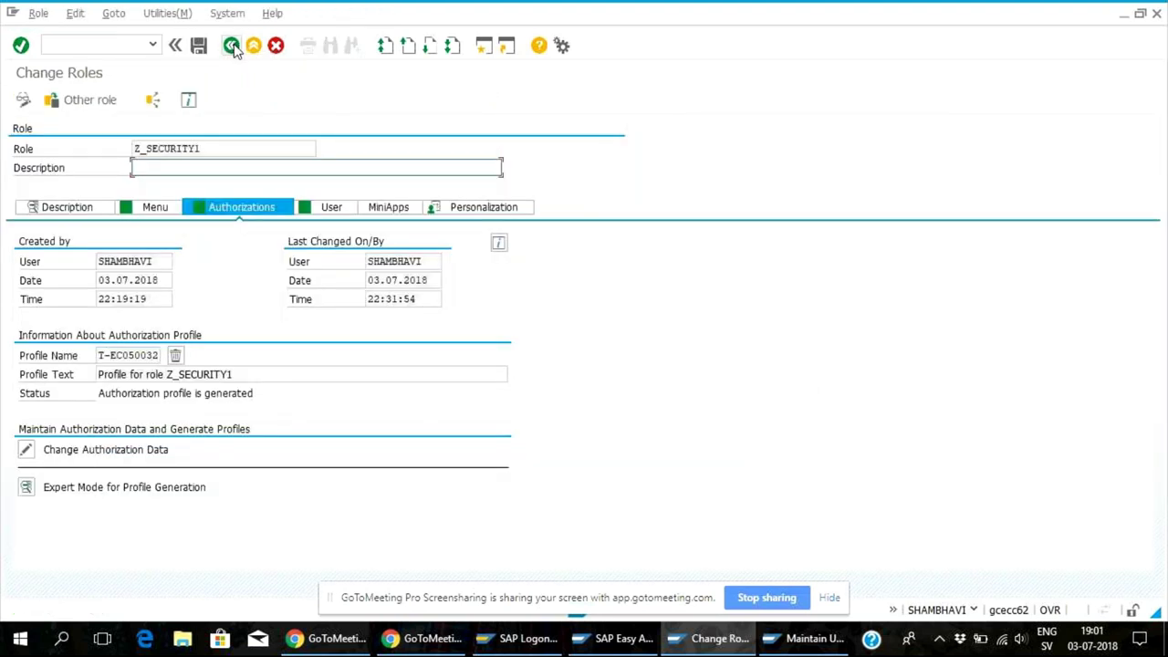
# - Run a complete user comparison for role Z_SECURITY1 and return to the initial Role Maintenance screen
pyautogui.click(330, 207)
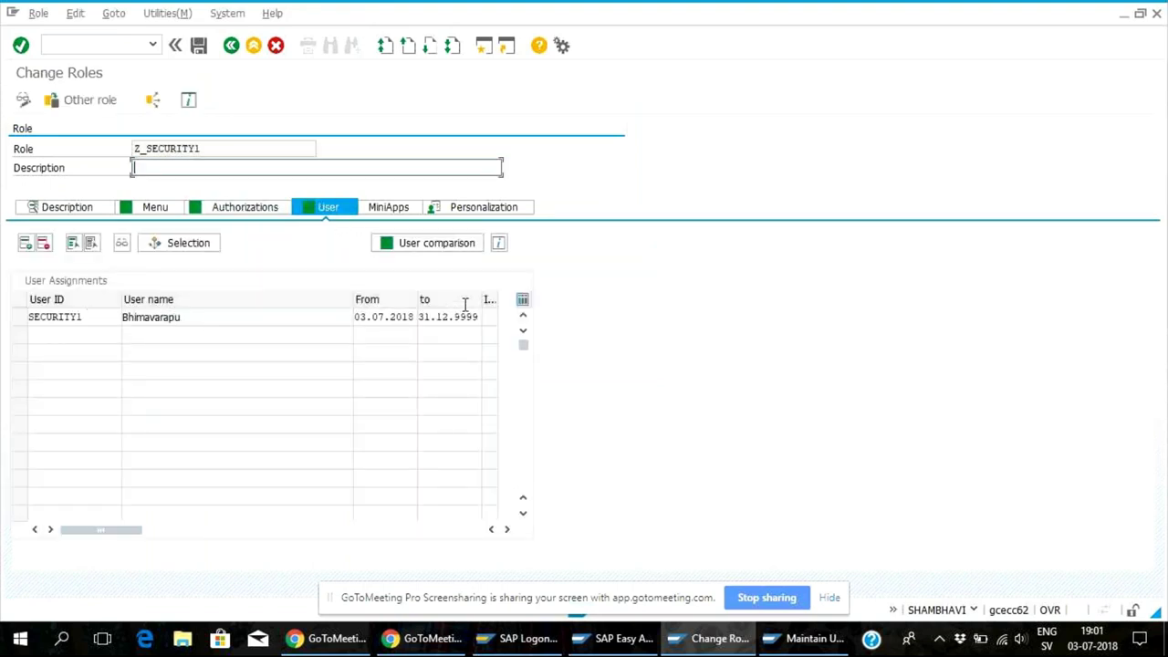
pyautogui.click(451, 244)
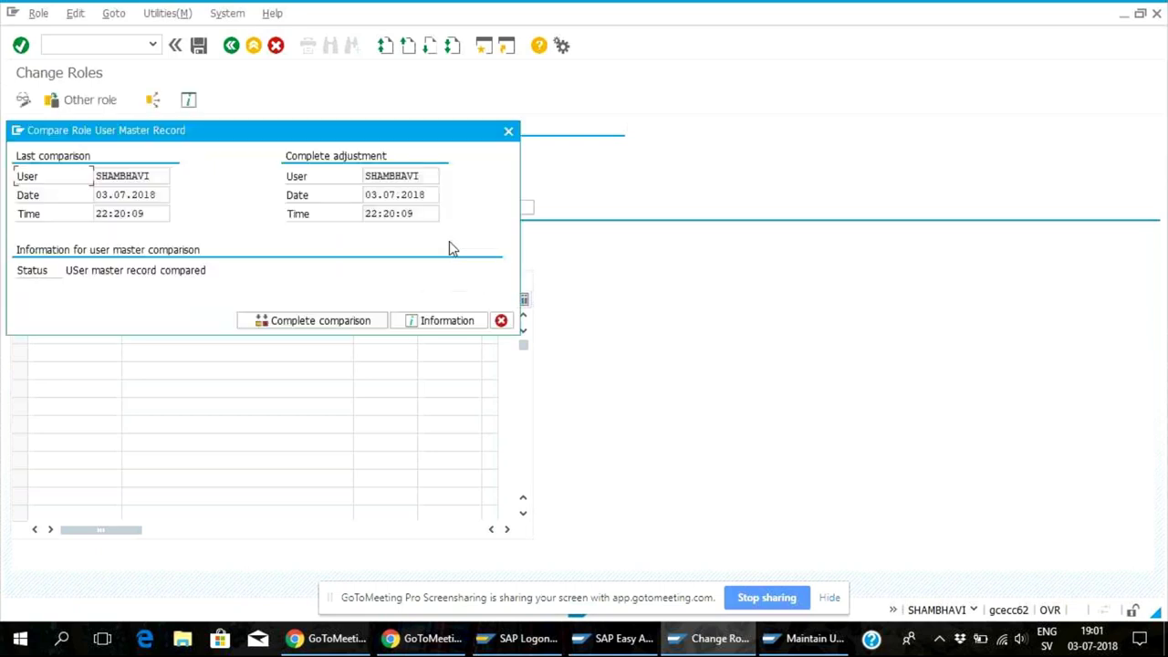
pyautogui.click(344, 321)
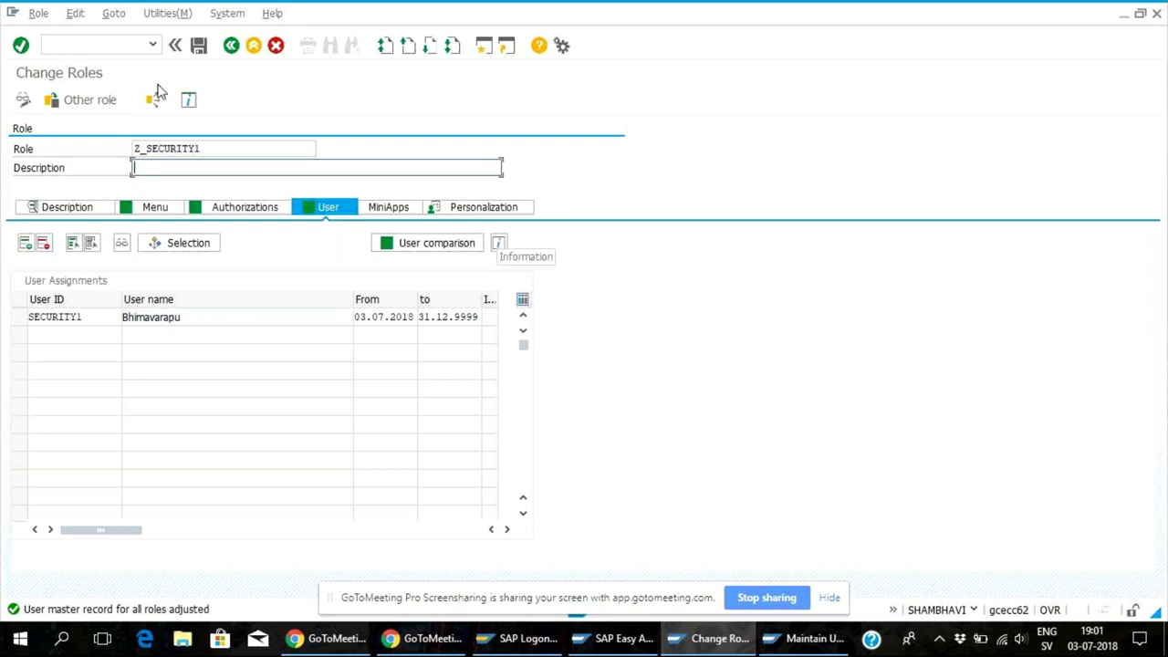
pyautogui.click(235, 48)
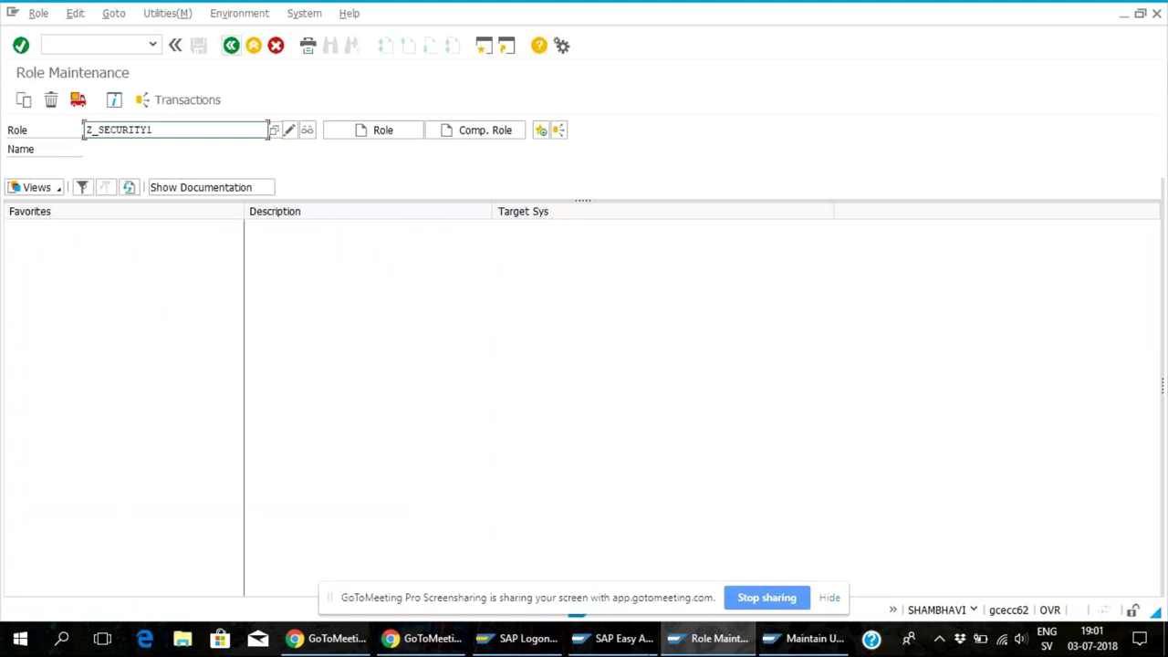
# - Switch to the SAP Easy Access session and try to start a transaction from there
pyautogui.moveTo(633, 643)
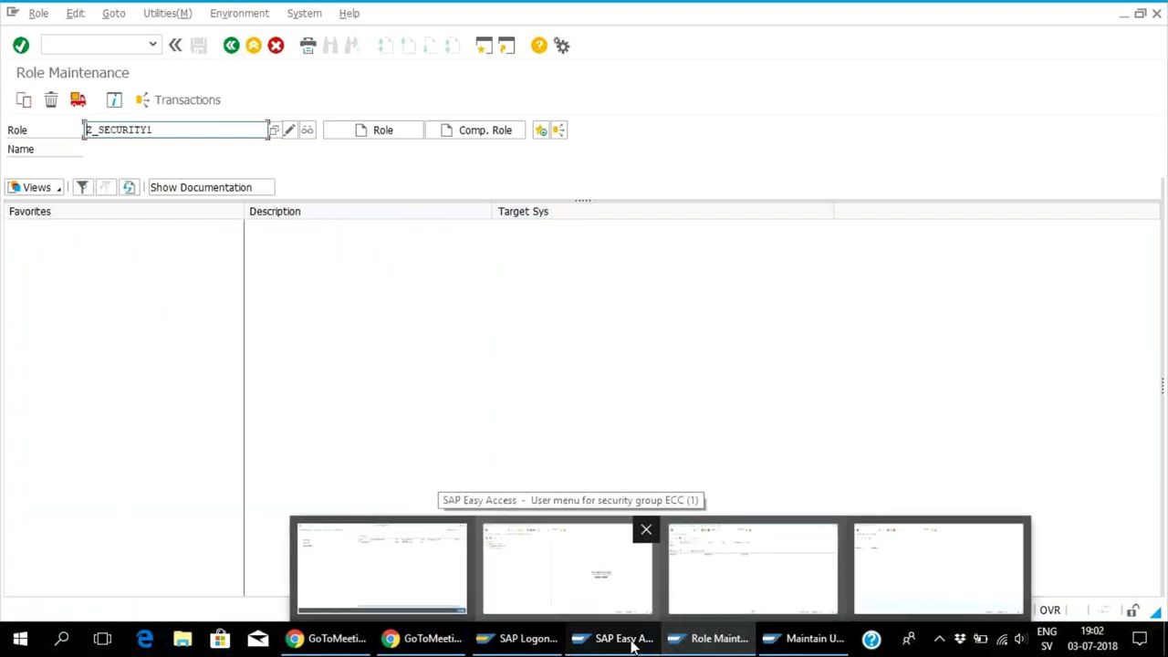
pyautogui.moveTo(617, 603)
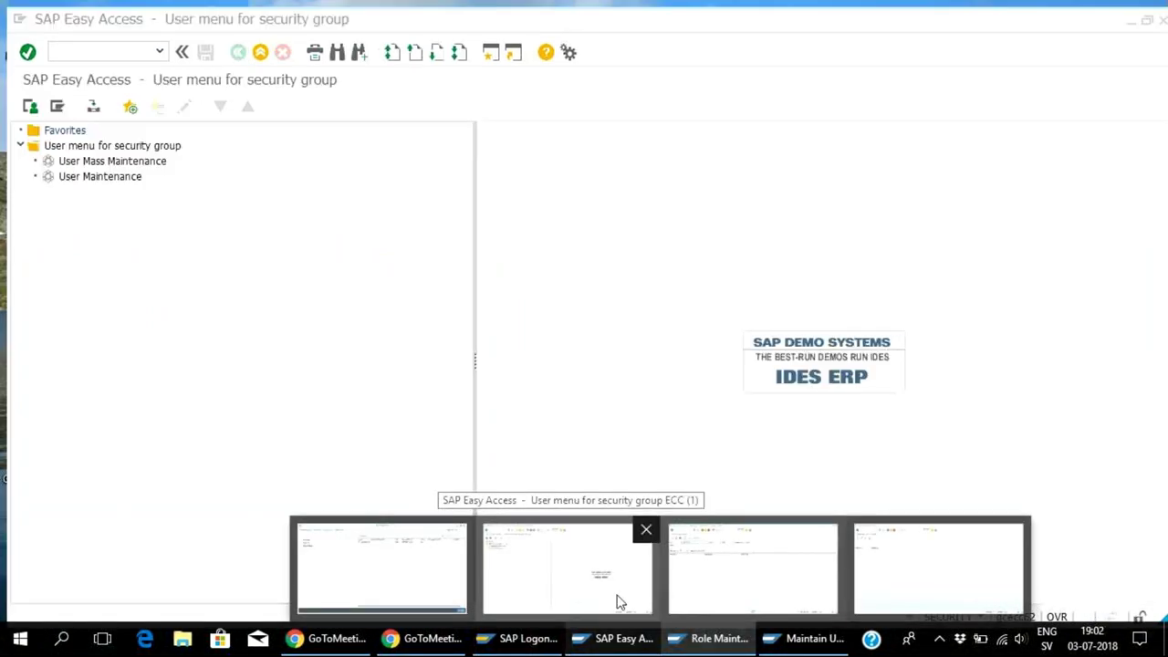
pyautogui.click(616, 602)
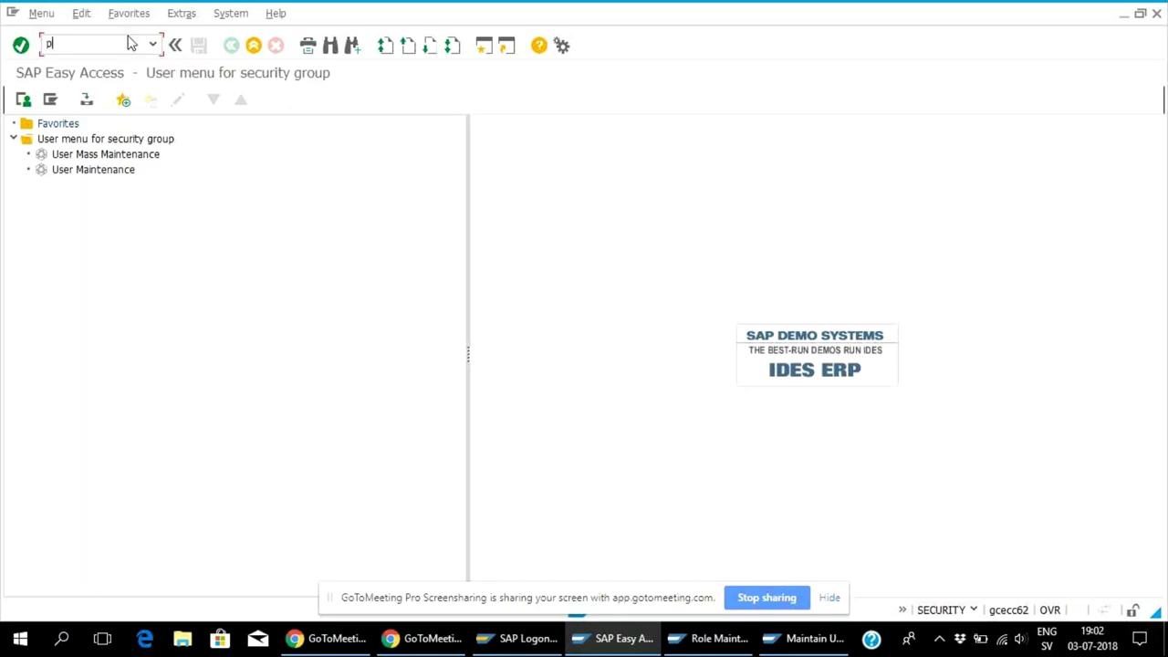
pyautogui.press('Return')
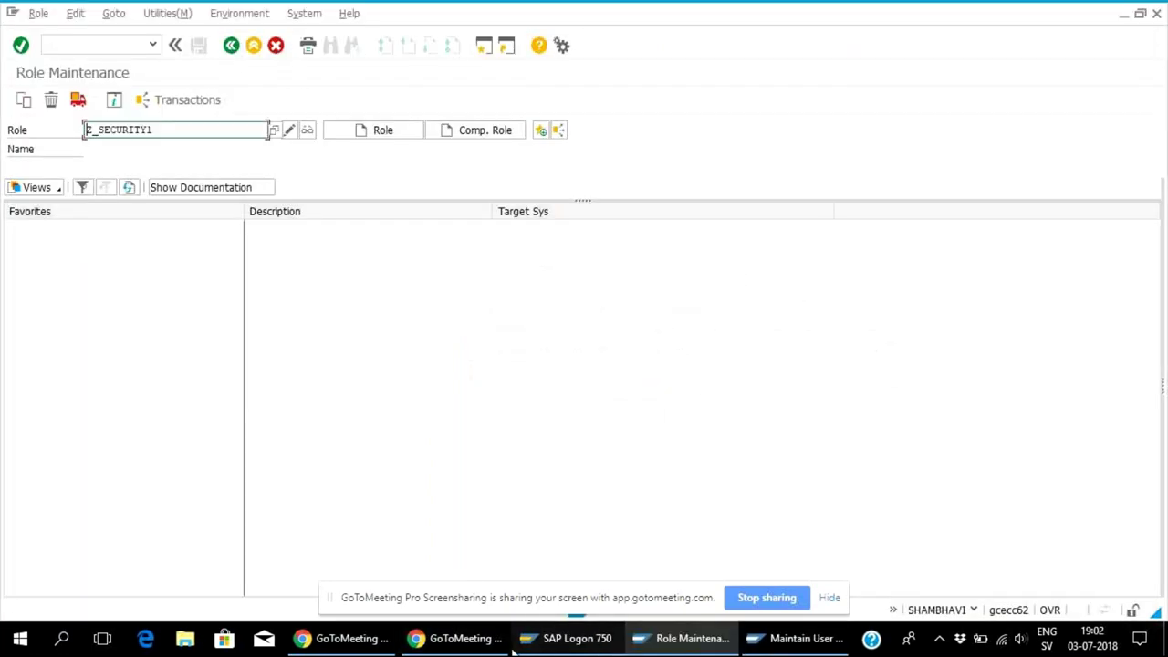
# - Try to log on to the sap security connection as SECURITY1 with the account password, terminating the duplicate logon
pyautogui.click(575, 638)
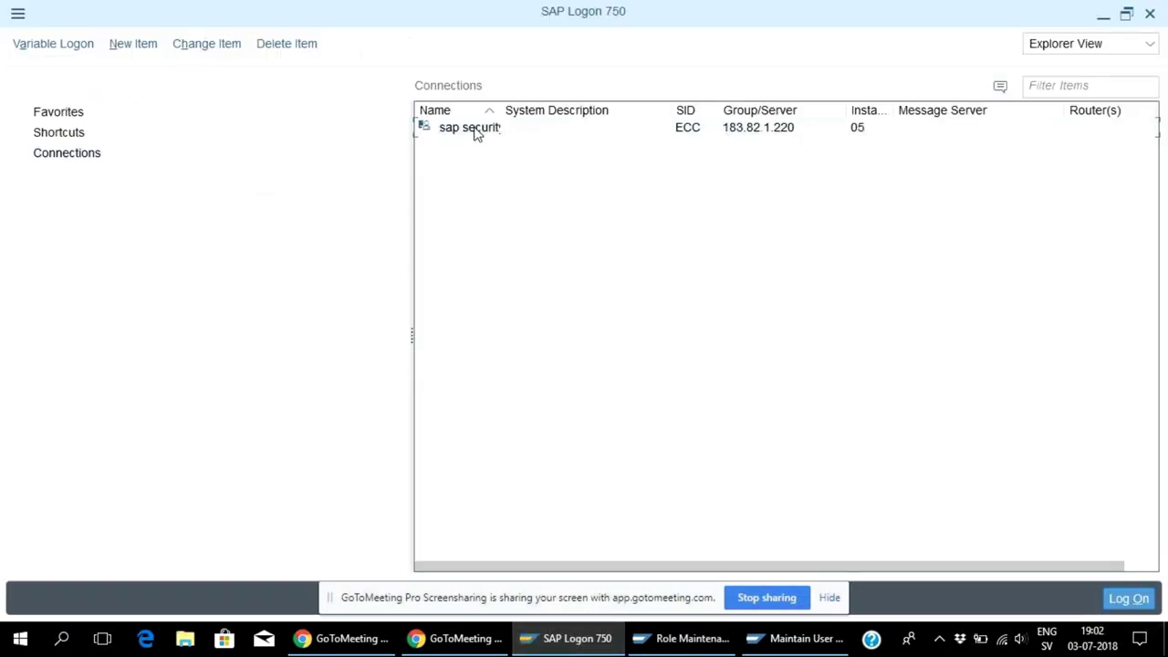
pyautogui.press('Return')
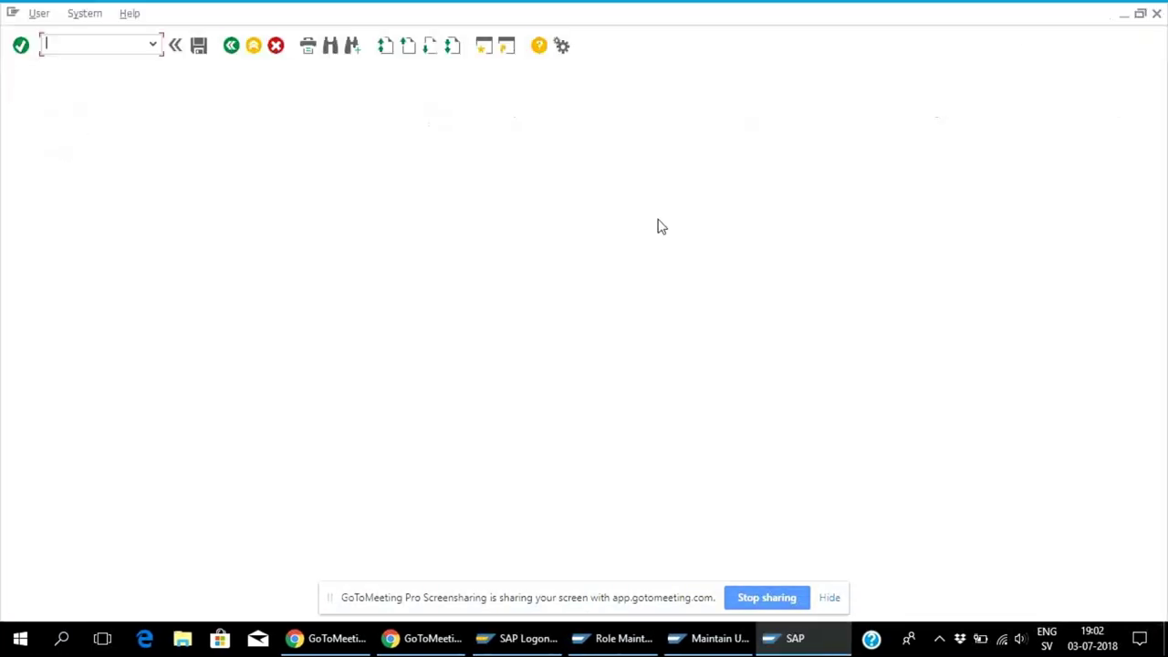
pyautogui.write('s')
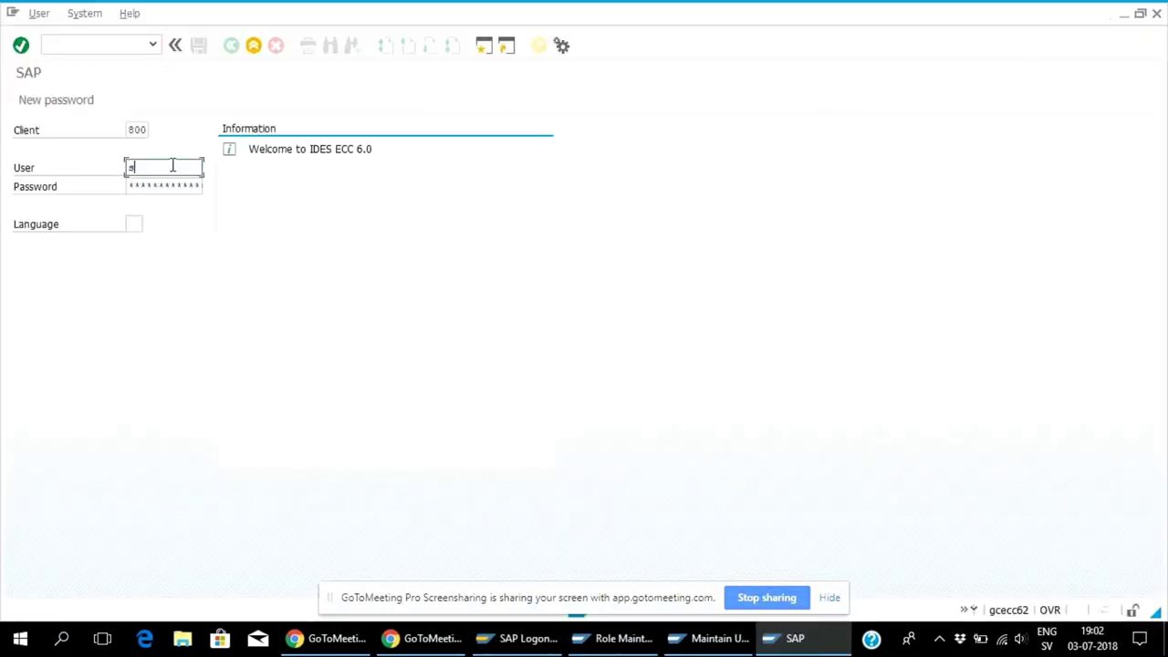
pyautogui.write('e')
pyautogui.click(155, 184)
pyautogui.click(160, 187)
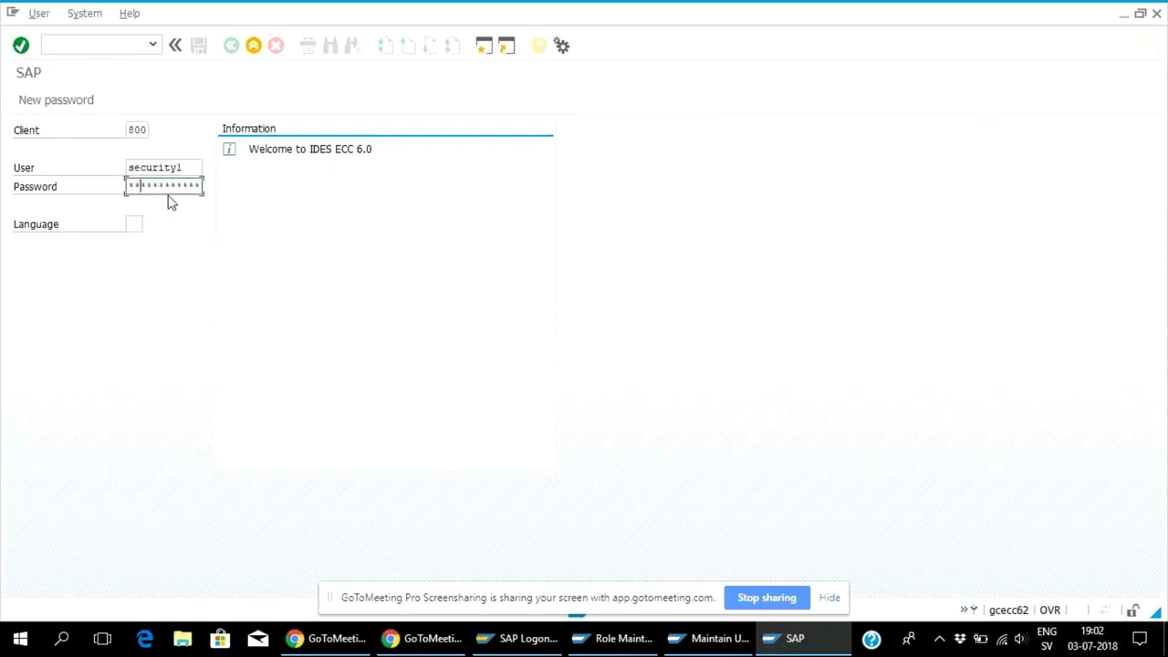
pyautogui.press('Return')
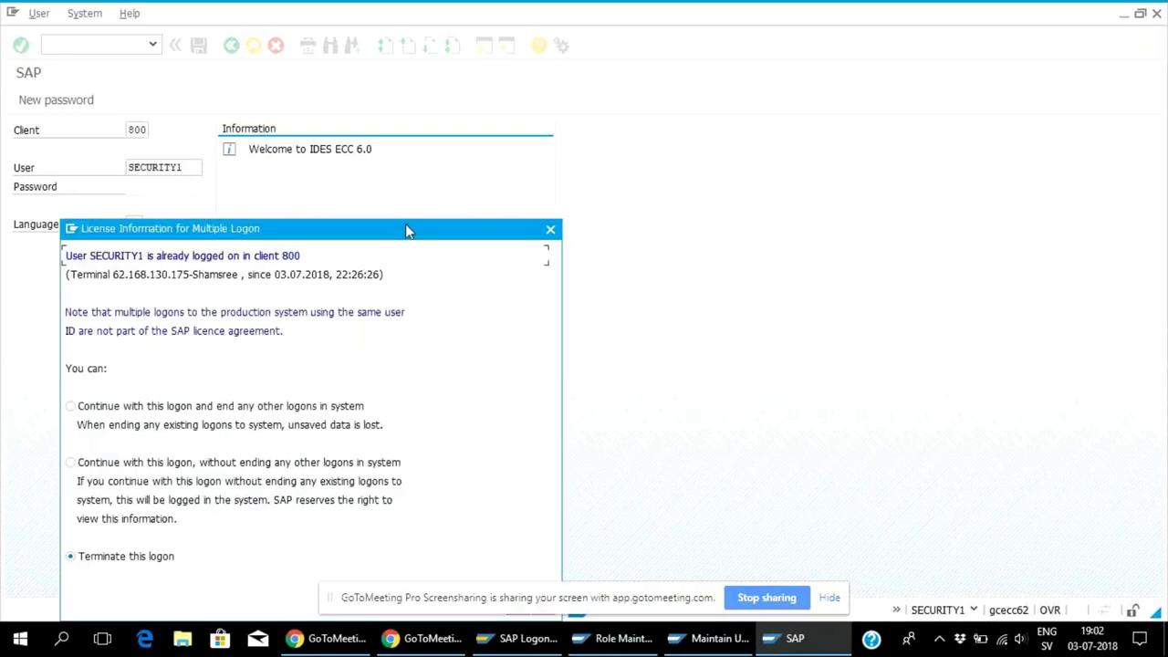
pyautogui.click(506, 563)
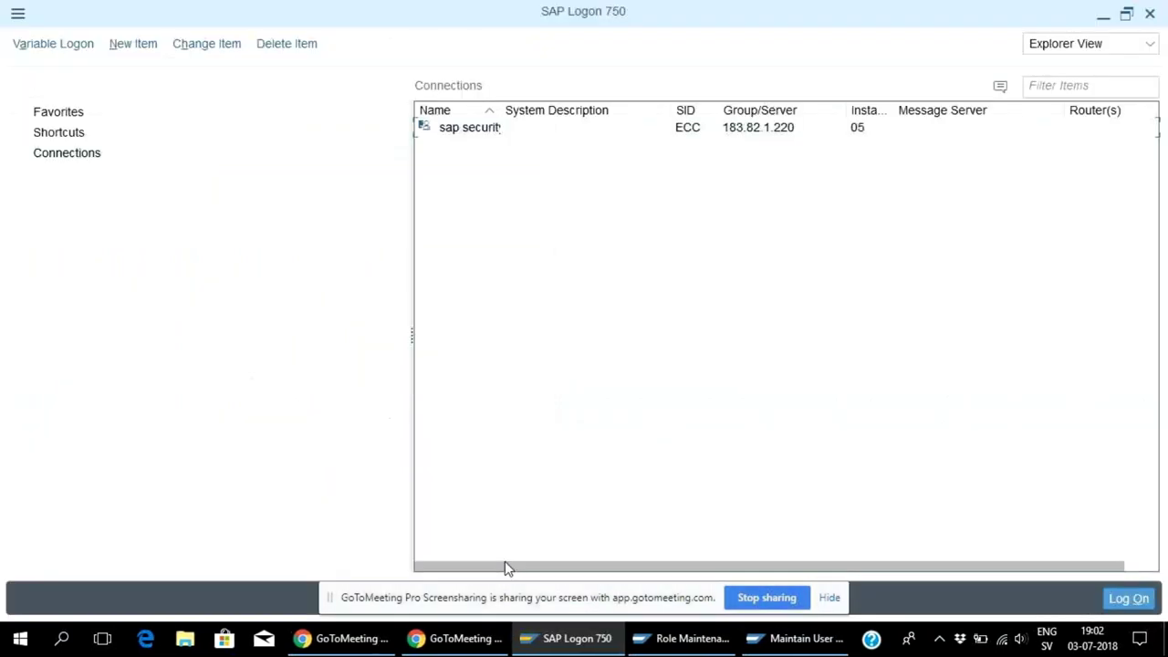
# - Switch to the open SECURITY1 session in Maintain User Groups and start transaction PFCG with /npfcg
pyautogui.moveTo(764, 644)
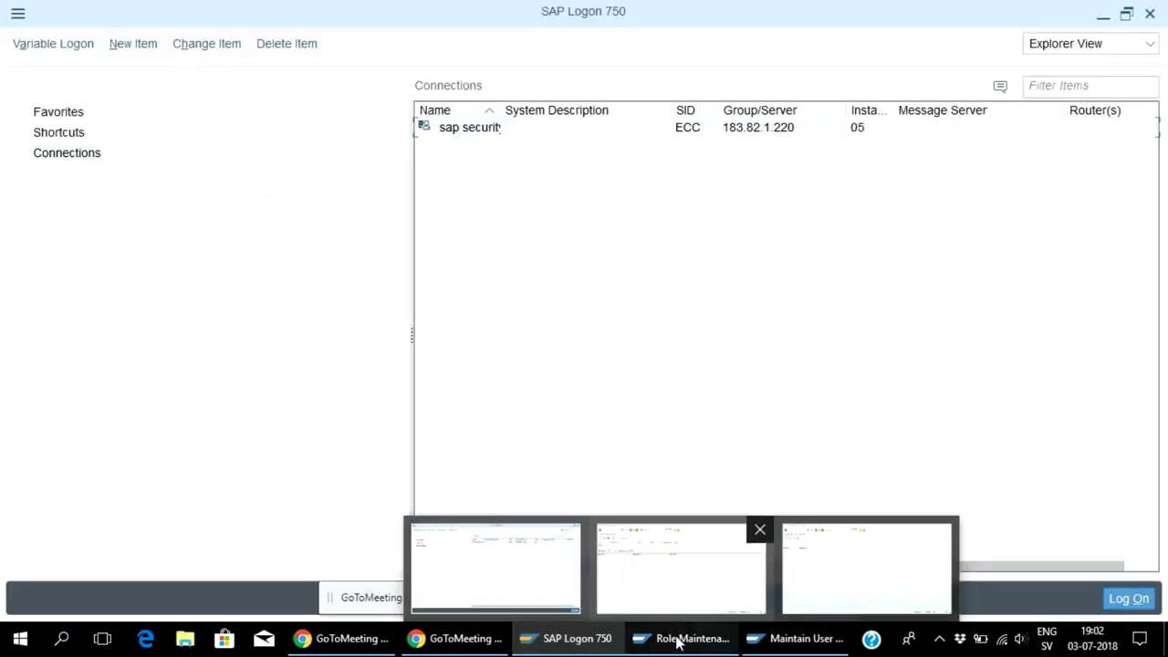
pyautogui.click(785, 638)
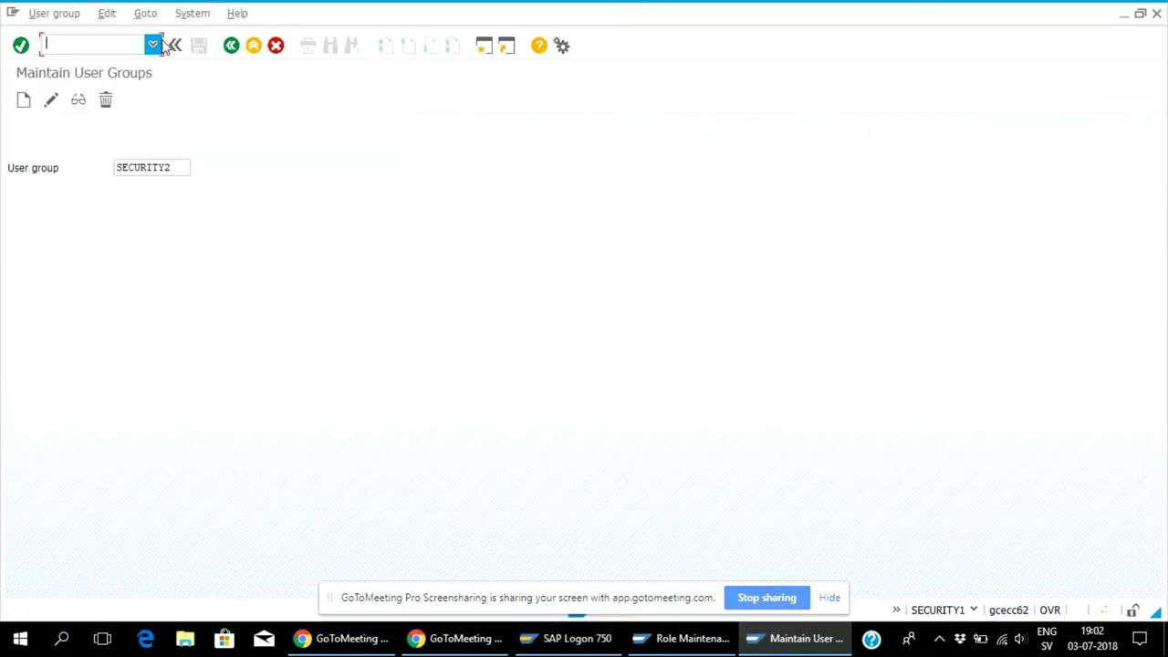
pyautogui.click(83, 44)
pyautogui.write('pfcg')
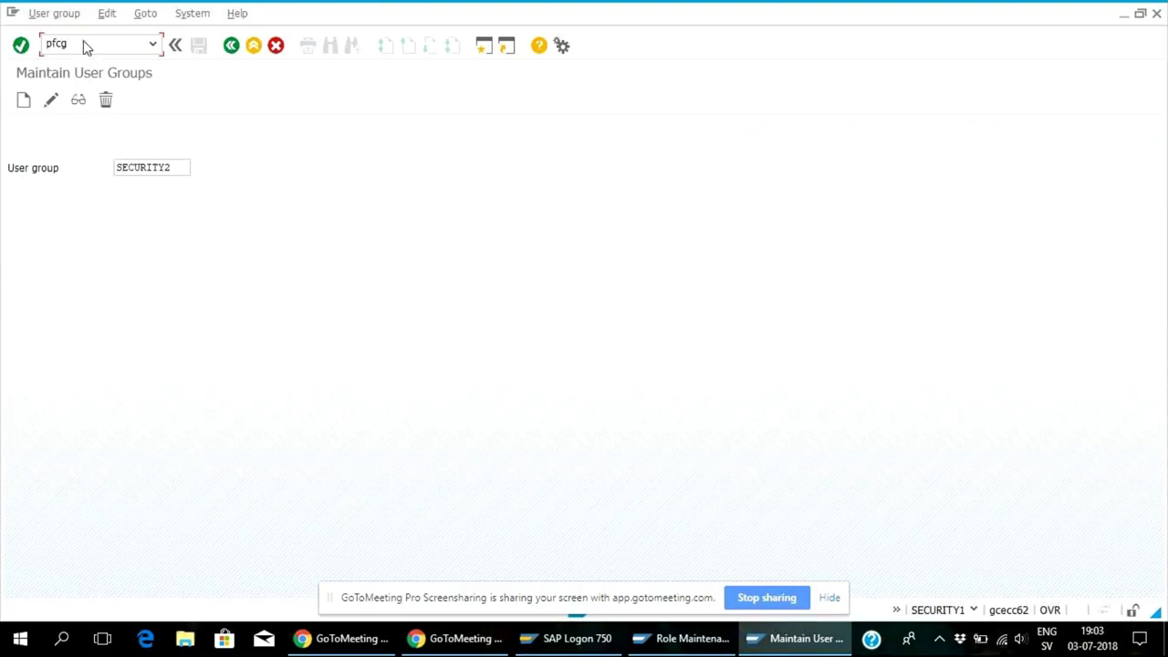
pyautogui.press('Return')
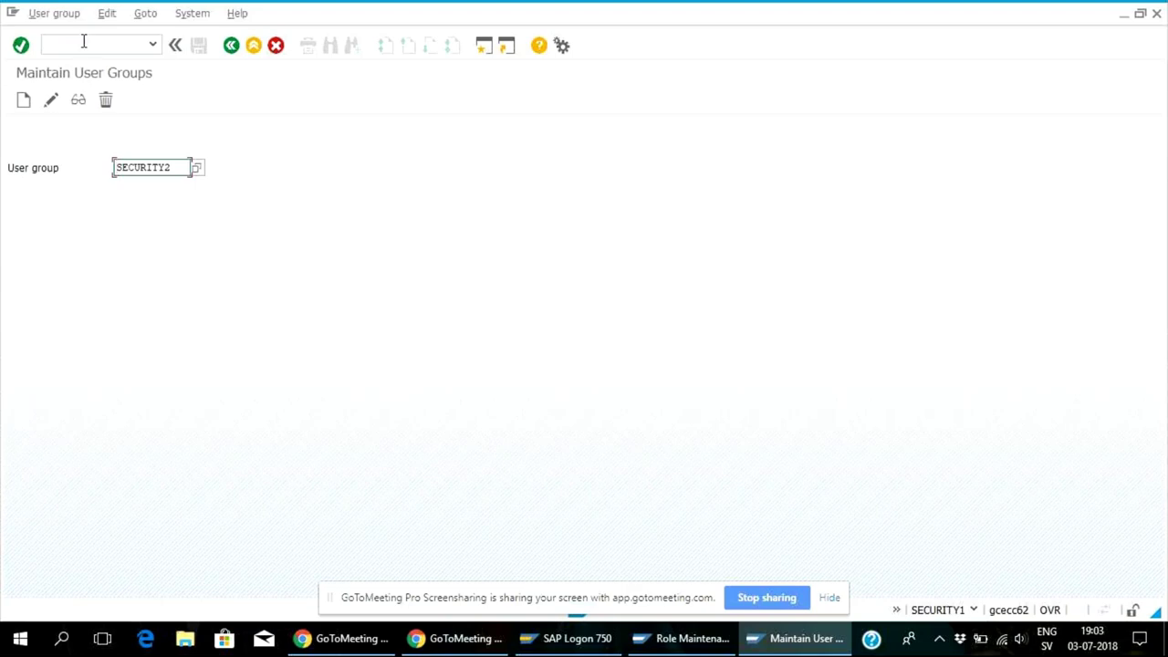
pyautogui.click(69, 41)
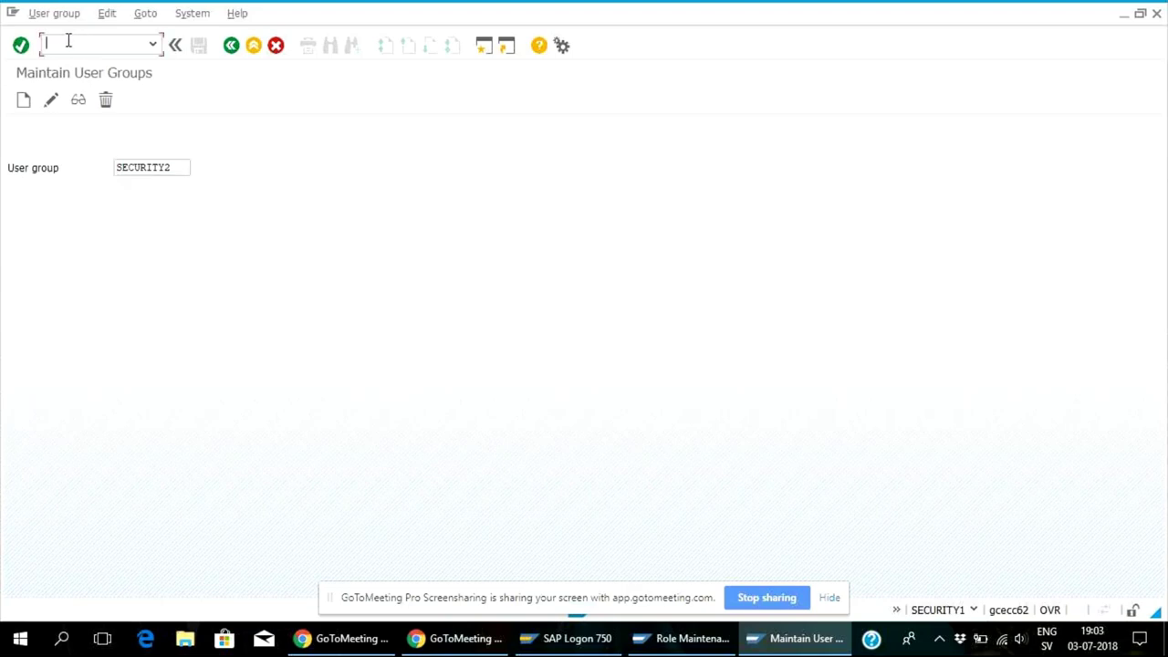
pyautogui.write('/npfcg')
pyautogui.press('Return')
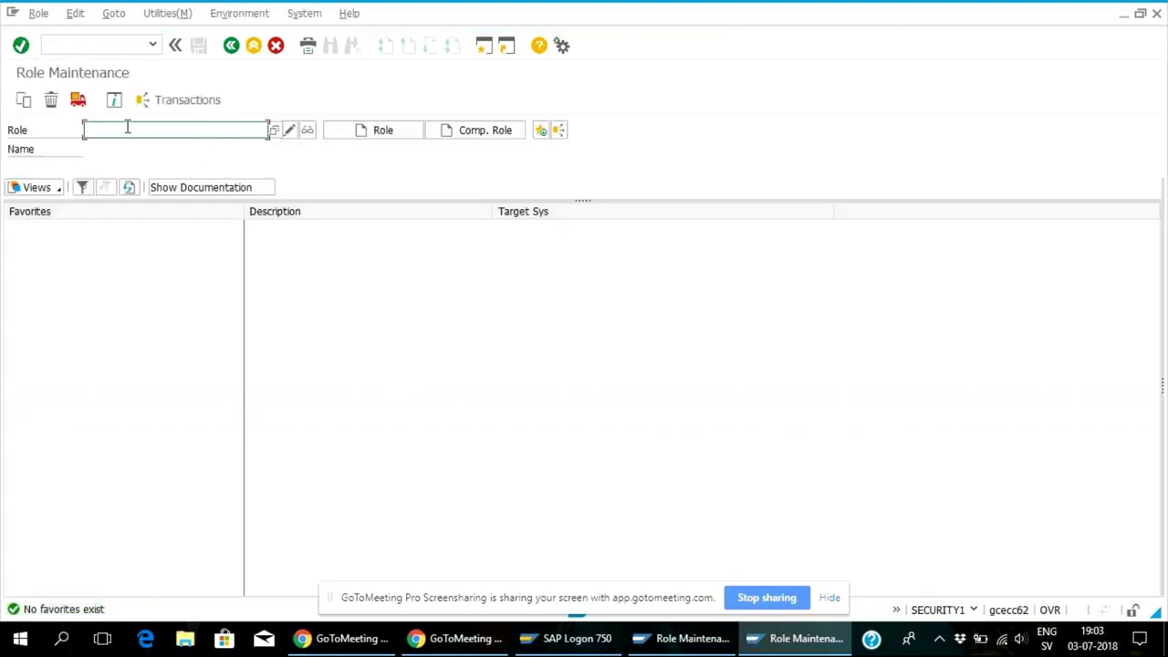
# - Try to create a single role named Z_SECURITY2 as SECURITY1
pyautogui.write('sec')
pyautogui.press('BackSpace')
pyautogui.press('BackSpace')
pyautogui.press('BackSpace')
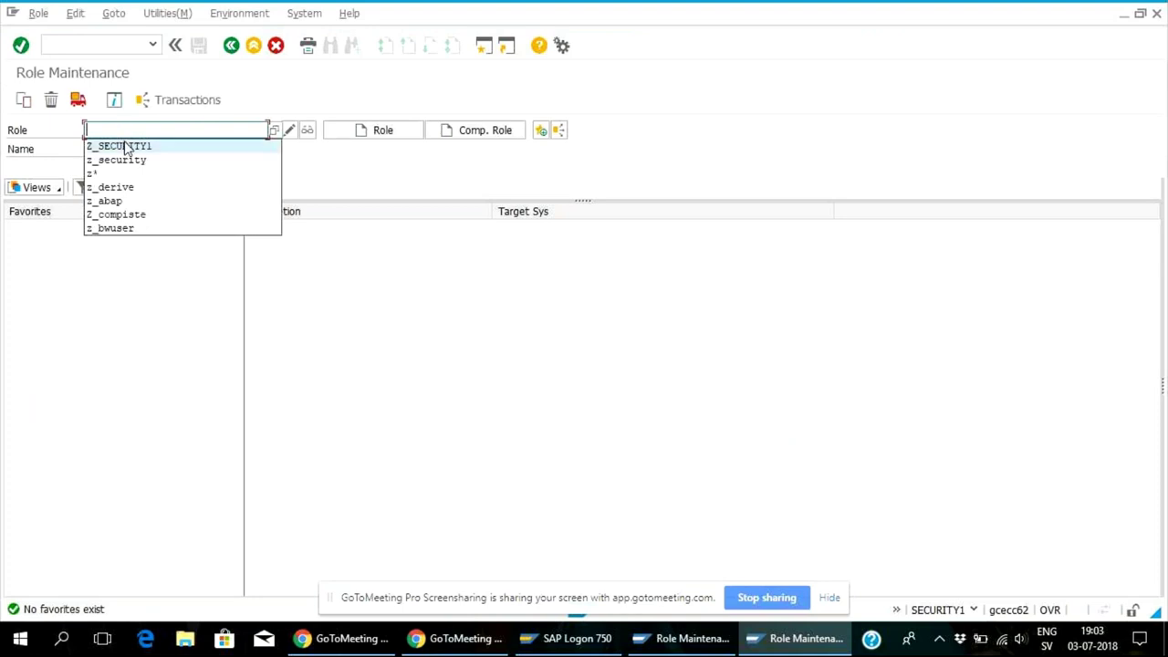
pyautogui.click(124, 146)
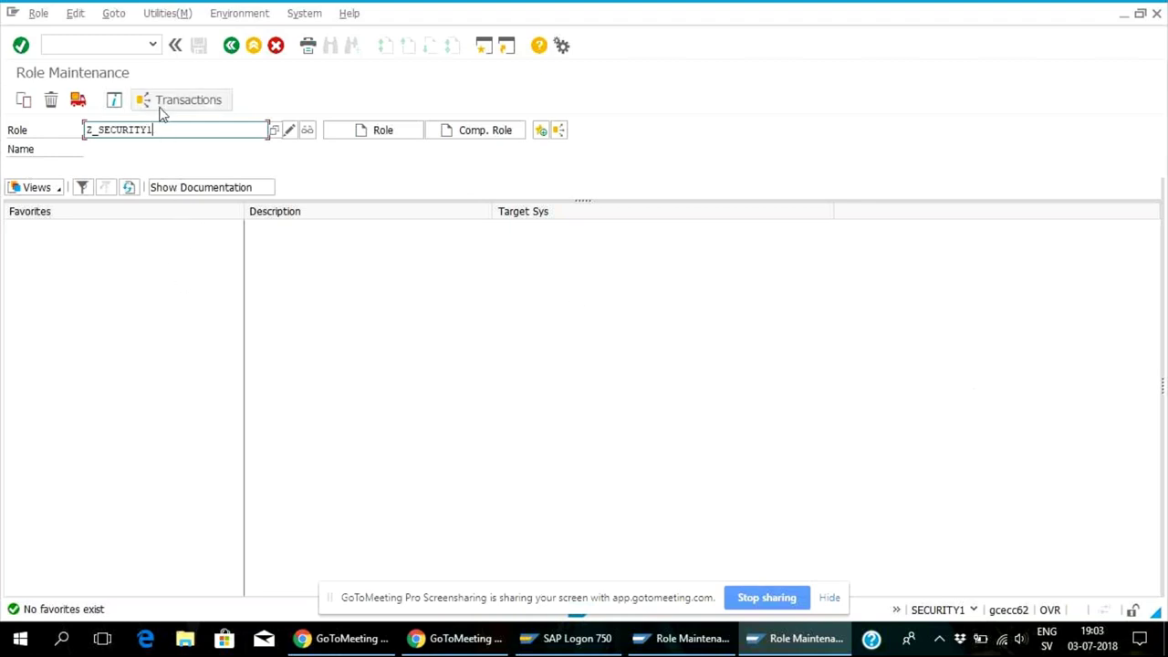
pyautogui.press('BackSpace')
pyautogui.write('2')
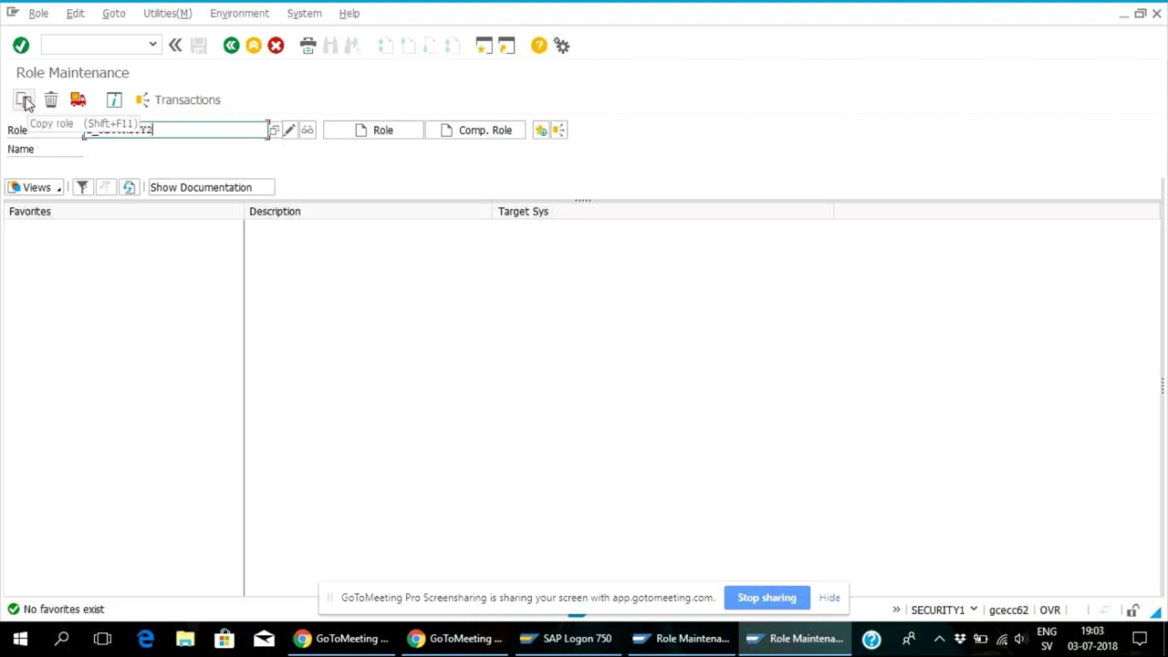
pyautogui.click(365, 130)
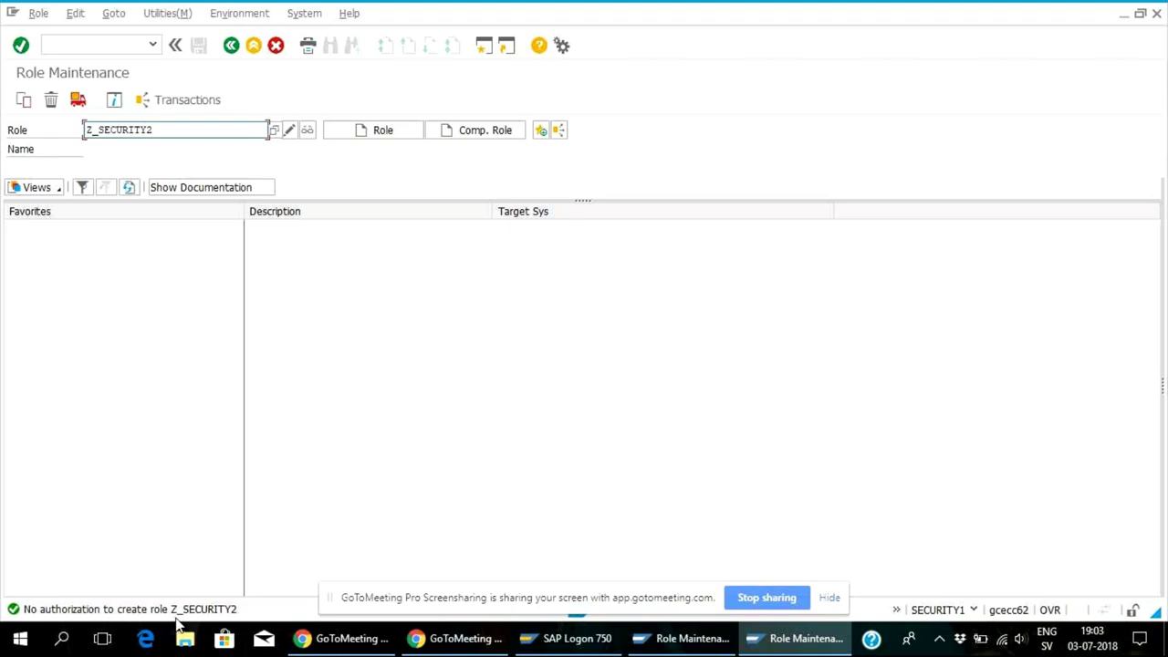
# - Test display access by trying to display Z_SECURITY2 and displaying role Z_SECURITY1
pyautogui.click(310, 134)
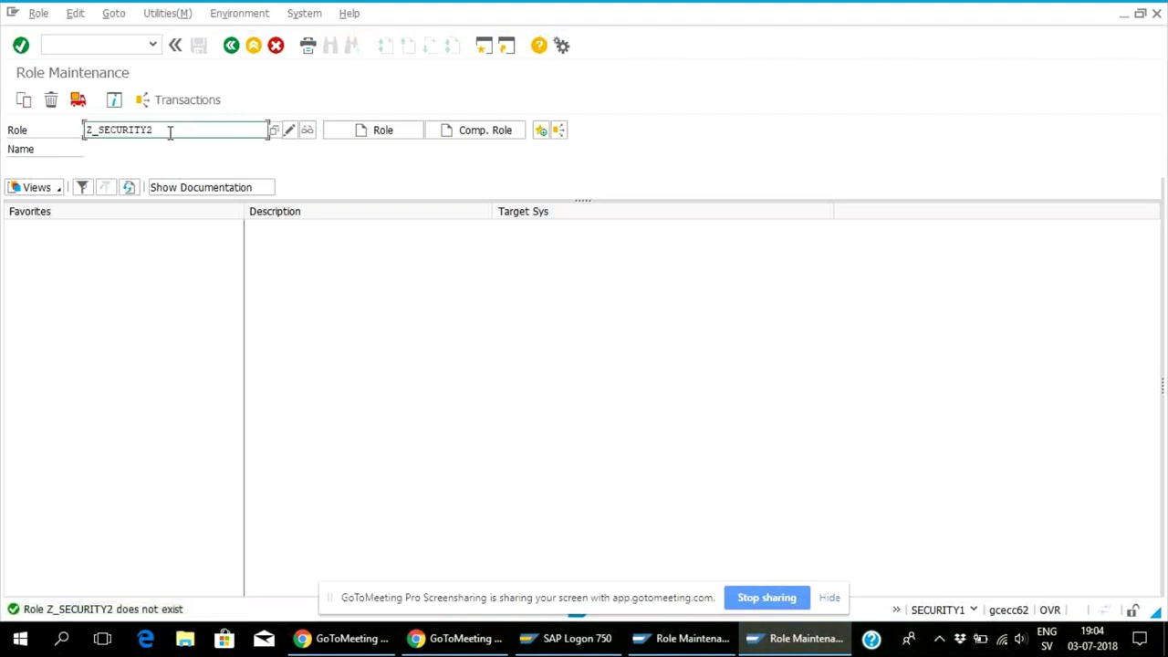
pyautogui.press('BackSpace')
pyautogui.write('1')
pyautogui.click(308, 132)
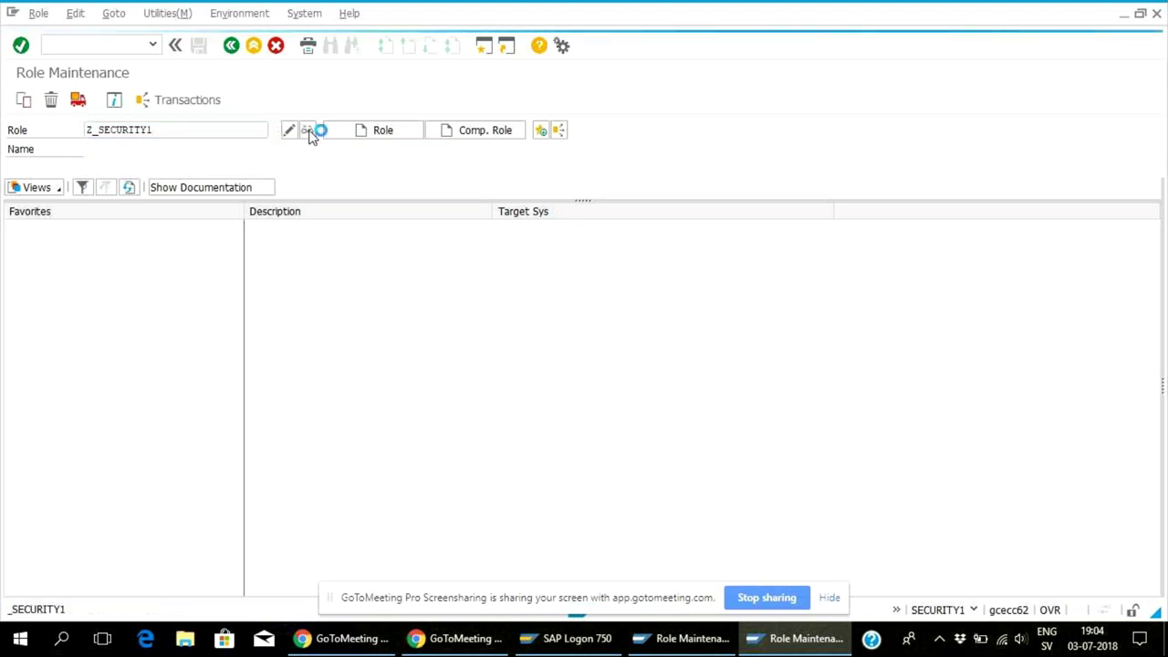
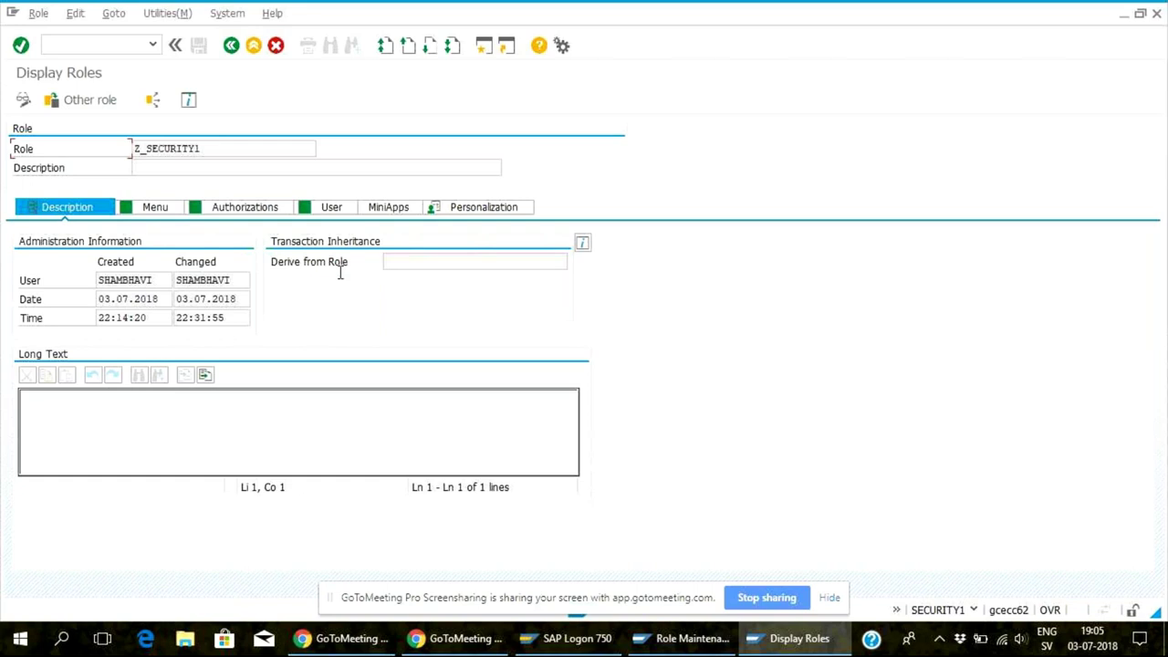
# - Switch back to the administrator's Role Maintenance session and open role Z_SECURITY1 for change
pyautogui.click(828, 600)
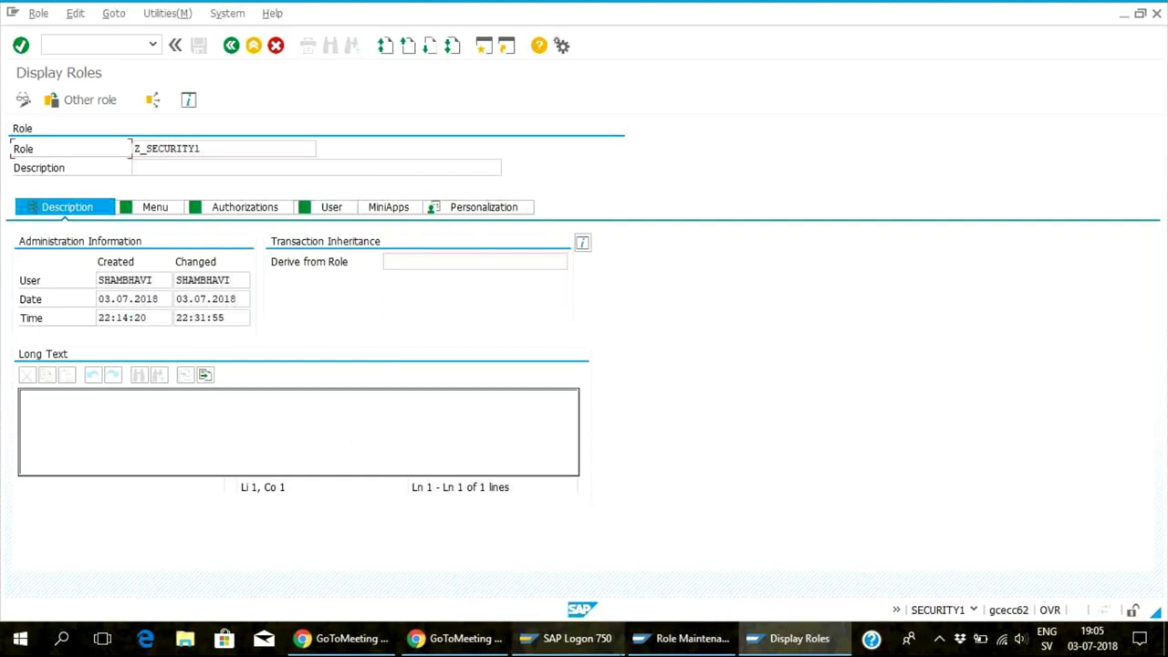
pyautogui.moveTo(606, 638)
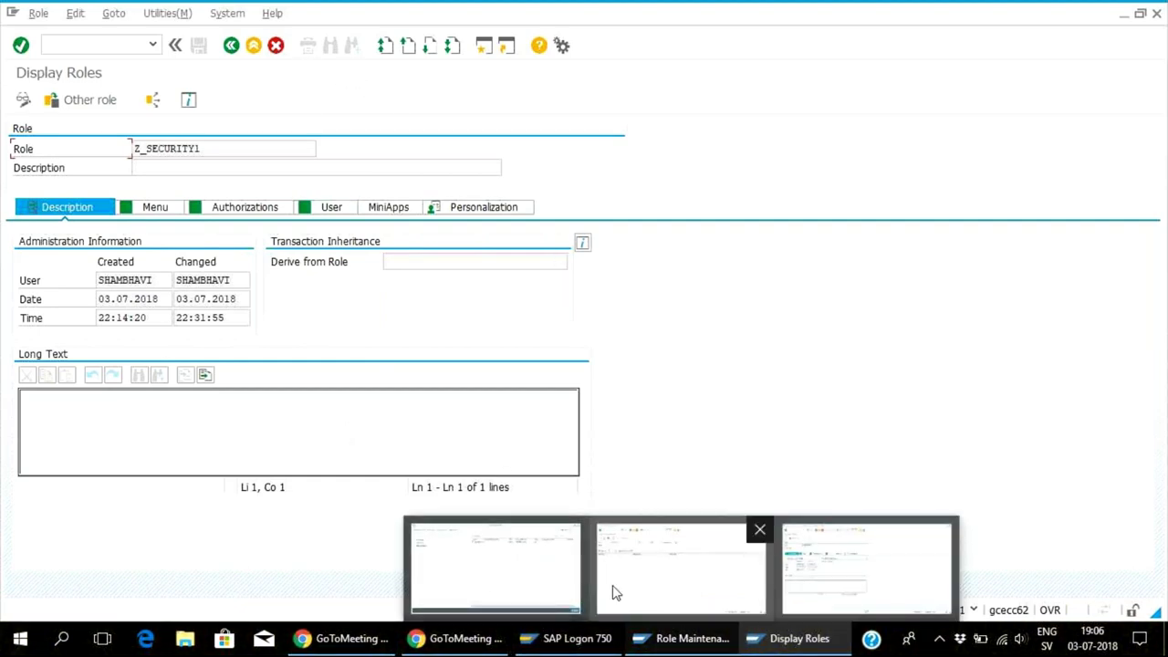
pyautogui.moveTo(538, 579)
pyautogui.click(727, 643)
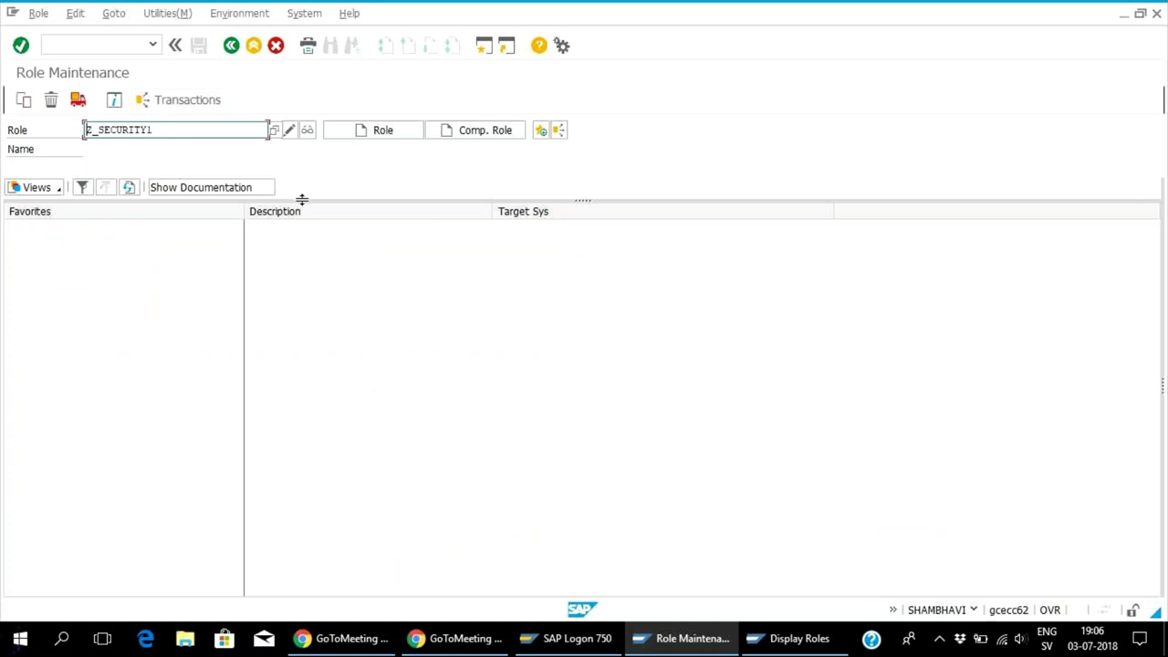
pyautogui.click(286, 135)
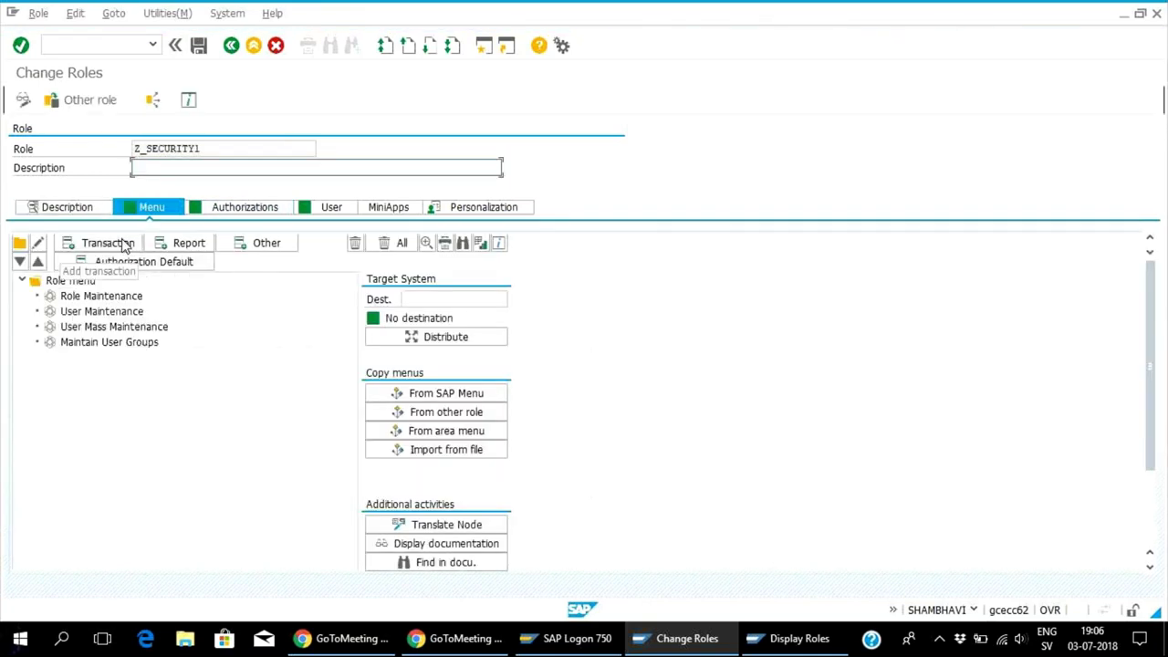
# - Add transaction SU53 to the role menu of Z_SECURITY1
pyautogui.click(107, 242)
pyautogui.write('su53')
pyautogui.press('Return')
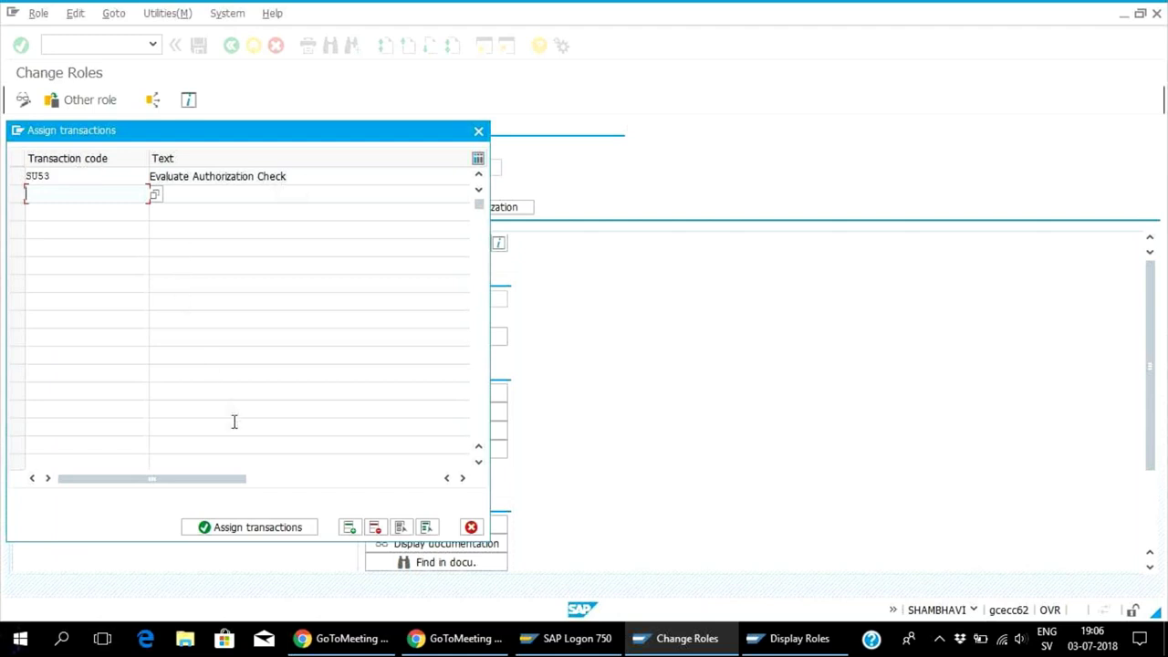
pyautogui.click(256, 529)
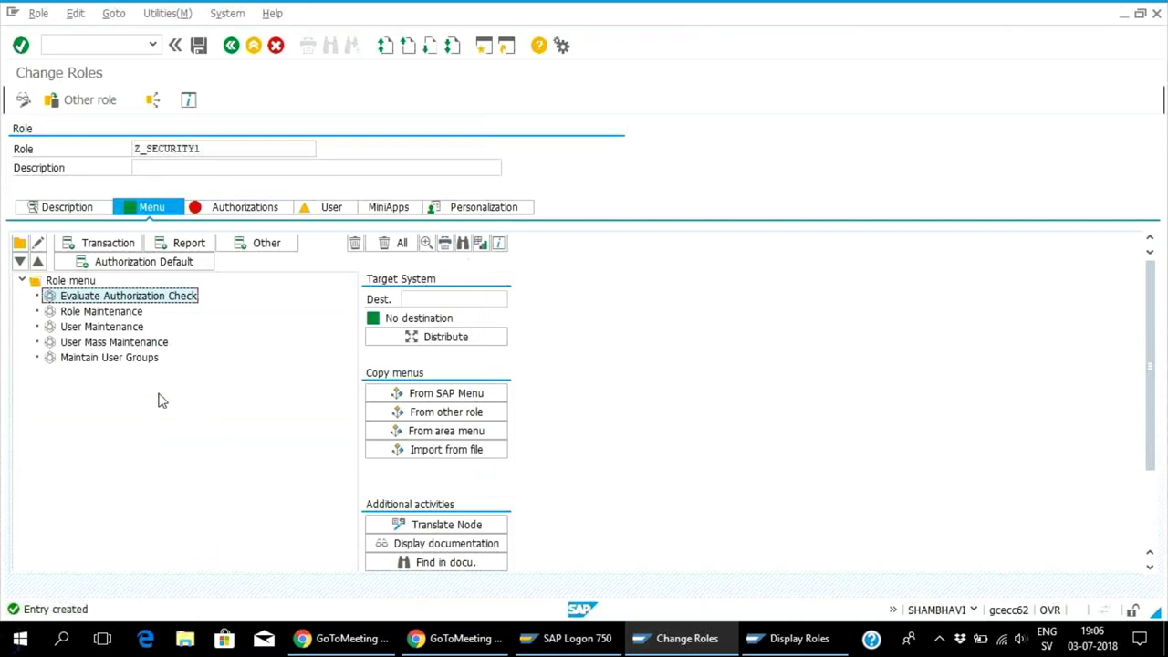
# - Save role Z_SECURITY1, open its authorization data for change and briefly check the Basis: Administration authorizations
pyautogui.click(228, 208)
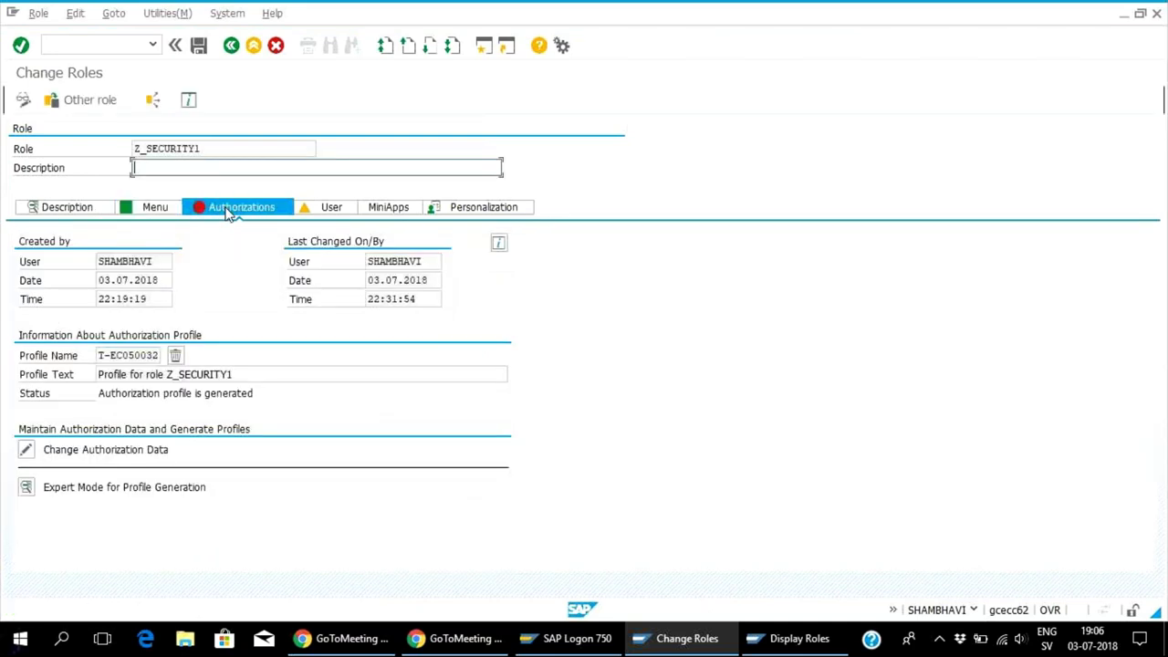
pyautogui.click(28, 450)
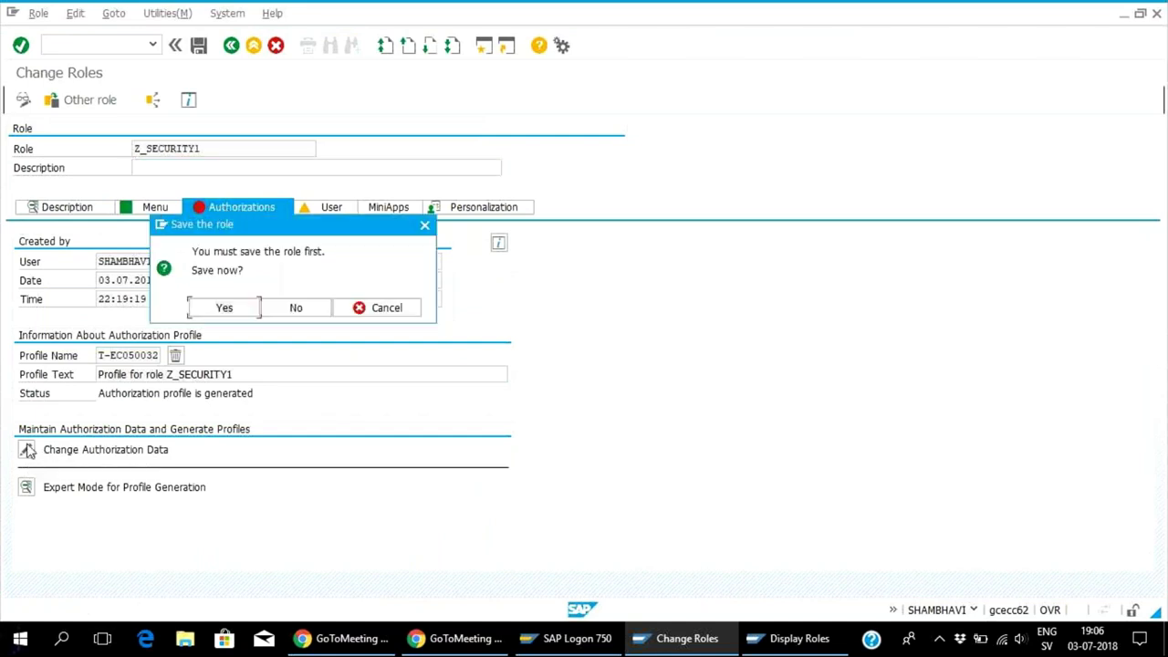
pyautogui.click(206, 308)
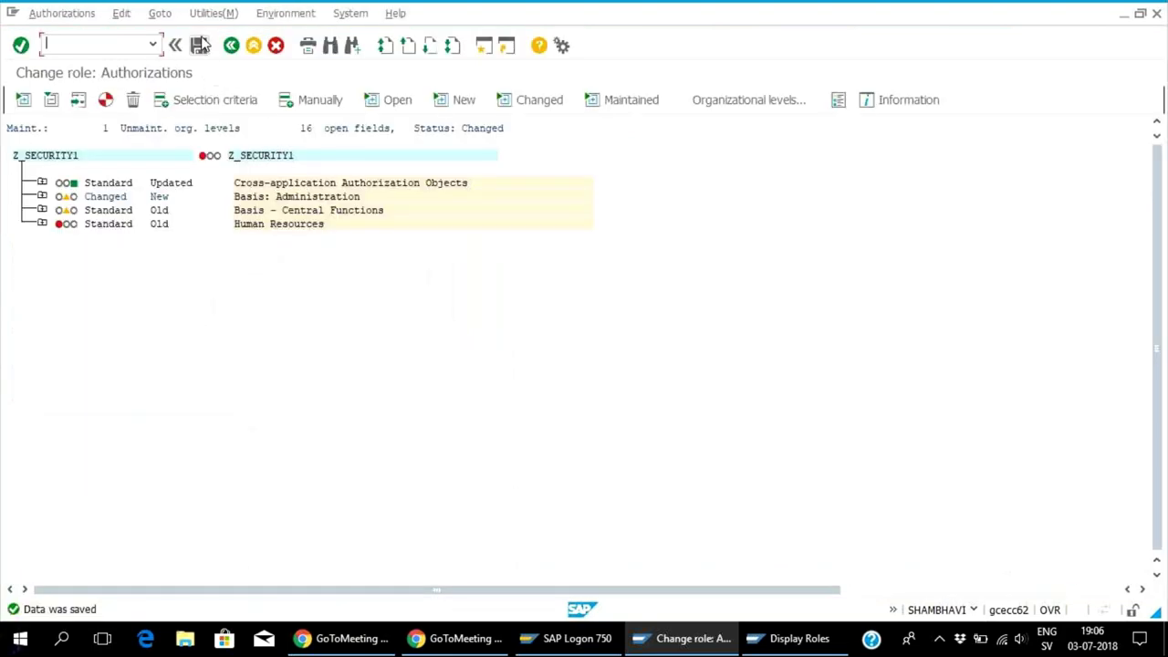
pyautogui.click(42, 197)
pyautogui.click(42, 197)
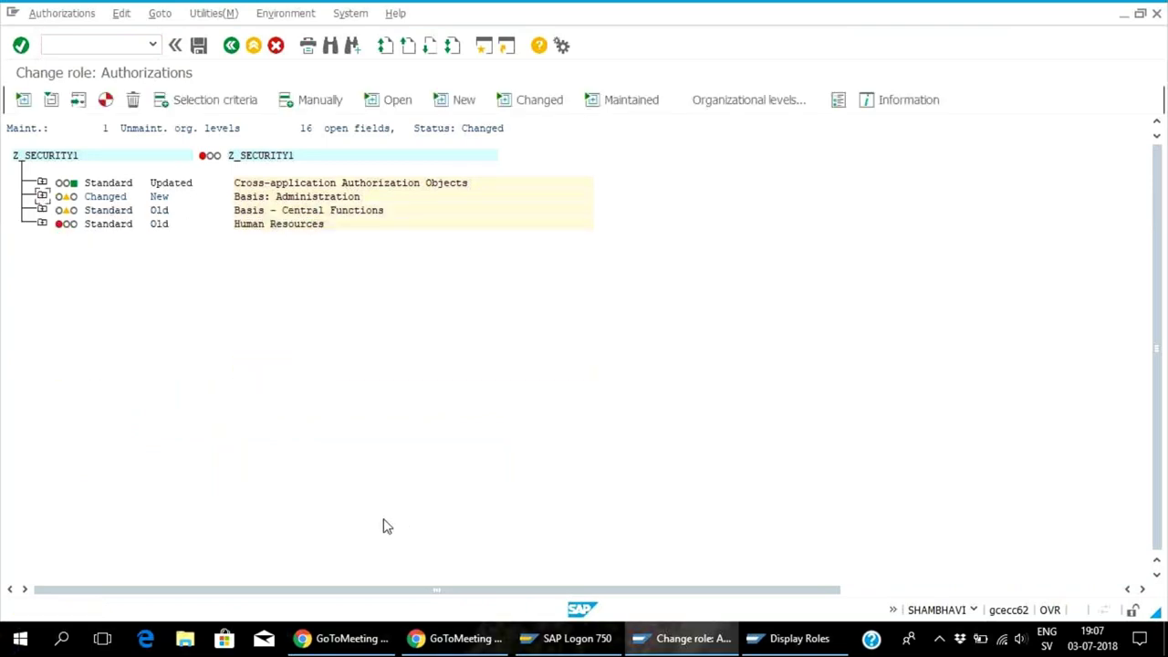
# - Generate the authorization profile of Z_SECURITY1 despite the open authorizations, and return to the role to view its user assignments
pyautogui.click(105, 100)
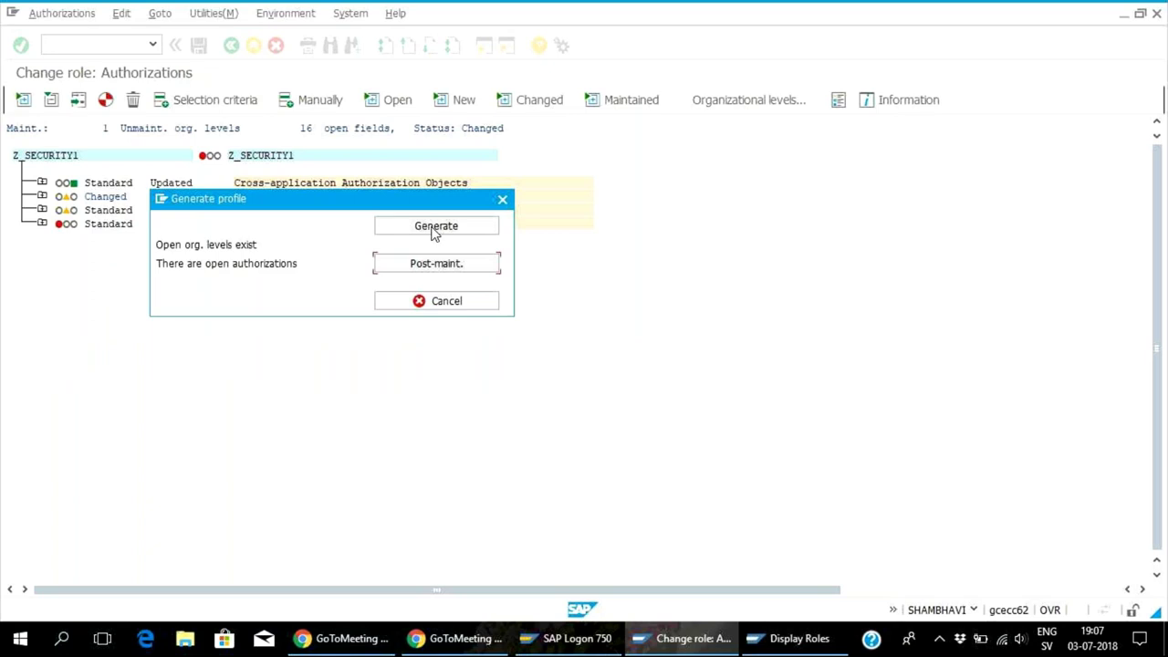
pyautogui.click(436, 226)
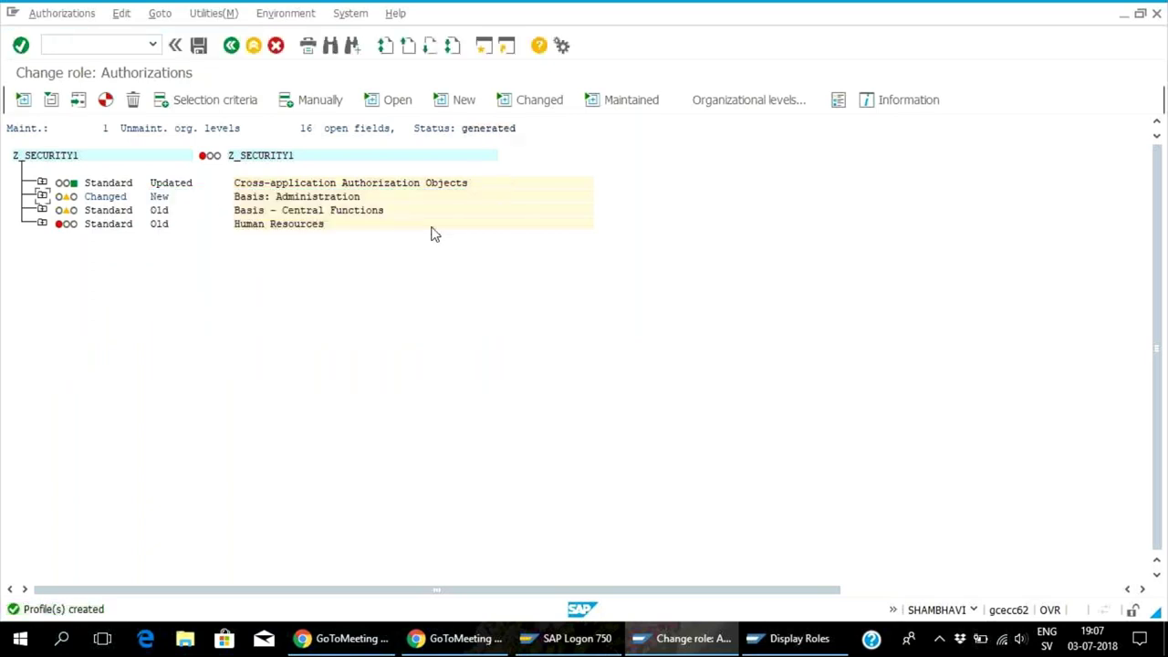
pyautogui.click(232, 45)
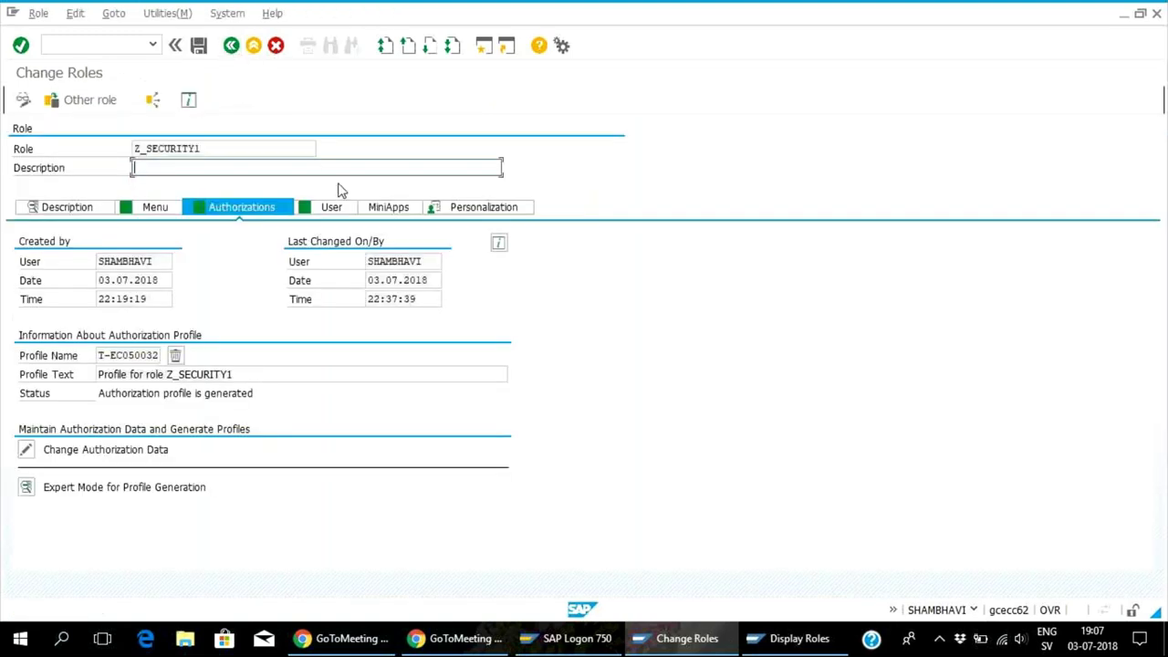
pyautogui.click(333, 209)
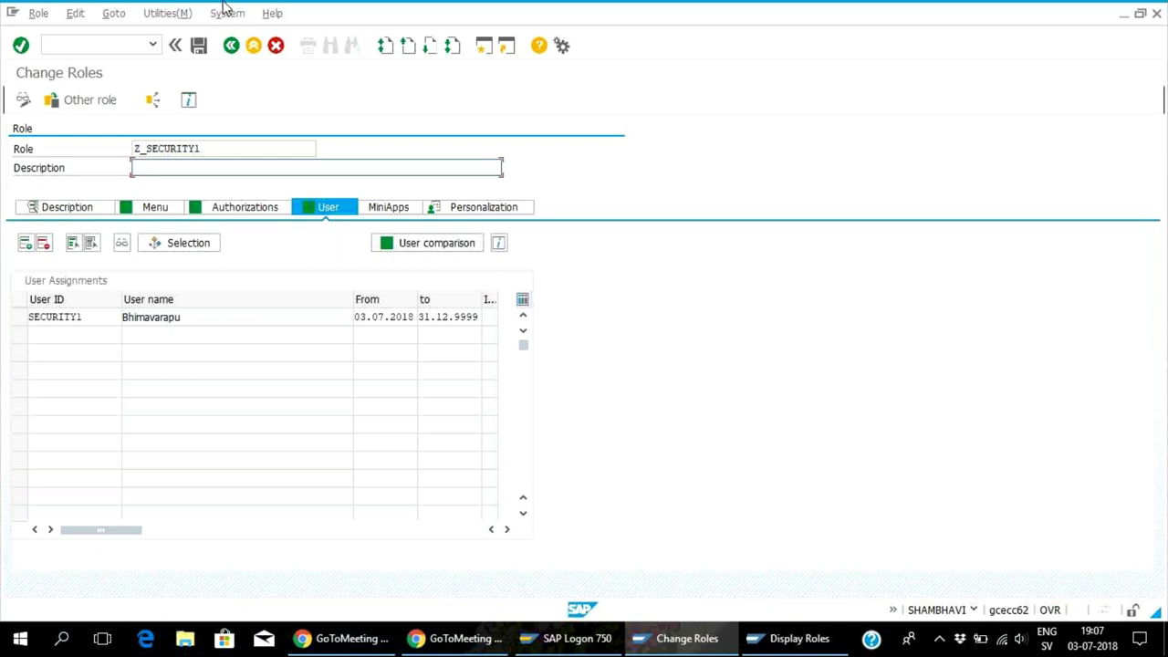
# - Leave the role Z_SECURITY1 and reopen Role Maintenance with transaction PFCG
pyautogui.click(234, 53)
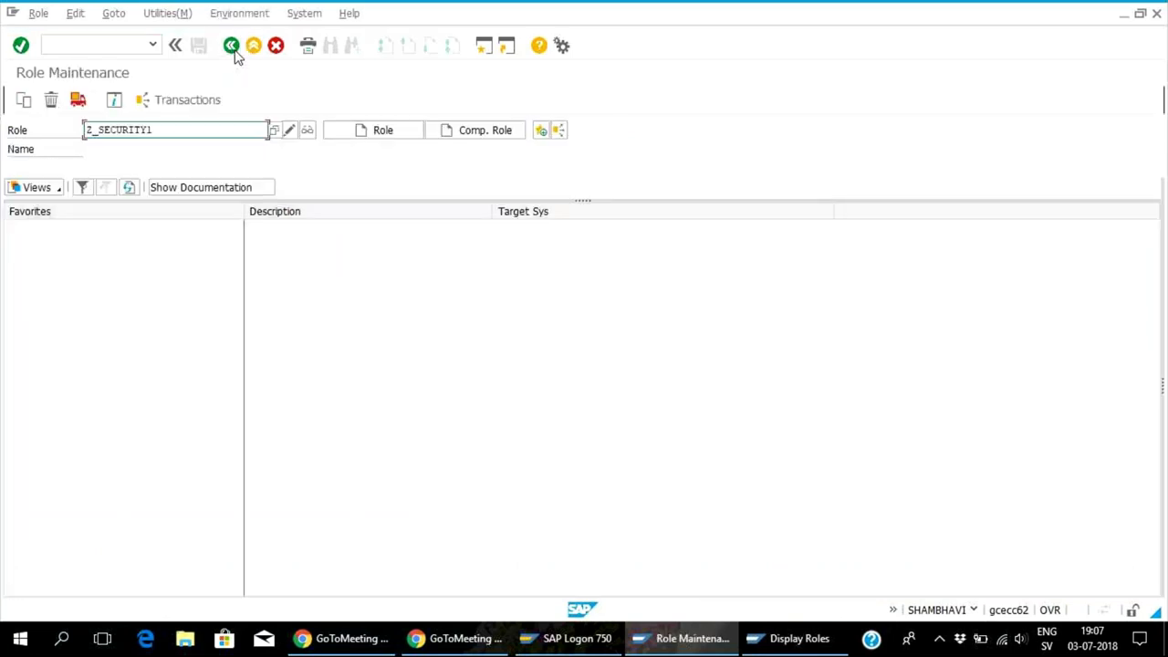
pyautogui.click(234, 53)
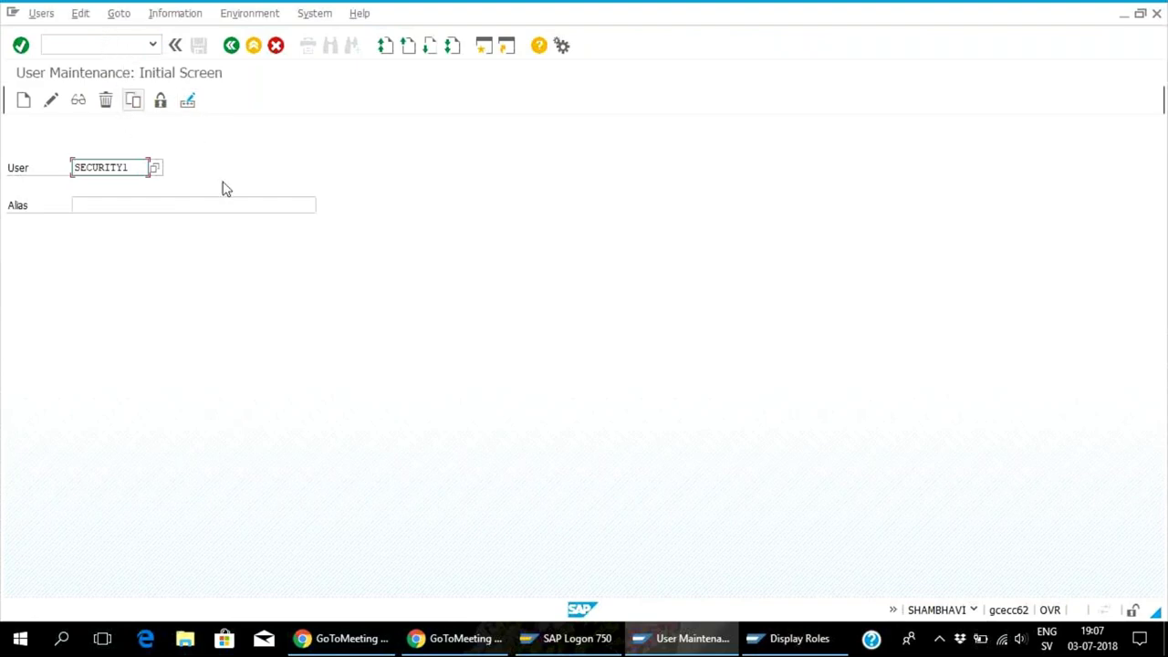
pyautogui.click(125, 46)
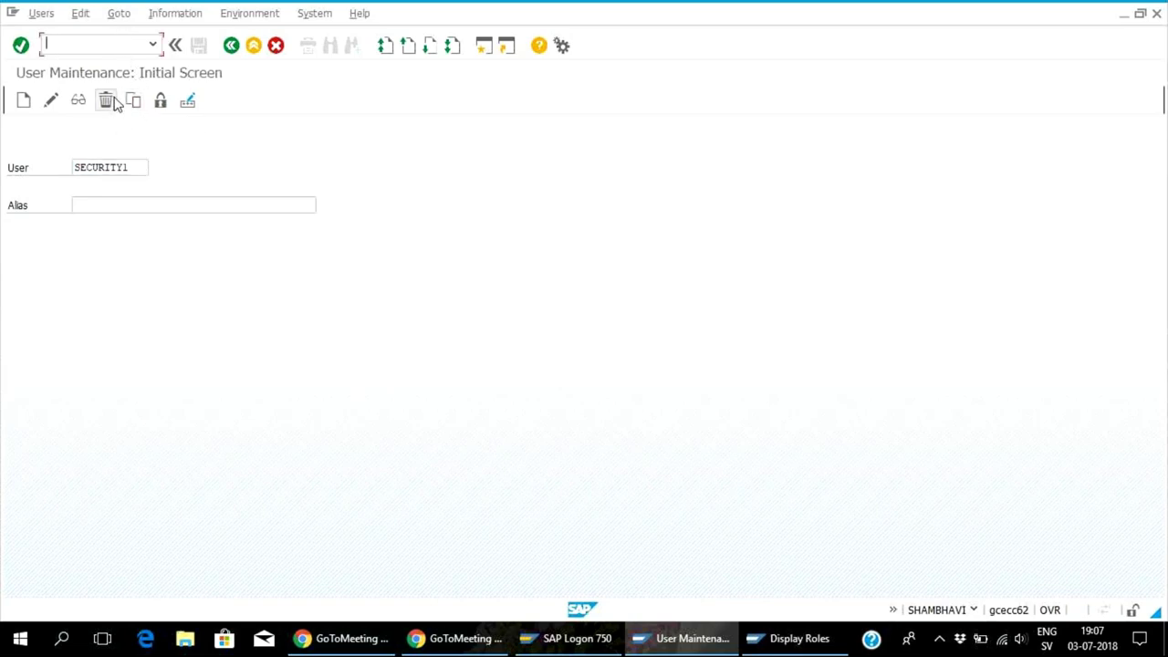
pyautogui.write('pfdg')
pyautogui.press('Return')
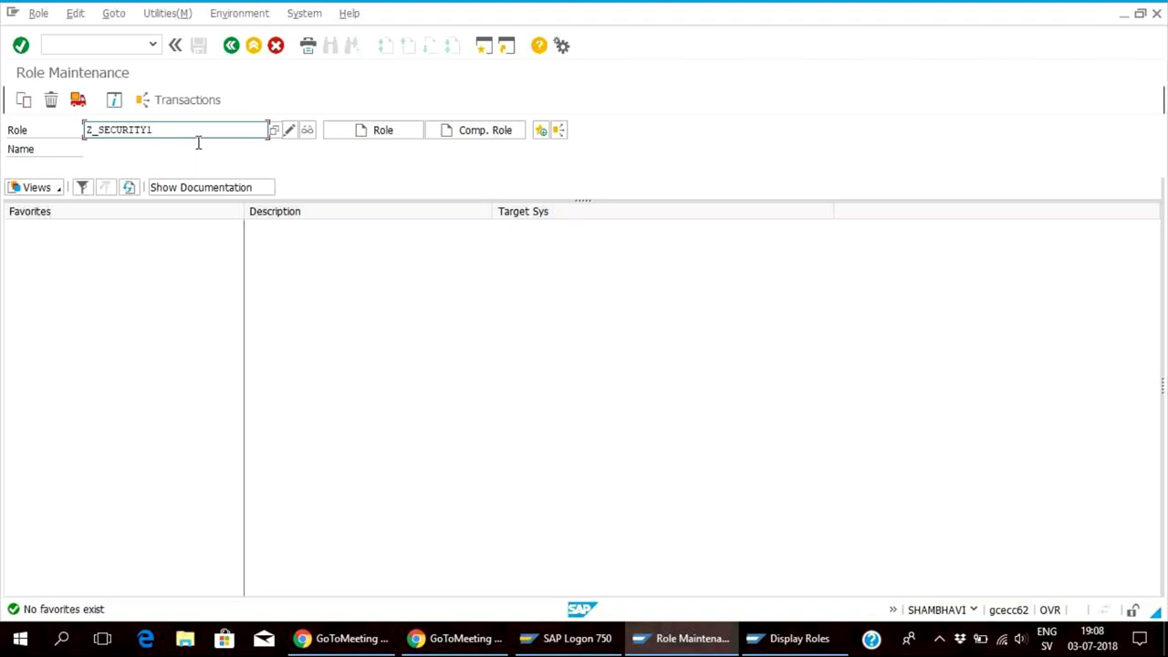
# - In the SECURITY1 user's session, return to Role Maintenance and try to create the role Z_SECURITY1
pyautogui.click(815, 644)
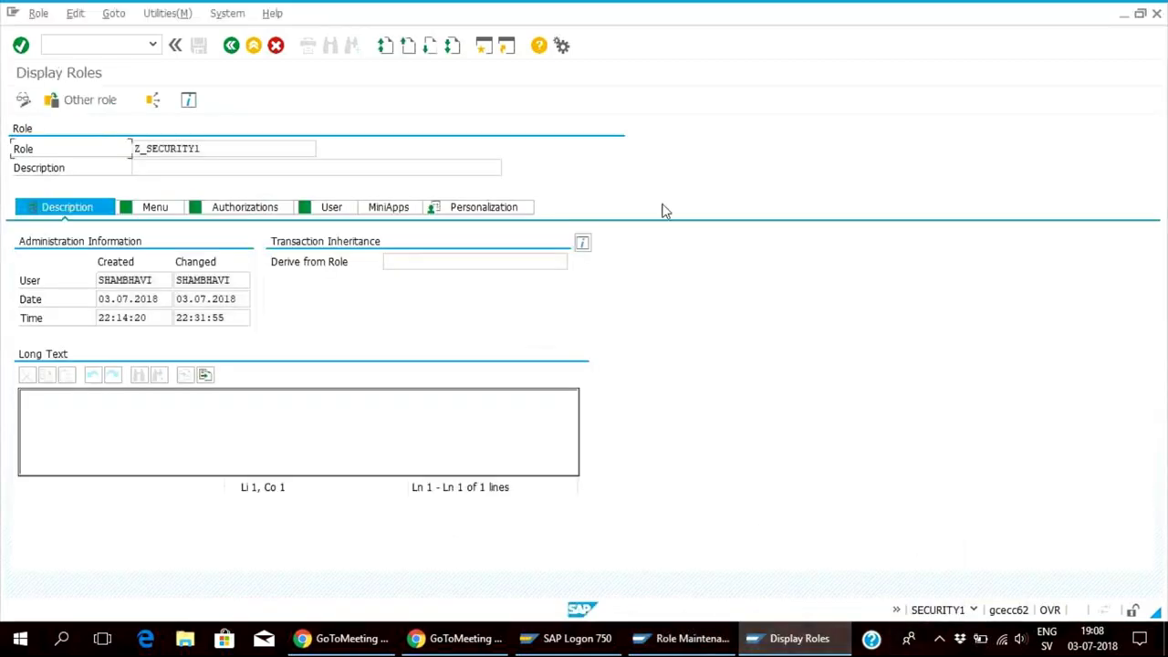
pyautogui.click(81, 44)
pyautogui.write('pfd')
pyautogui.write('g')
pyautogui.press('Return')
pyautogui.click(232, 45)
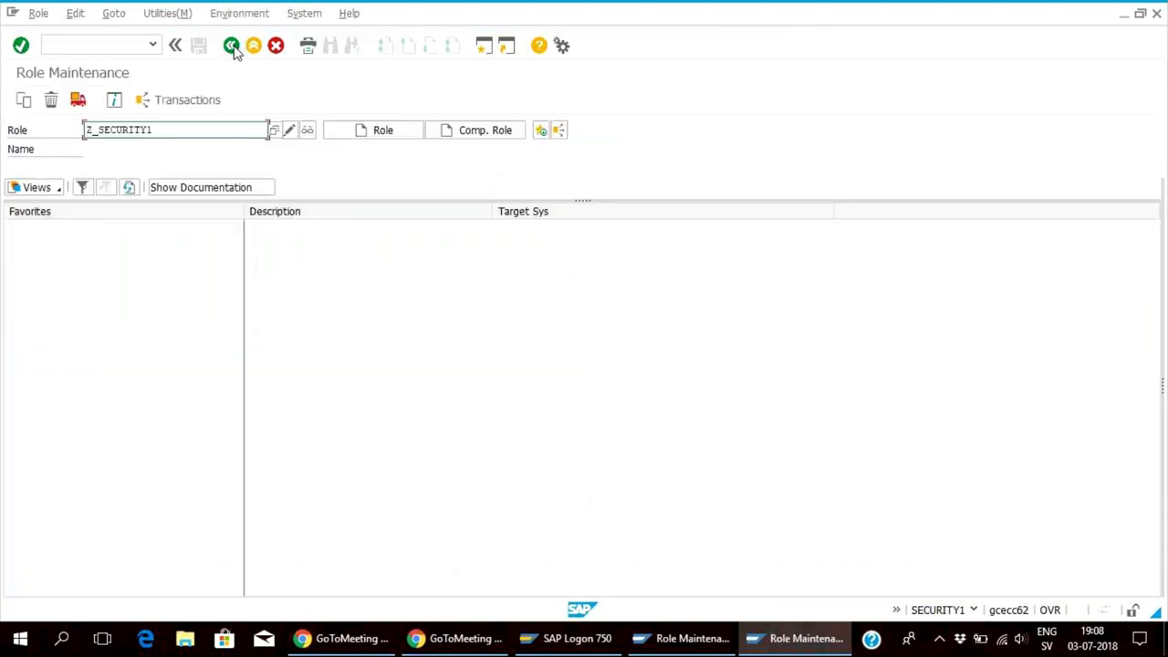
pyautogui.click(362, 135)
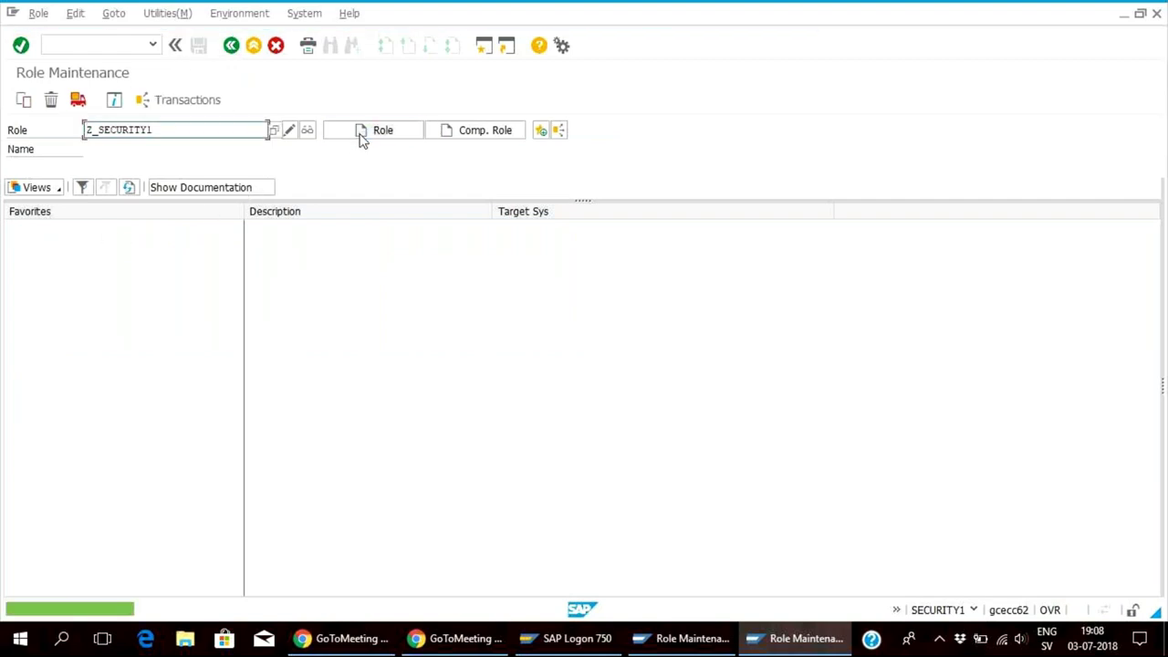
# - Replace the role name with Z_SECURITY2 and try to create it as a single role
pyautogui.click(219, 126)
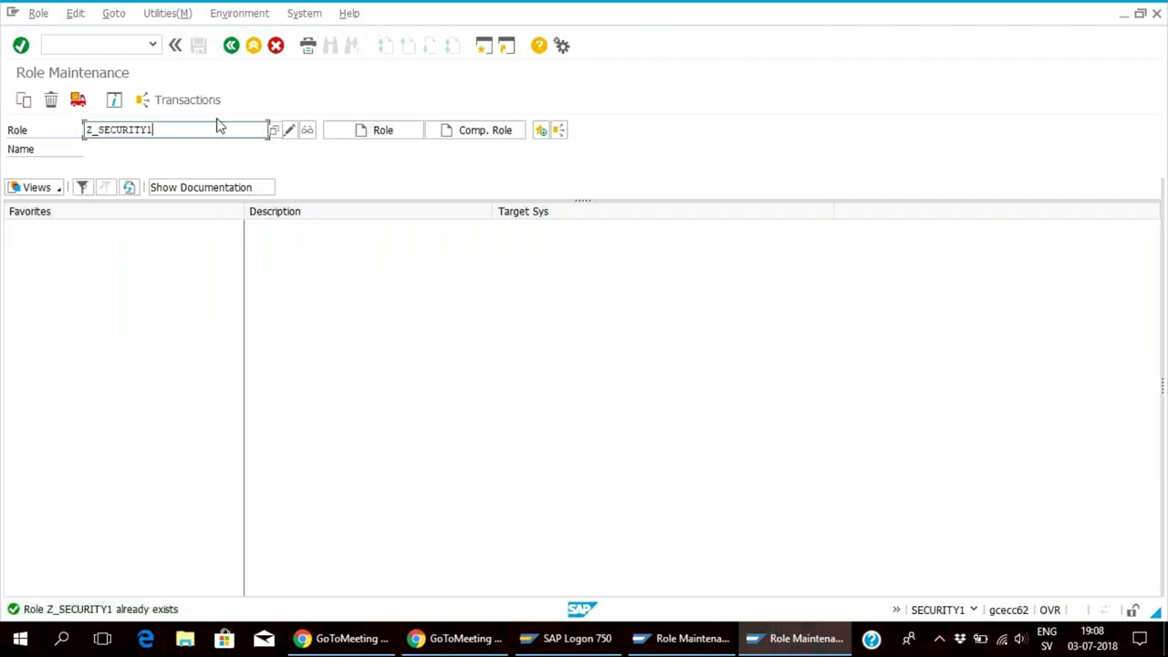
pyautogui.press('BackSpace')
pyautogui.press('BackSpace')
pyautogui.press('BackSpace')
pyautogui.press('BackSpace')
pyautogui.press('BackSpace')
pyautogui.press('BackSpace')
pyautogui.press('BackSpace')
pyautogui.press('BackSpace')
pyautogui.press('BackSpace')
pyautogui.press('BackSpace')
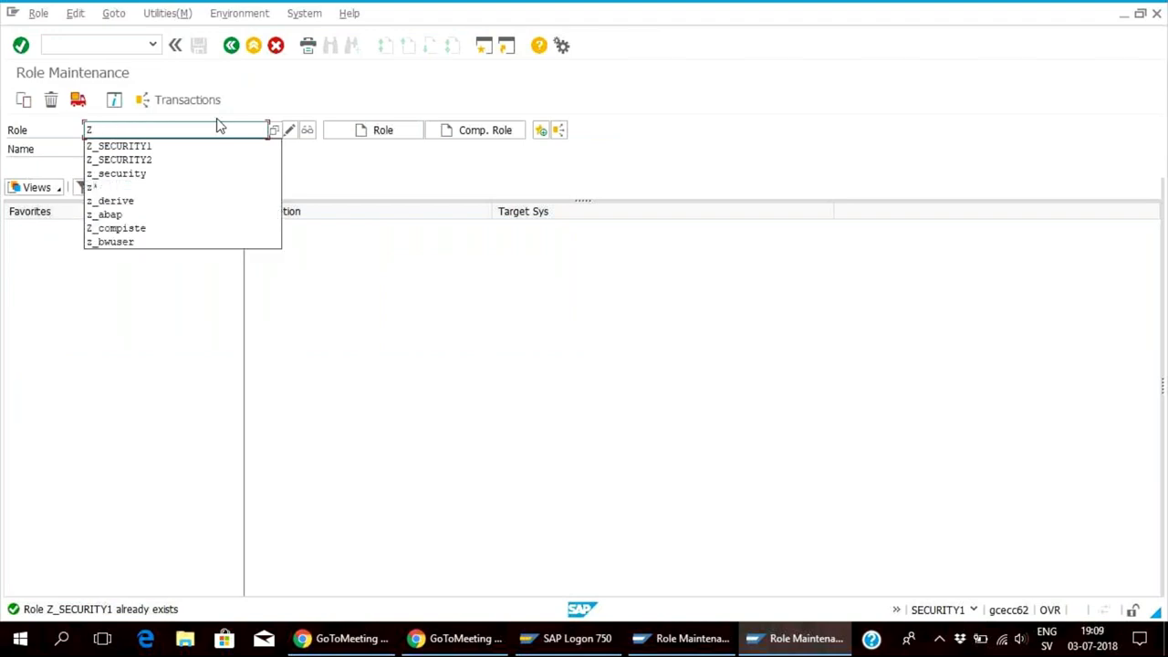
pyautogui.click(149, 160)
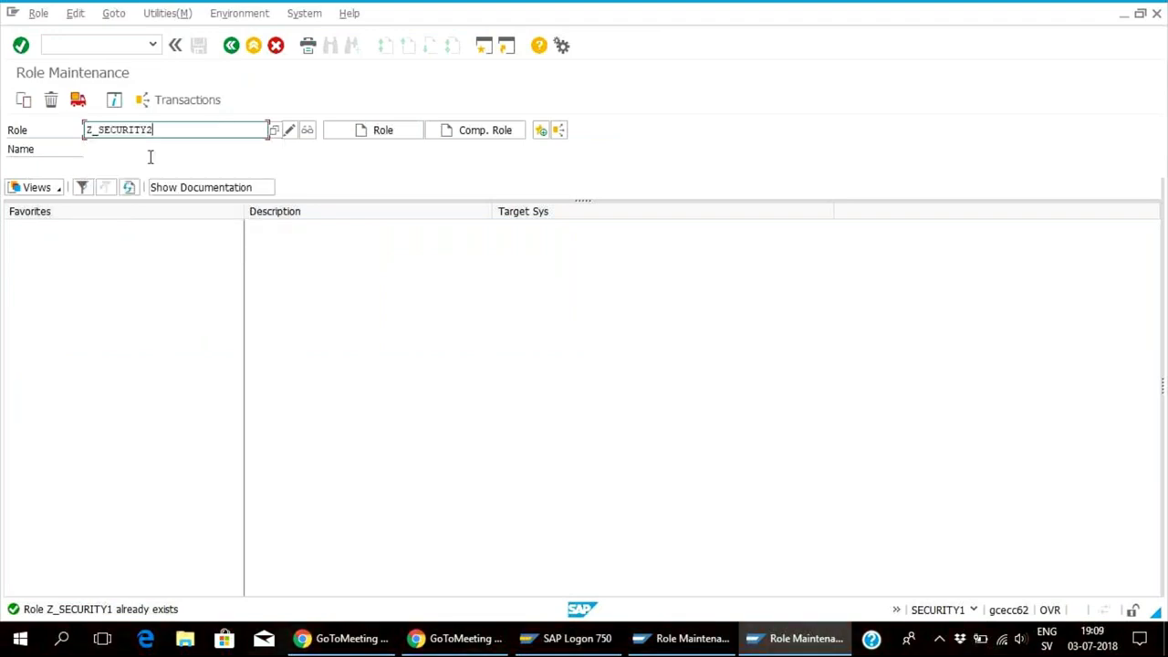
pyautogui.click(340, 131)
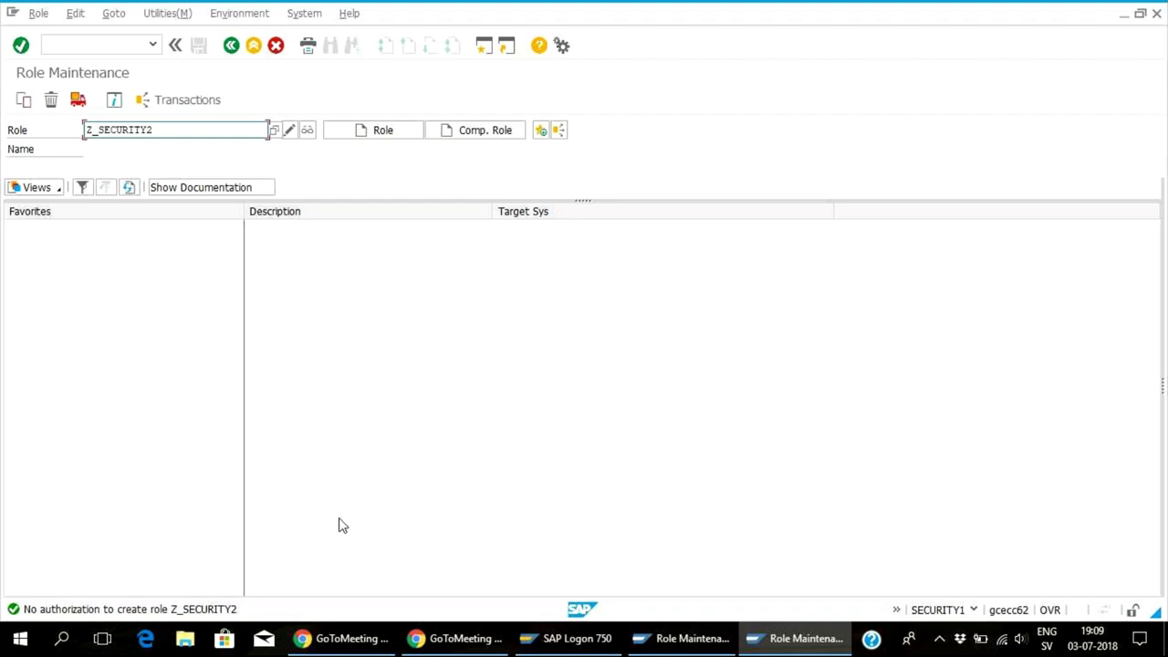
# - Run /nsu53 to display the authorization data for the last failed check
pyautogui.write('su53')
pyautogui.press('BackSpace')
pyautogui.press('BackSpace')
pyautogui.press('BackSpace')
pyautogui.press('BackSpace')
pyautogui.click(97, 42)
pyautogui.write('su')
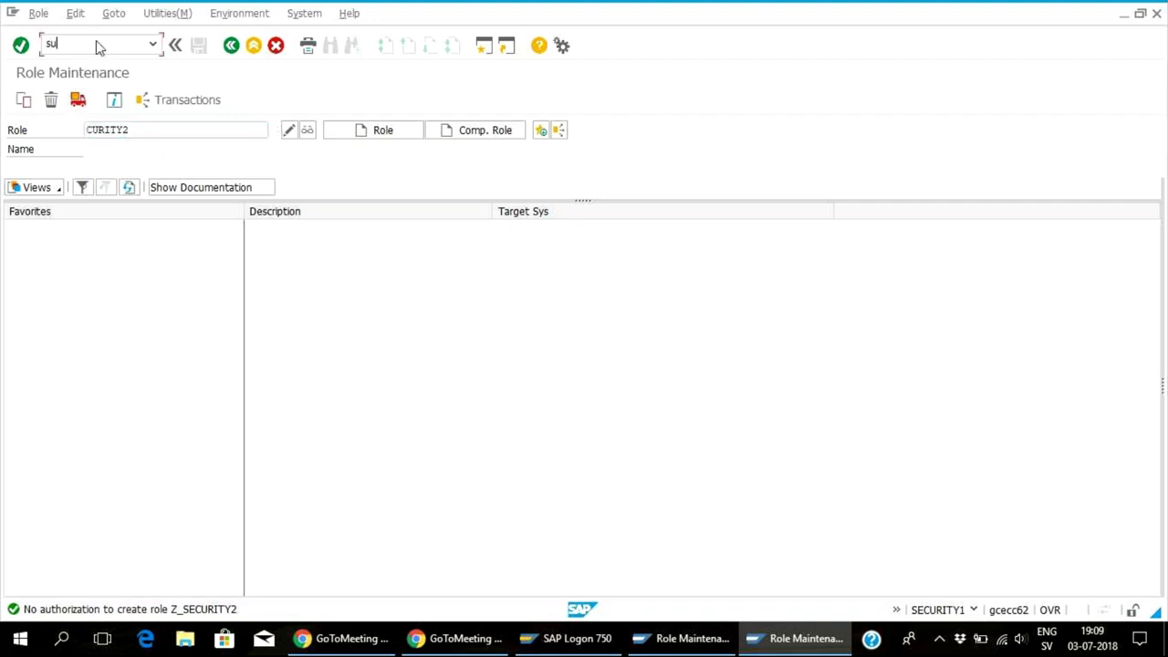
pyautogui.write('53')
pyautogui.press('Return')
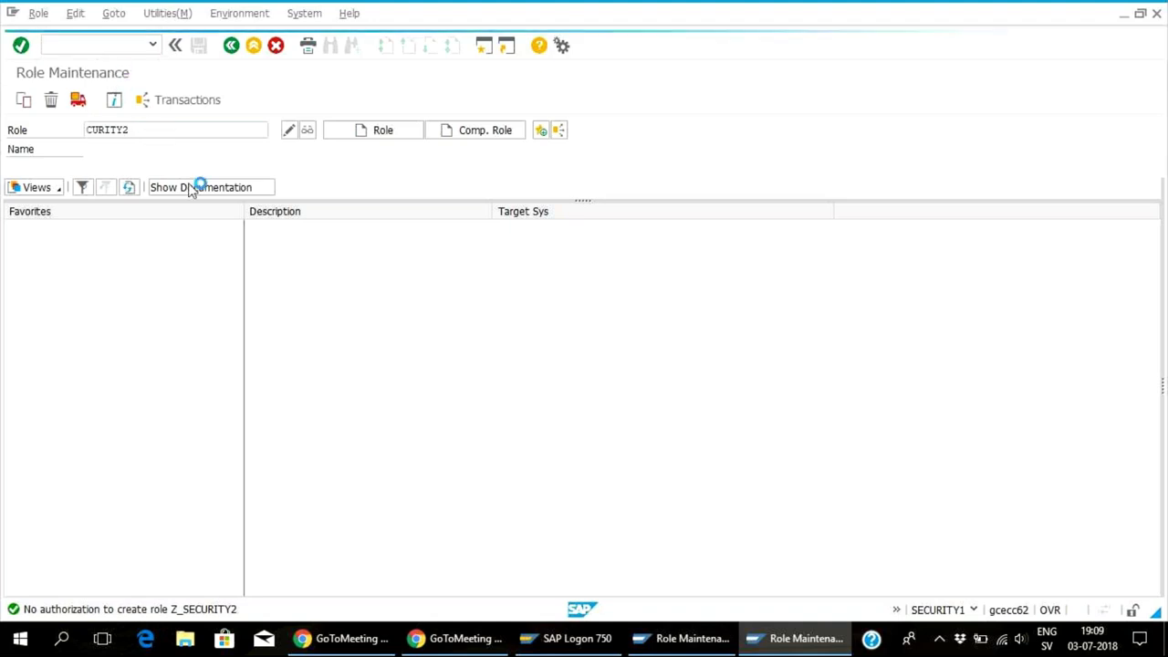
pyautogui.click(86, 45)
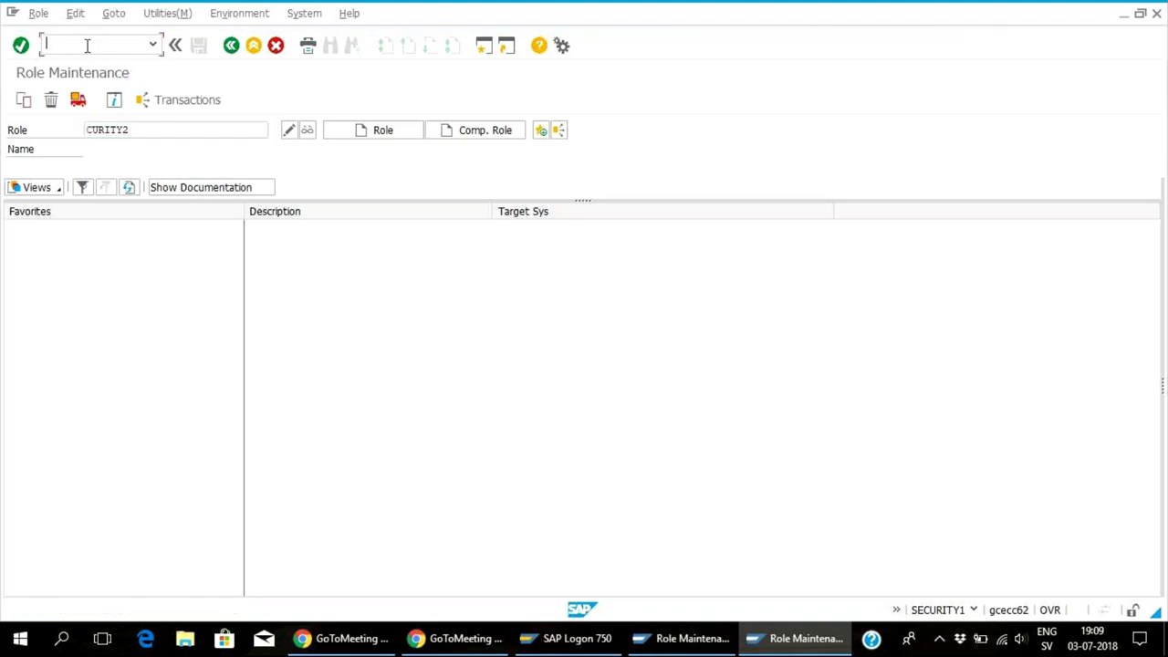
pyautogui.write('/nsu53')
pyautogui.press('Return')
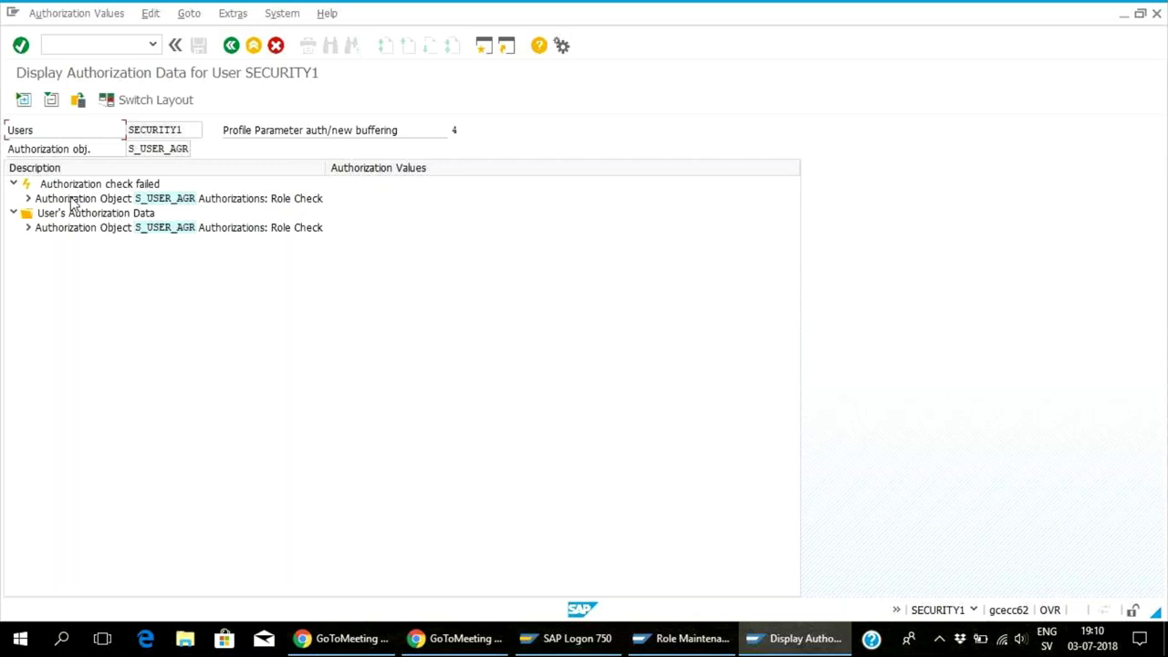
# - Examine the S_USER_AGR entries under the failed check and the user's authorization data, and select the failed object's name
pyautogui.click(28, 199)
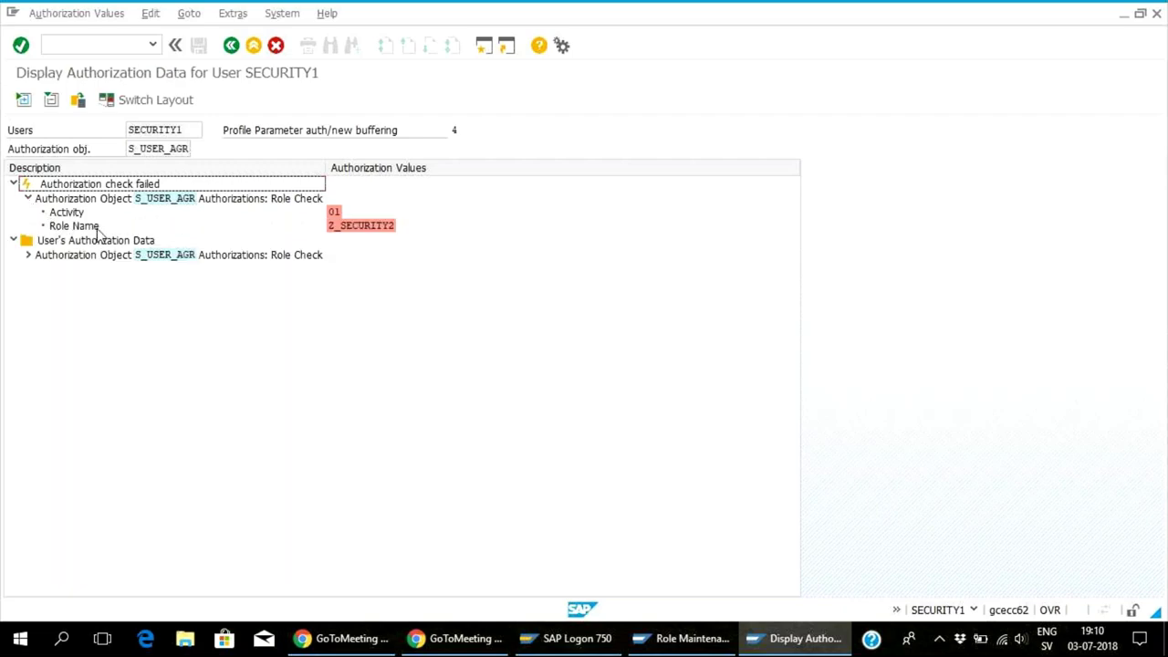
pyautogui.click(28, 255)
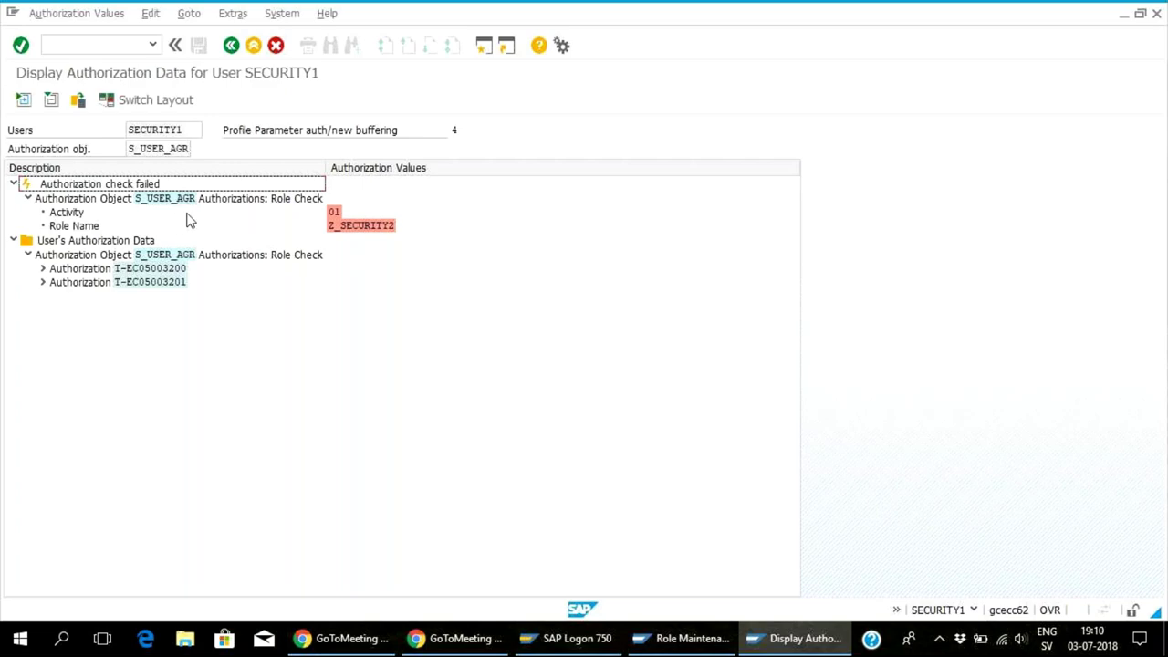
pyautogui.click(12, 184)
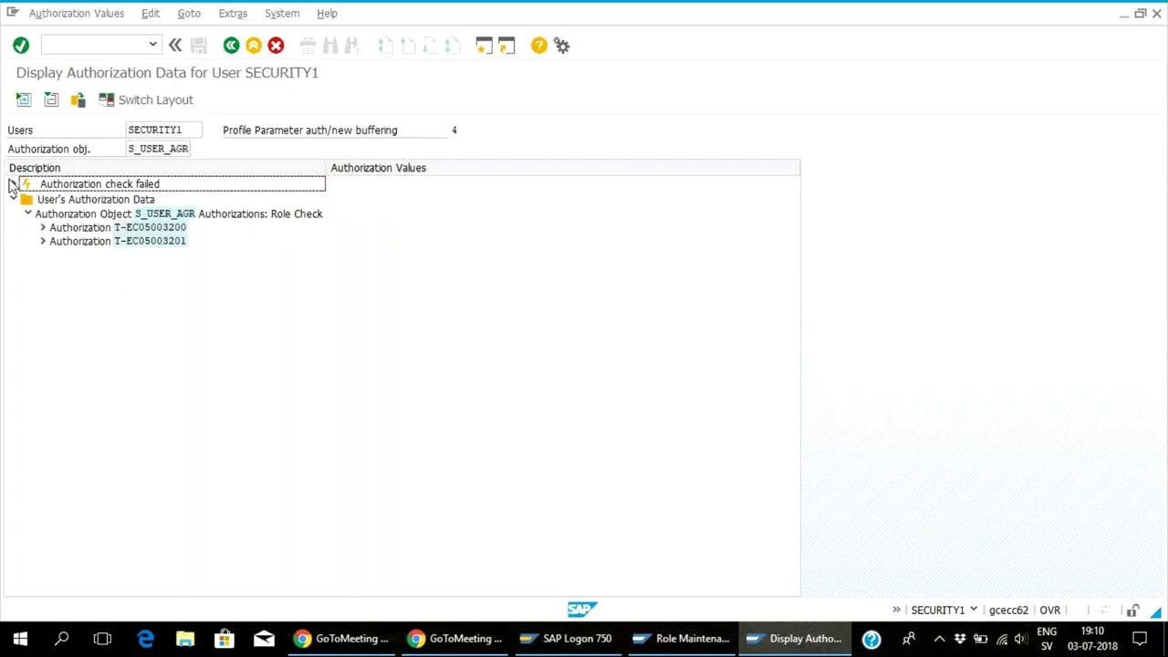
pyautogui.click(12, 184)
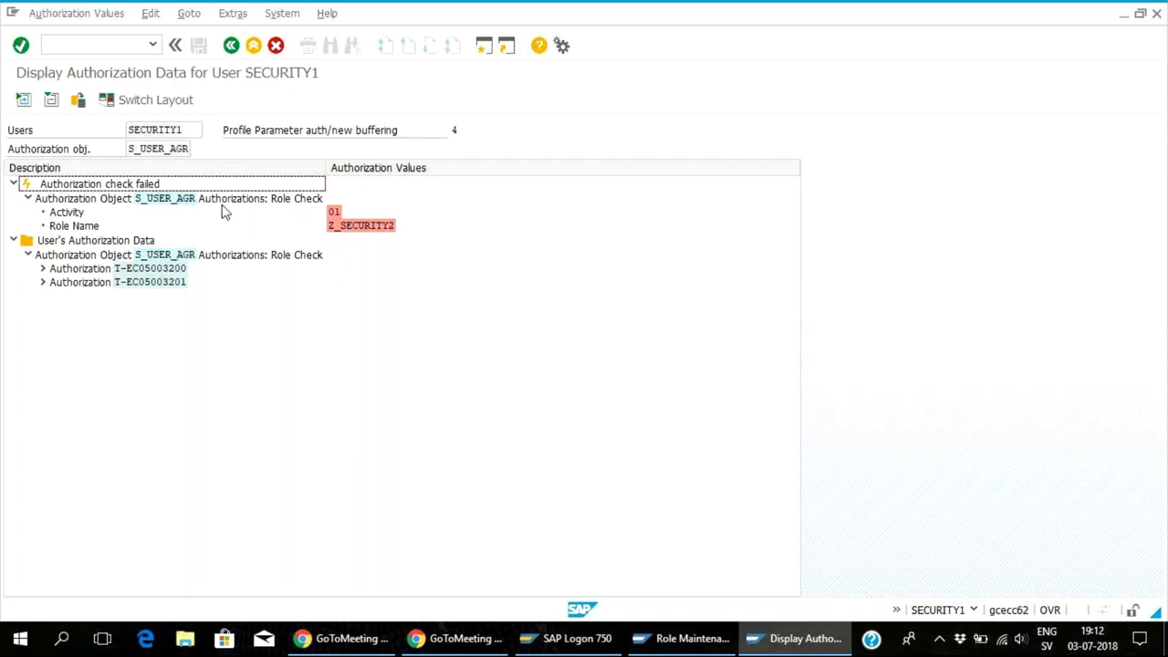
pyautogui.click(137, 199)
pyautogui.click(146, 199)
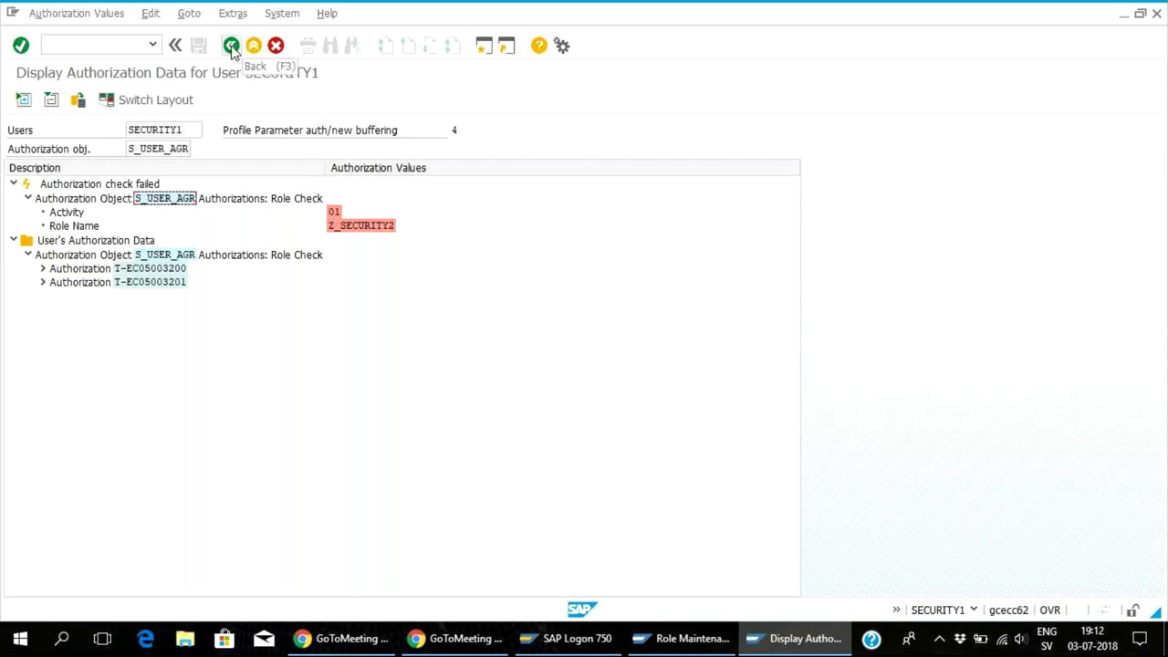
# - In the administrator's Role Maintenance session, open role Z_SECURITY1 for change and display its authorization data for editing
pyautogui.moveTo(777, 644)
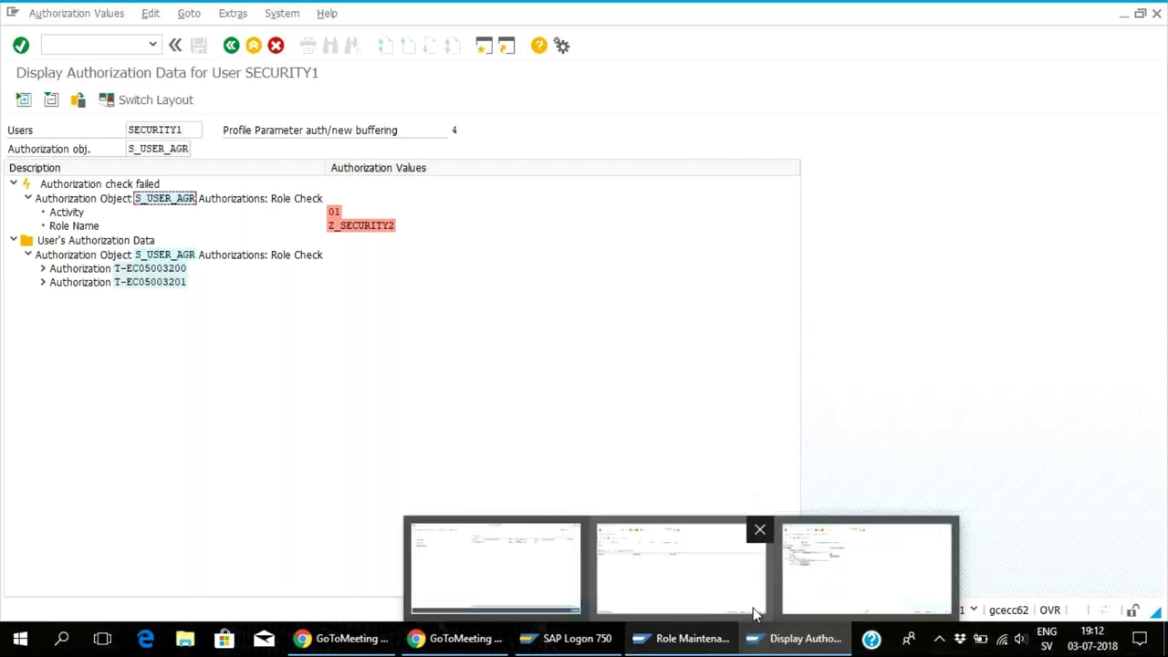
pyautogui.moveTo(755, 615)
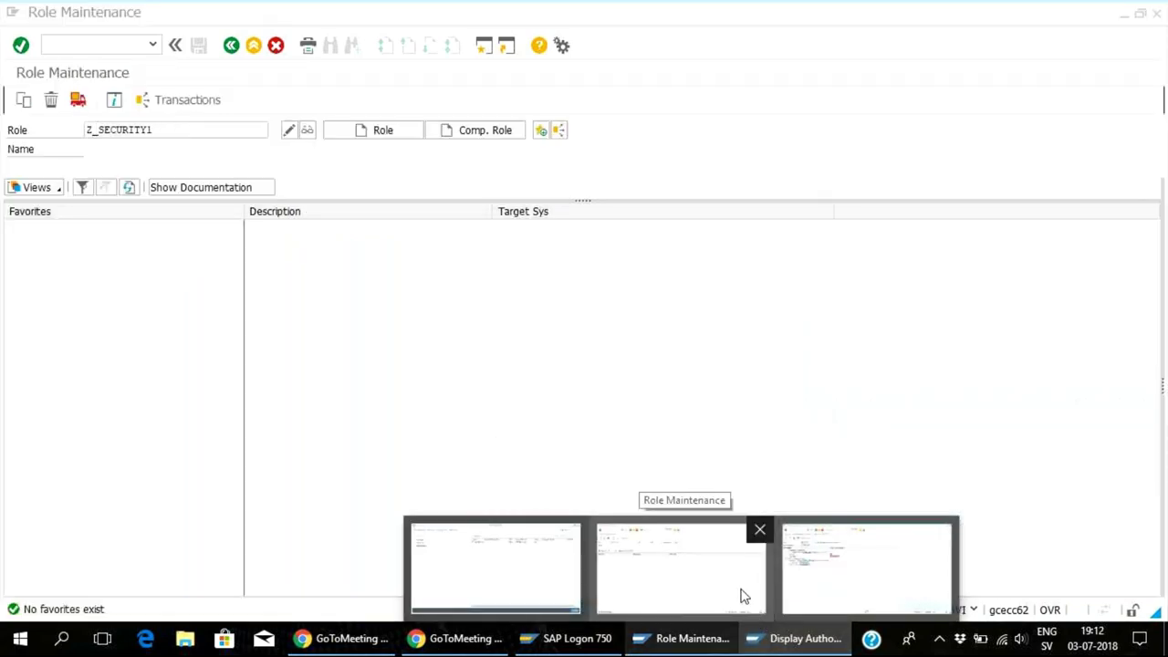
pyautogui.click(743, 594)
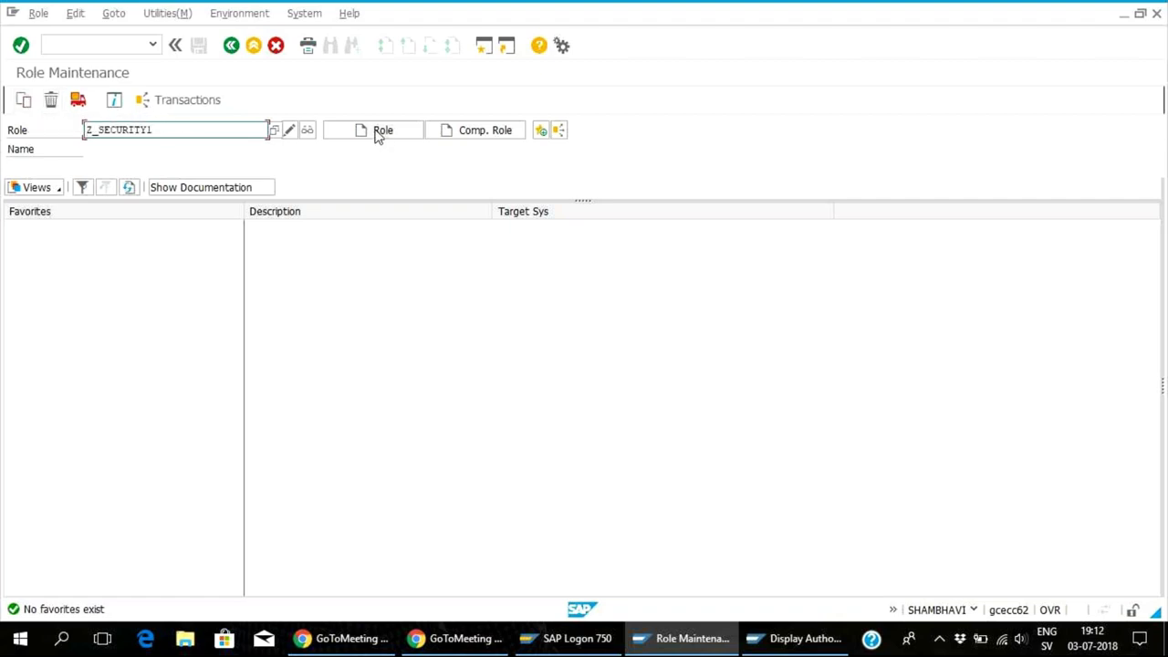
pyautogui.click(288, 132)
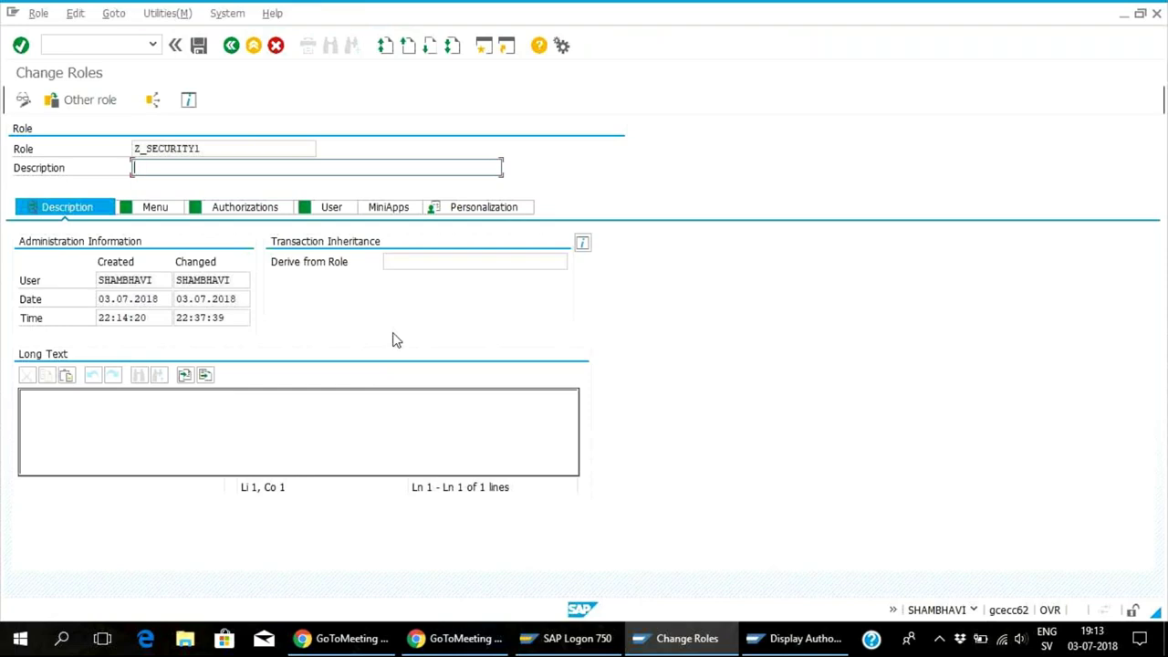
pyautogui.click(252, 207)
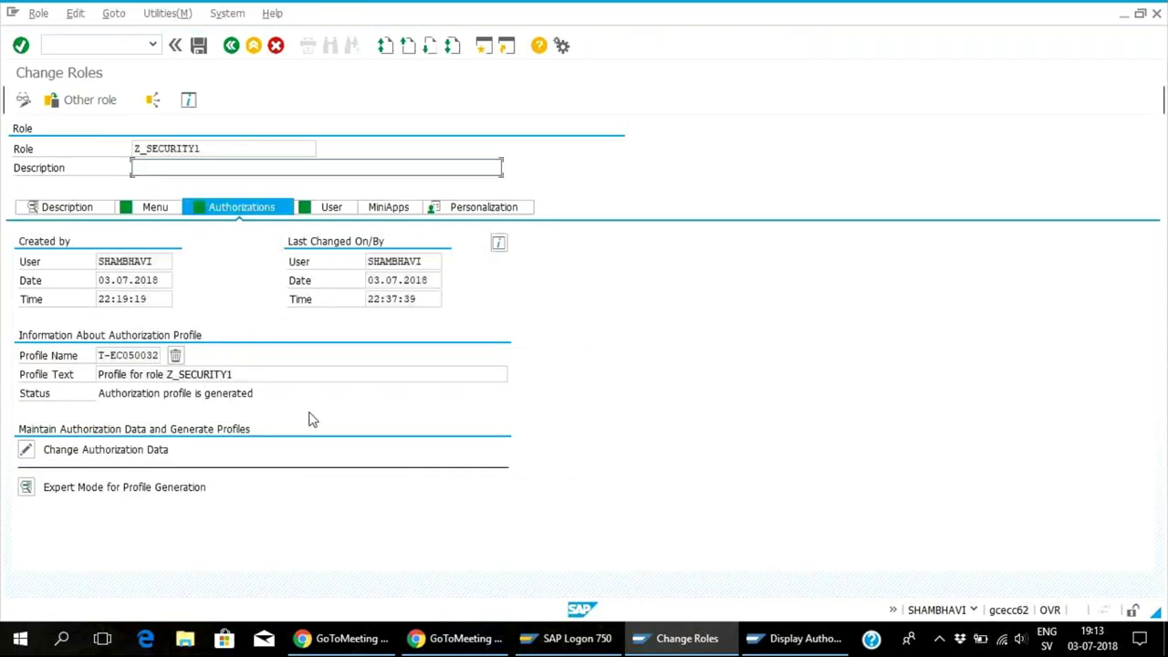
pyautogui.click(27, 450)
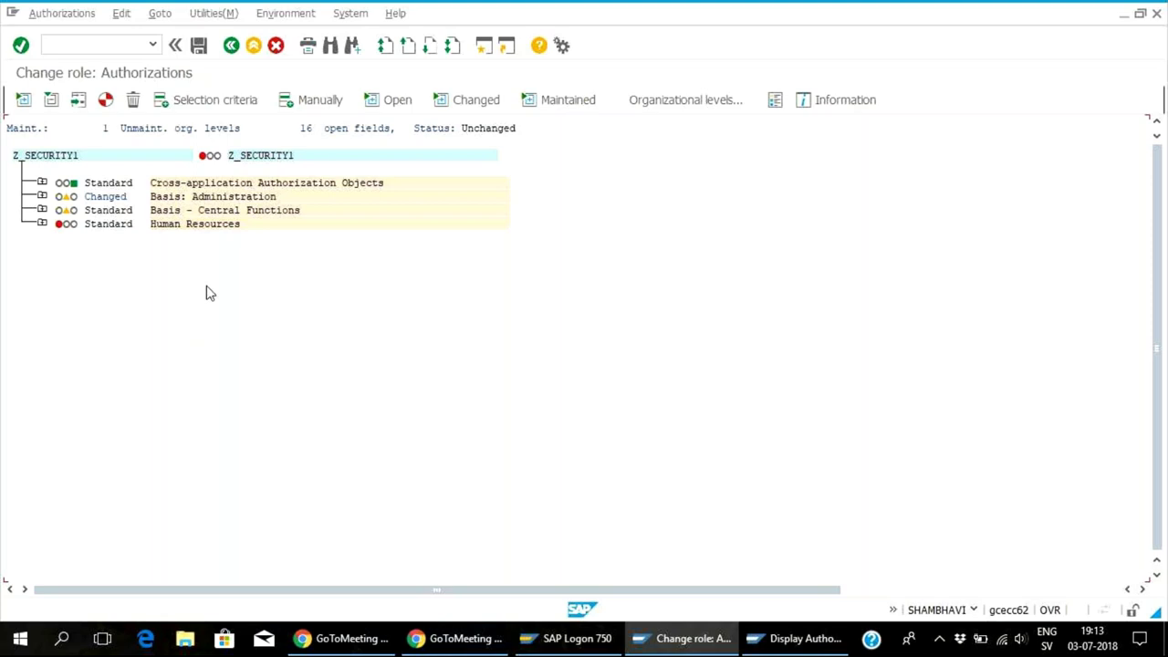
# - Find the authorization object S_USER_AGR in the role's authorizations
pyautogui.hotkey('ctrl', 'f')
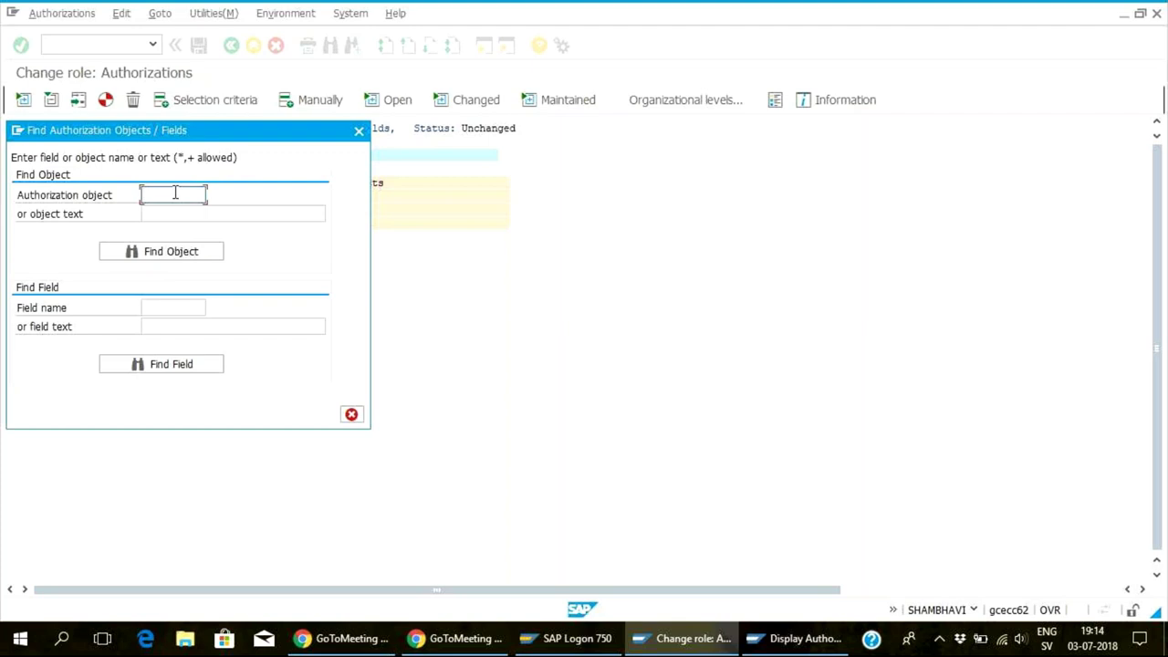
pyautogui.write('S_USER_AGR')
pyautogui.click(178, 255)
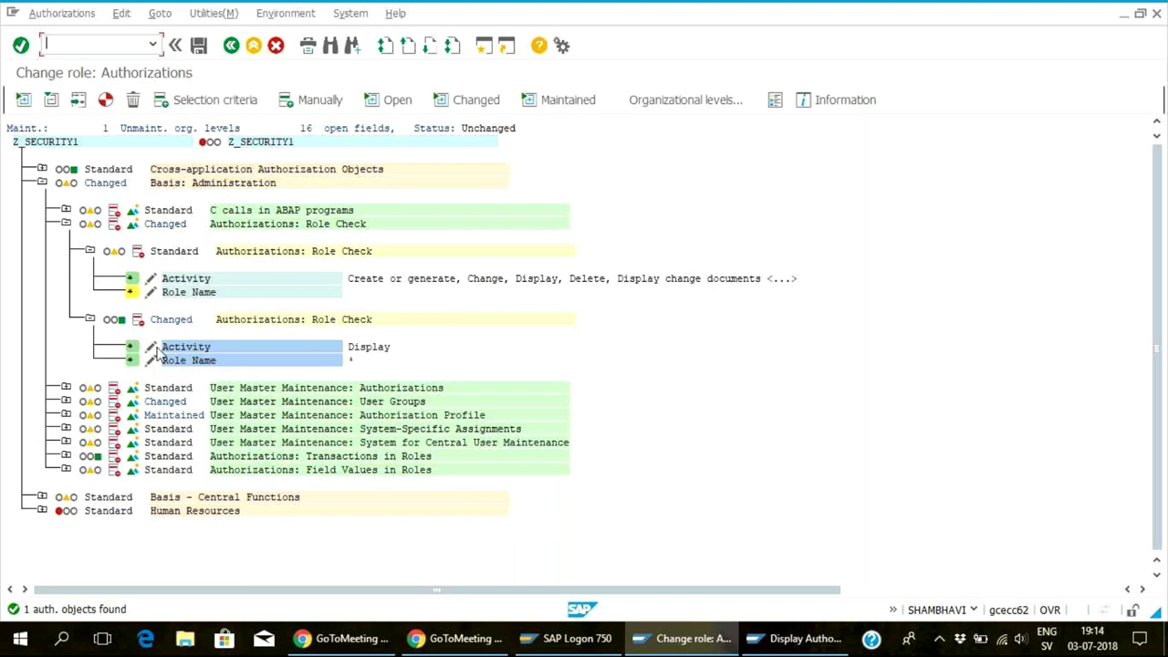
# - Add activity 01 Create or generate to the changed Role Check authorization and generate the role's profile
pyautogui.click(152, 349)
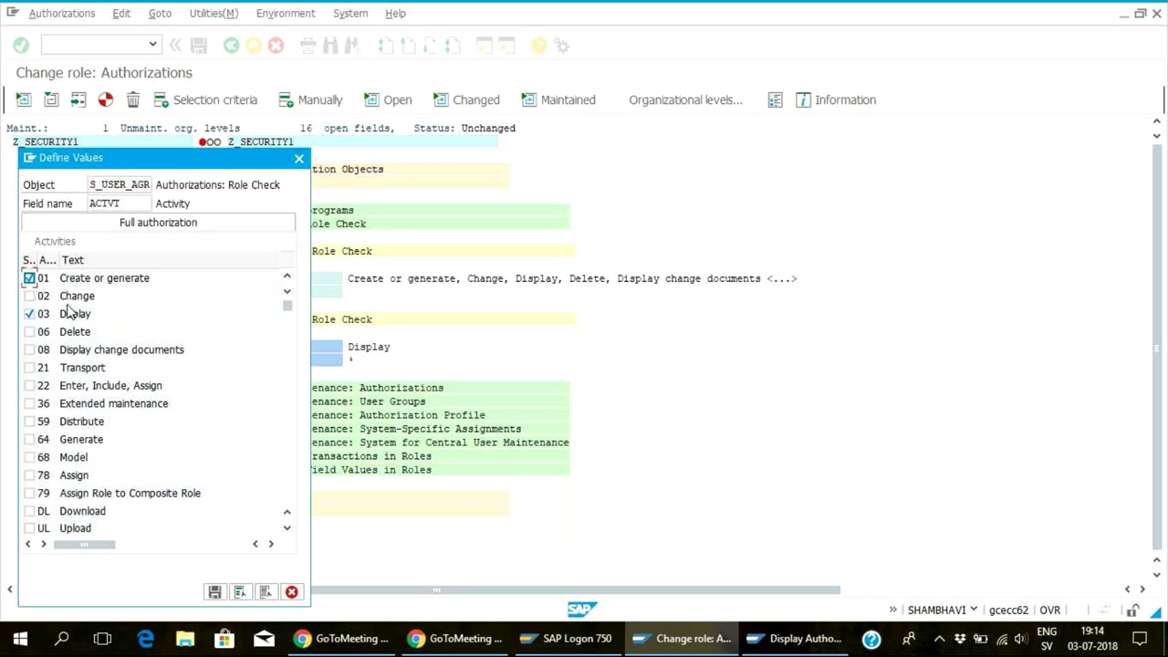
pyautogui.click(215, 593)
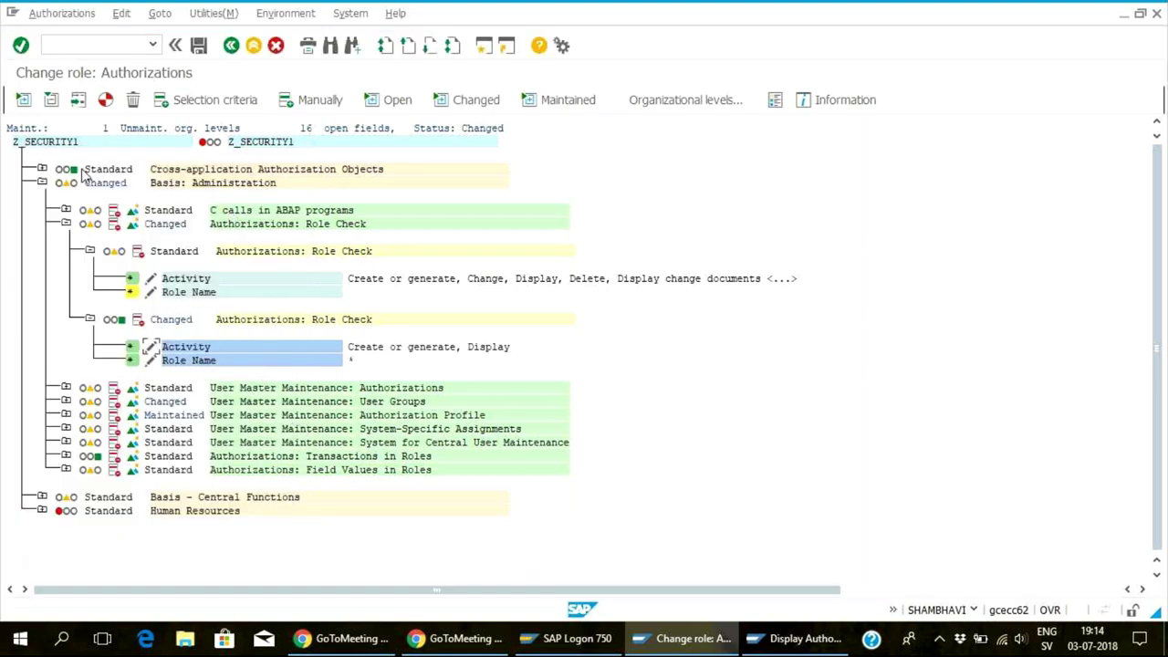
pyautogui.click(105, 100)
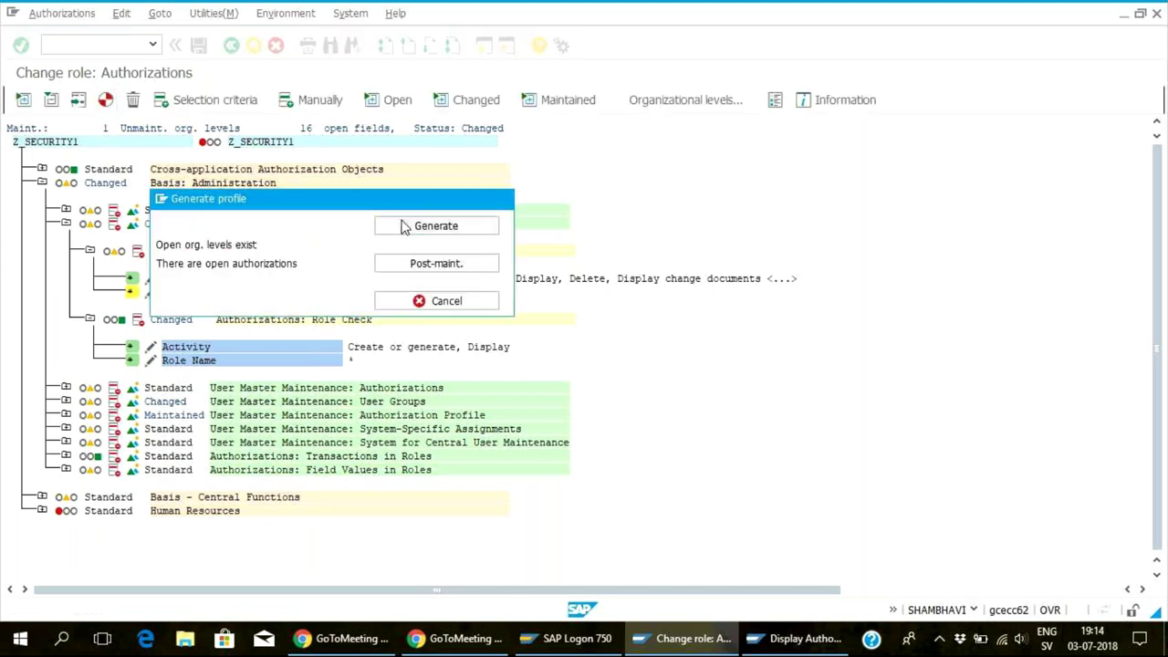
pyautogui.click(426, 265)
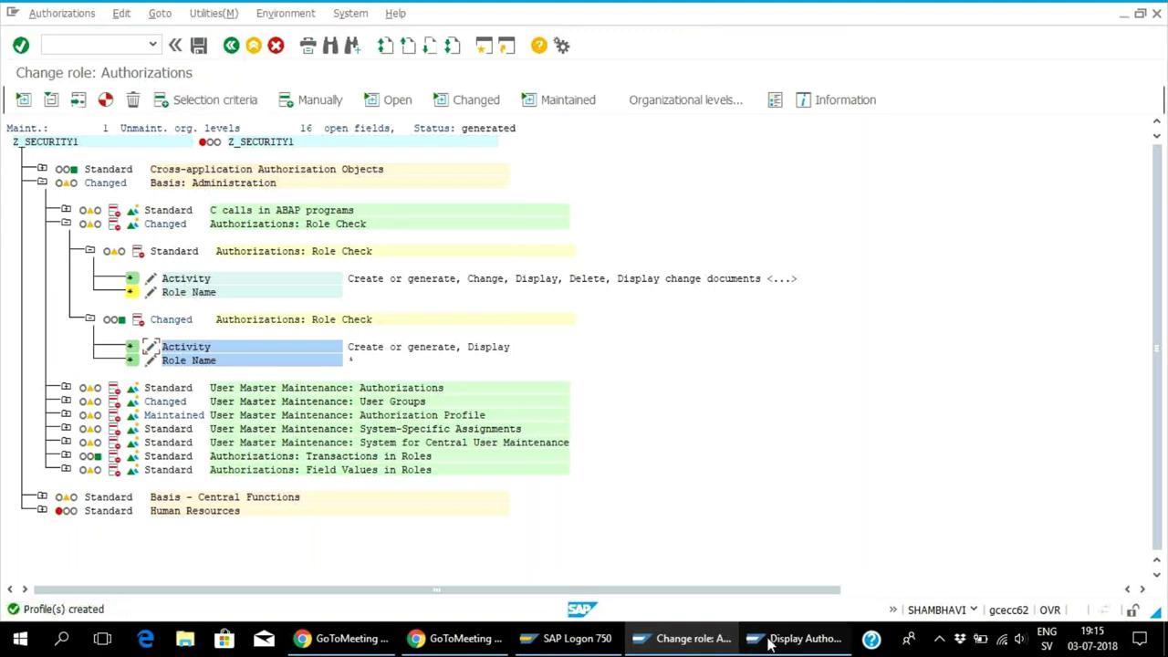
# - Switch to the SECURITY1 session and start Role Maintenance with transaction /npfcg
pyautogui.moveTo(769, 644)
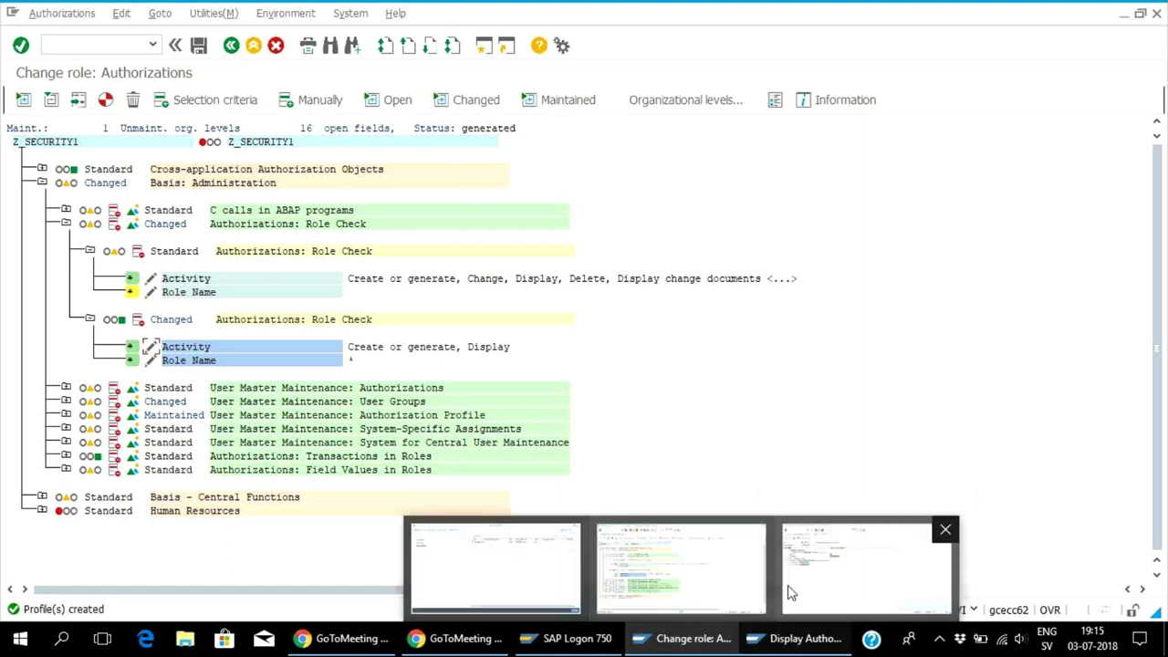
pyautogui.click(789, 590)
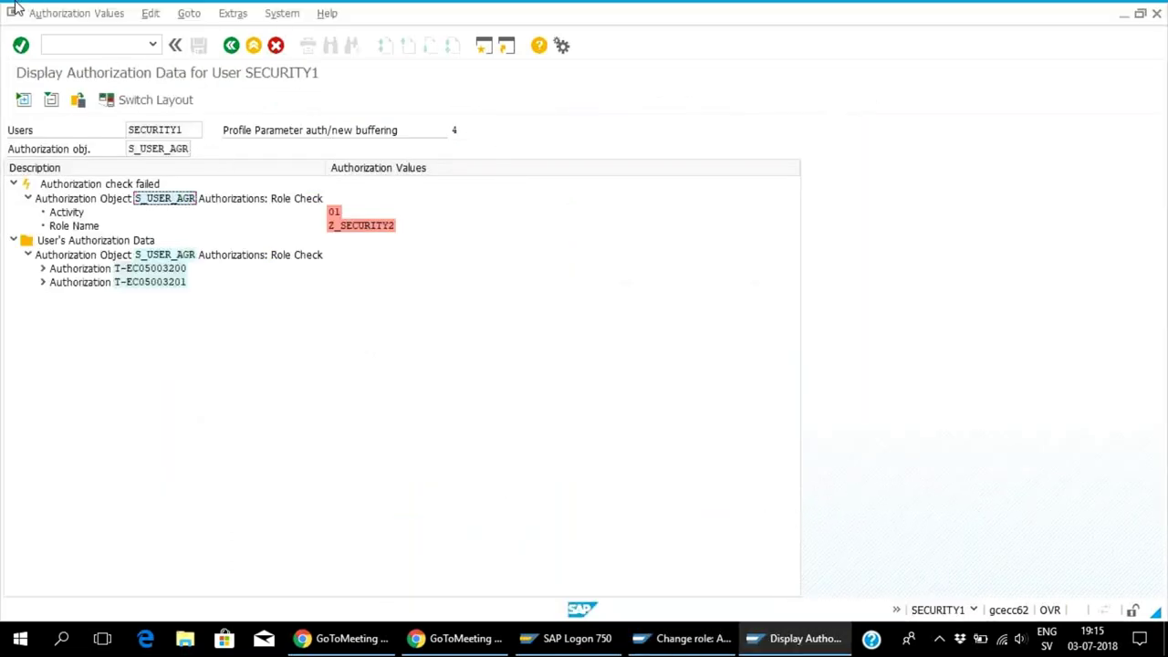
pyautogui.click(58, 42)
pyautogui.write('pfcg')
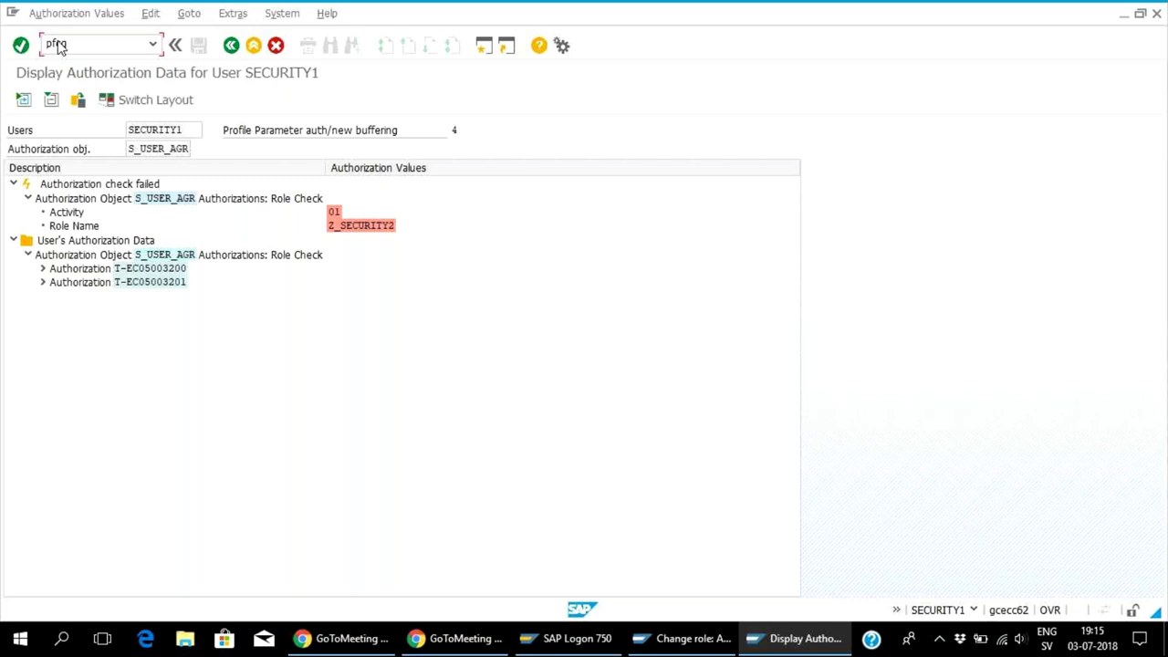
pyautogui.press('Home')
pyautogui.write('/n')
pyautogui.press('Return')
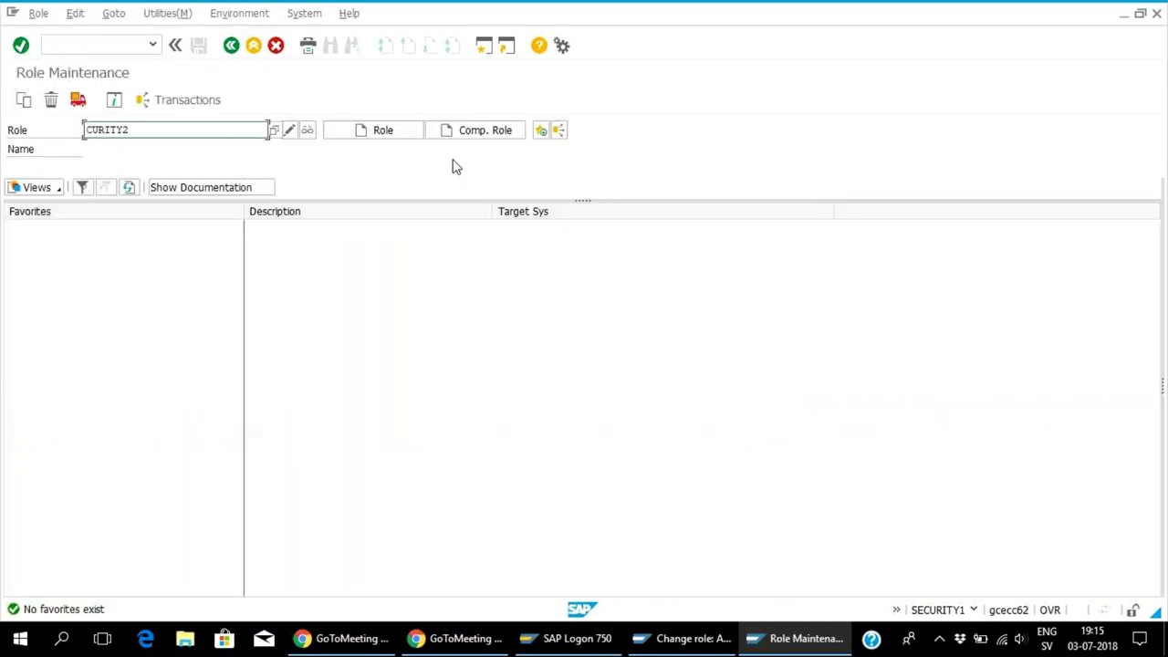
# - Try to create the single role Z_SECURITY2 in the SECURITY1 session
pyautogui.write('s')
pyautogui.press('BackSpace')
pyautogui.write('secu')
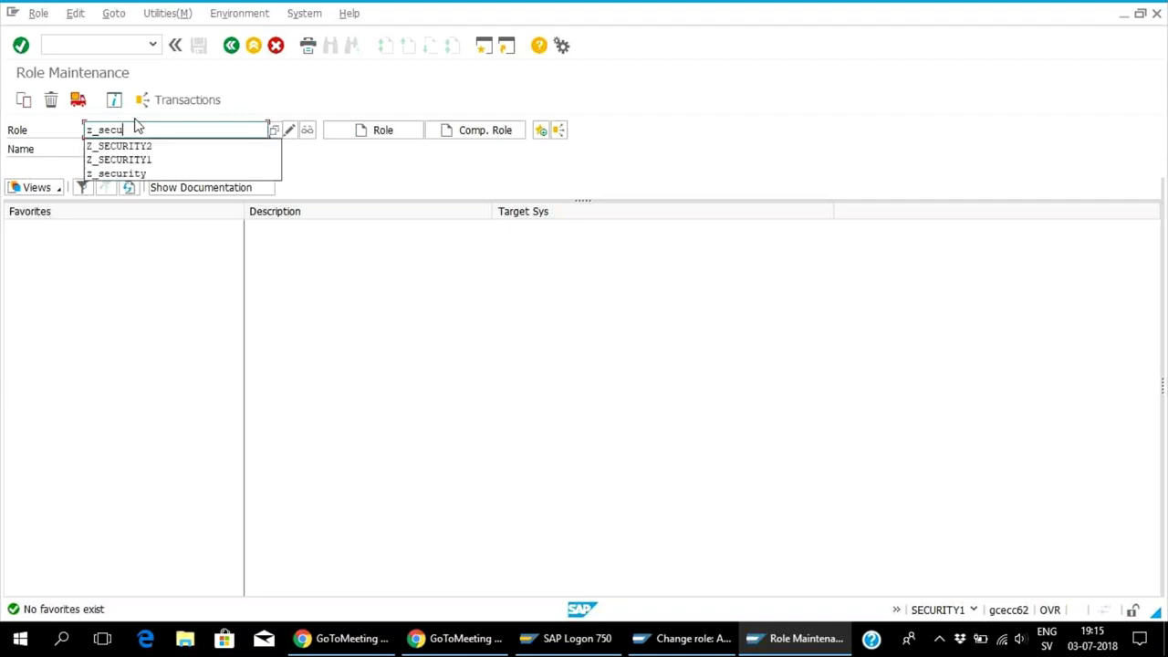
pyautogui.click(127, 146)
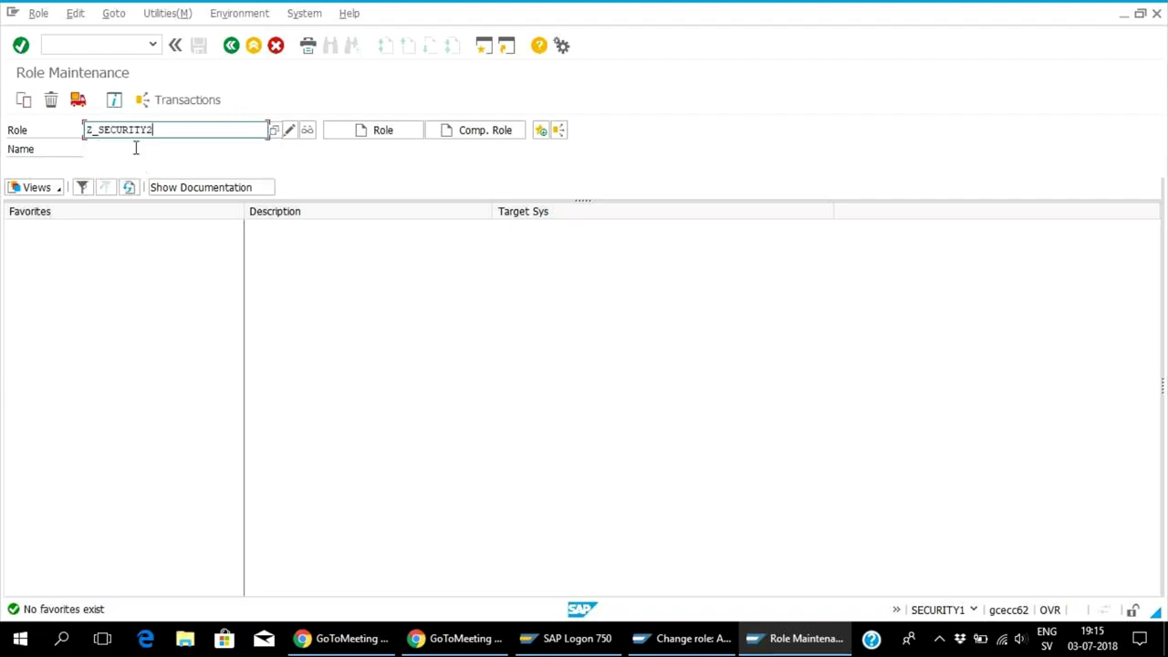
pyautogui.click(368, 135)
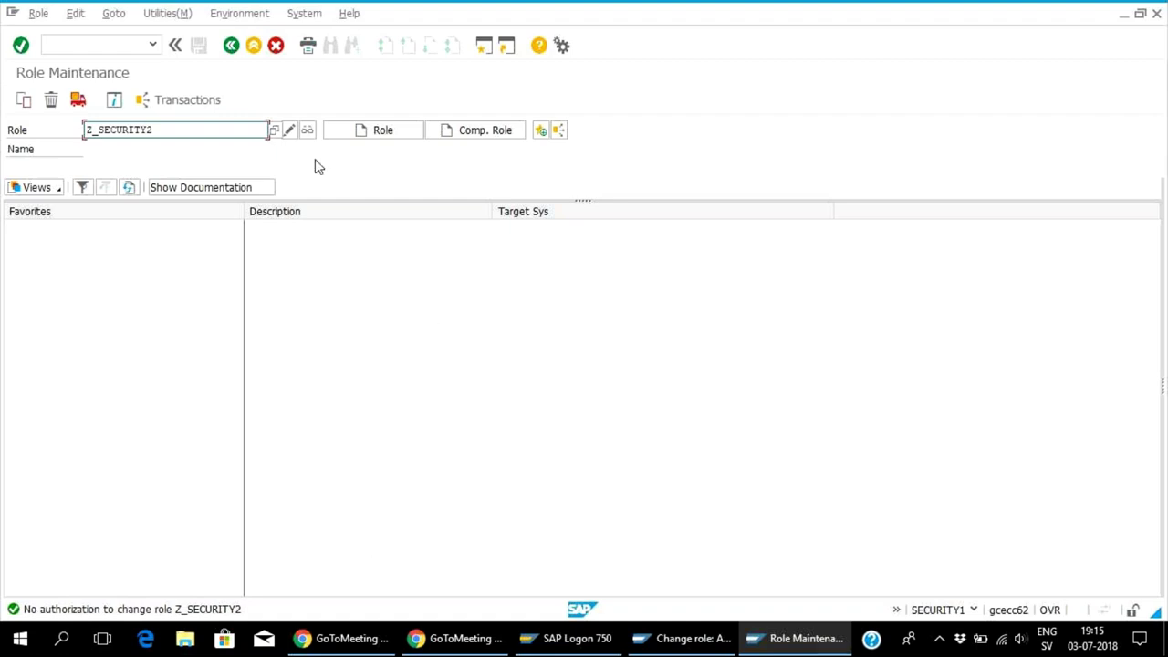
# - Display SECURITY1's failed authorization check and examine the S_USER_AGR entries under the failed check and the user's authorization data
pyautogui.click(102, 47)
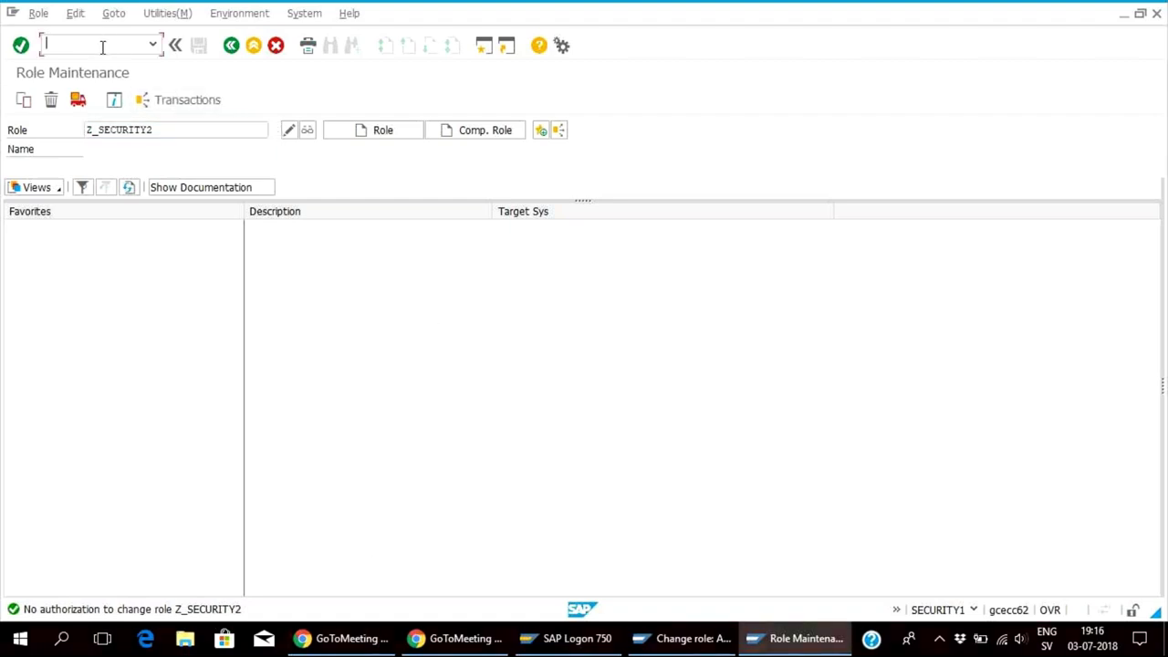
pyautogui.write('/')
pyautogui.press('Return')
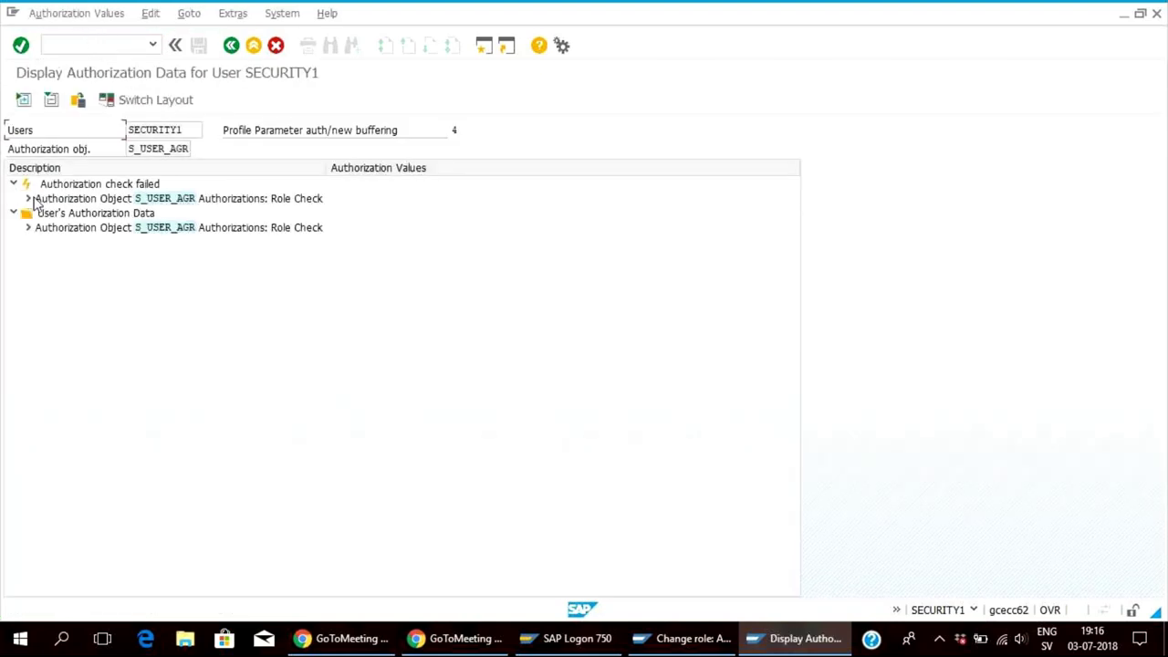
pyautogui.click(28, 198)
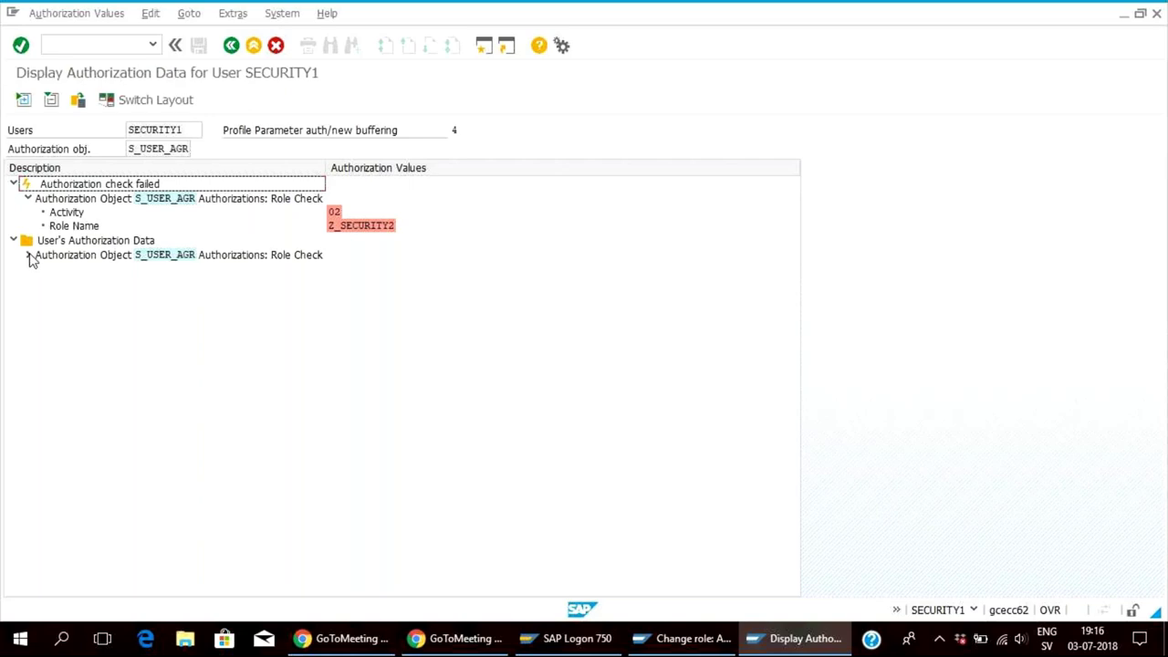
pyautogui.click(28, 255)
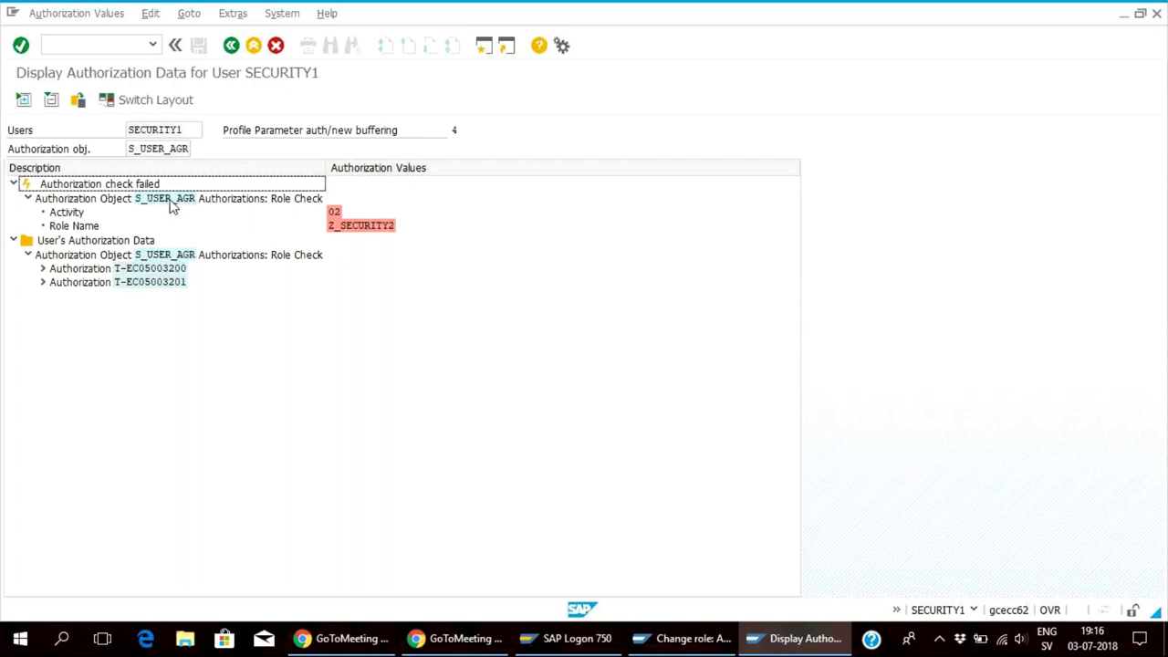
pyautogui.click(139, 199)
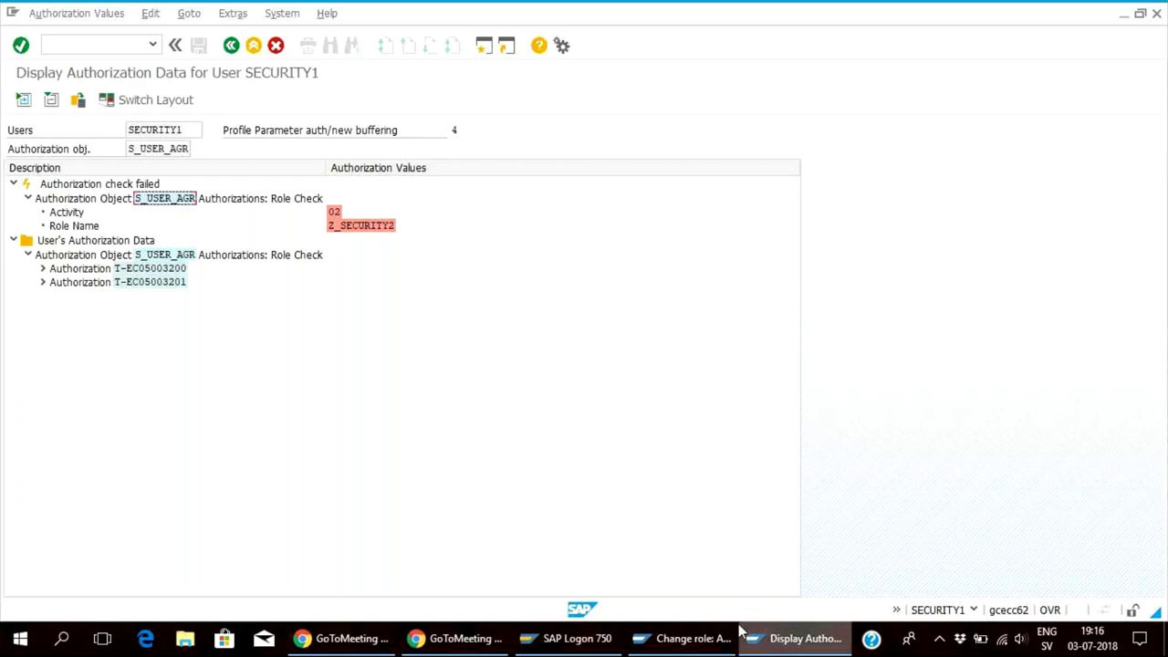
# - Switch to the administrator's session changing role Z_SECURITY1 and find authorization object S_USER_AGR among its authorizations
pyautogui.moveTo(726, 641)
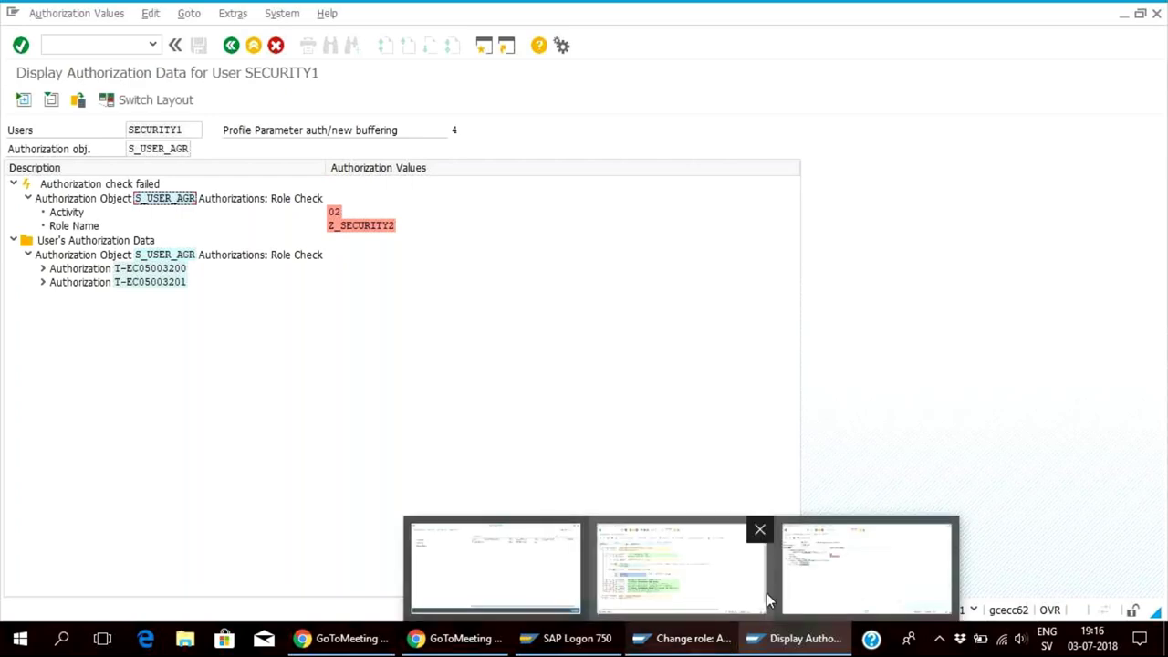
pyautogui.moveTo(766, 593)
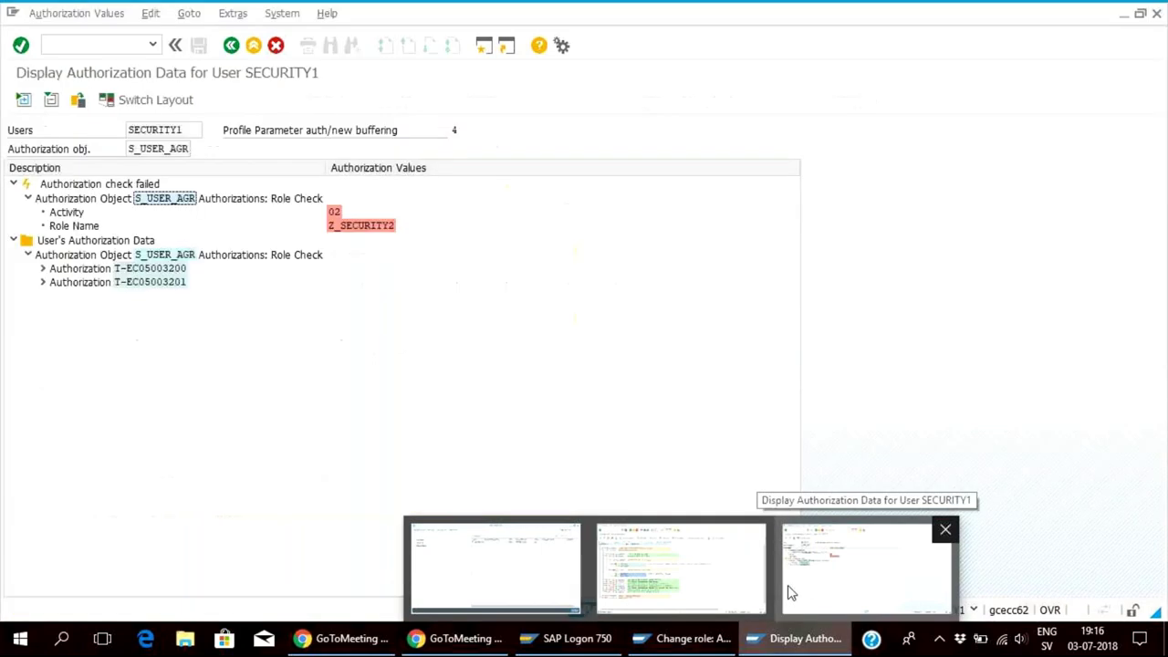
pyautogui.click(786, 589)
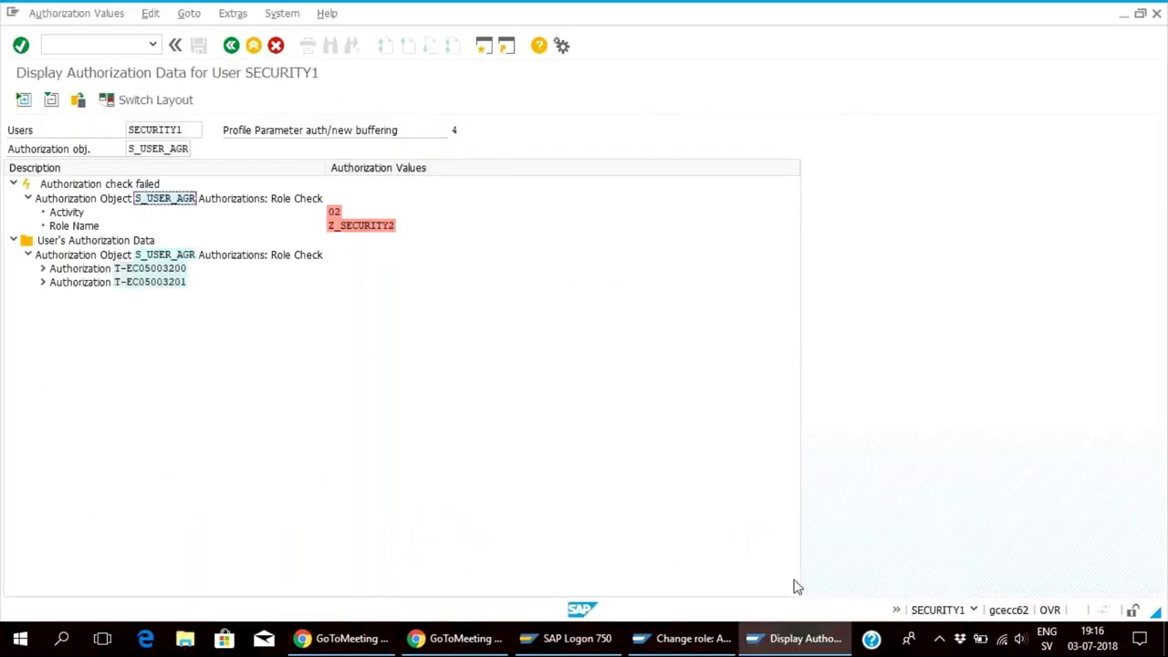
pyautogui.moveTo(782, 644)
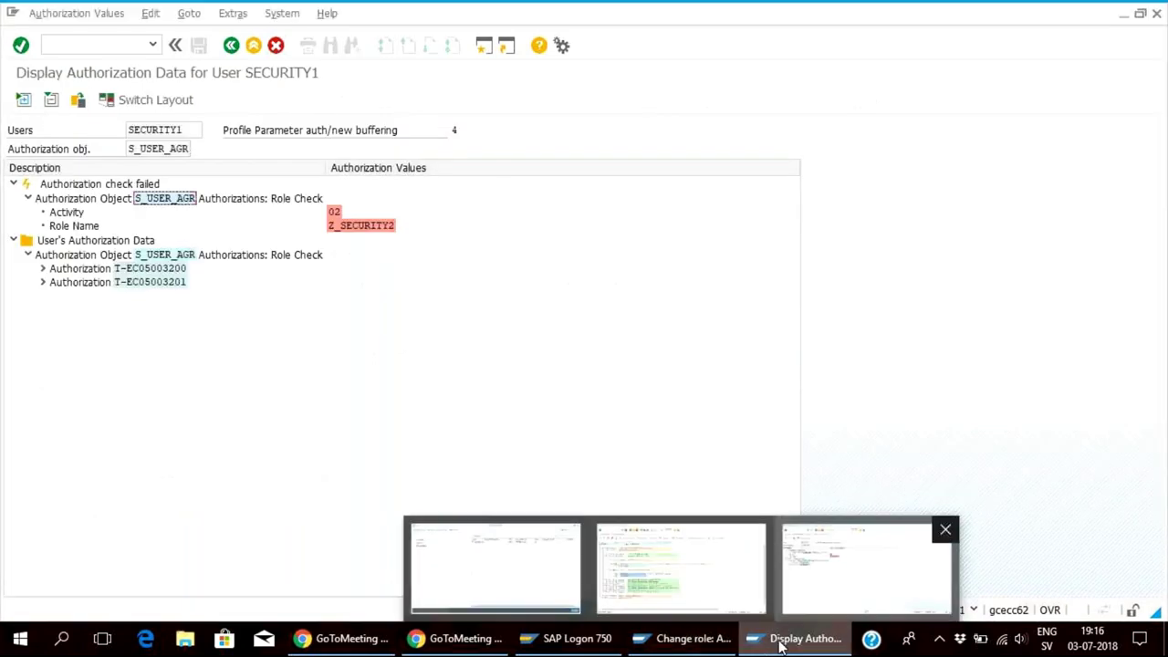
pyautogui.click(725, 604)
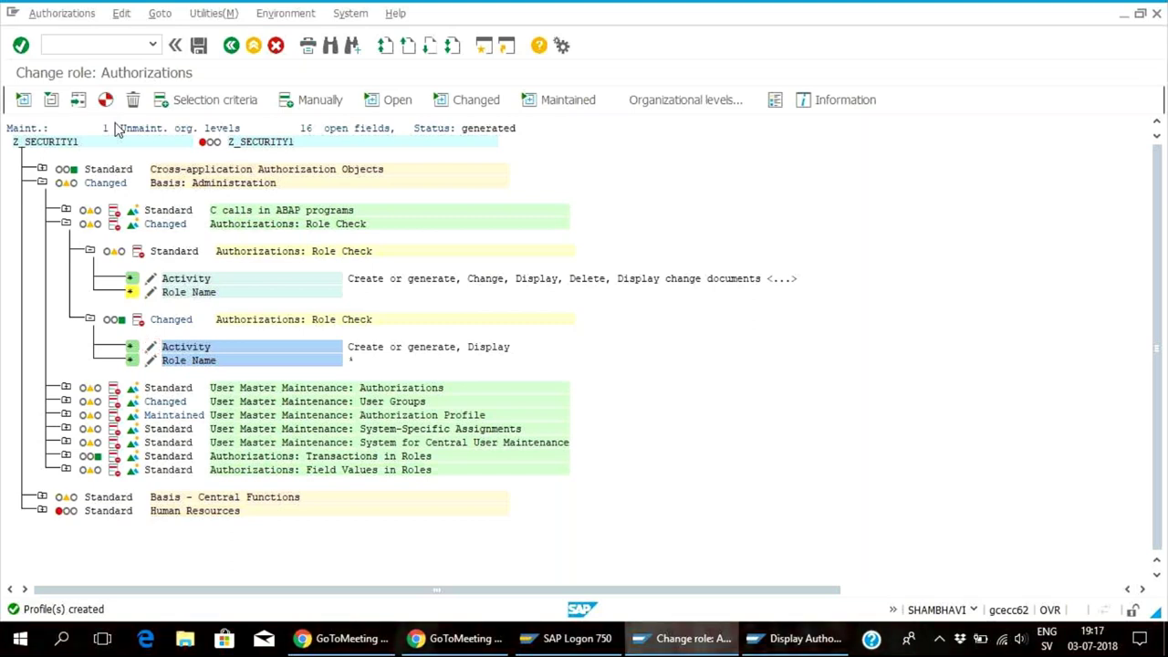
pyautogui.hotkey('ctrl', 'f')
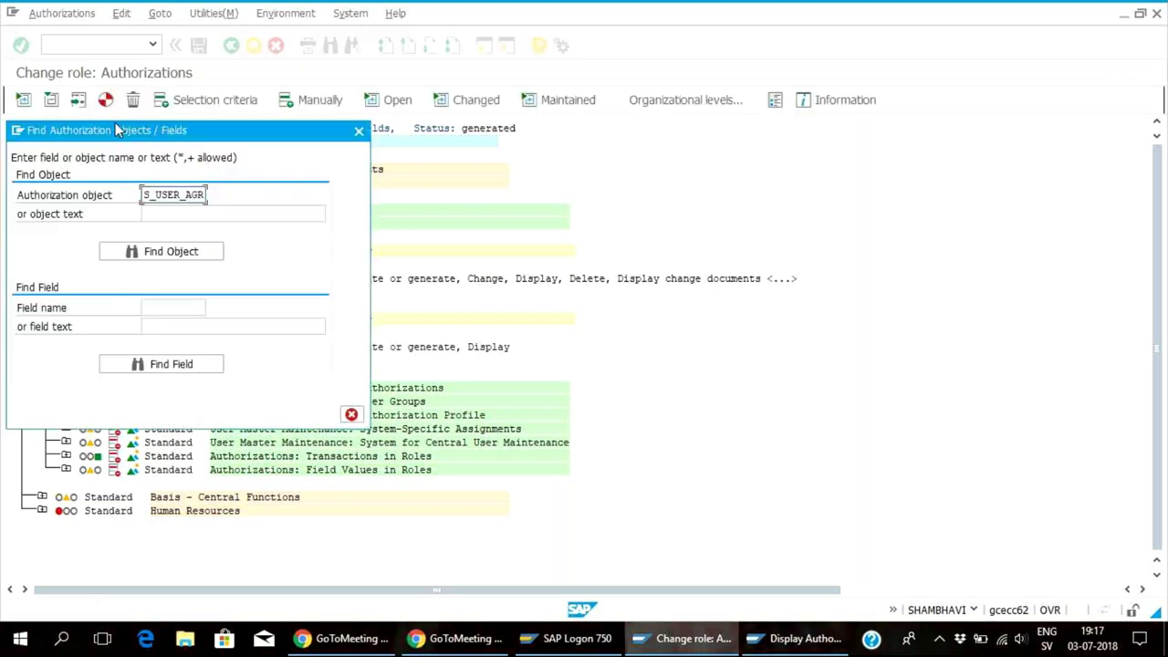
pyautogui.click(189, 253)
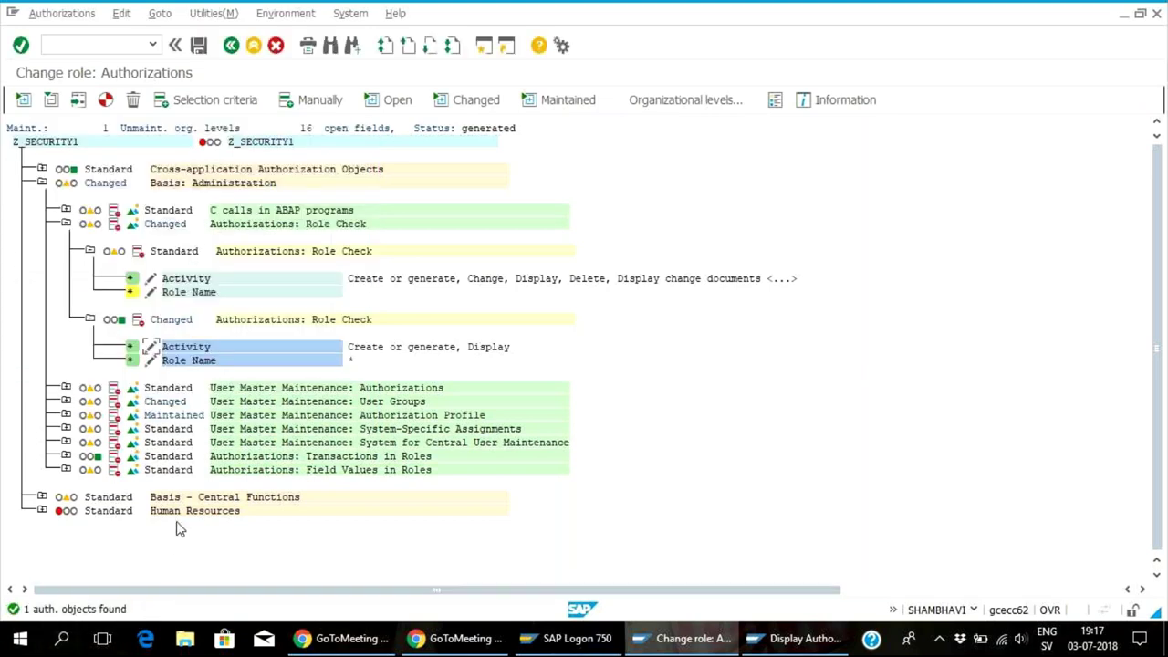
# - Add activity 02 Change to the changed Role Check authorization and generate the role's profile
pyautogui.click(149, 349)
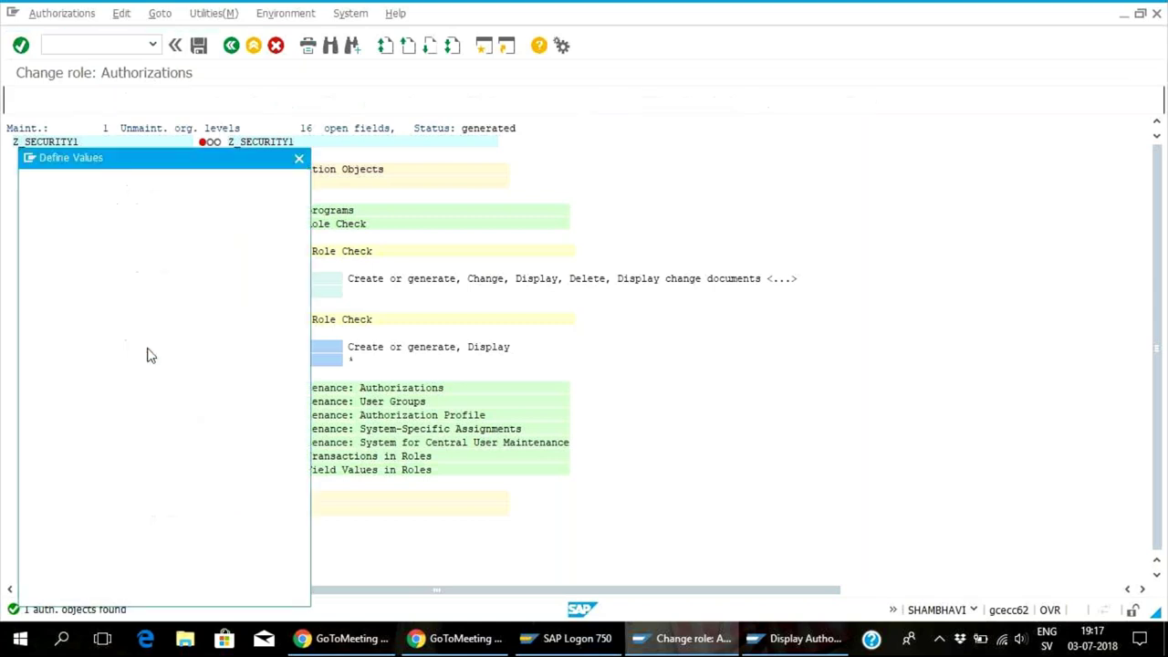
pyautogui.click(30, 311)
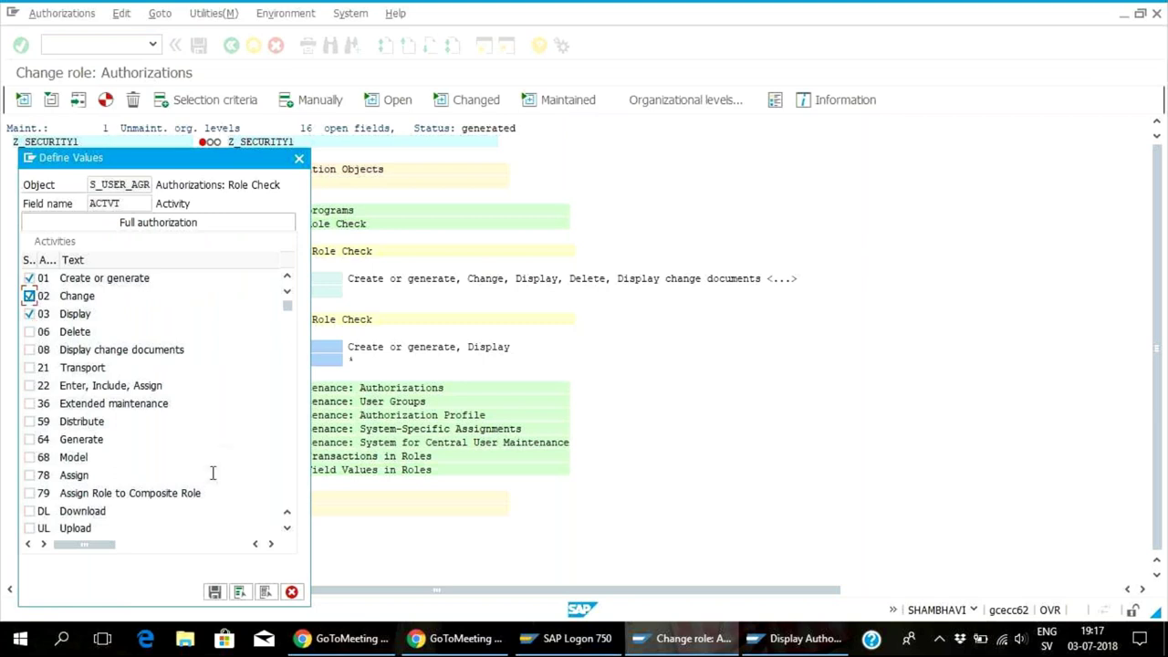
pyautogui.click(214, 592)
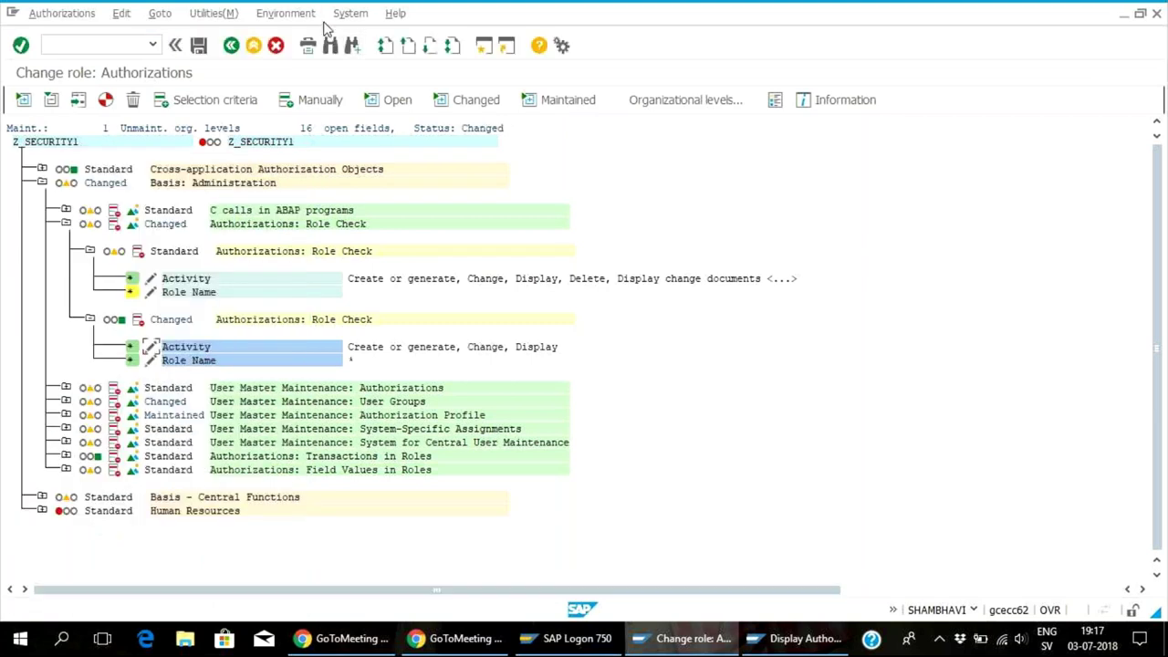
pyautogui.moveTo(754, 642)
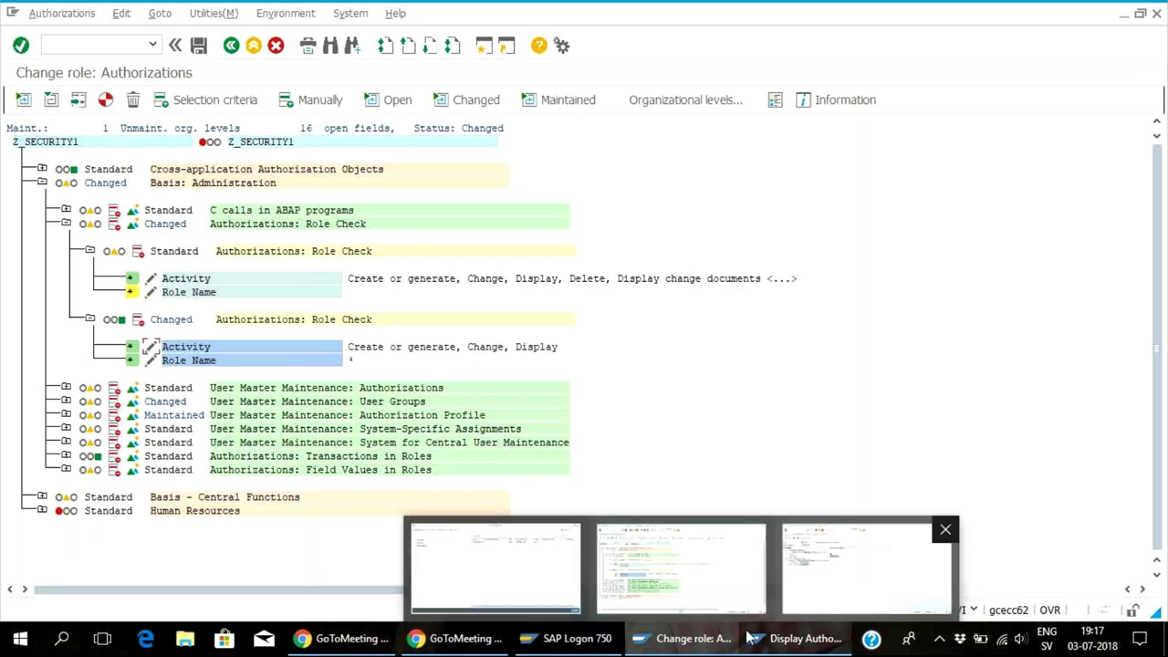
pyautogui.moveTo(812, 580)
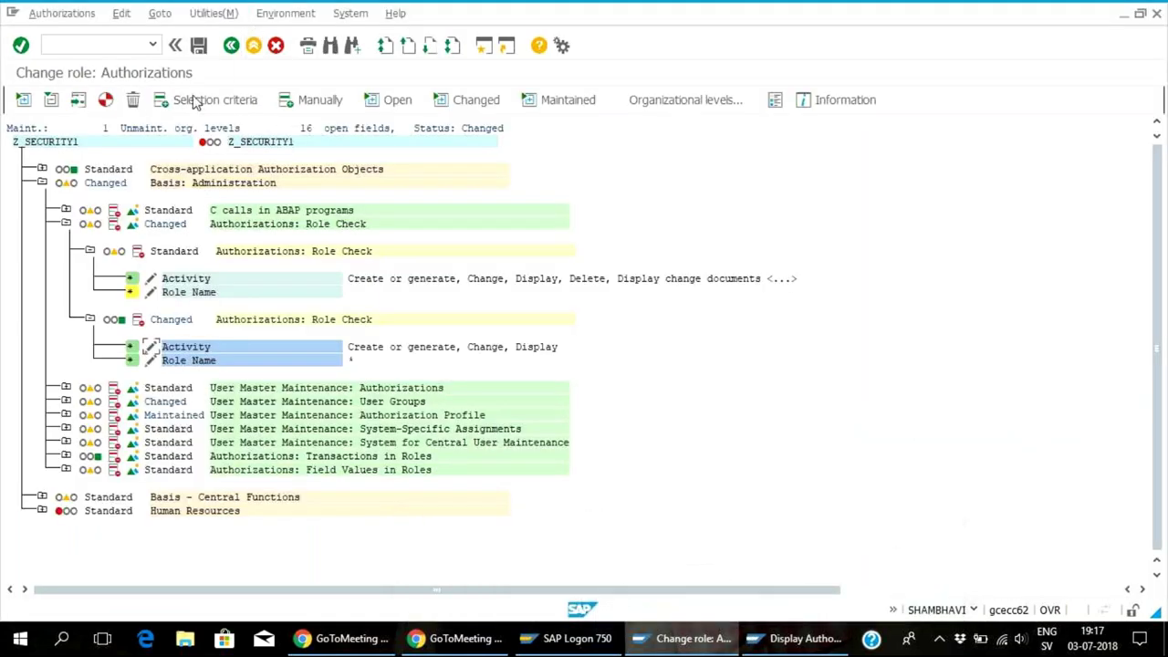
pyautogui.click(107, 101)
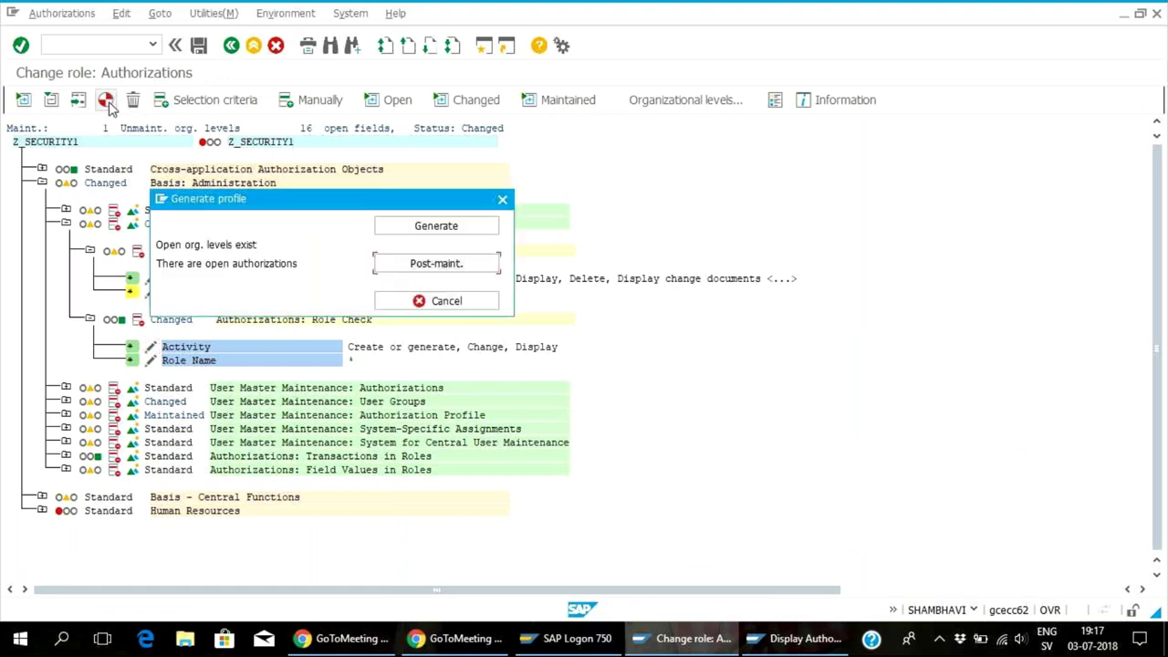
pyautogui.click(424, 228)
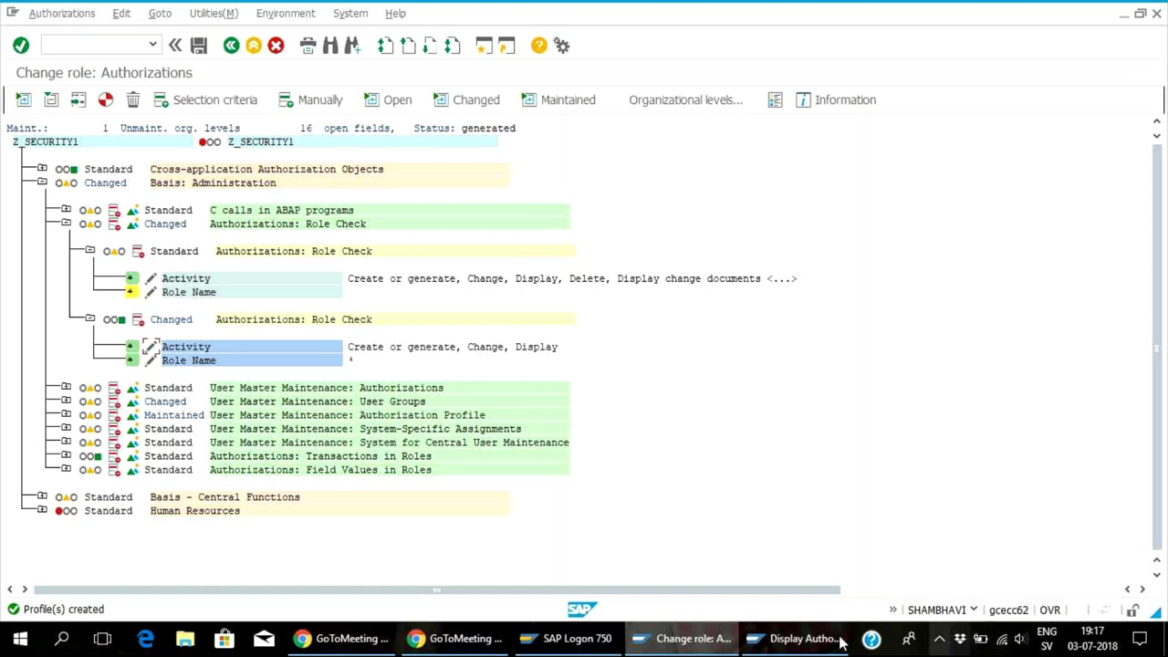
# - Return to the SECURITY1 session, leave the authorization data display and reopen Role Maintenance with transaction /npfcg
pyautogui.moveTo(689, 643)
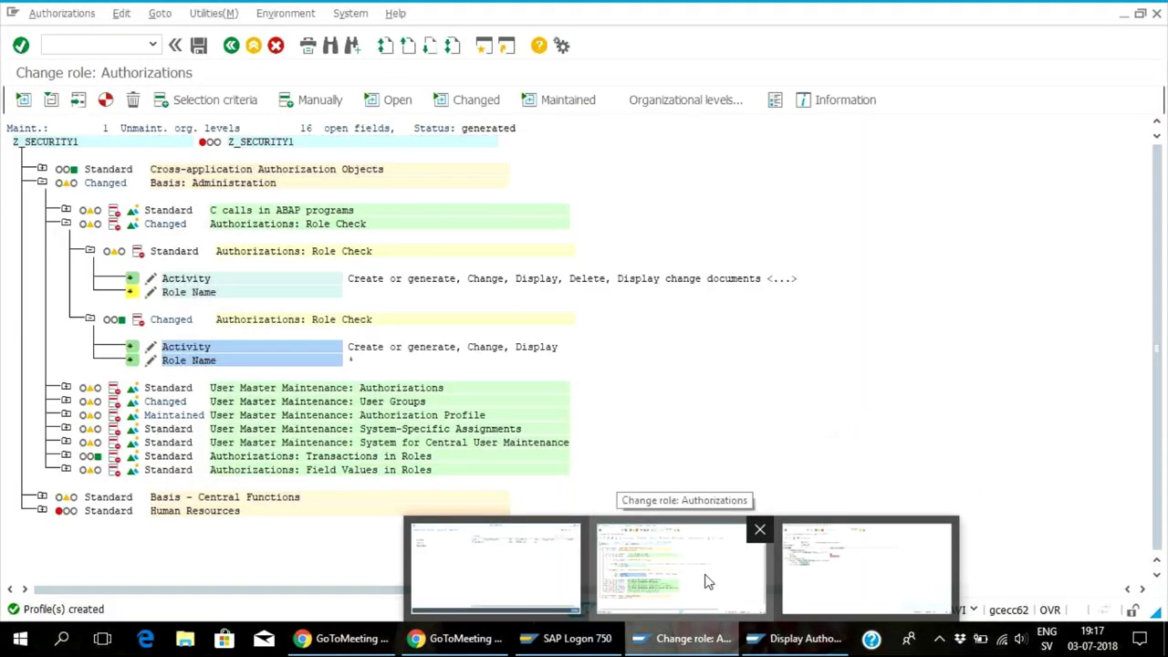
pyautogui.click(808, 583)
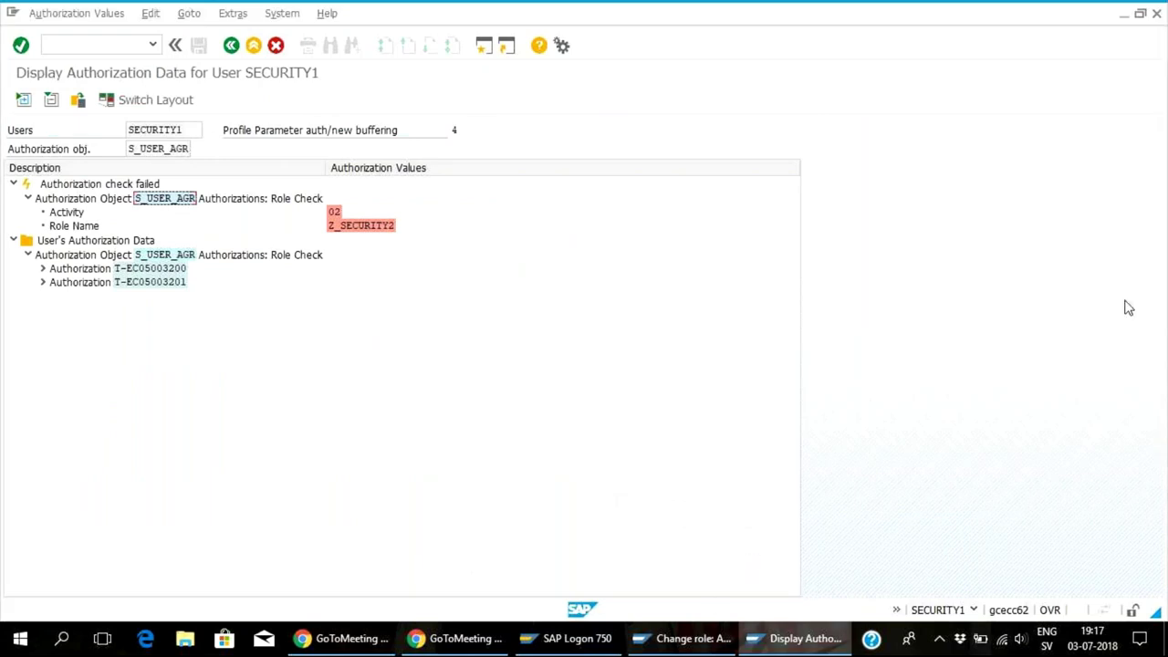
pyautogui.click(232, 50)
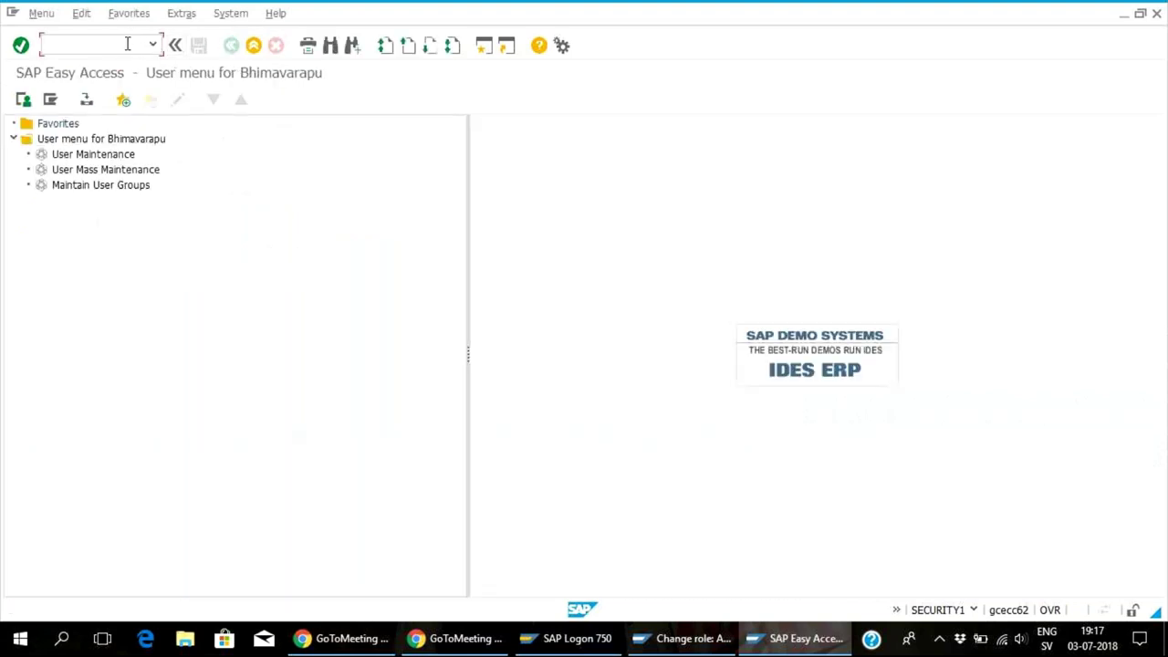
pyautogui.write('/npfcg')
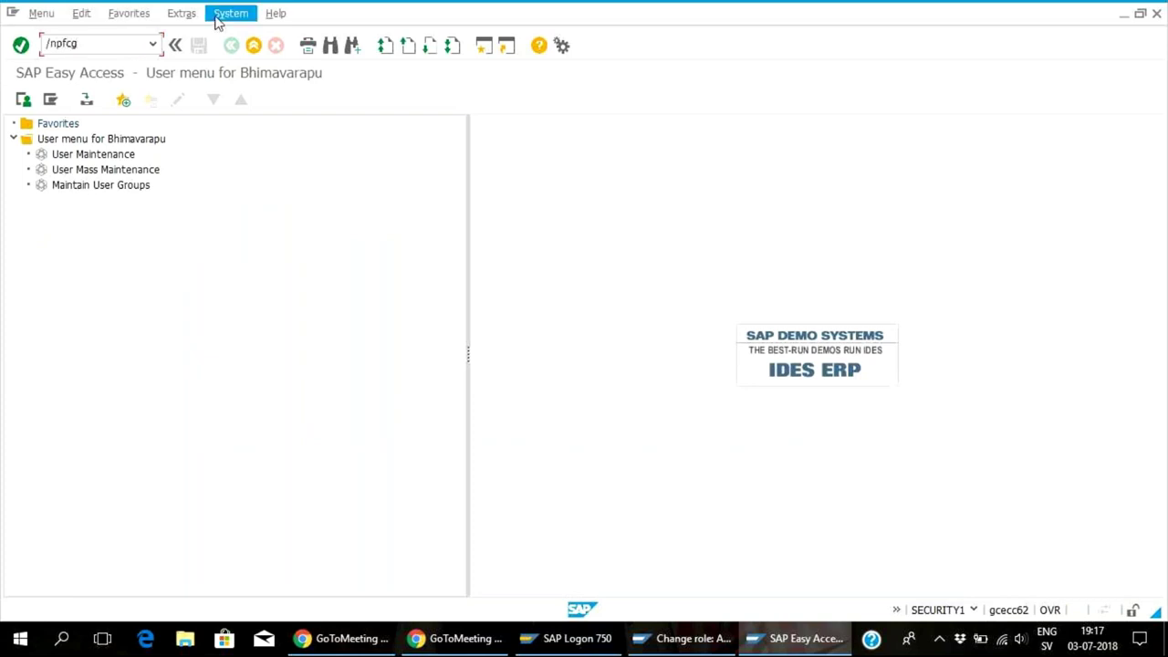
pyautogui.press('Return')
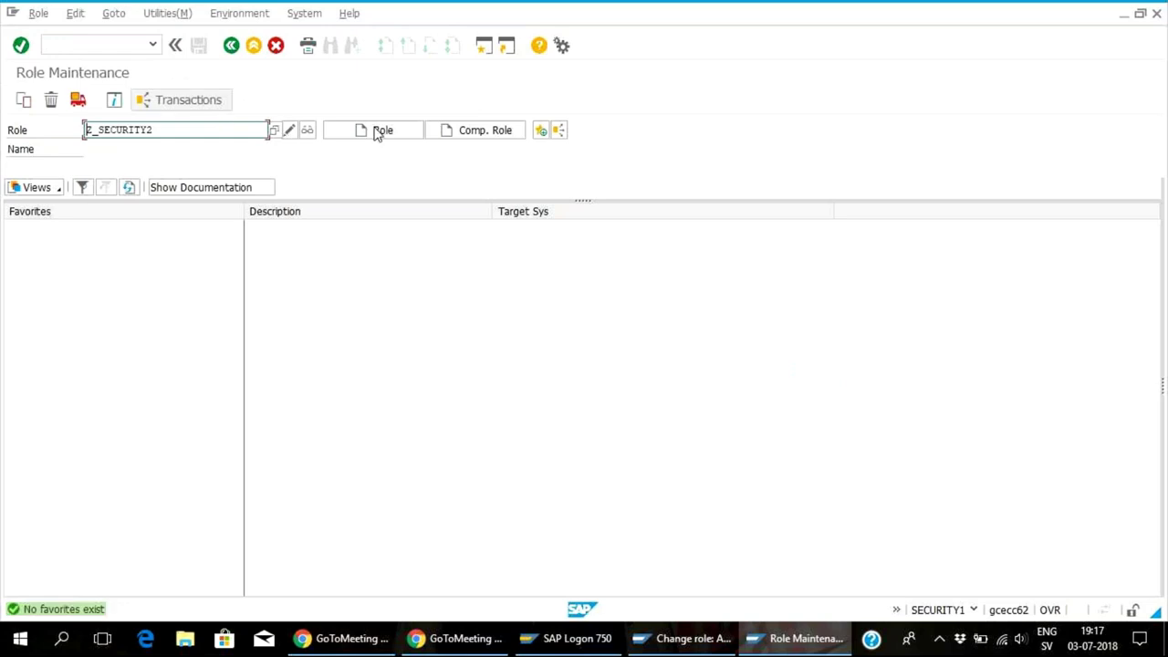
# - Create and save the single role Z_SECURITY2, and open the transaction assignment for its menu
pyautogui.click(374, 132)
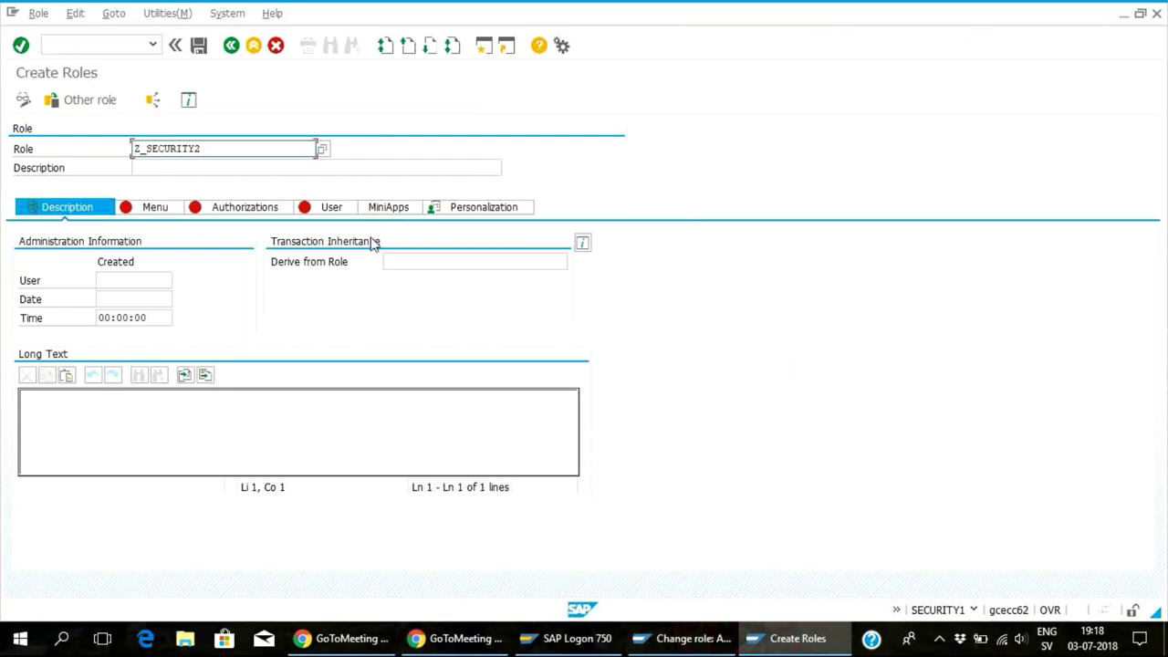
pyautogui.click(143, 209)
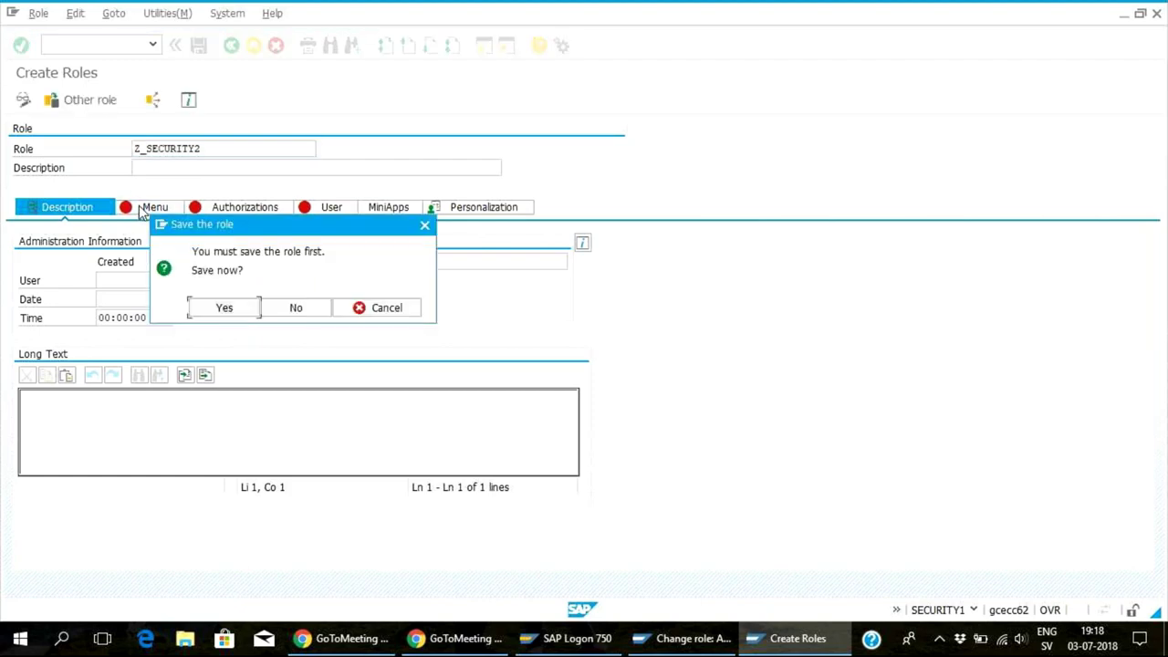
pyautogui.click(248, 315)
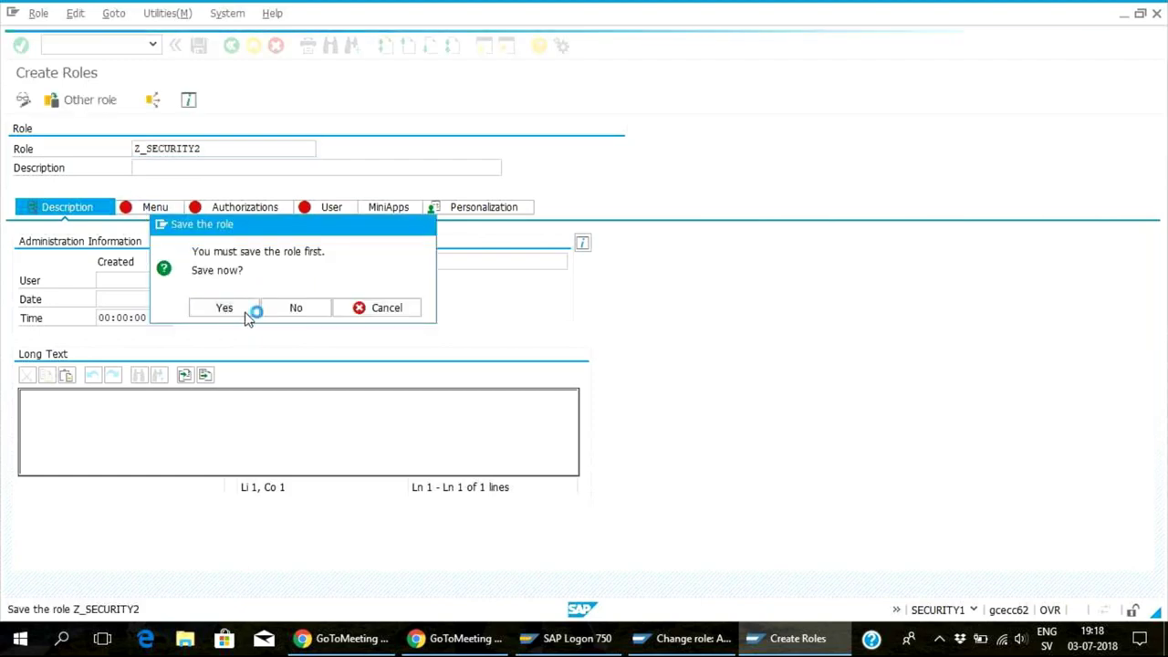
pyautogui.click(111, 245)
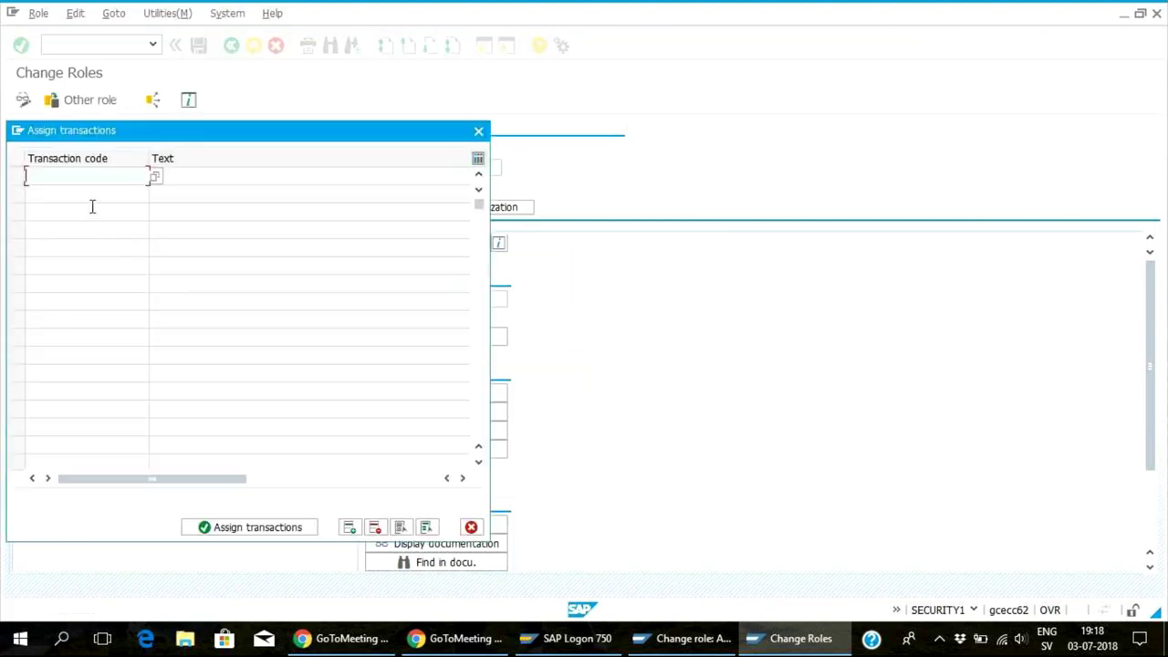
# - Try to add transaction SU01 to the menu of role Z_SECURITY2, clear the entry and cancel the transaction assignment
pyautogui.write('su')
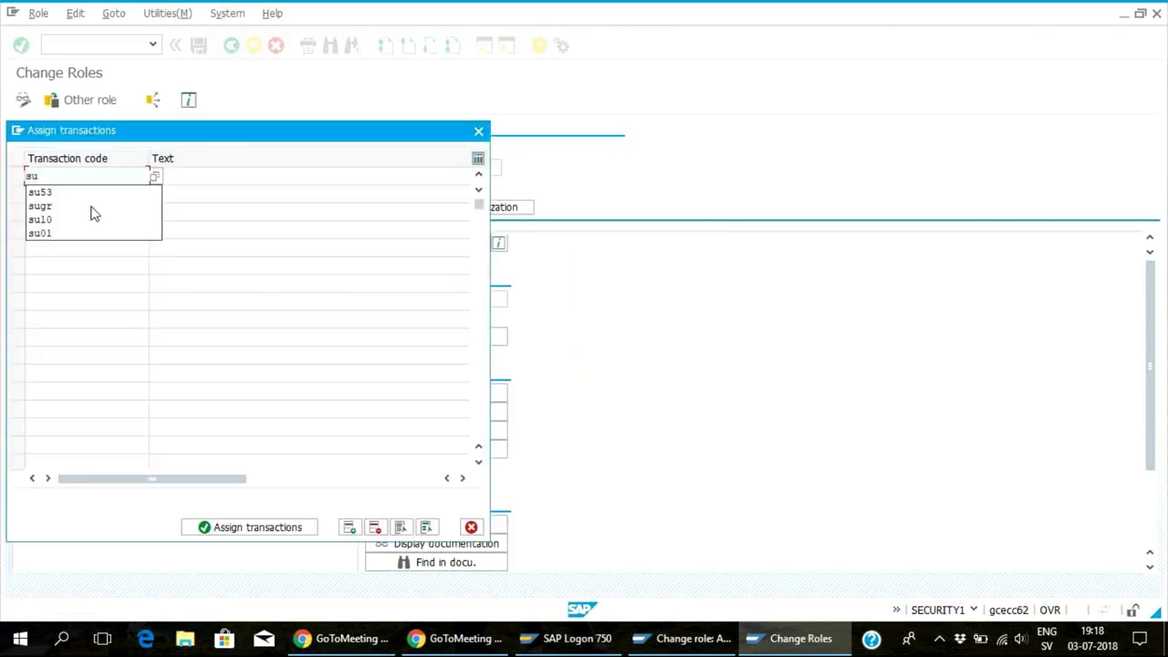
pyautogui.write('01')
pyautogui.press('Return')
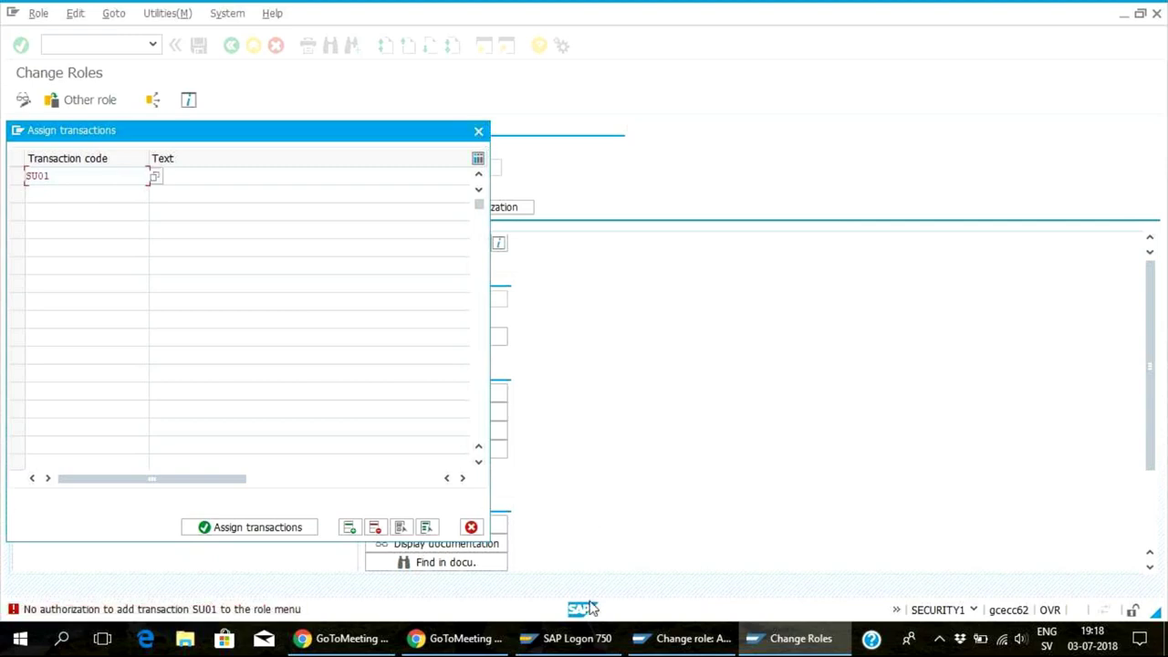
pyautogui.click(472, 528)
pyautogui.press('BackSpace')
pyautogui.press('BackSpace')
pyautogui.press('BackSpace')
pyautogui.press('BackSpace')
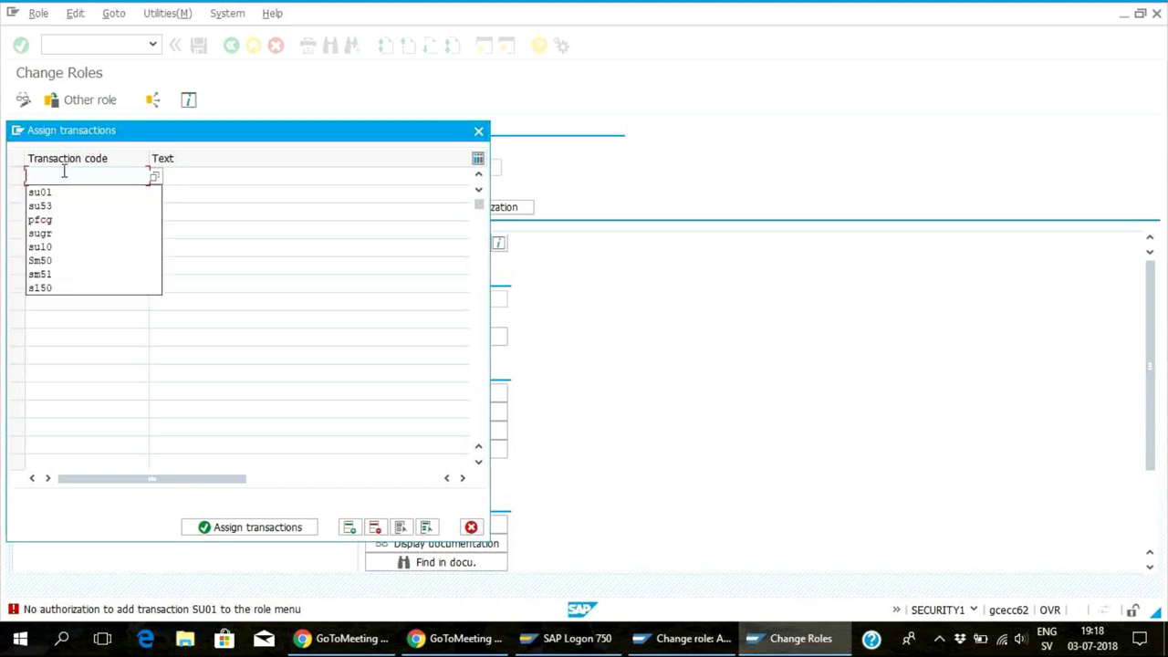
pyautogui.press('Return')
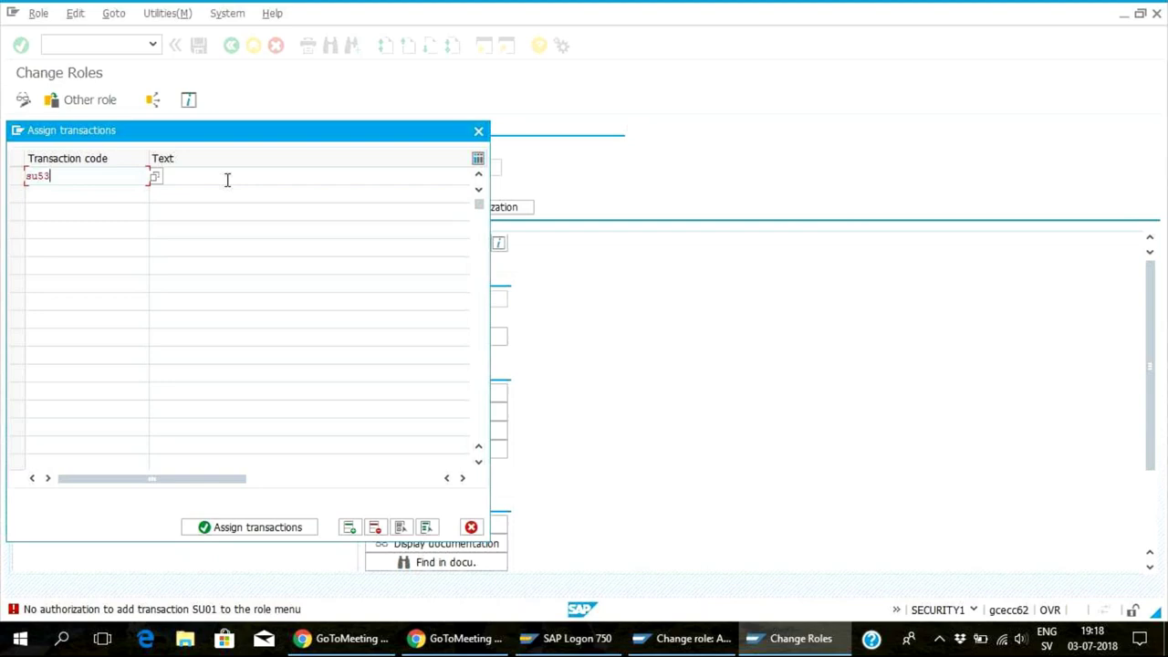
pyautogui.press('BackSpace')
pyautogui.press('BackSpace')
pyautogui.press('BackSpace')
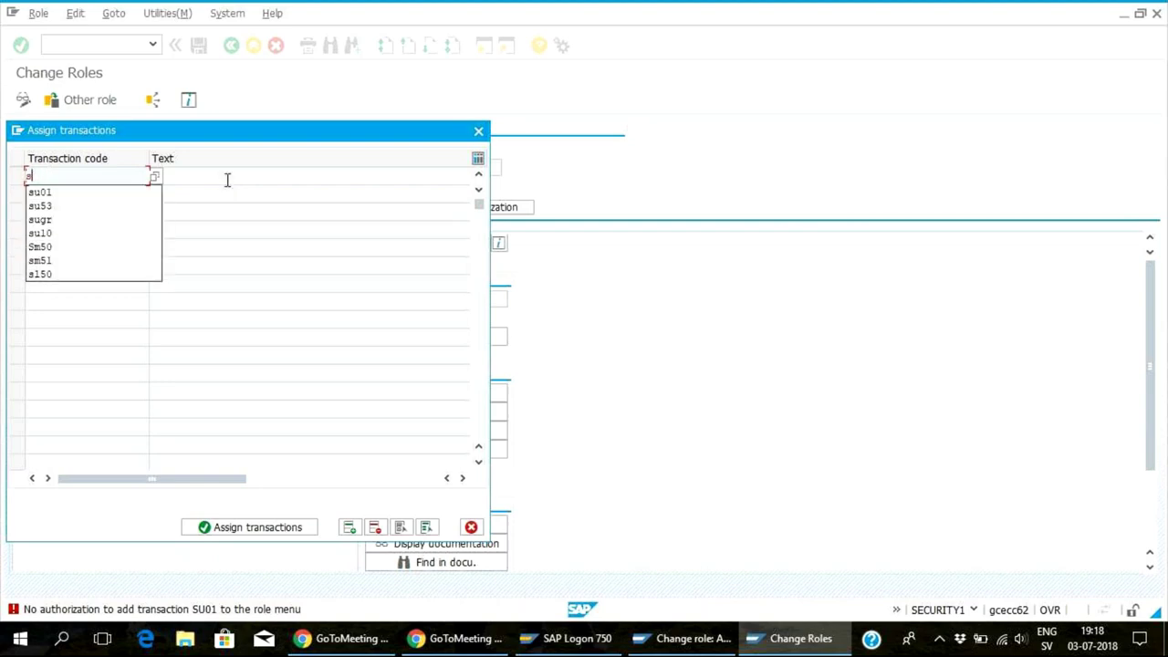
pyautogui.click(471, 527)
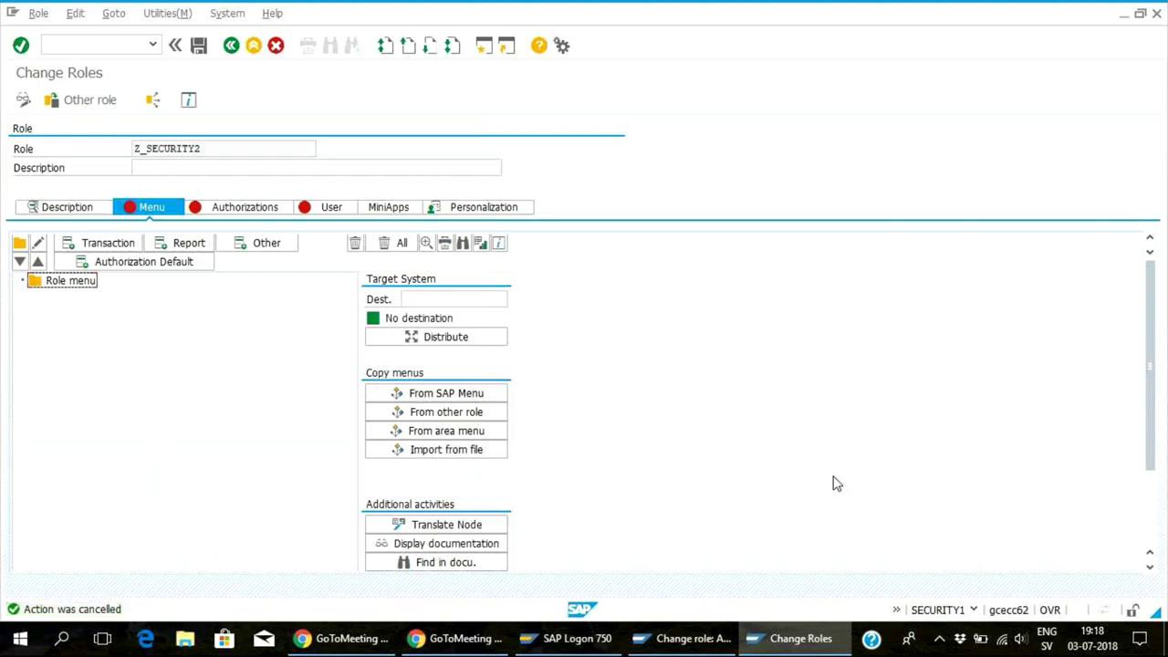
# - Open the authorization data display with /nsu53 and expand the failed check and the user's data for the transactions-in-roles object
pyautogui.moveTo(718, 645)
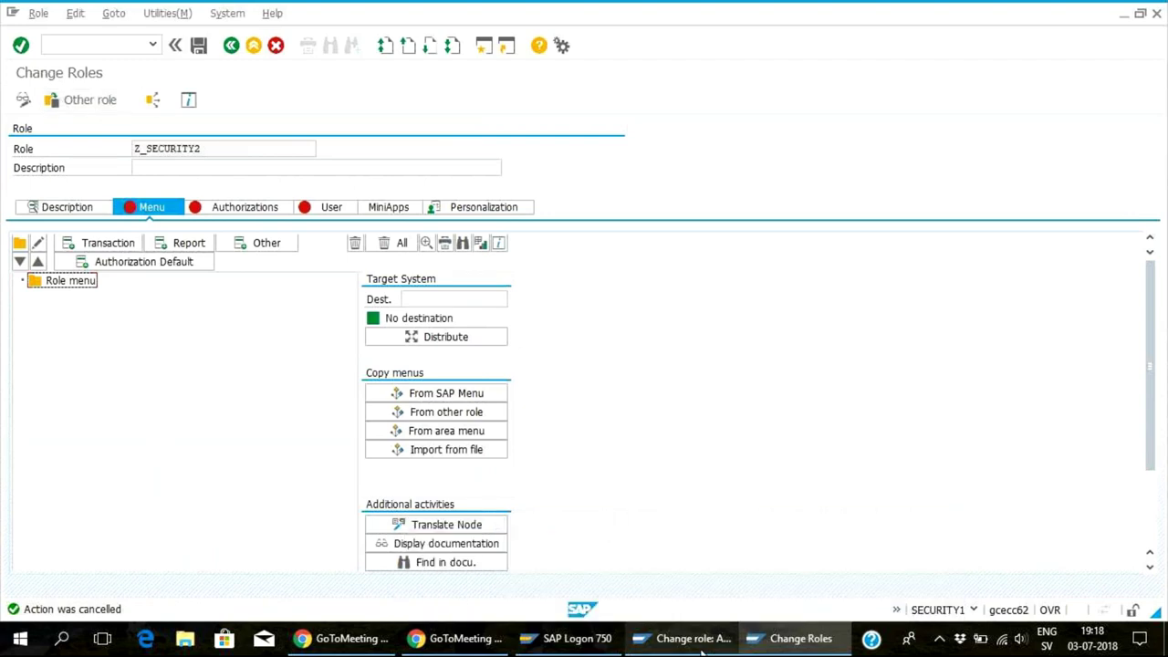
pyautogui.click(85, 43)
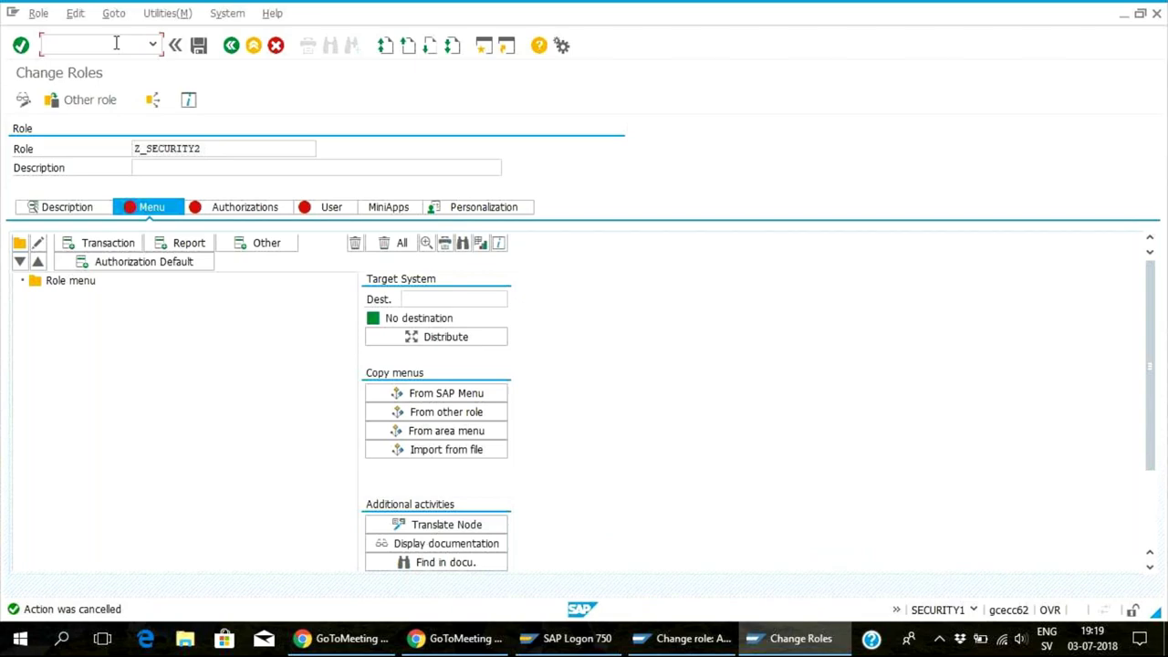
pyautogui.write('/')
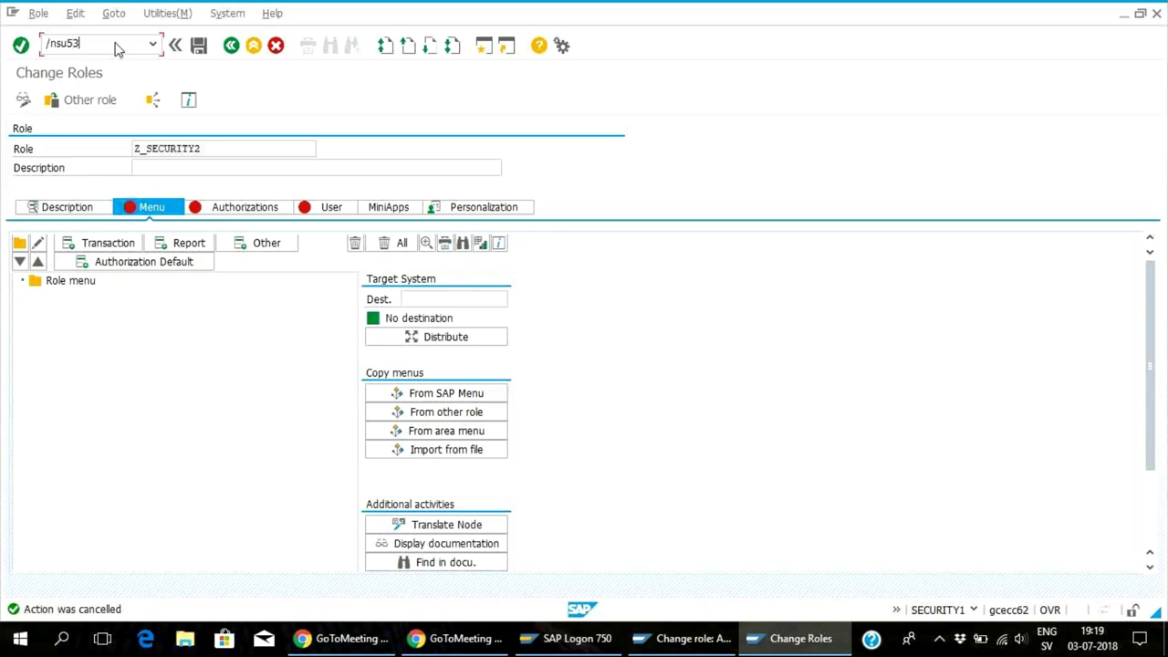
pyautogui.write('nsu53')
pyautogui.press('Return')
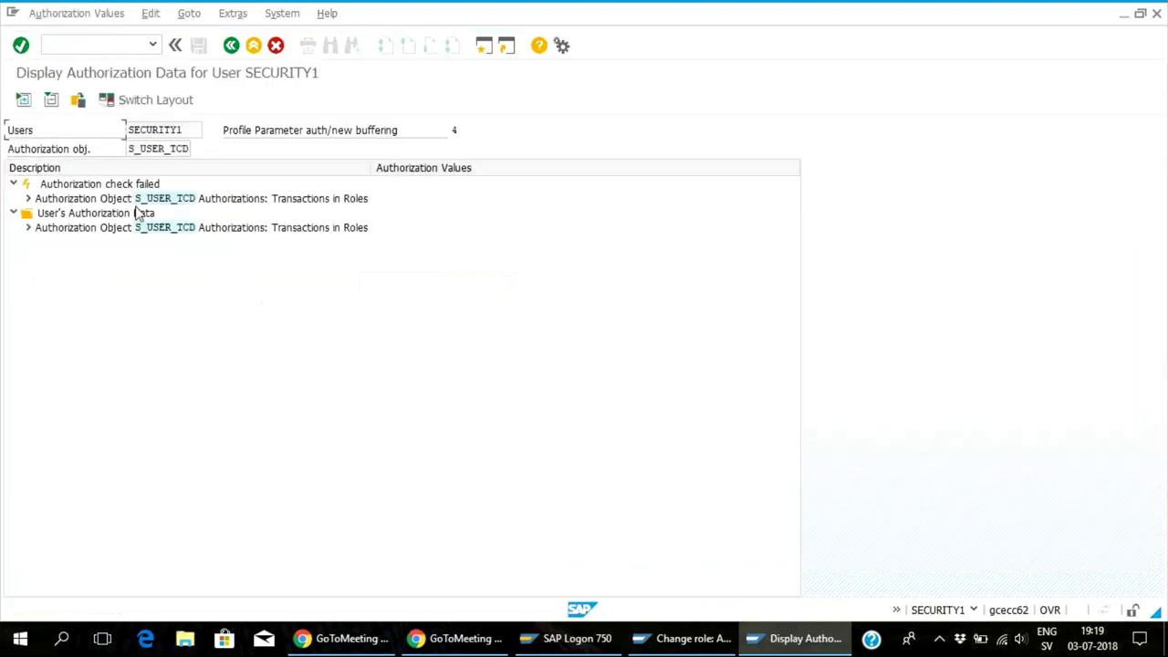
pyautogui.click(28, 198)
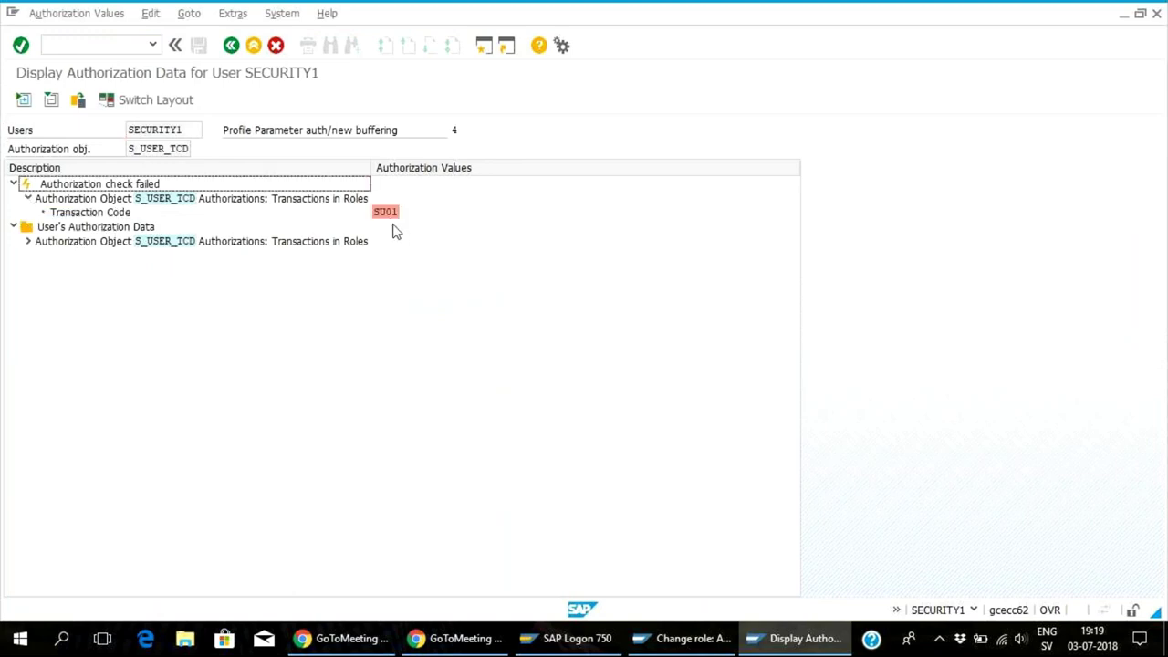
pyautogui.click(29, 242)
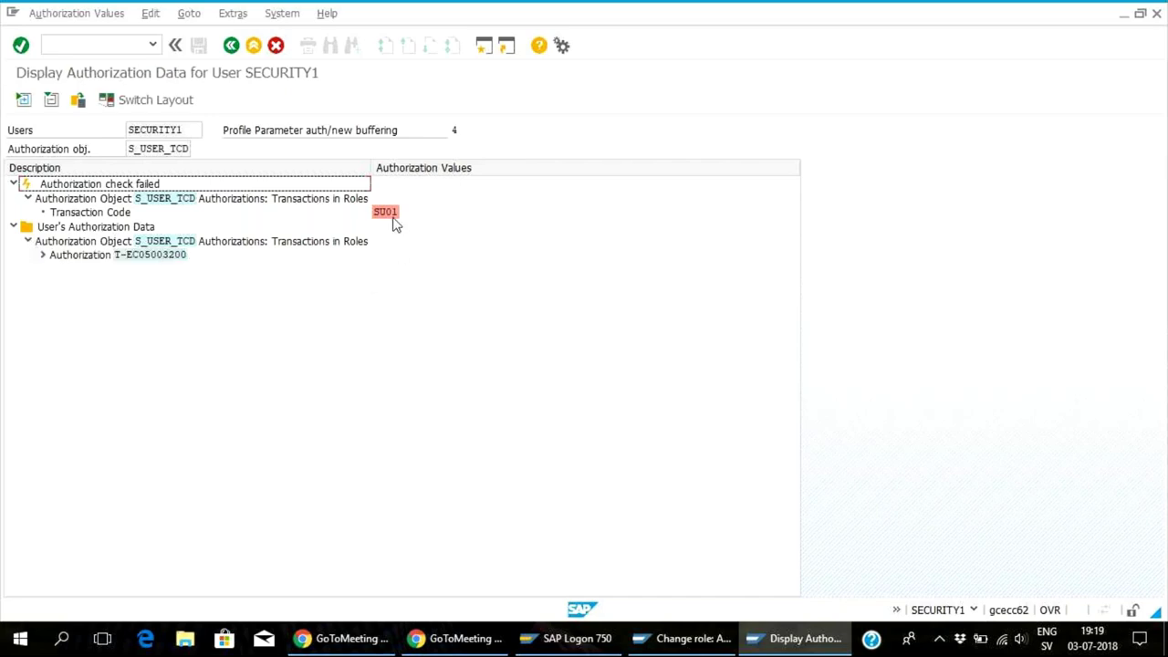
pyautogui.click(145, 201)
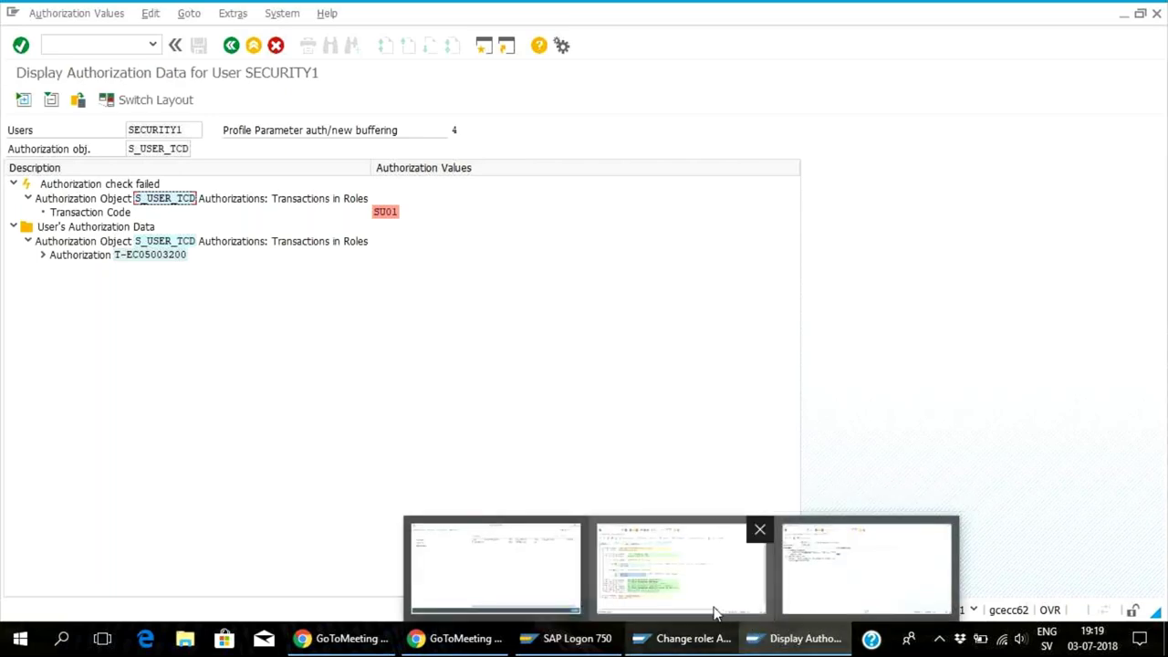
# - Switch to the administrator's session changing role Z_SECURITY1 and find authorization object S_USER_TCD among its authorizations
pyautogui.click(712, 610)
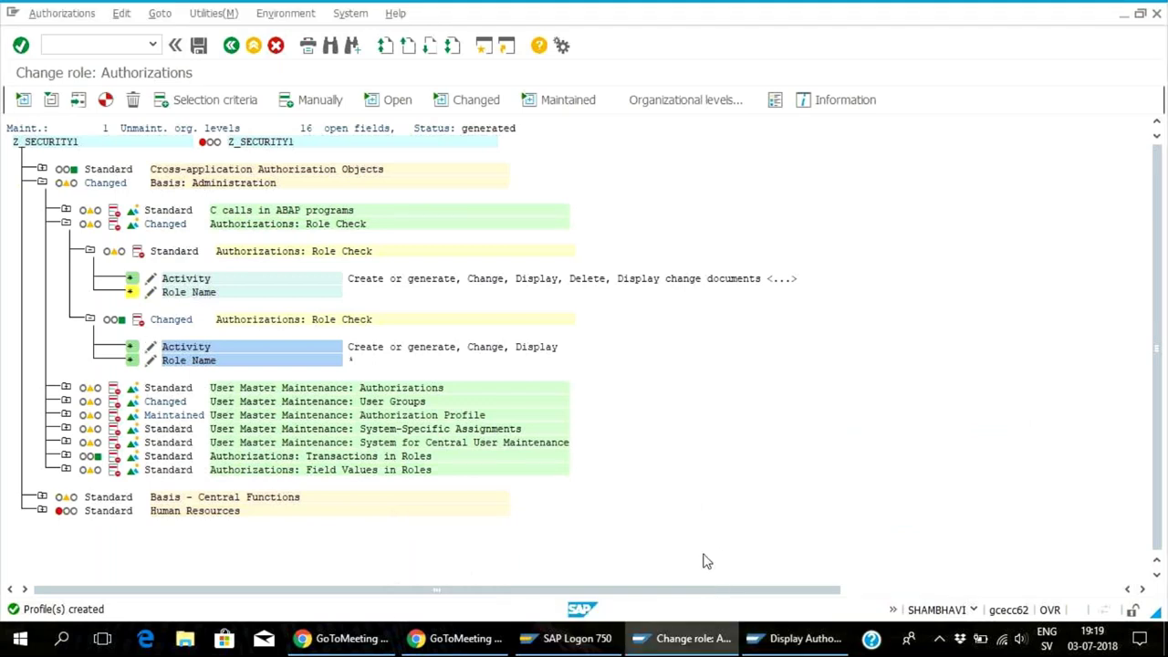
pyautogui.hotkey('ctrl', 'f')
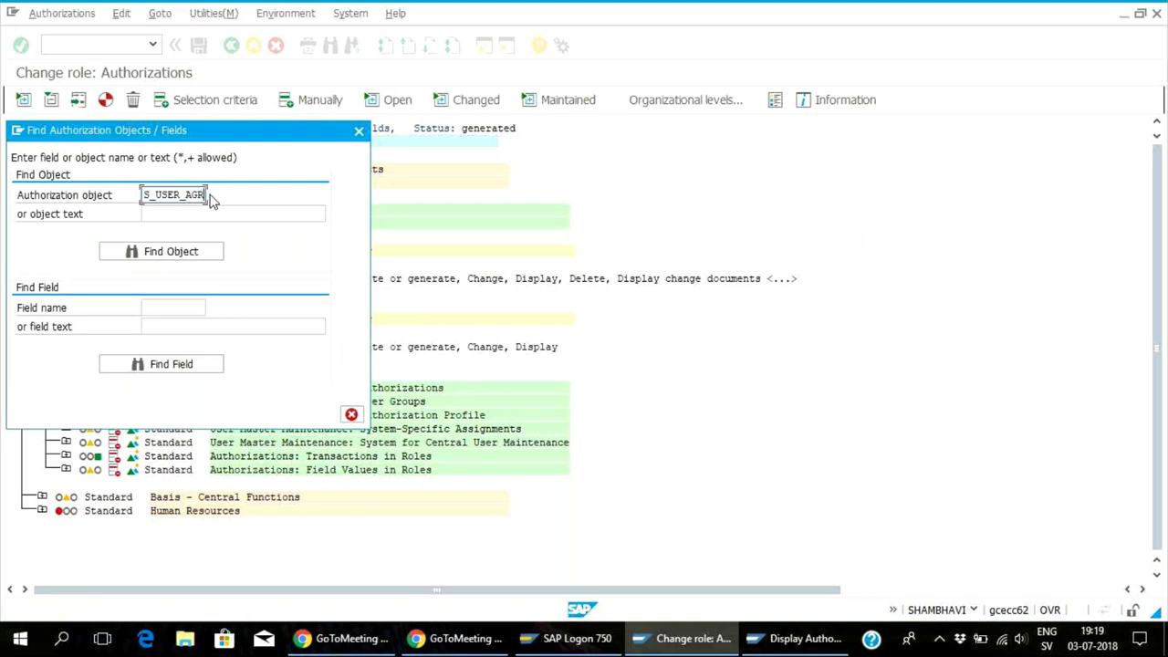
pyautogui.press('BackSpace')
pyautogui.press('BackSpace')
pyautogui.press('BackSpace')
pyautogui.press('BackSpace')
pyautogui.press('BackSpace')
pyautogui.press('BackSpace')
pyautogui.press('BackSpace')
pyautogui.press('BackSpace')
pyautogui.press('BackSpace')
pyautogui.press('BackSpace')
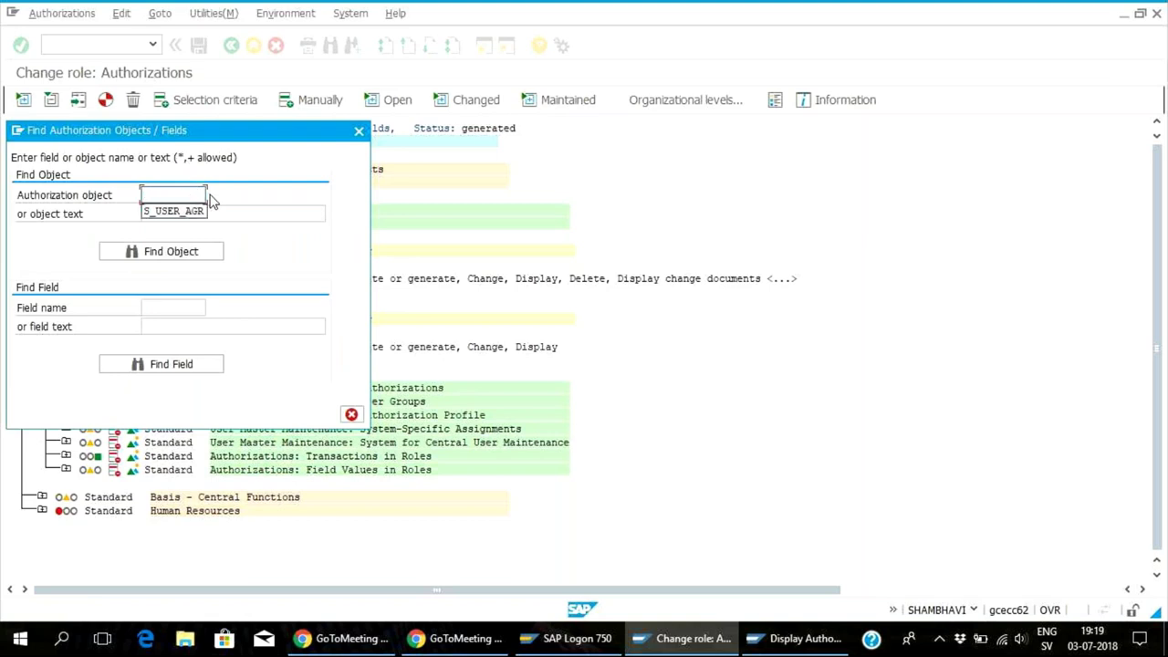
pyautogui.write('S_USER_TCD')
pyautogui.click(177, 251)
pyautogui.click(180, 252)
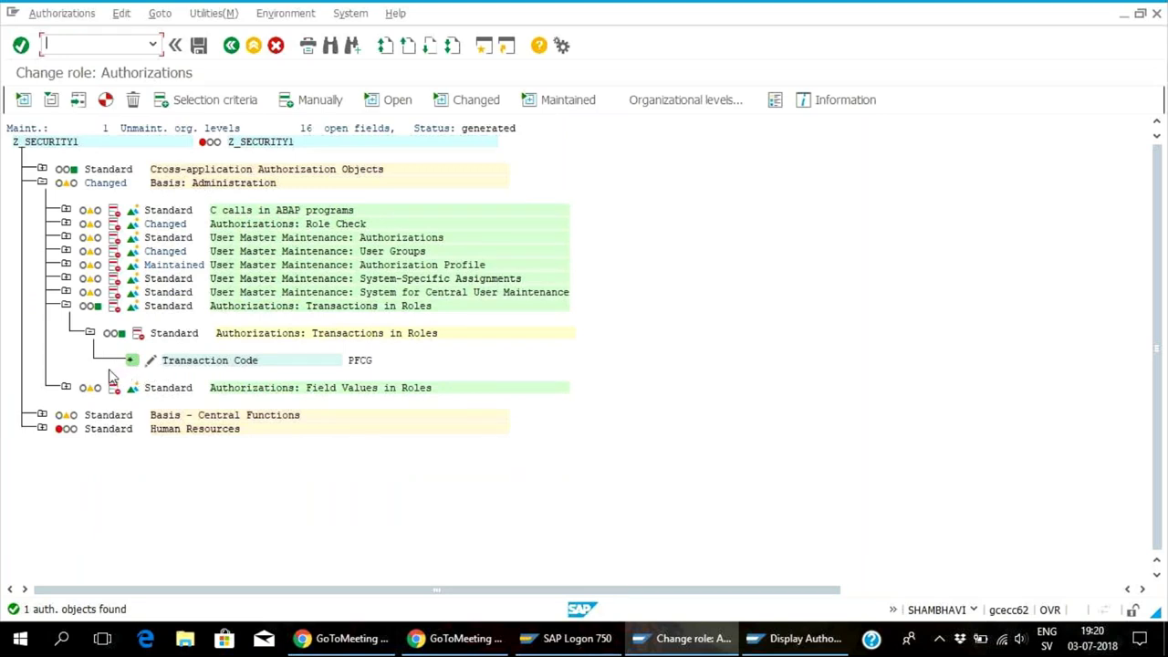
# - Add SU01 to the transaction codes of the Transactions in Roles authorization and generate the role's profile
pyautogui.click(153, 362)
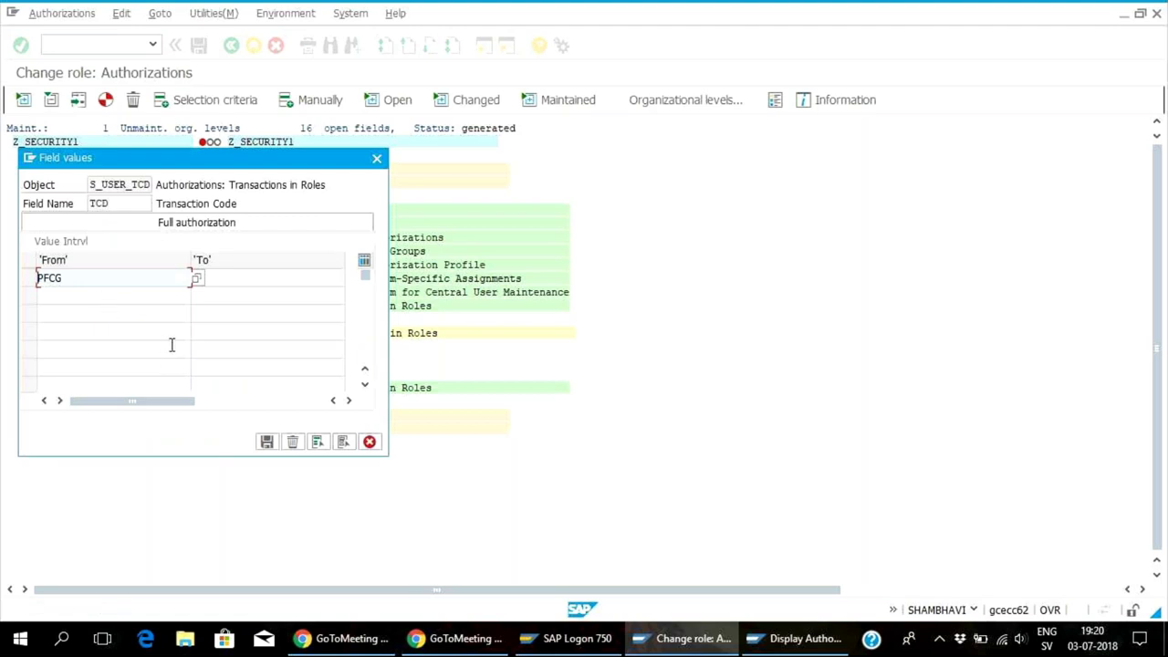
pyautogui.click(73, 301)
pyautogui.write('SU01')
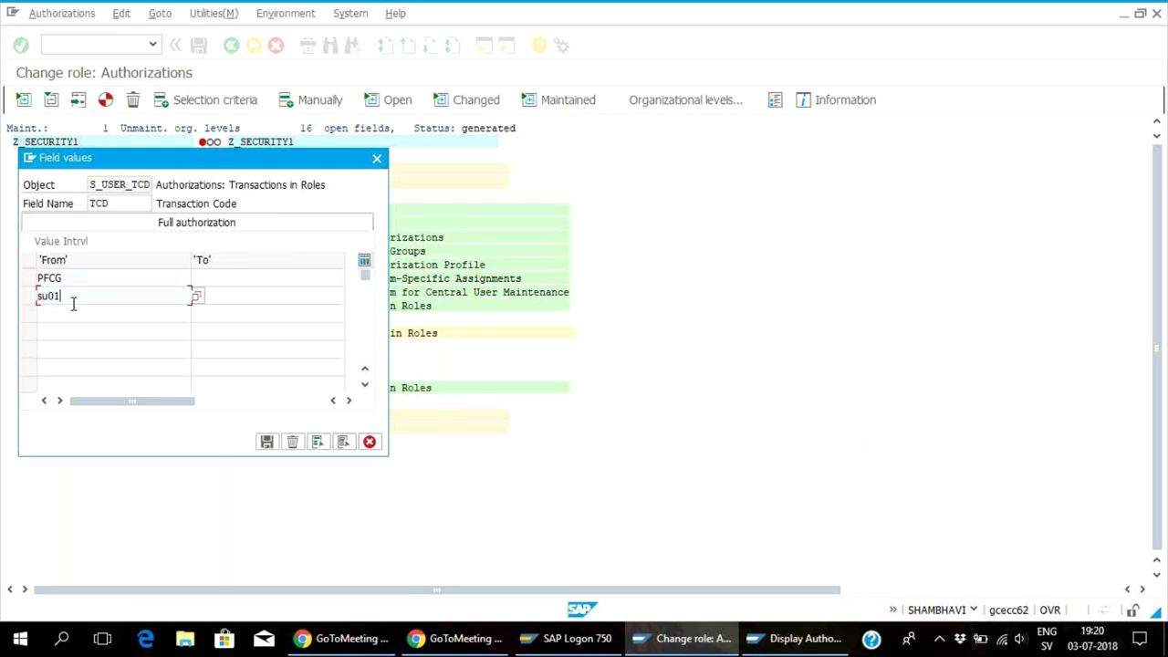
pyautogui.press('Return')
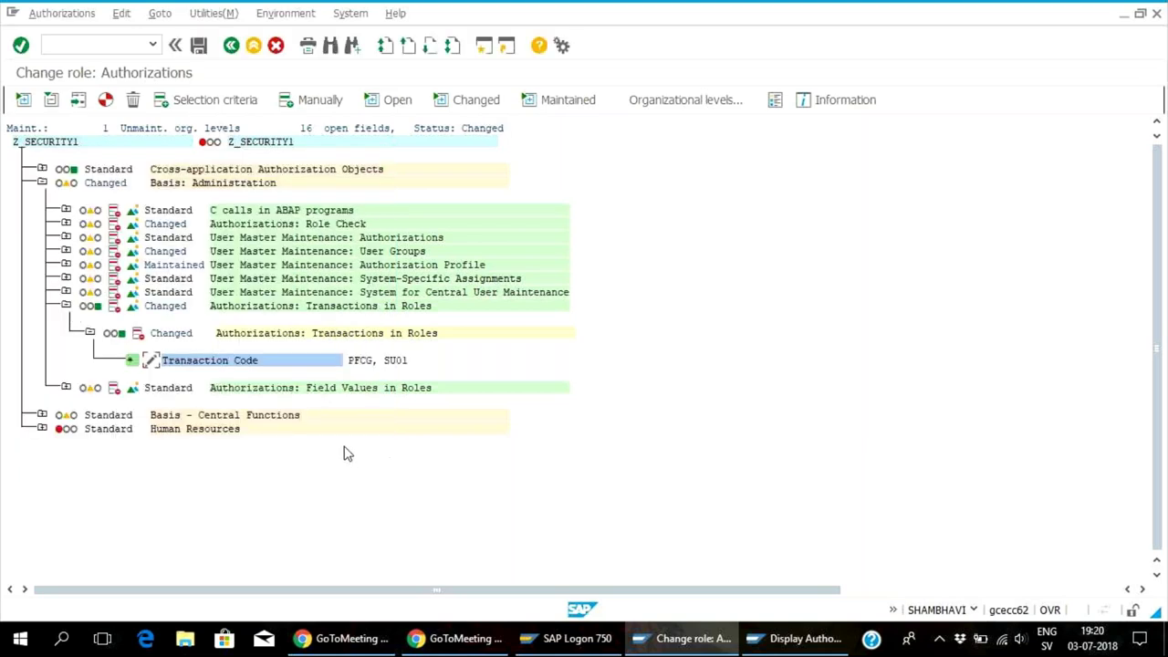
pyautogui.click(105, 101)
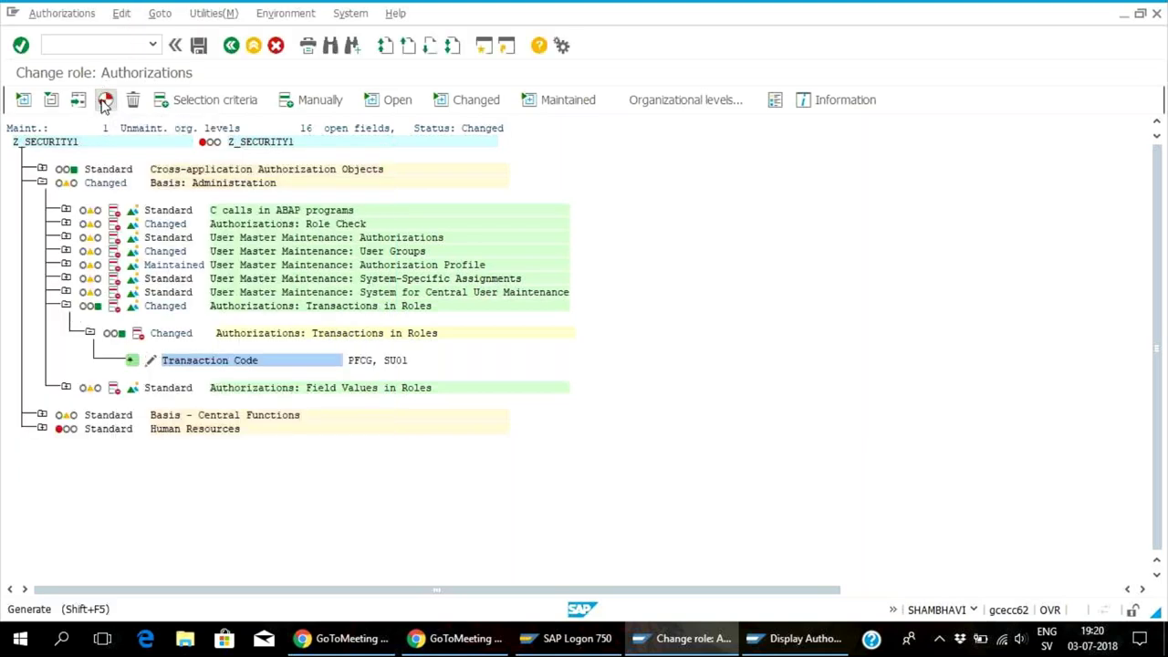
pyautogui.click(394, 228)
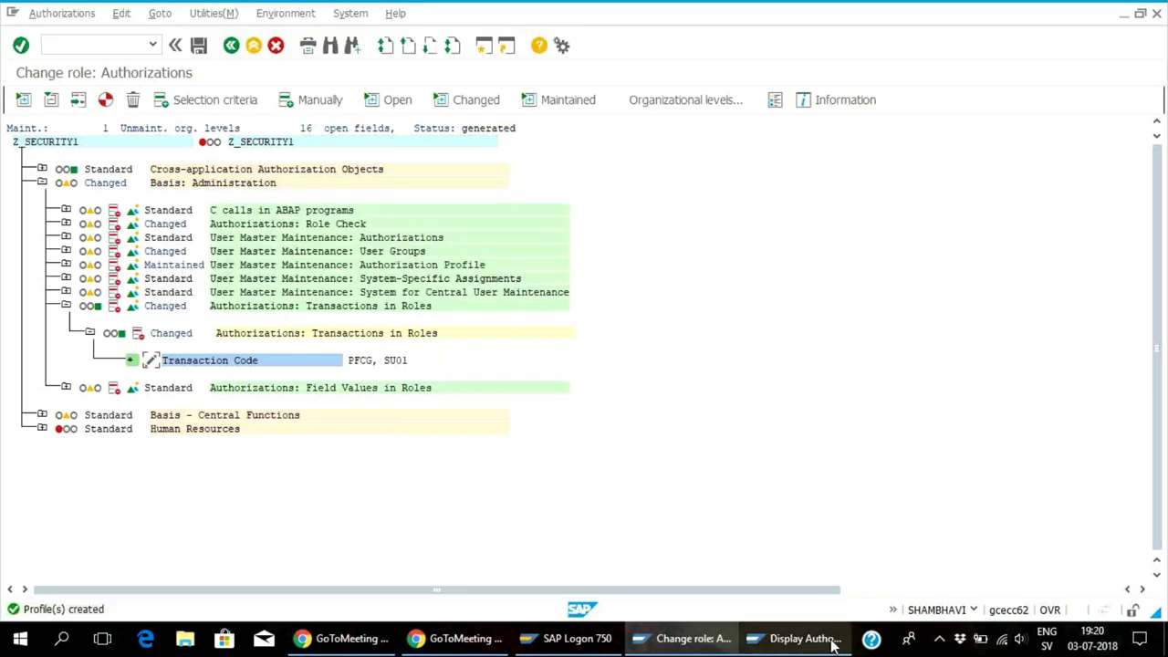
# - Return to the SECURITY1 session, leave the S_USER_TCD authorization display and start Role Maintenance with /npfcg
pyautogui.moveTo(814, 638)
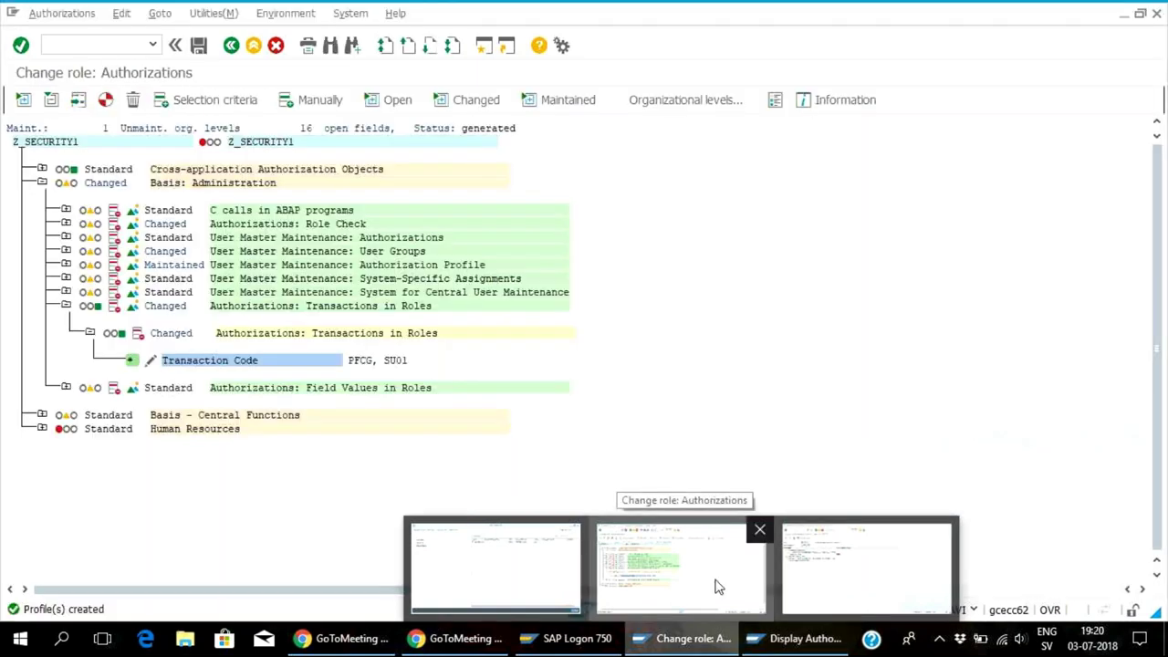
pyautogui.click(718, 589)
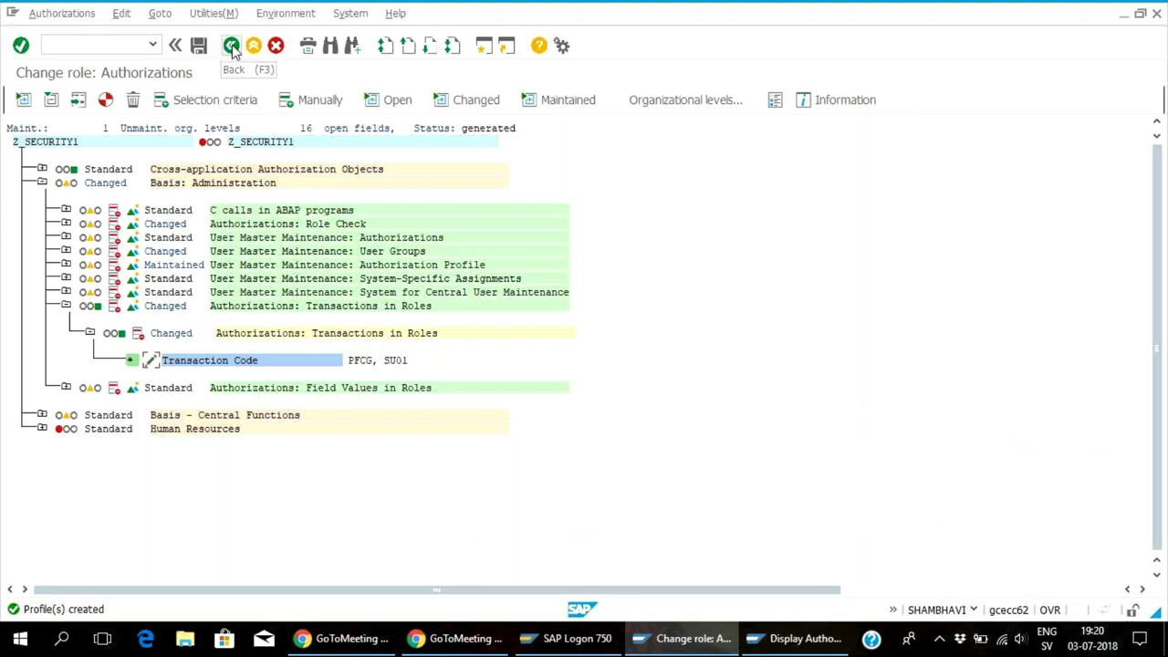
pyautogui.moveTo(716, 643)
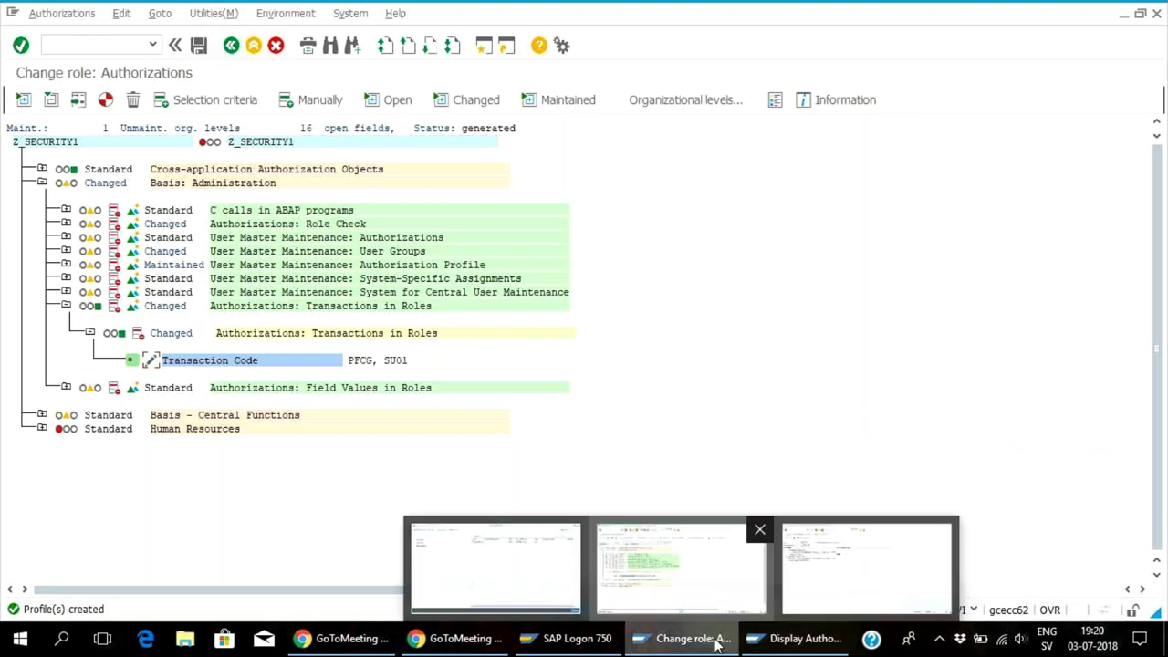
pyautogui.click(836, 576)
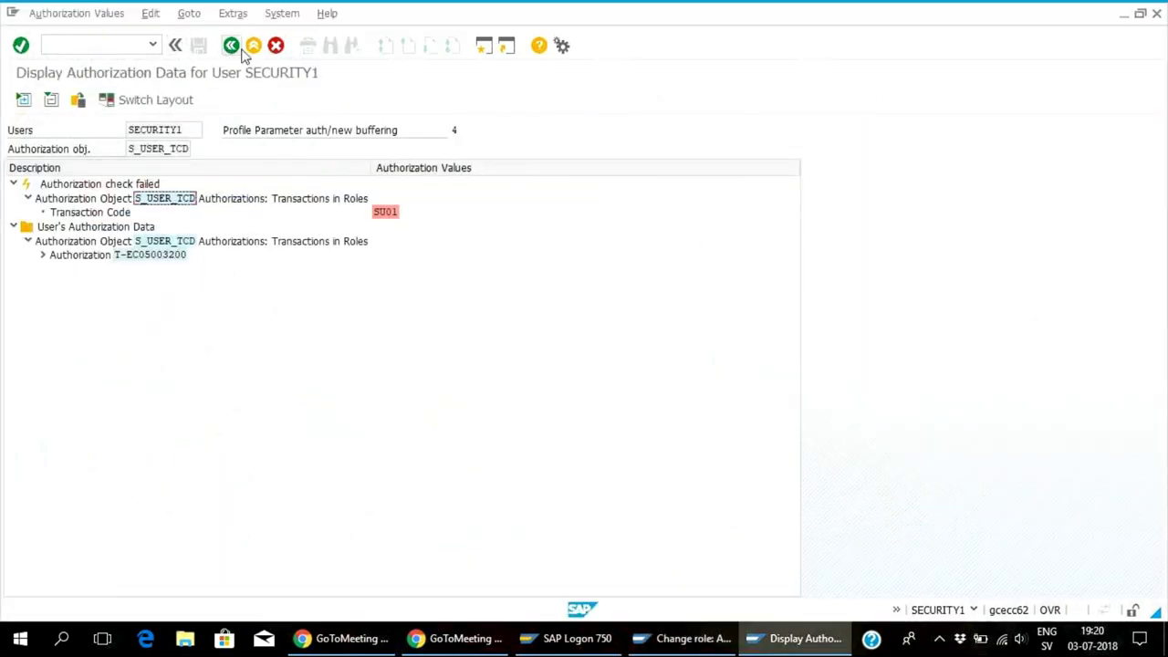
pyautogui.click(235, 50)
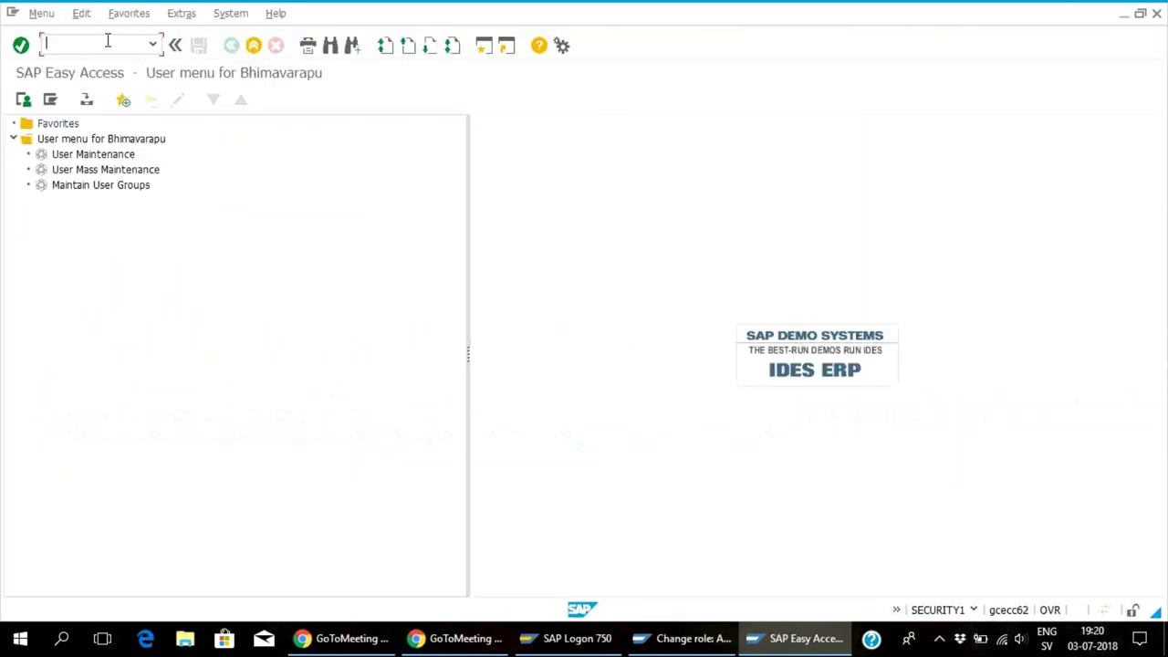
pyautogui.write('/npfcg')
pyautogui.press('Return')
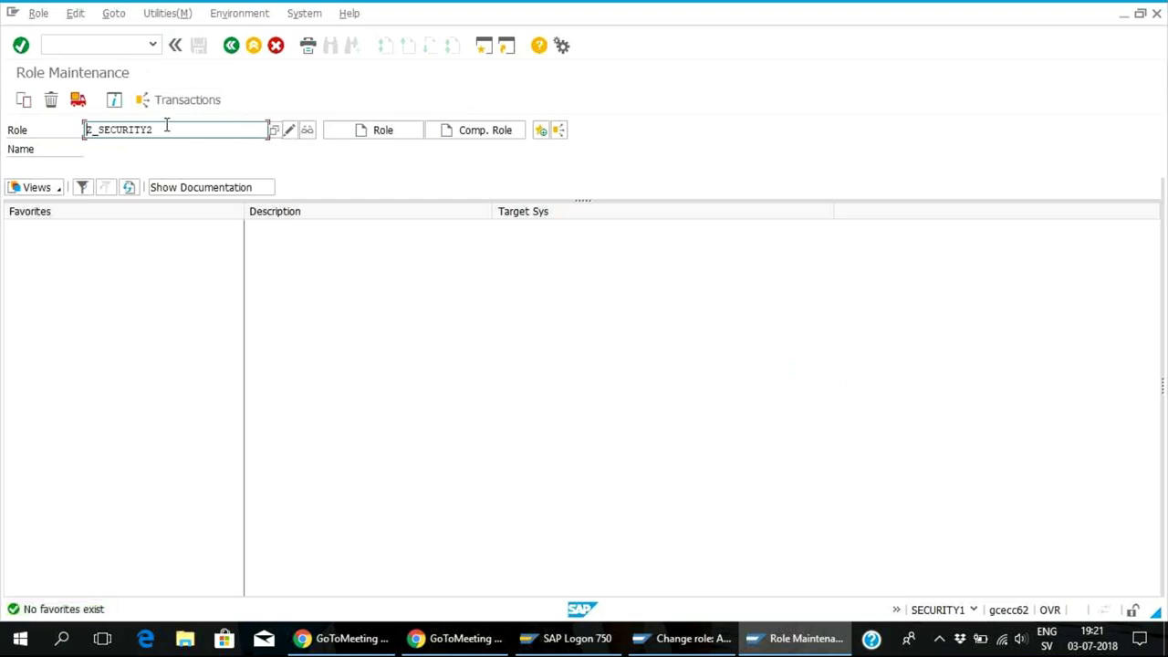
# - Open the existing role Z_SECURITY2 for changing and bring up the transaction assignment for its menu
pyautogui.click(382, 130)
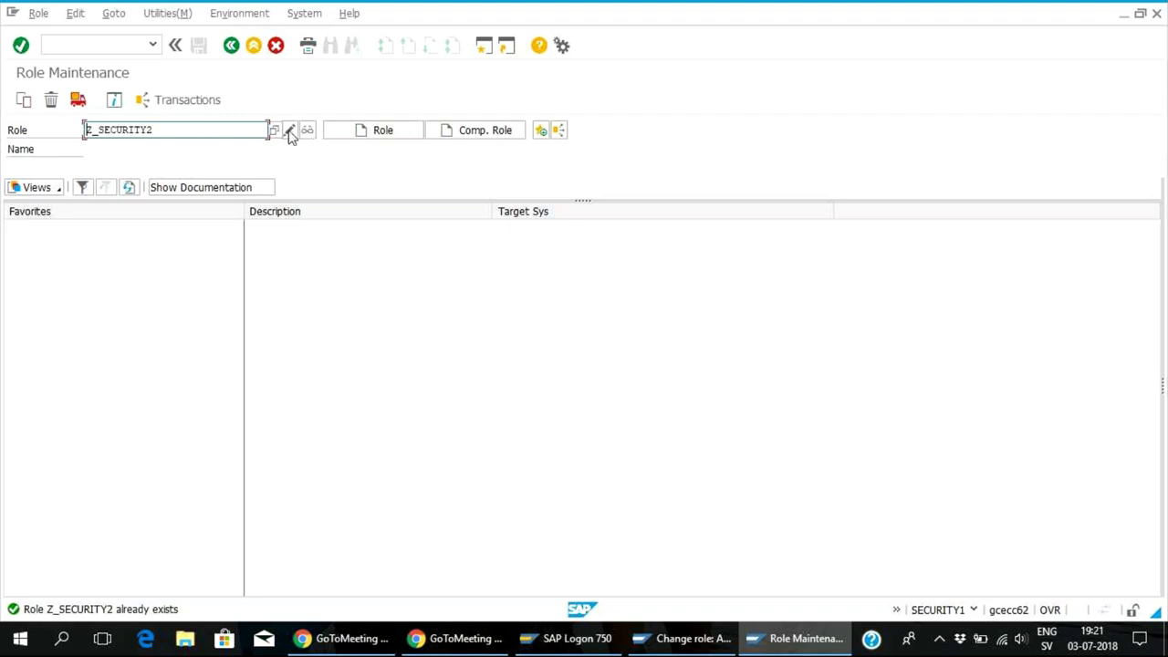
pyautogui.click(289, 131)
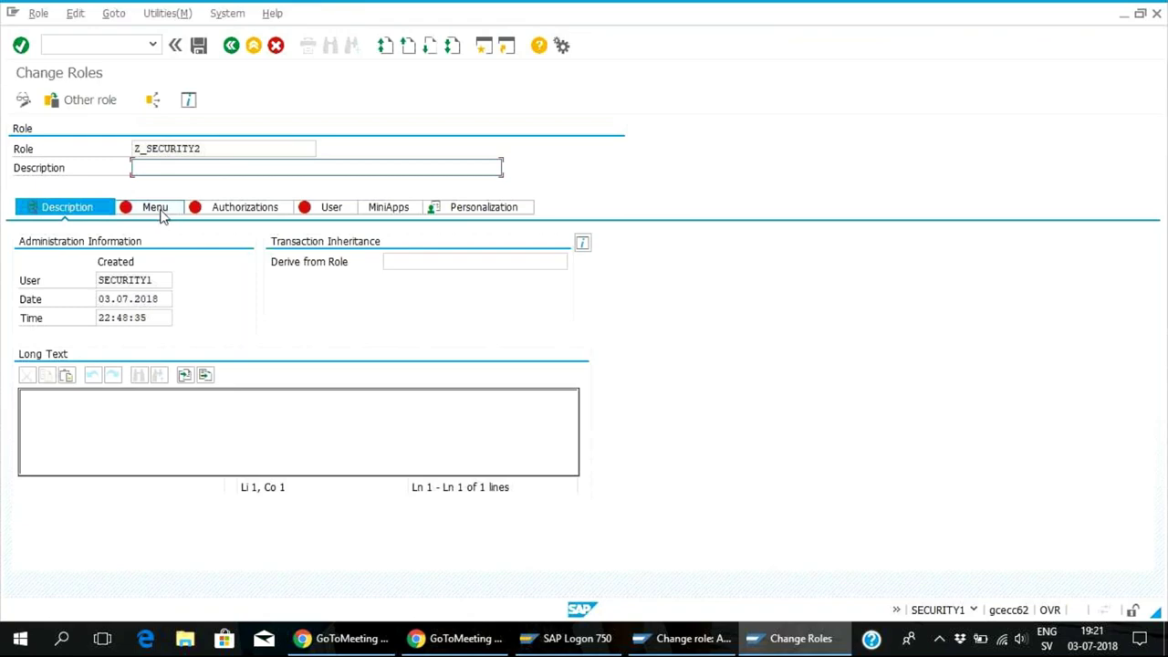
pyautogui.click(163, 211)
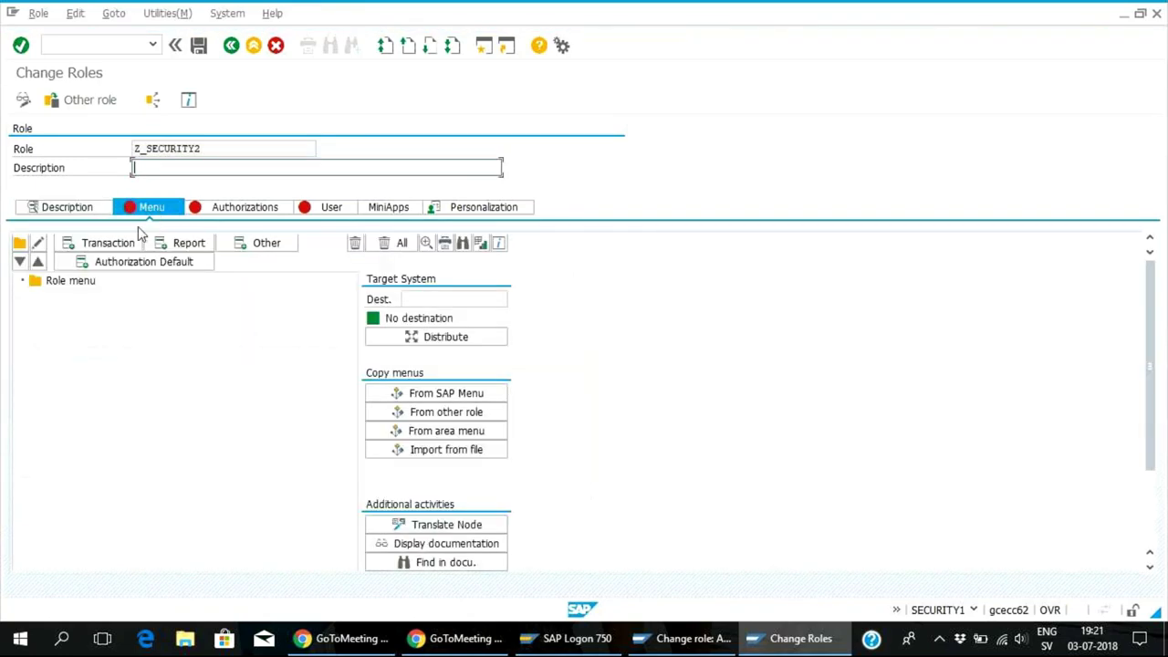
pyautogui.click(128, 247)
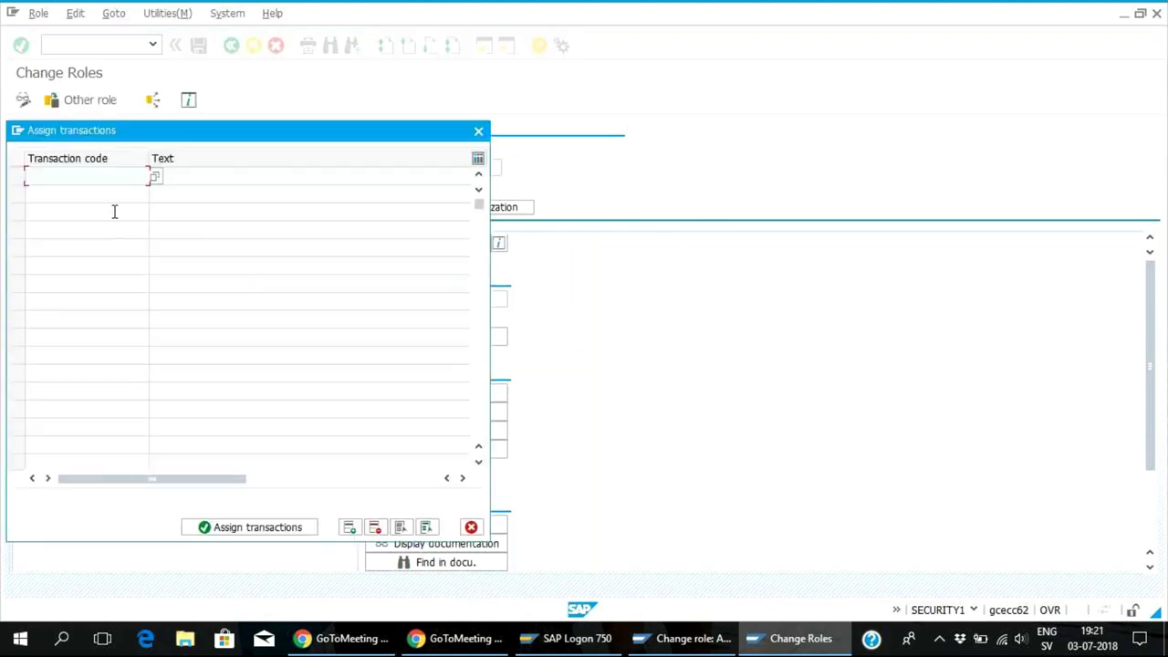
# - Assign transaction SU01 to the role menu of Z_SECURITY2
pyautogui.write('su')
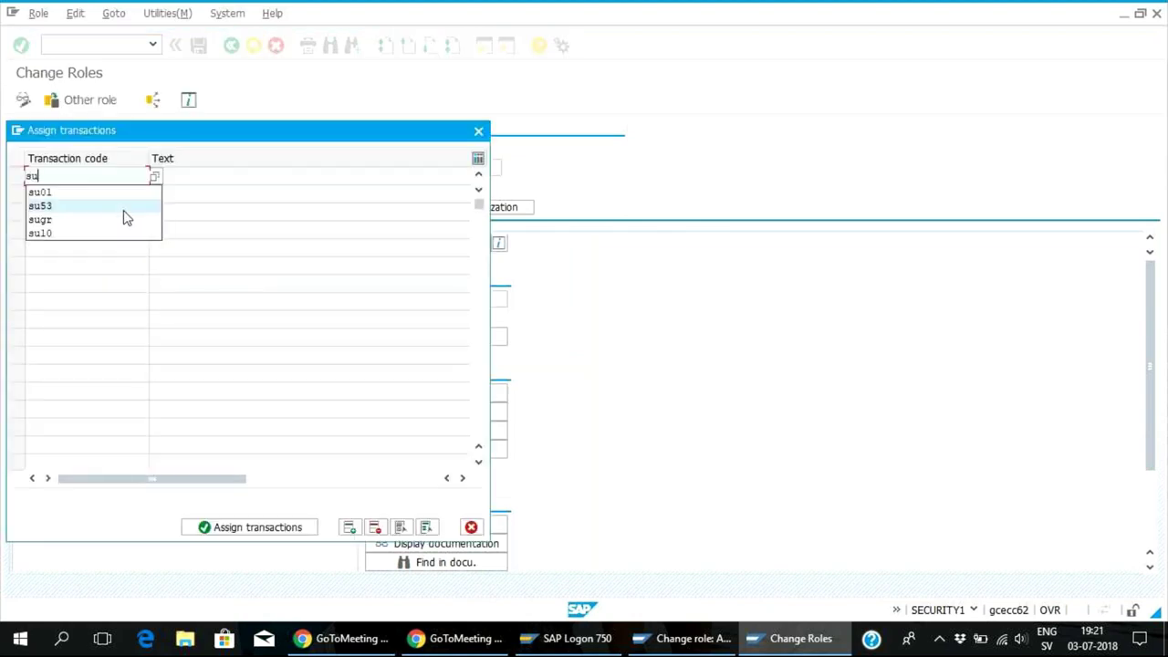
pyautogui.click(116, 194)
pyautogui.press('Return')
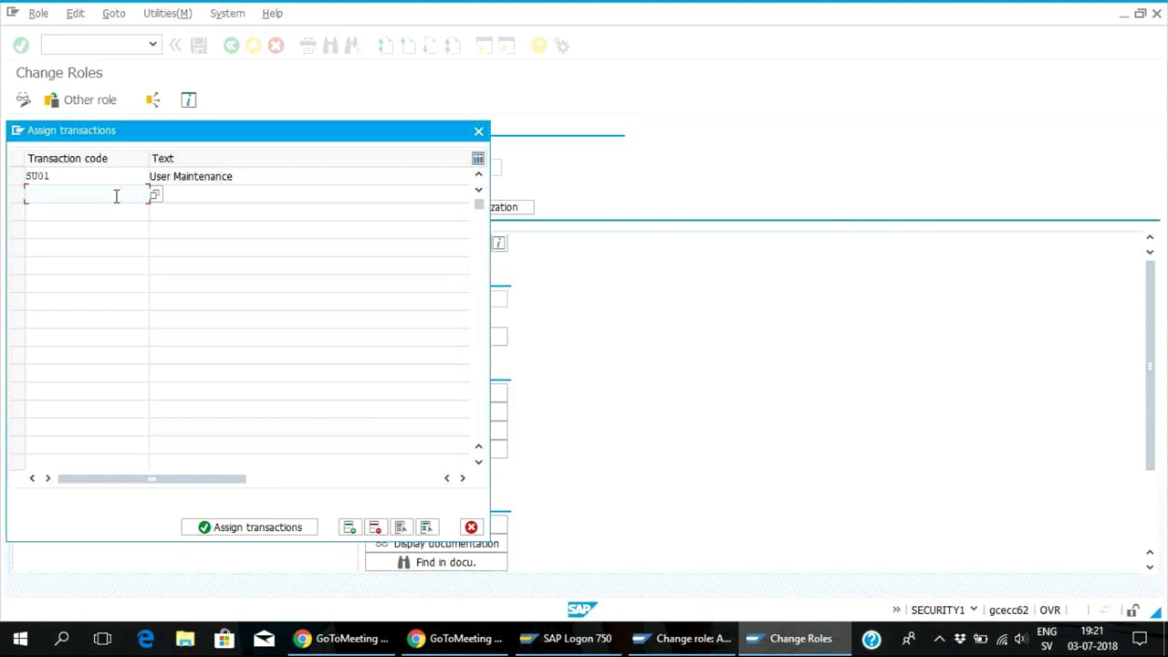
pyautogui.write('s')
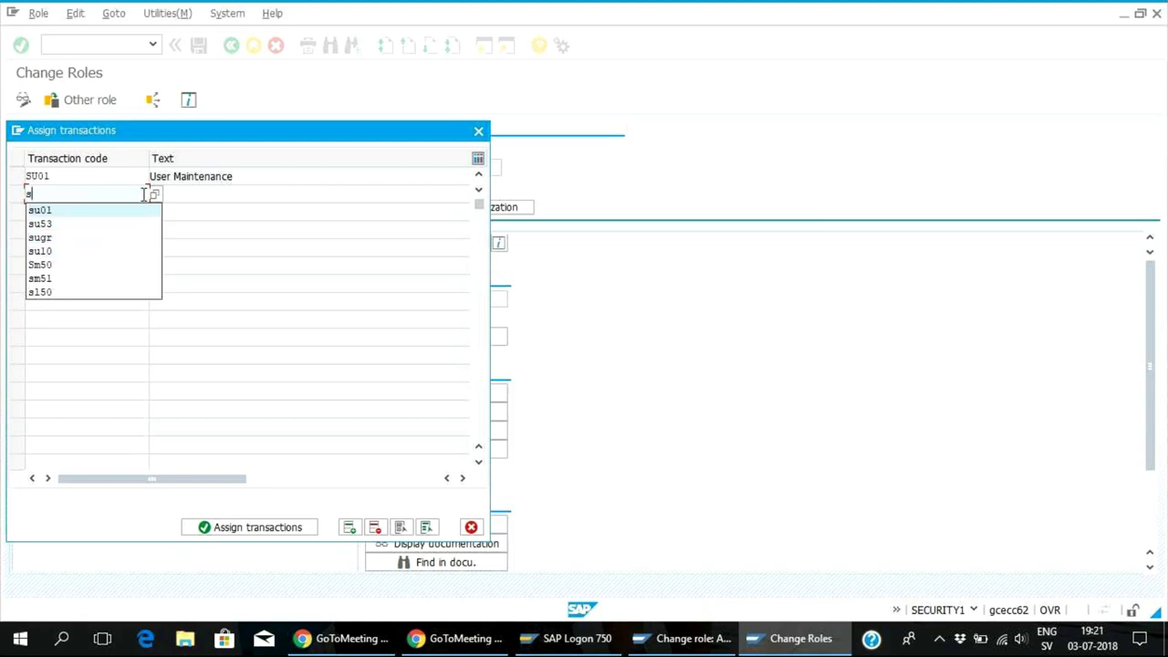
pyautogui.press('BackSpace')
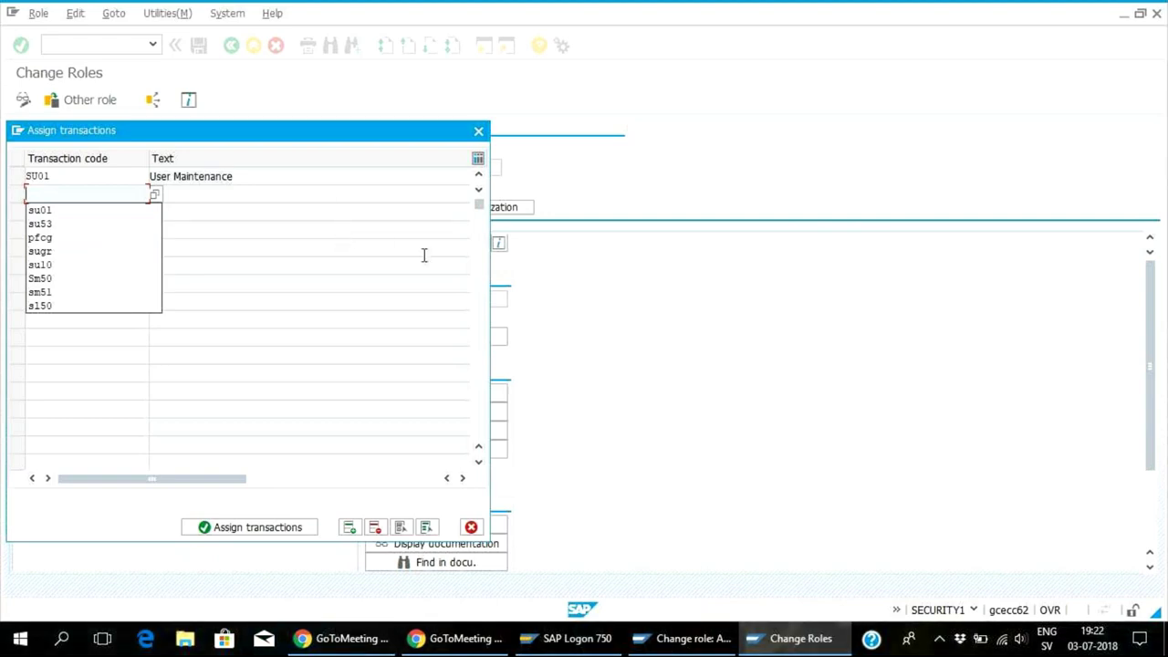
pyautogui.click(301, 529)
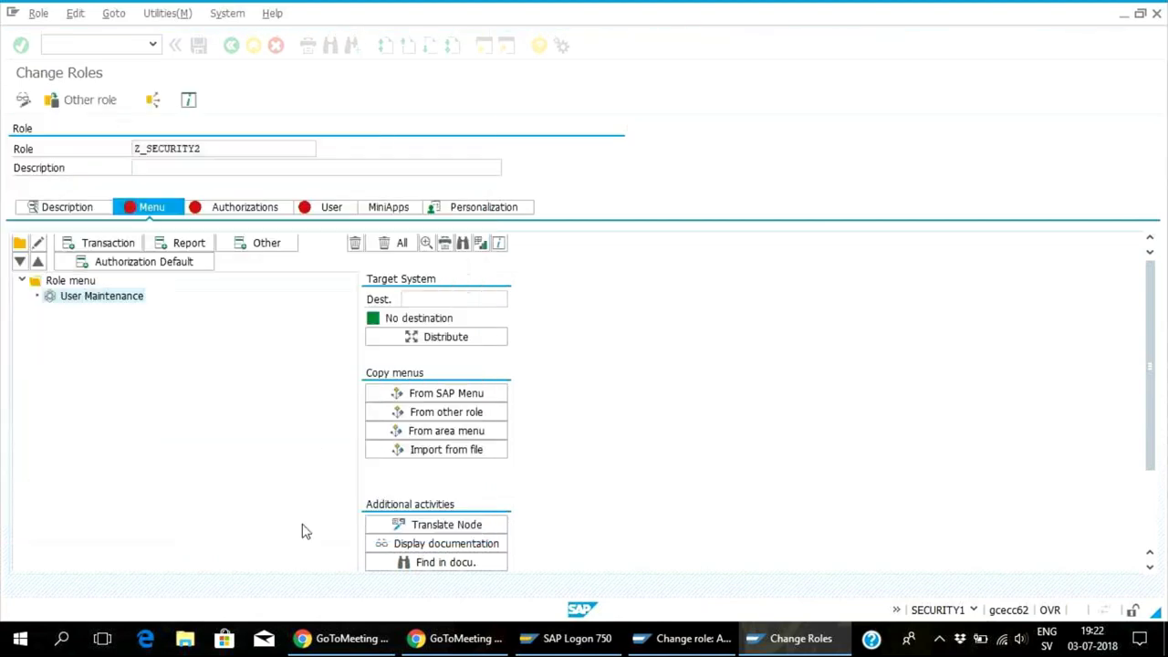
# - Try to propose a profile name for role Z_SECURITY2 and open its authorization data for changing
pyautogui.click(219, 209)
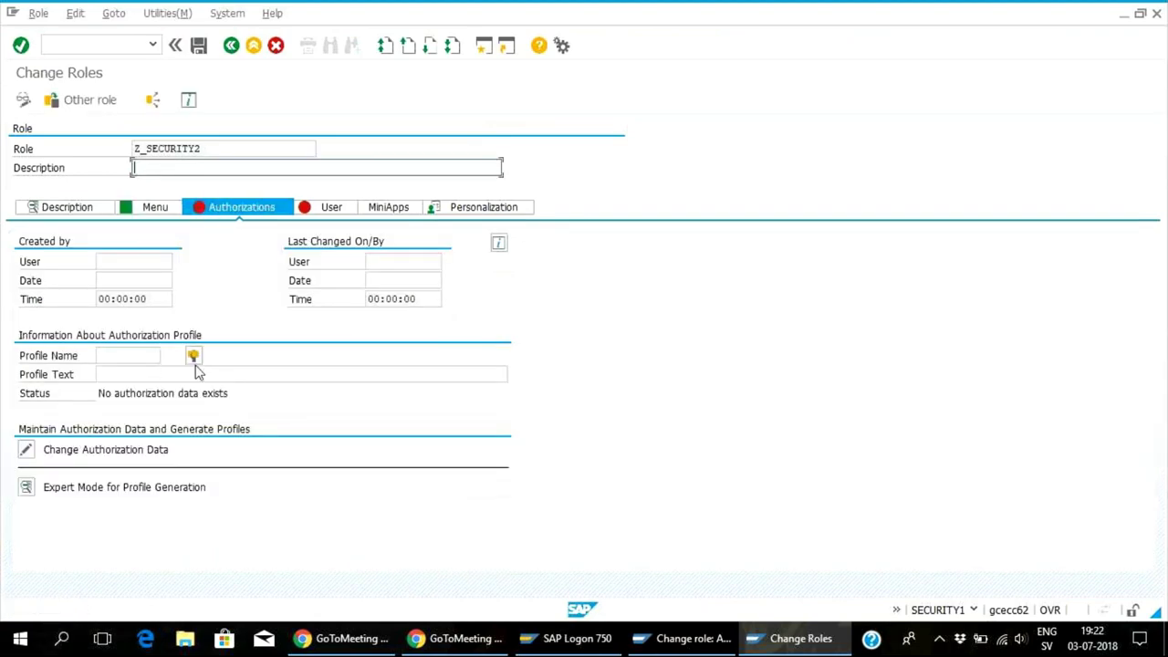
pyautogui.click(195, 356)
pyautogui.click(26, 450)
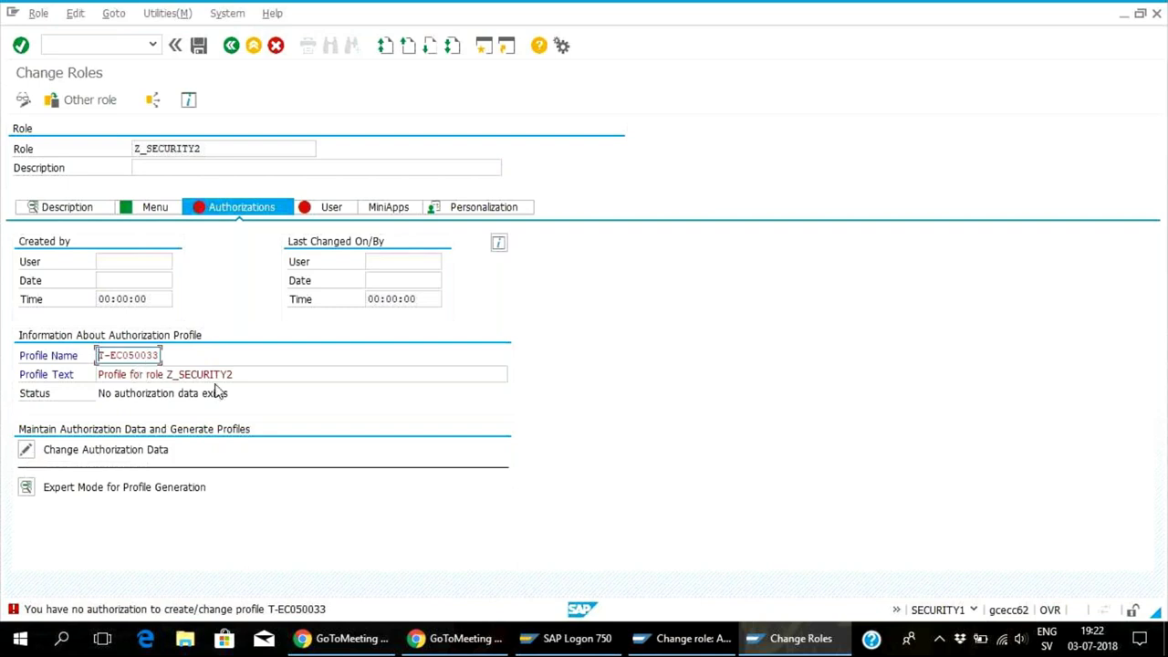
# - Run /nsu53 and examine the field values of the failed S_USER_PRO authorization check for SECURITY1
pyautogui.click(93, 39)
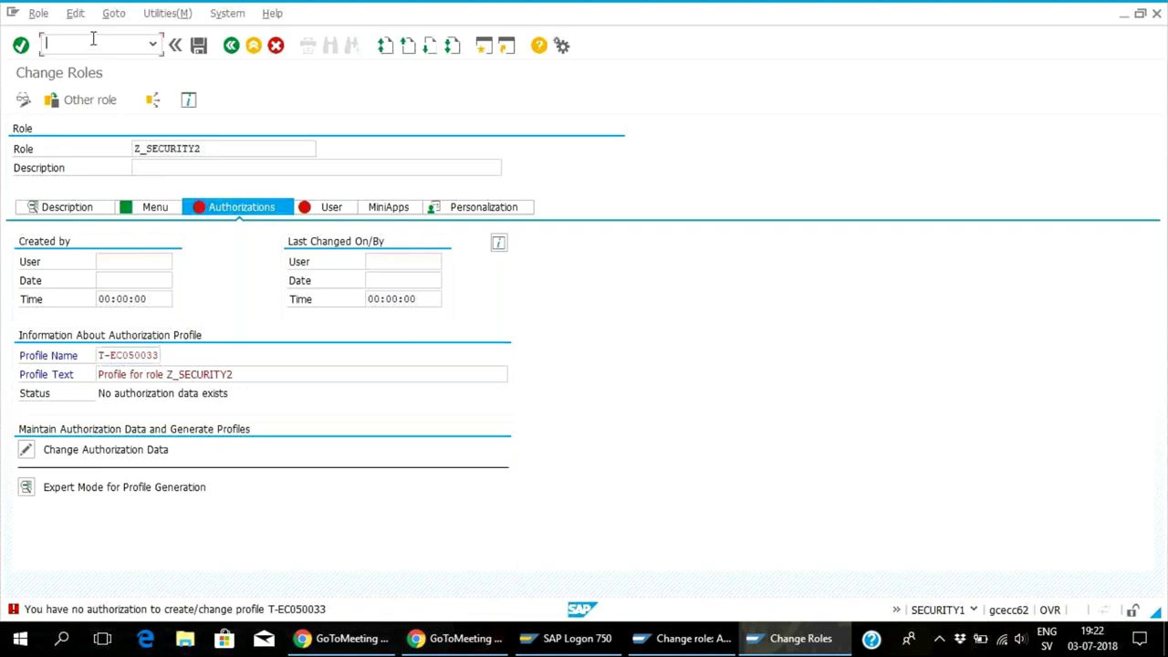
pyautogui.write('/nsu53')
pyautogui.press('Return')
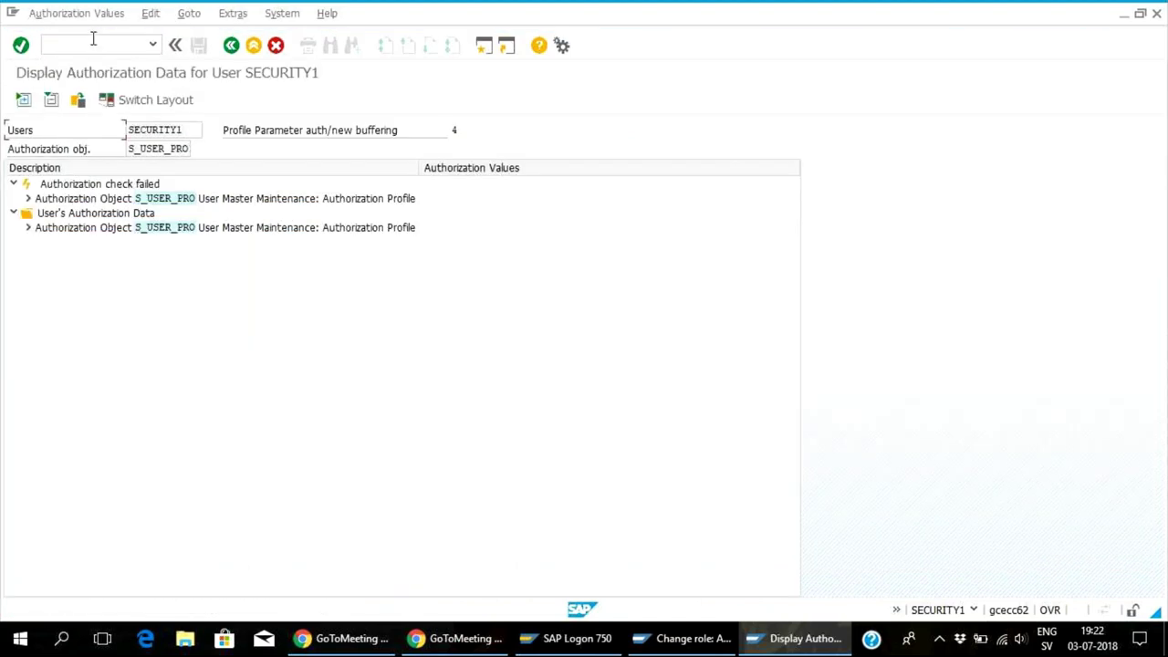
pyautogui.click(28, 198)
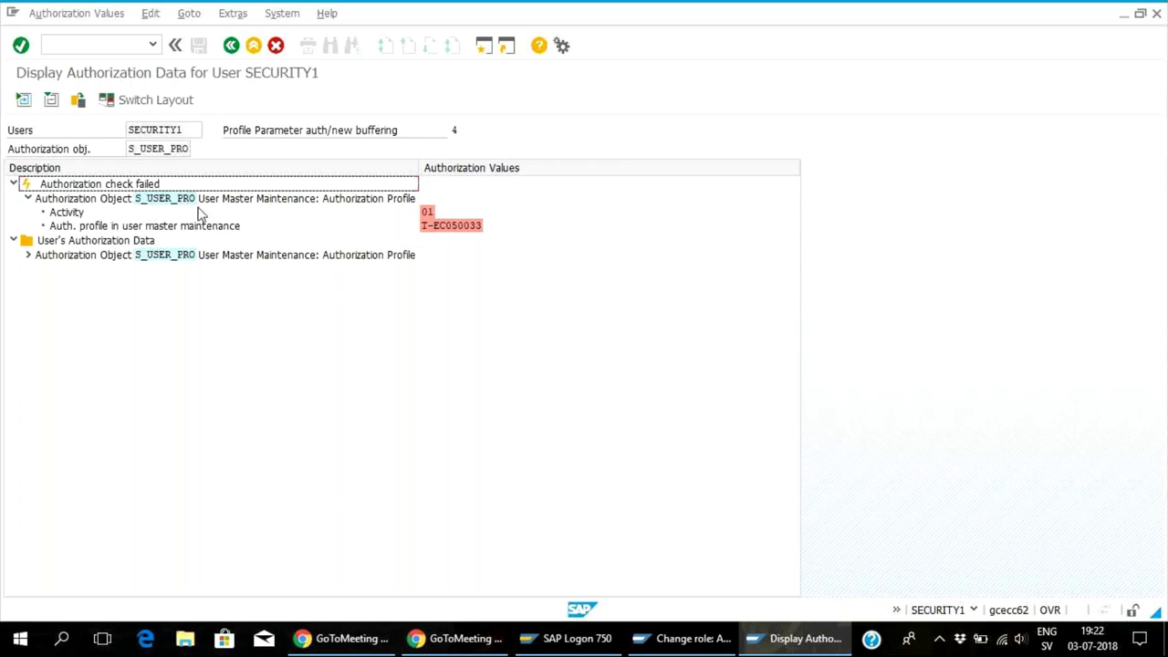
pyautogui.click(164, 199)
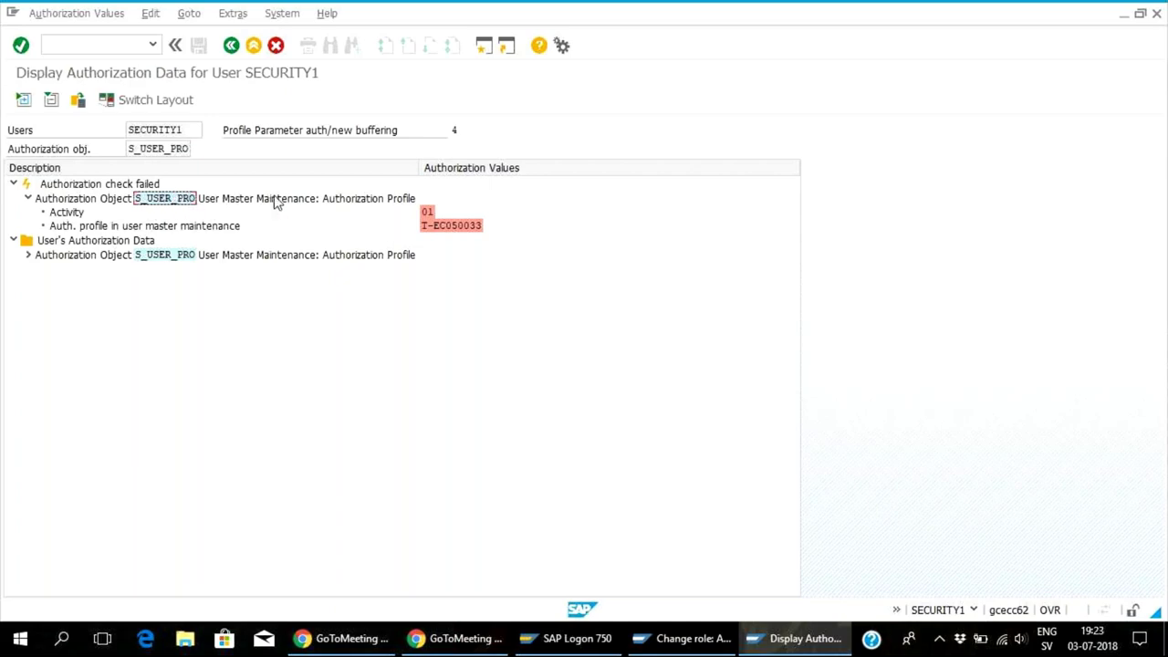
# - Leave the authorization display, start Role Maintenance with /npfcg and open the menu of role Z_SECURITY2 for changing
pyautogui.click(231, 46)
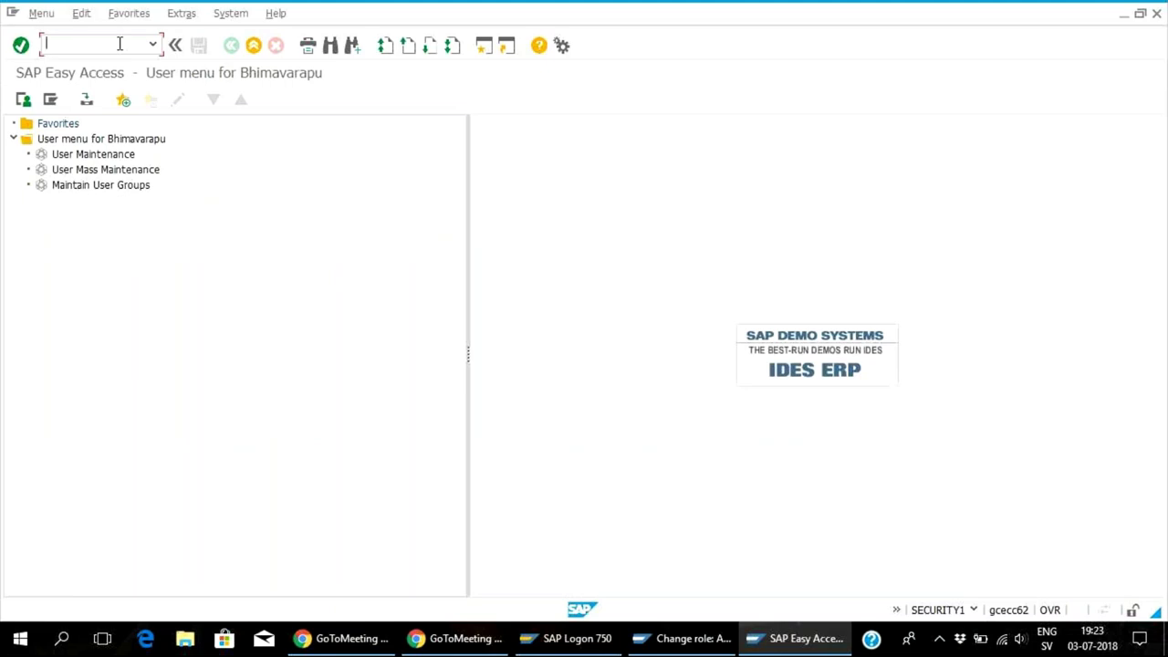
pyautogui.write('/npfcg')
pyautogui.press('Return')
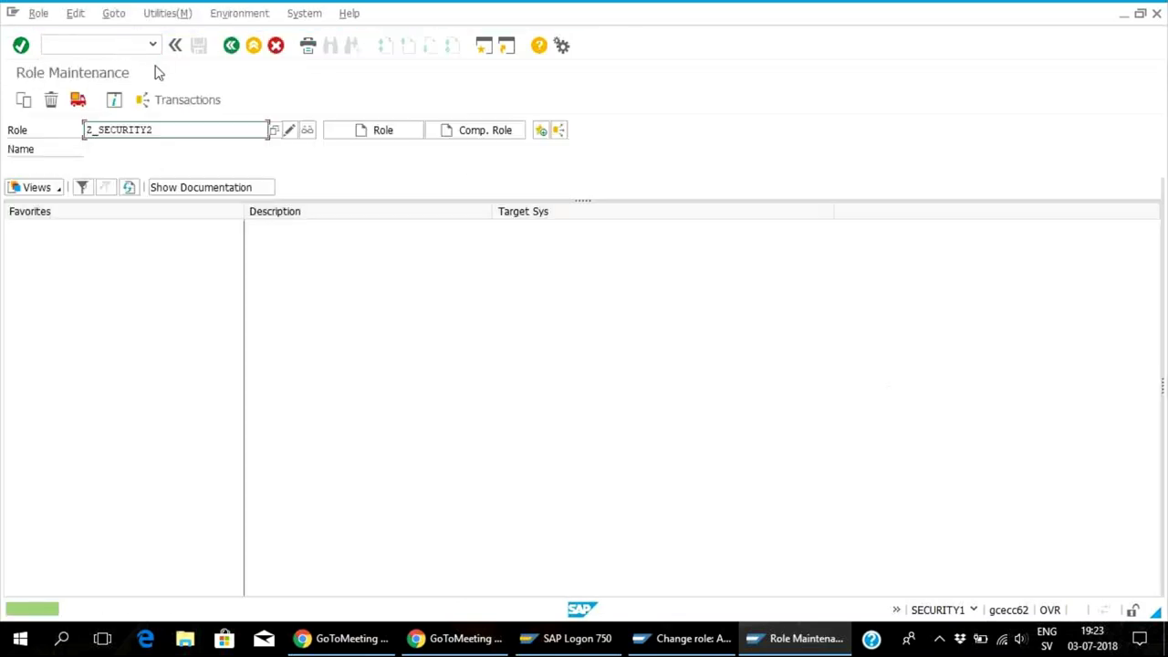
pyautogui.click(288, 130)
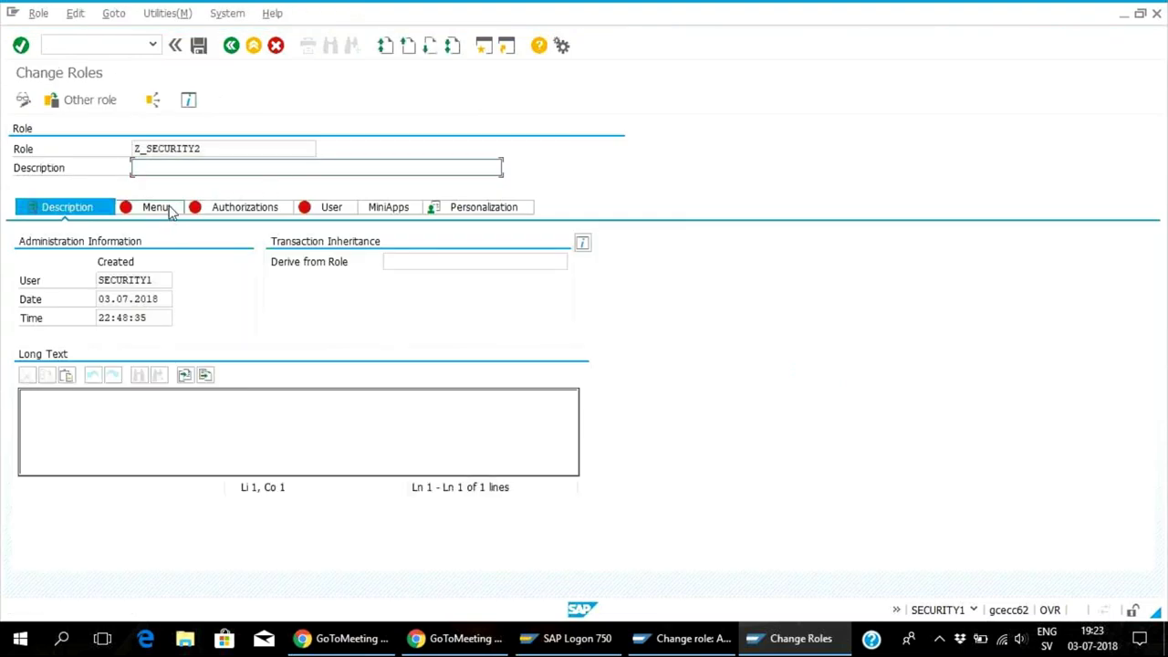
pyautogui.click(153, 208)
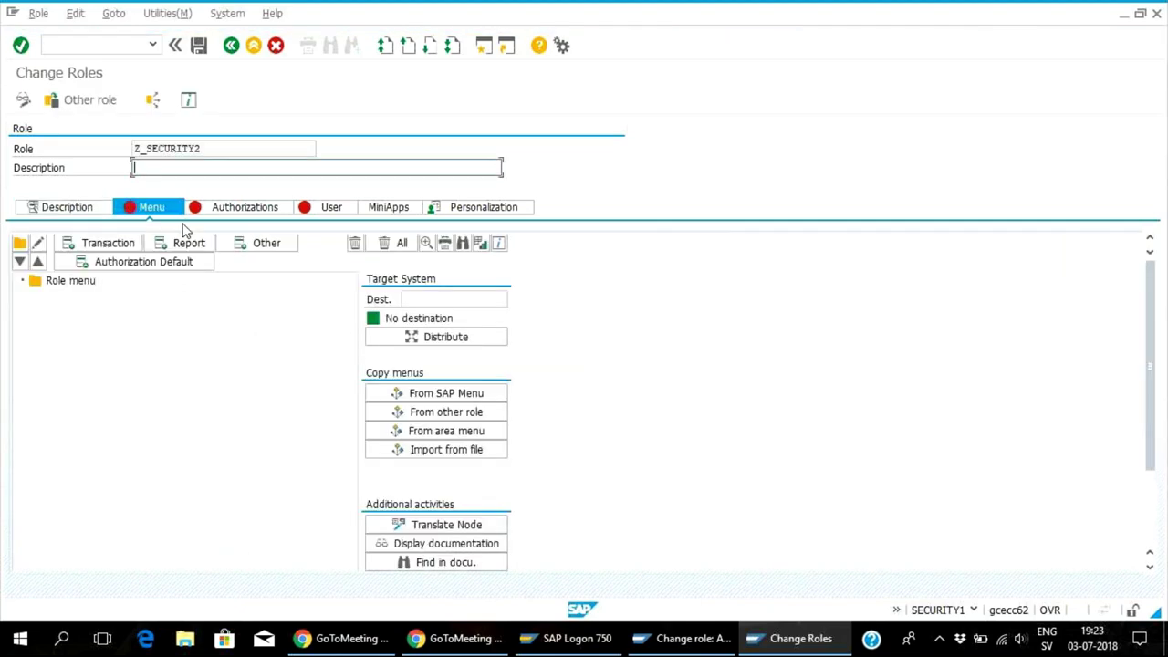
# - Assign transaction SU01 to the Z_SECURITY2 role menu and propose a profile name for the role's authorizations
pyautogui.click(129, 244)
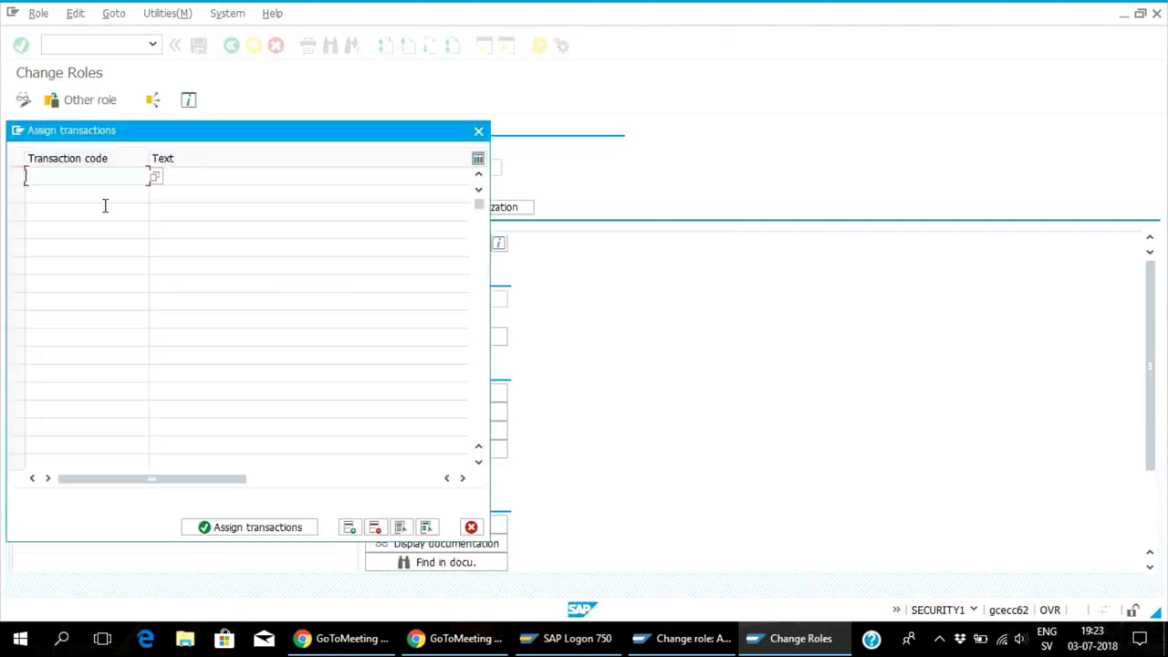
pyautogui.write('s')
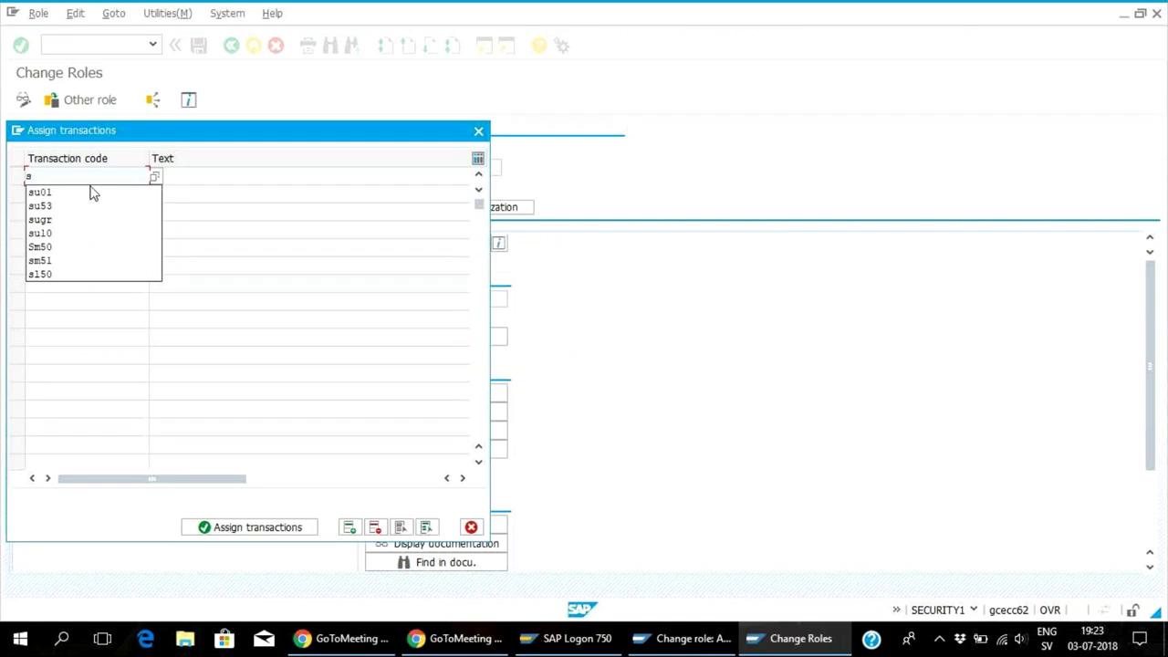
pyautogui.click(82, 194)
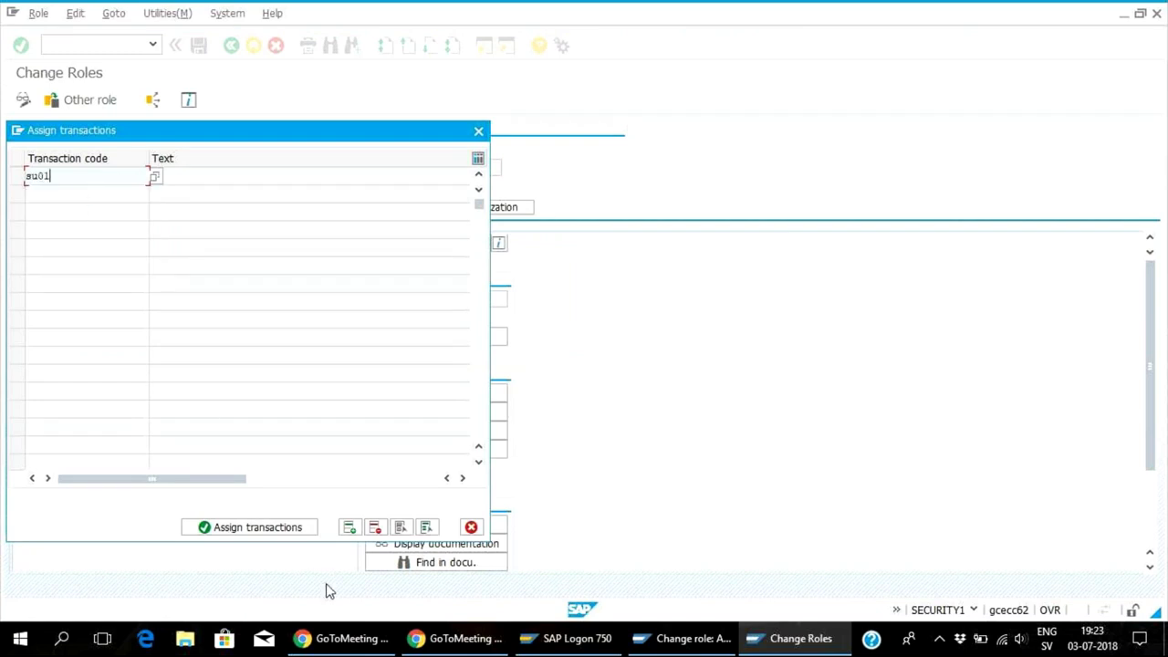
pyautogui.click(294, 528)
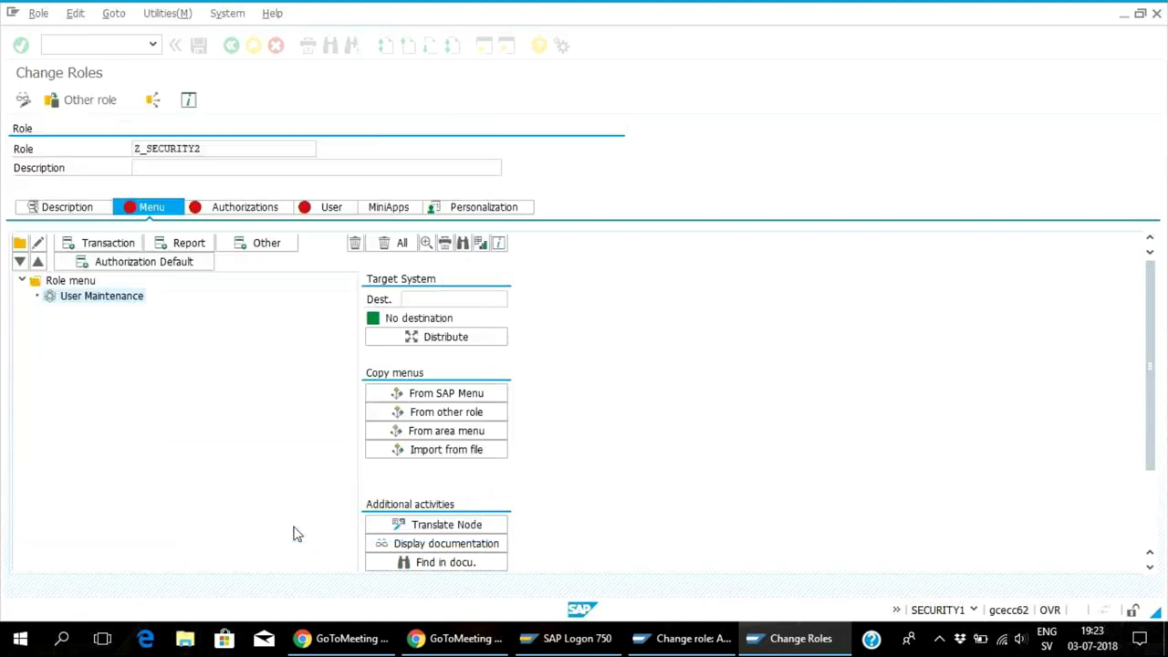
pyautogui.click(256, 209)
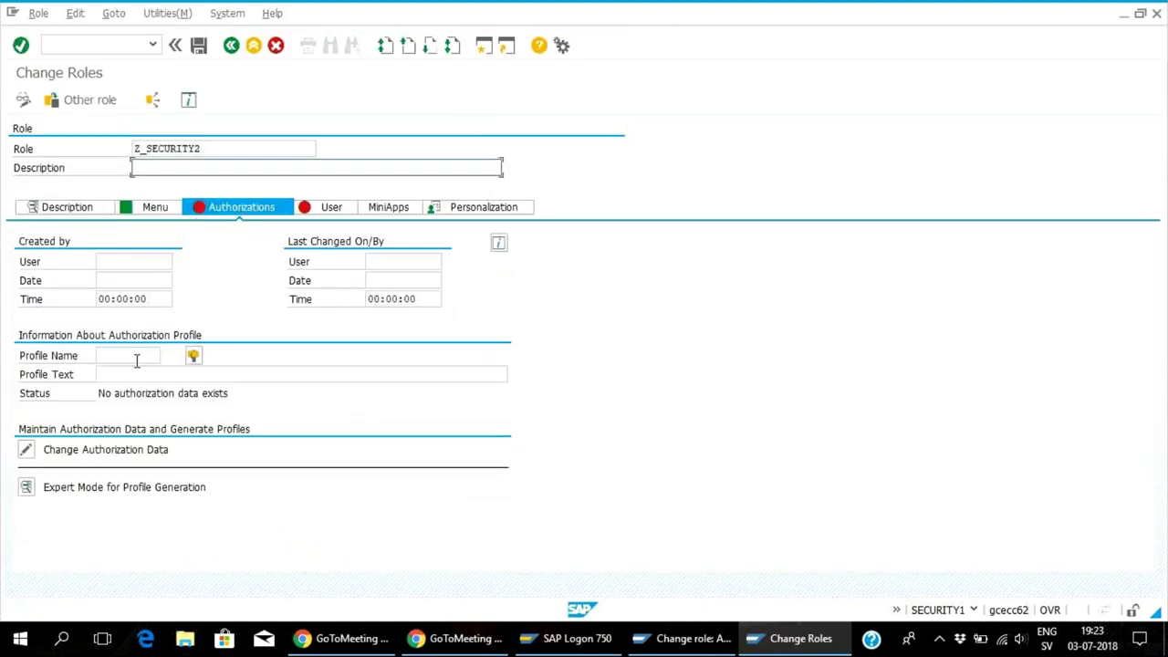
pyautogui.click(194, 357)
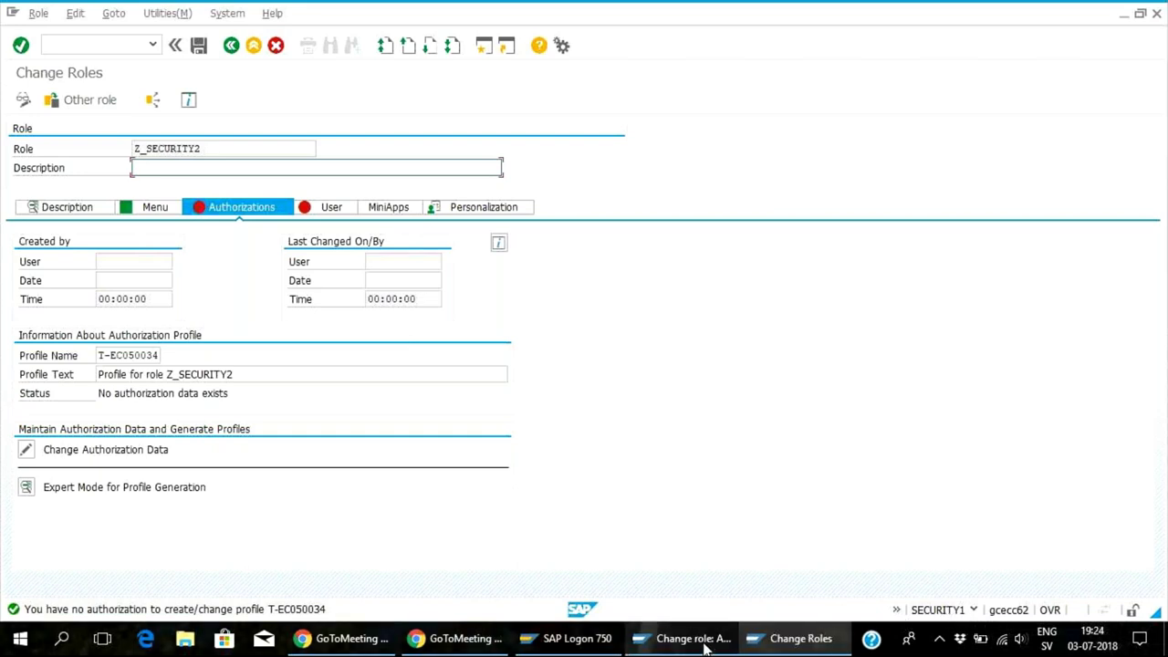
# - Switch to the administrator's session changing role Z_SECURITY1 and find authorization object S_USER_PRO among its authorizations
pyautogui.moveTo(710, 644)
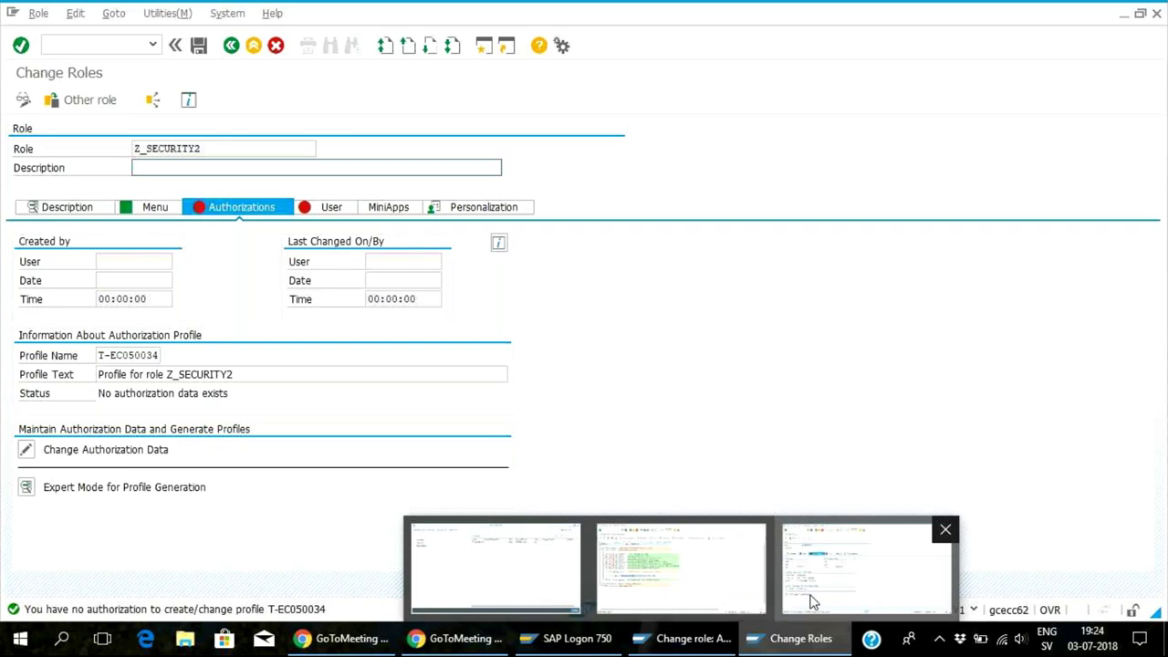
pyautogui.click(693, 577)
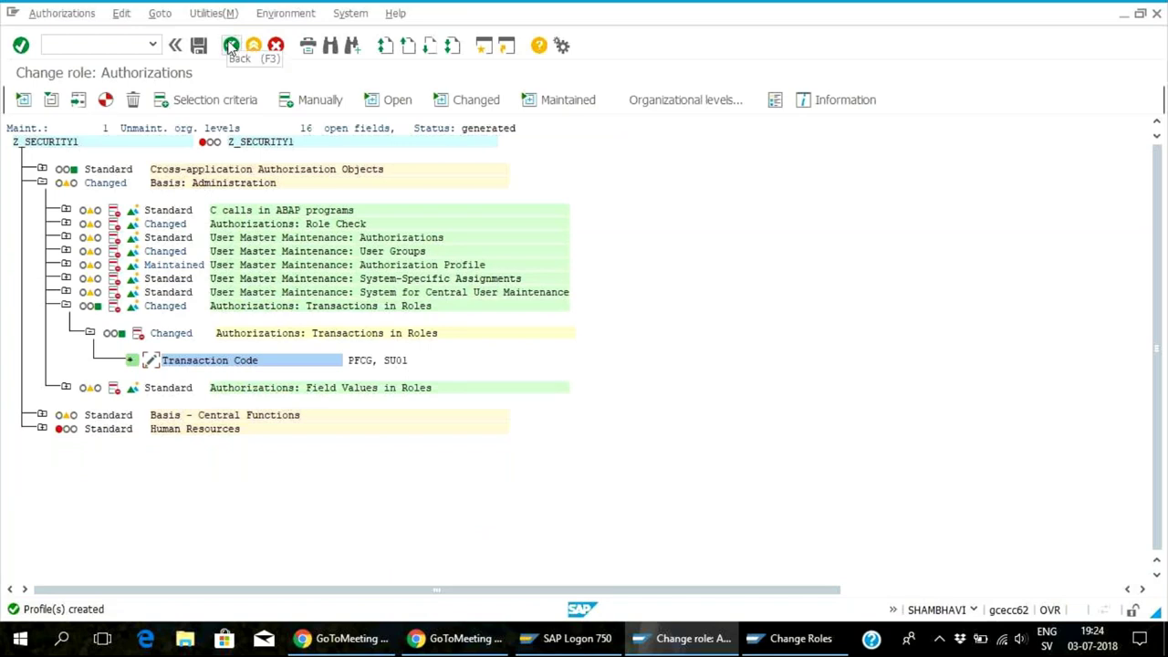
pyautogui.hotkey('ctrl', 'f')
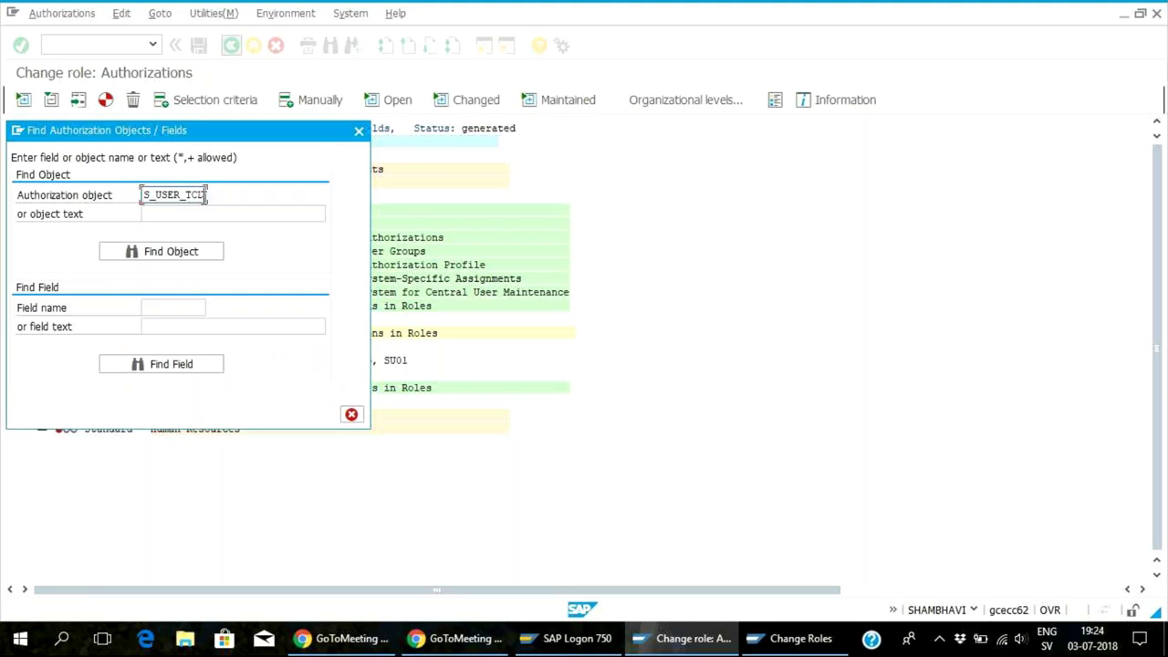
pyautogui.press('BackSpace')
pyautogui.press('BackSpace')
pyautogui.press('BackSpace')
pyautogui.press('BackSpace')
pyautogui.press('BackSpace')
pyautogui.press('BackSpace')
pyautogui.press('BackSpace')
pyautogui.press('BackSpace')
pyautogui.press('BackSpace')
pyautogui.press('BackSpace')
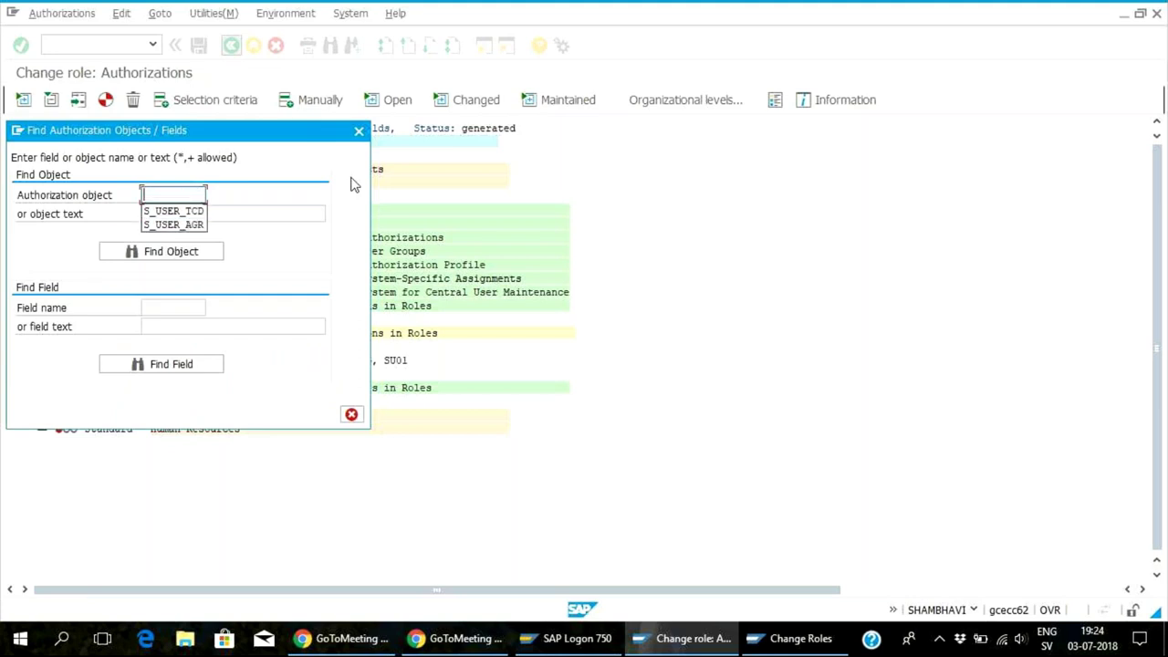
pyautogui.write('S_USER_PRO')
pyautogui.click(194, 194)
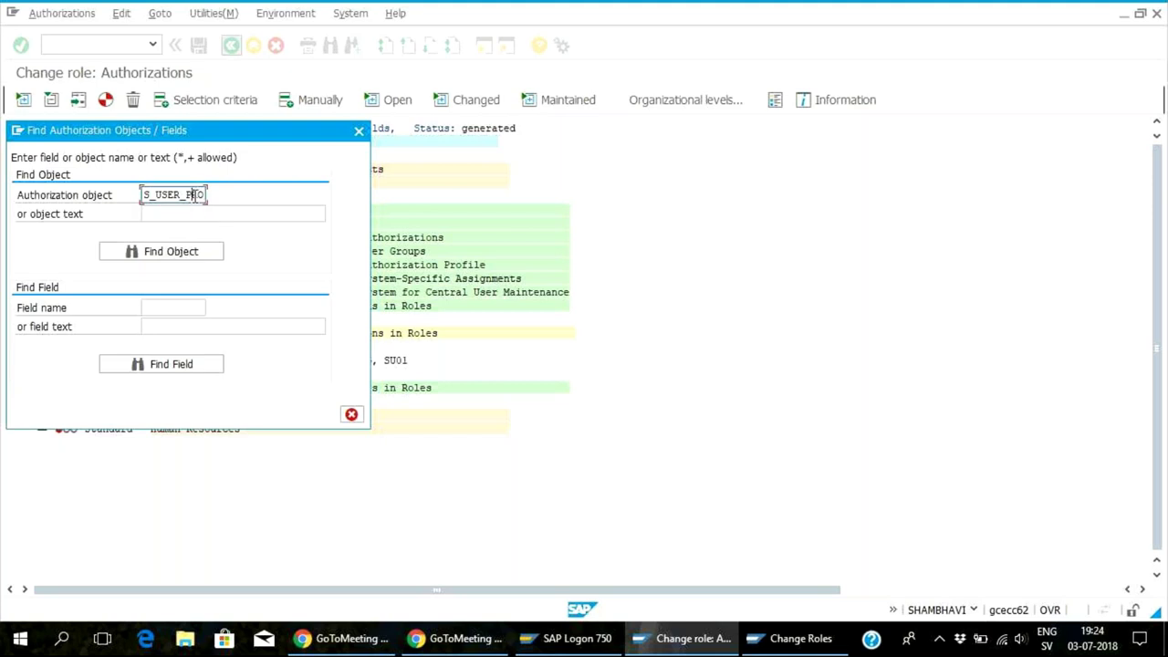
pyautogui.click(191, 252)
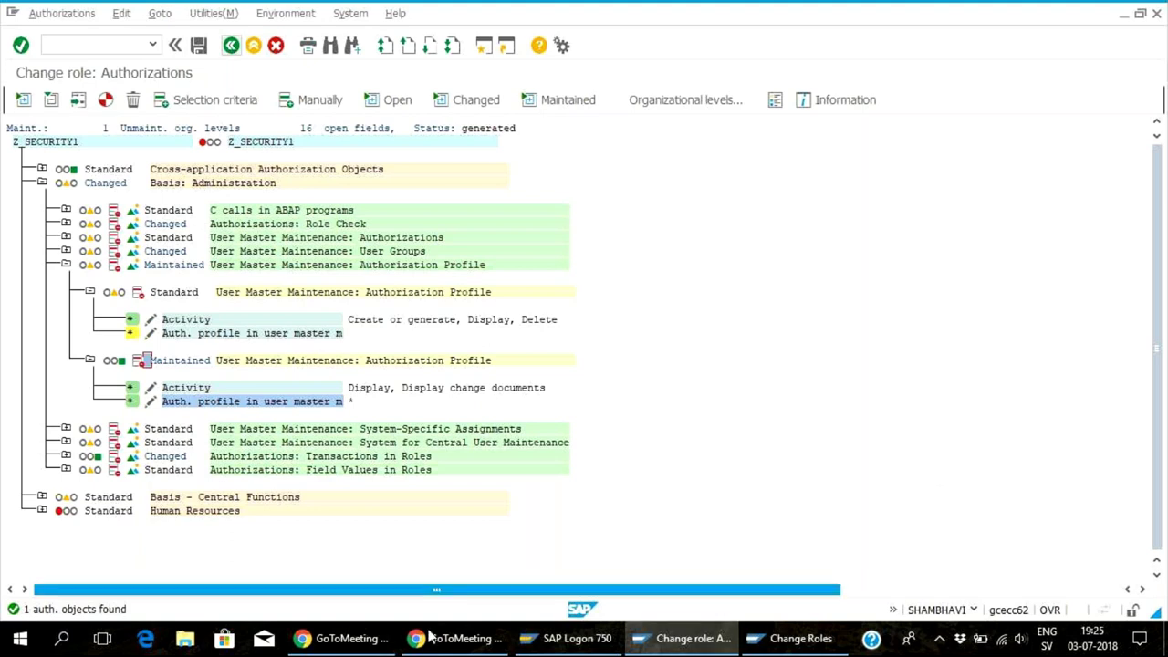
pyautogui.moveTo(429, 645)
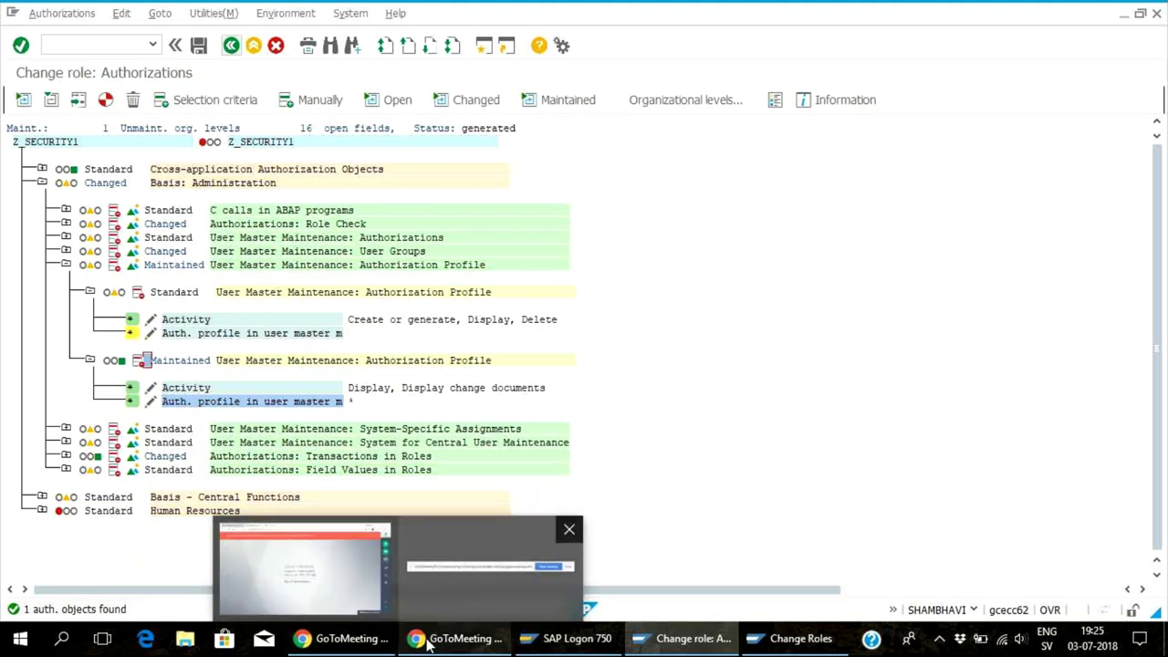
pyautogui.moveTo(350, 598)
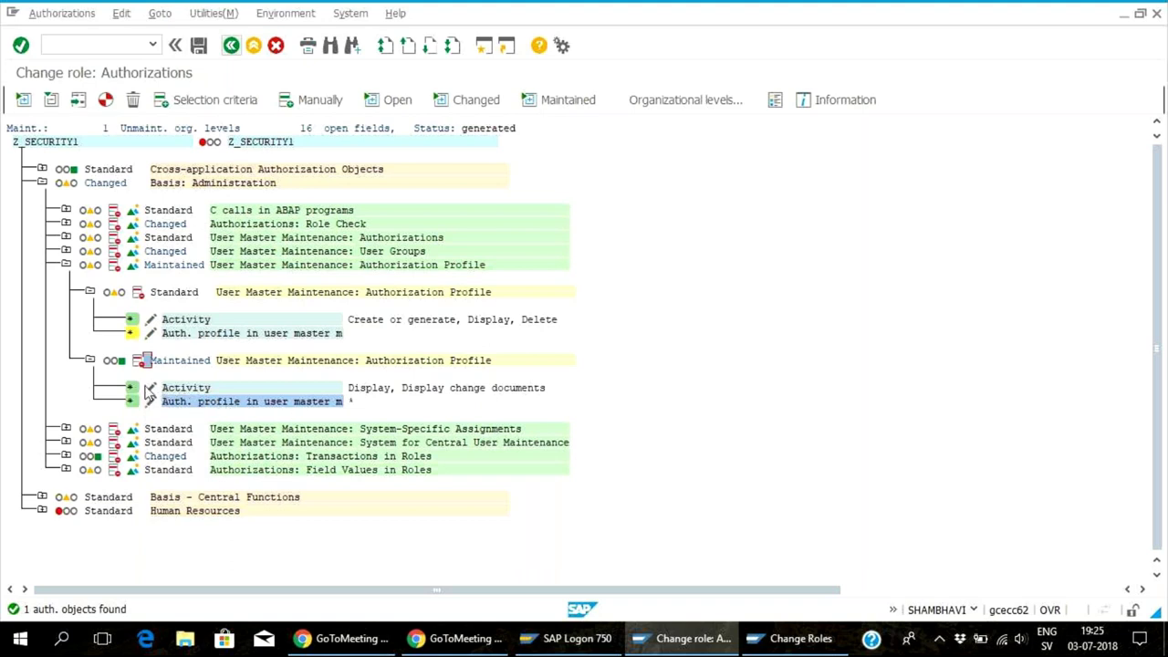
# - Add activity 01 Create or generate to the maintained Authorization Profile authorization of S_USER_PRO and save the values
pyautogui.click(151, 387)
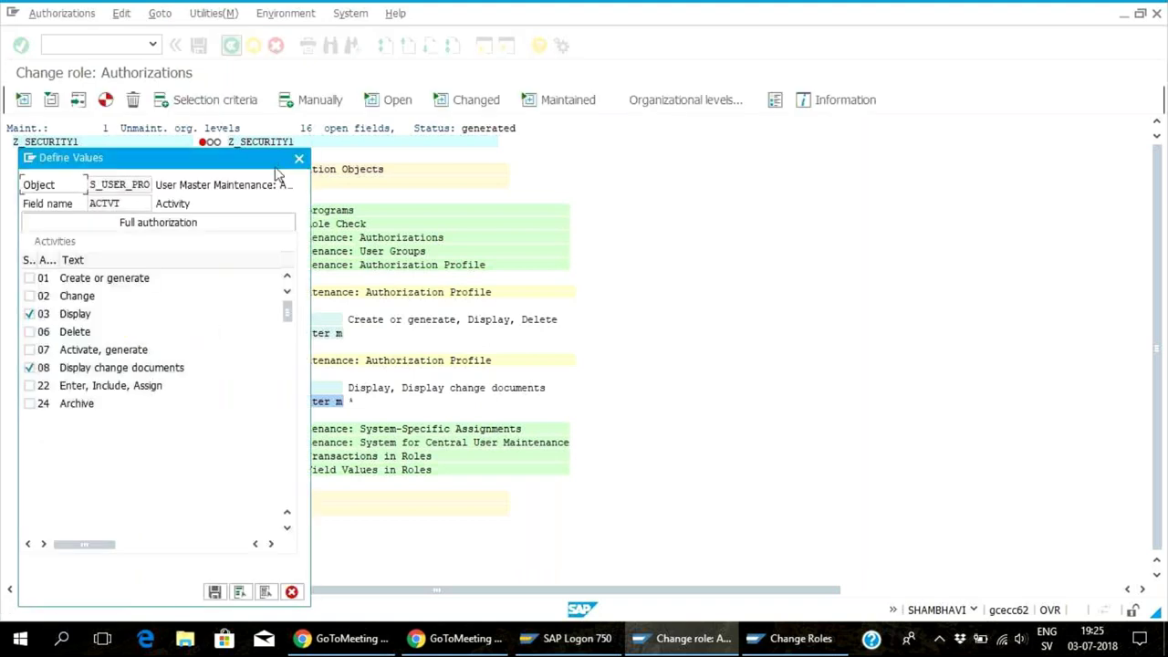
pyautogui.click(29, 277)
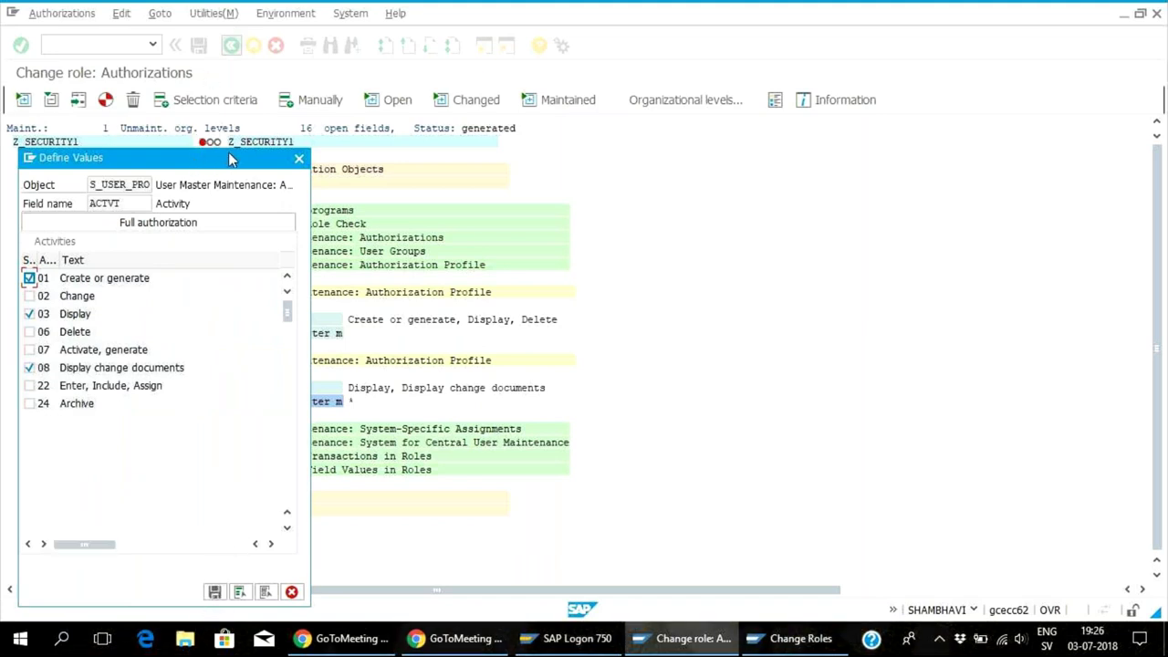
pyautogui.moveTo(228, 153); pyautogui.dragTo(777, 120)
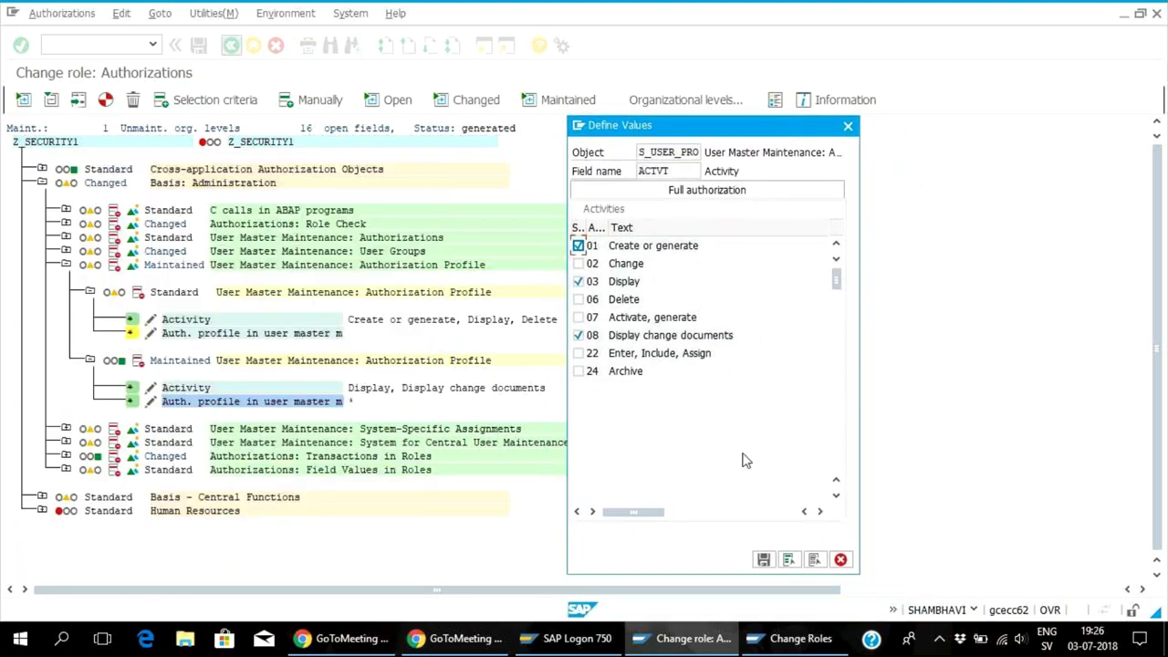
pyautogui.click(764, 560)
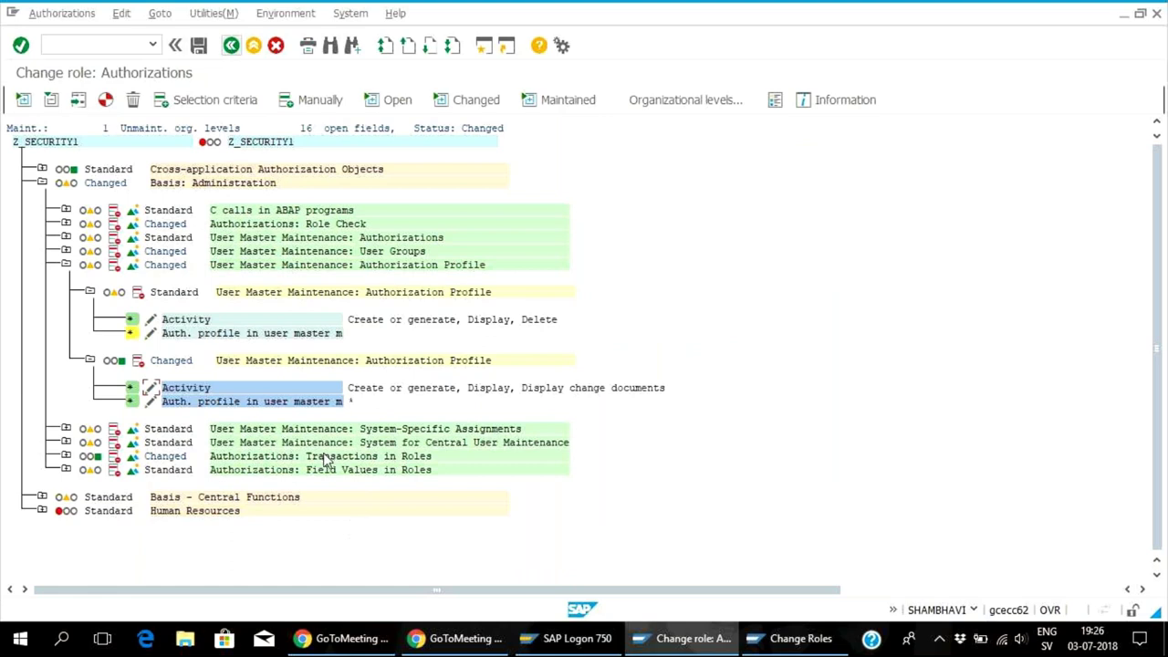
# - Give the open authorization profile field of the standard S_USER_PRO authorization full authorization (*) and generate the profile of role Z_SECURITY1
pyautogui.click(132, 334)
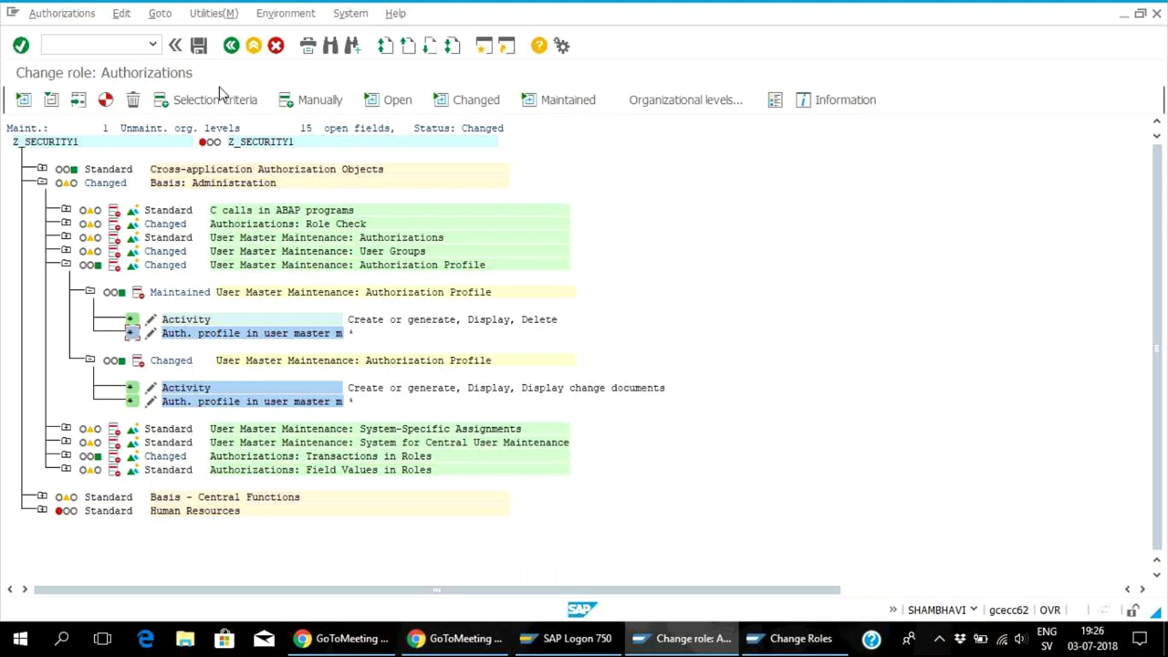
pyautogui.click(107, 100)
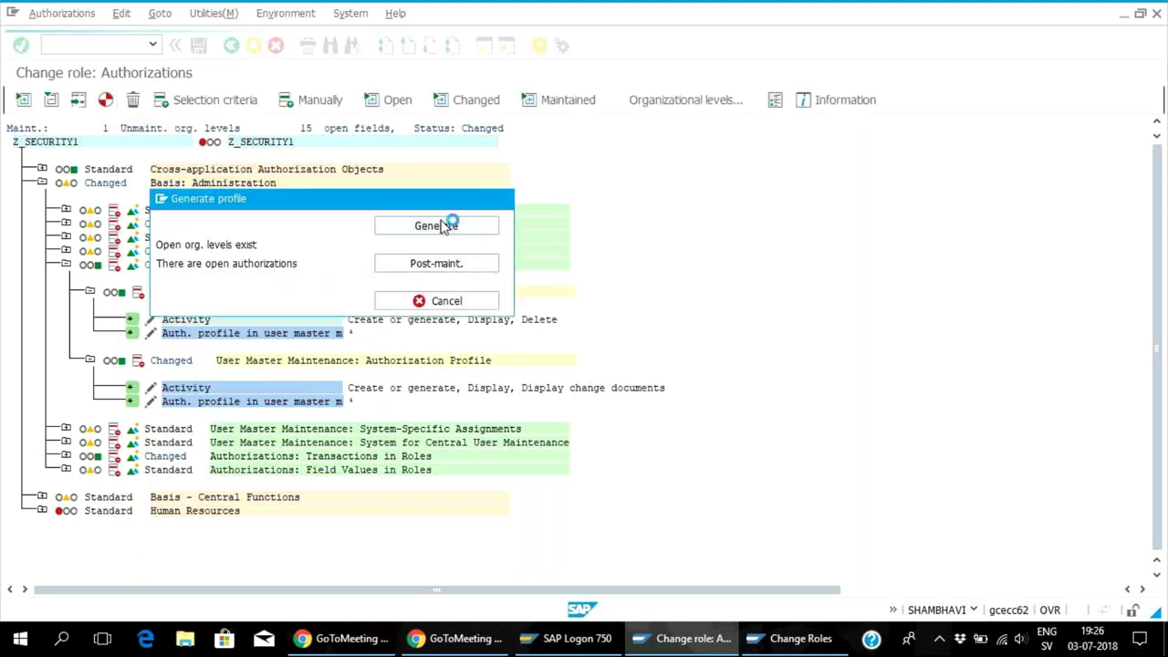
pyautogui.click(443, 225)
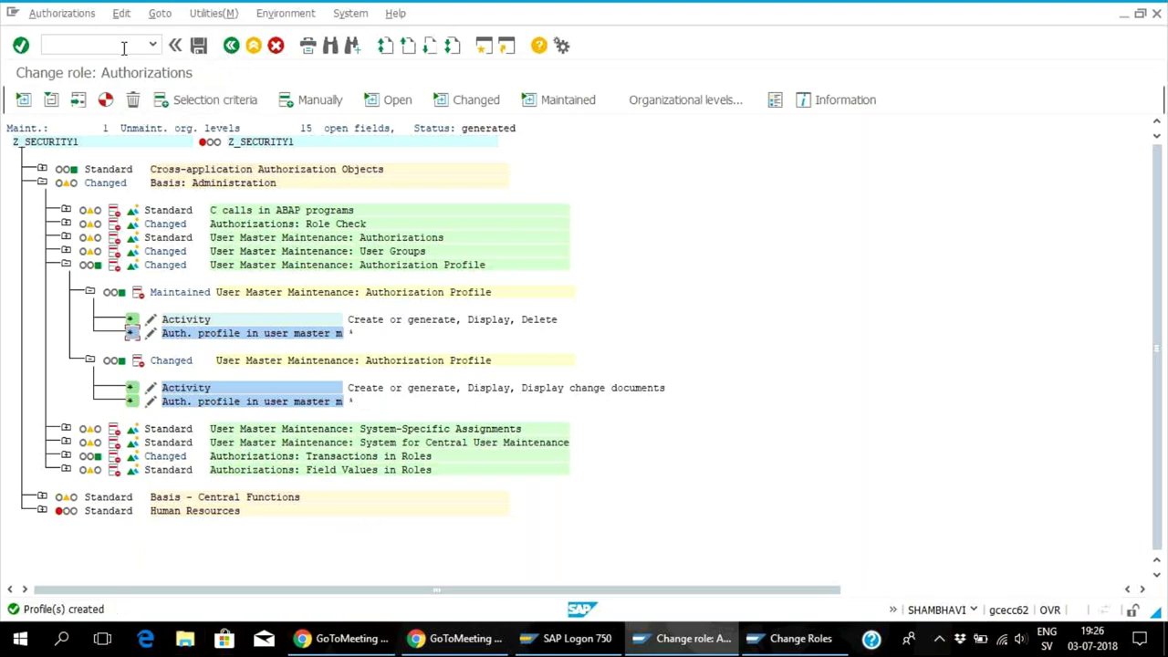
# - Switch to the SECURITY1 session, save role Z_SECURITY2 while opening its authorization data, and try to generate its profile
pyautogui.moveTo(752, 645)
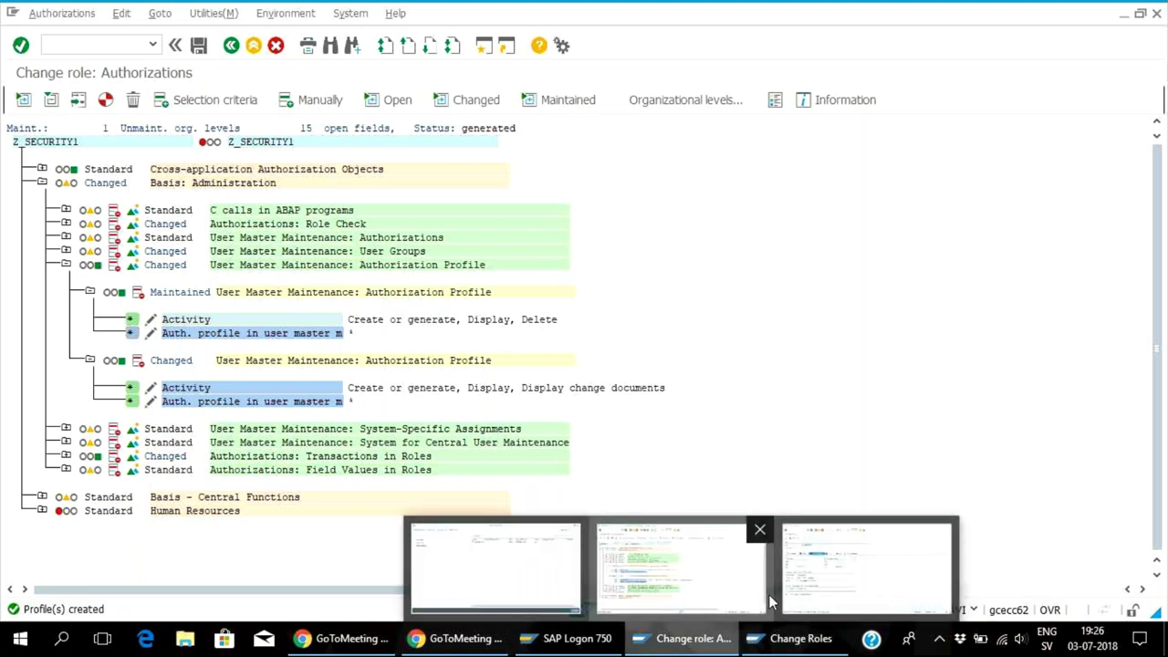
pyautogui.click(849, 597)
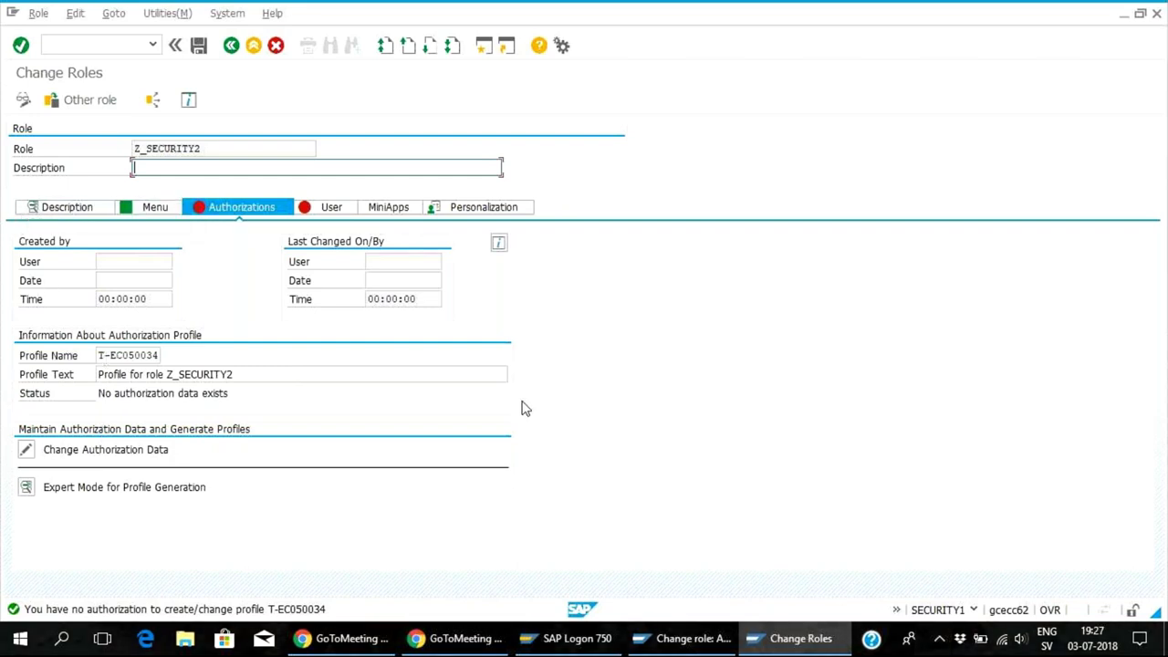
pyautogui.click(25, 450)
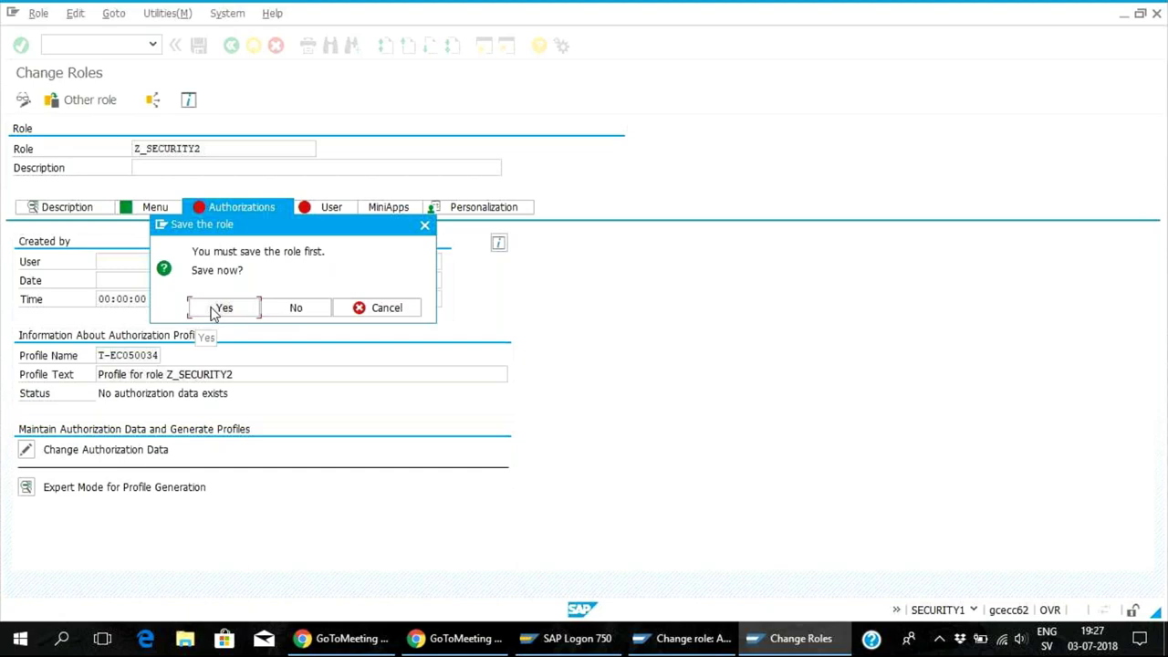
pyautogui.click(212, 311)
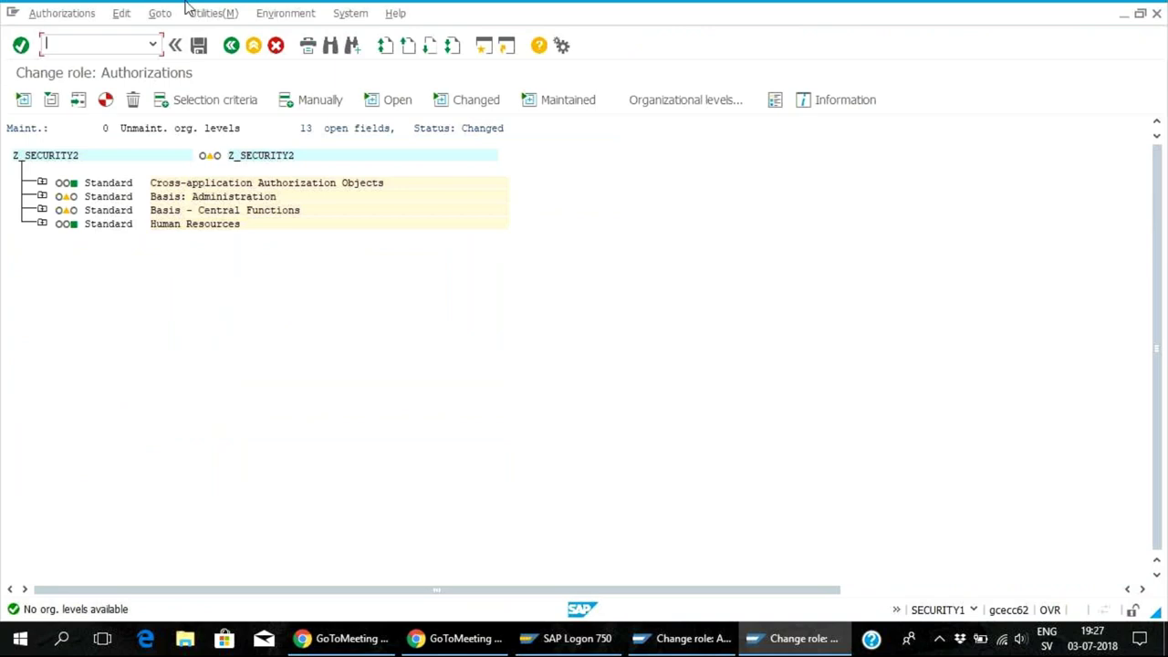
pyautogui.click(105, 99)
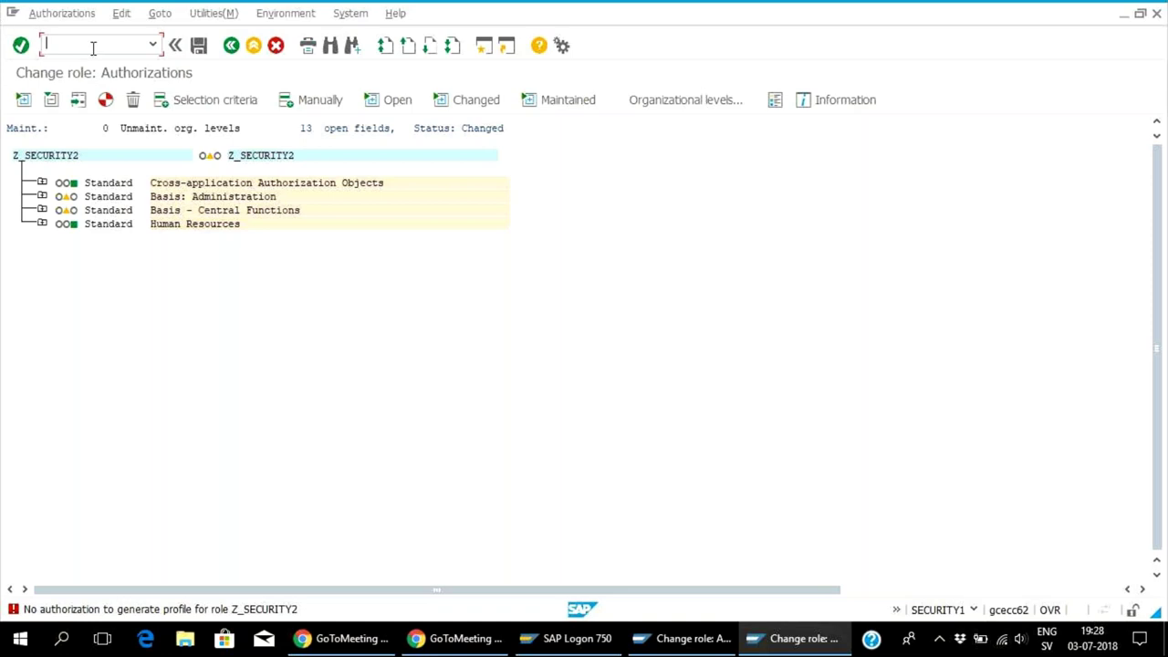
# - Run /nsu53 and examine the activity and role name of the failed authorization check on object S_USER_AGR
pyautogui.write('/nsu53')
pyautogui.press('Return')
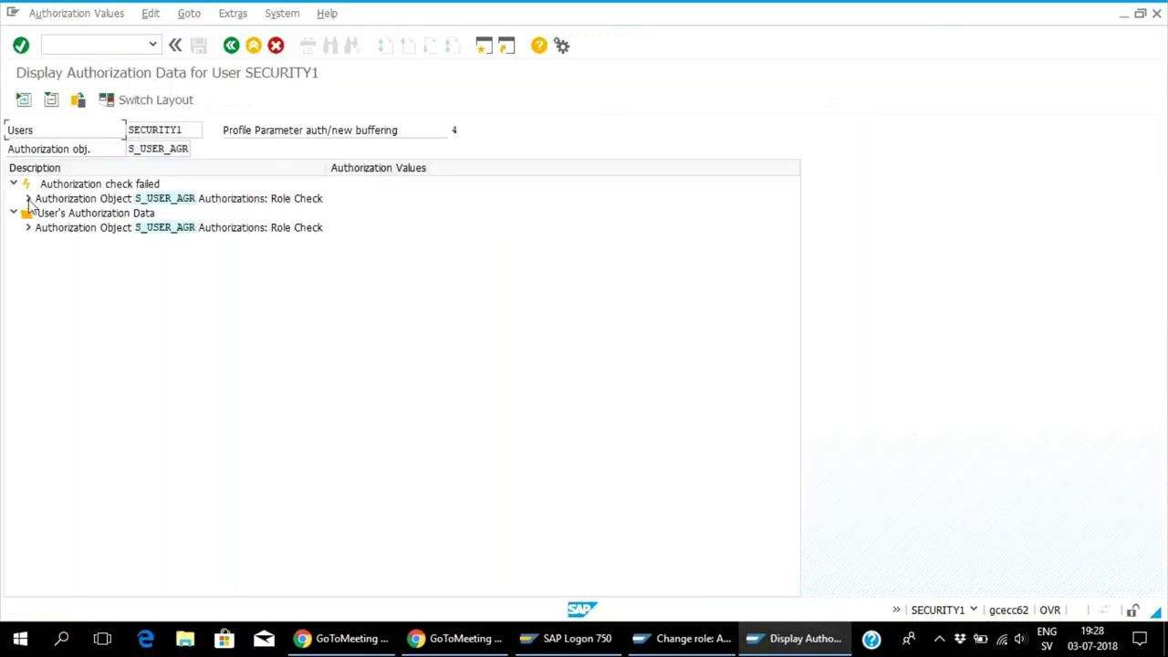
pyautogui.click(29, 199)
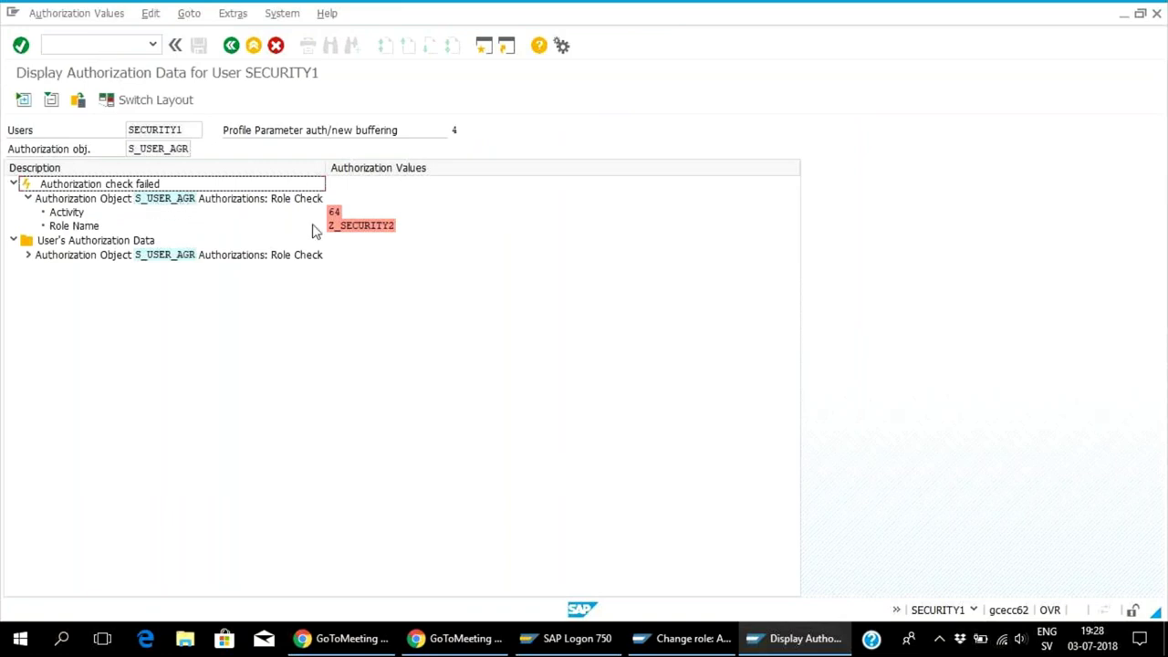
pyautogui.click(157, 200)
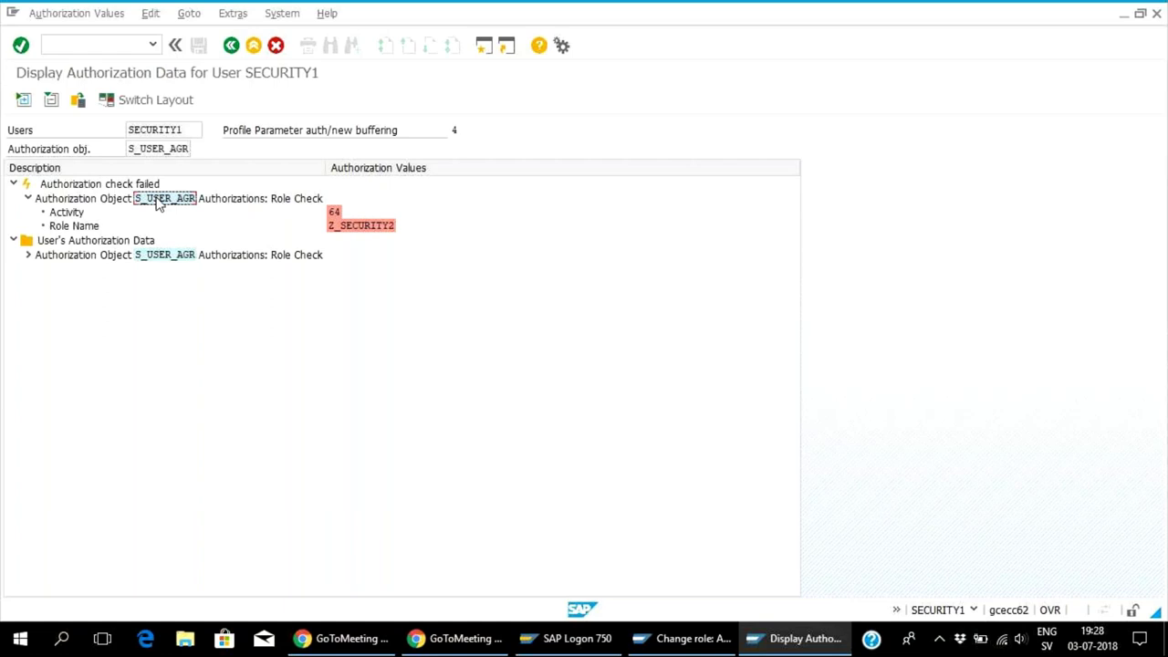
# - Switch to the administrator's session changing role Z_SECURITY1 and find authorization object S_USER_AGR among its authorizations
pyautogui.moveTo(716, 645)
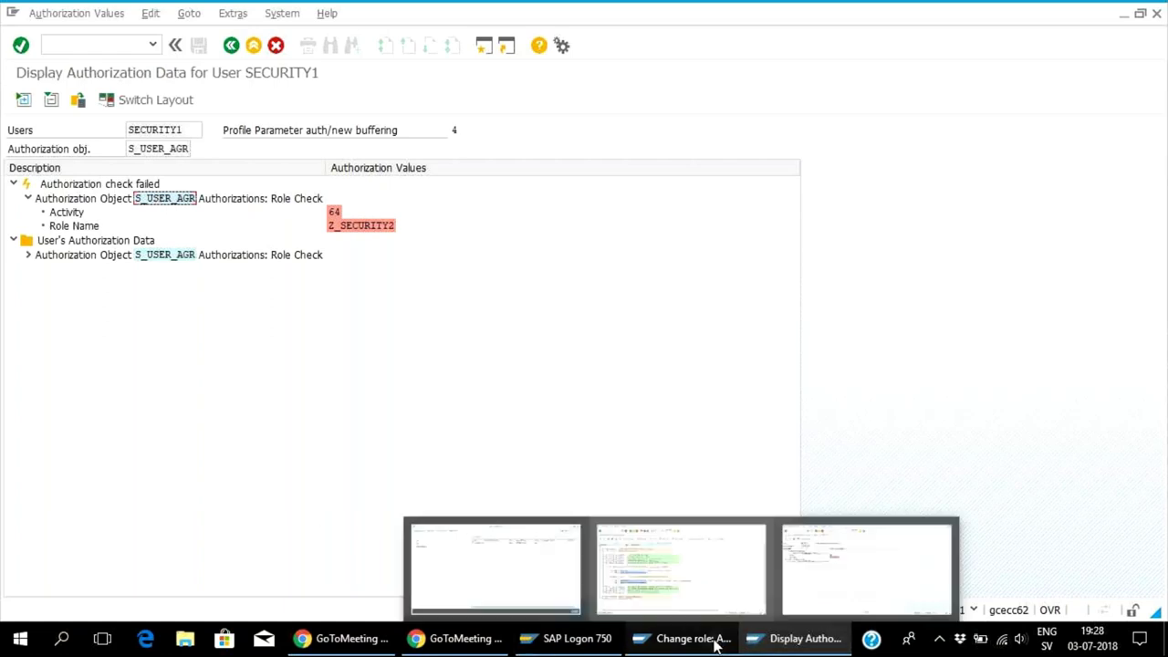
pyautogui.click(712, 598)
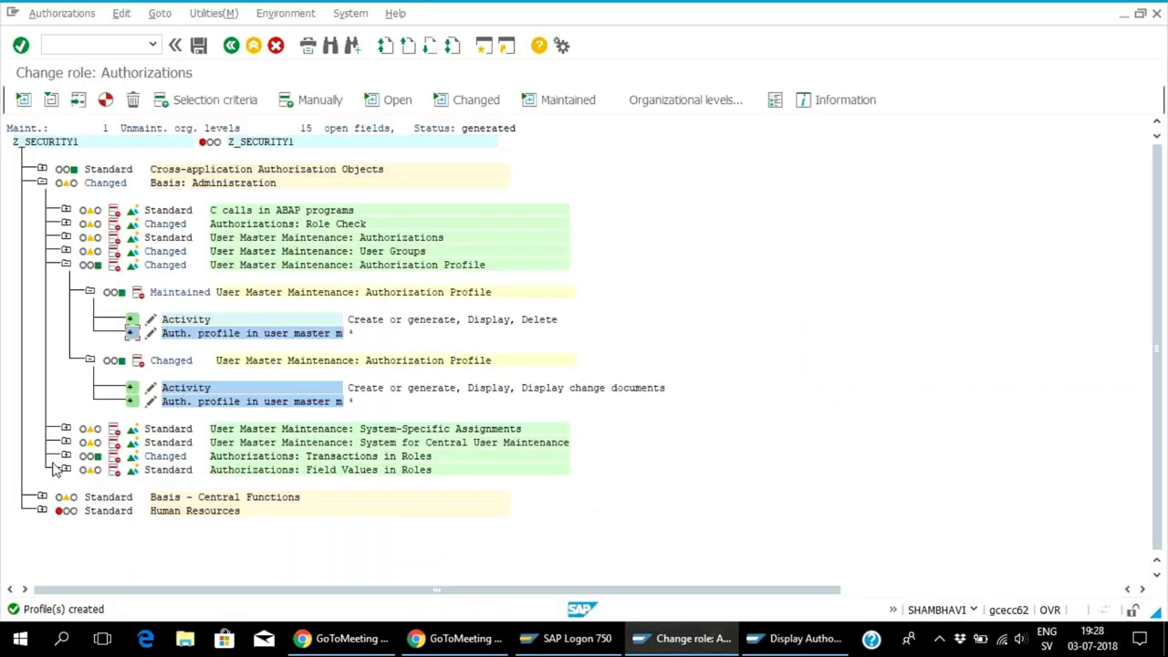
pyautogui.hotkey('ctrl', 'f')
pyautogui.click(202, 196)
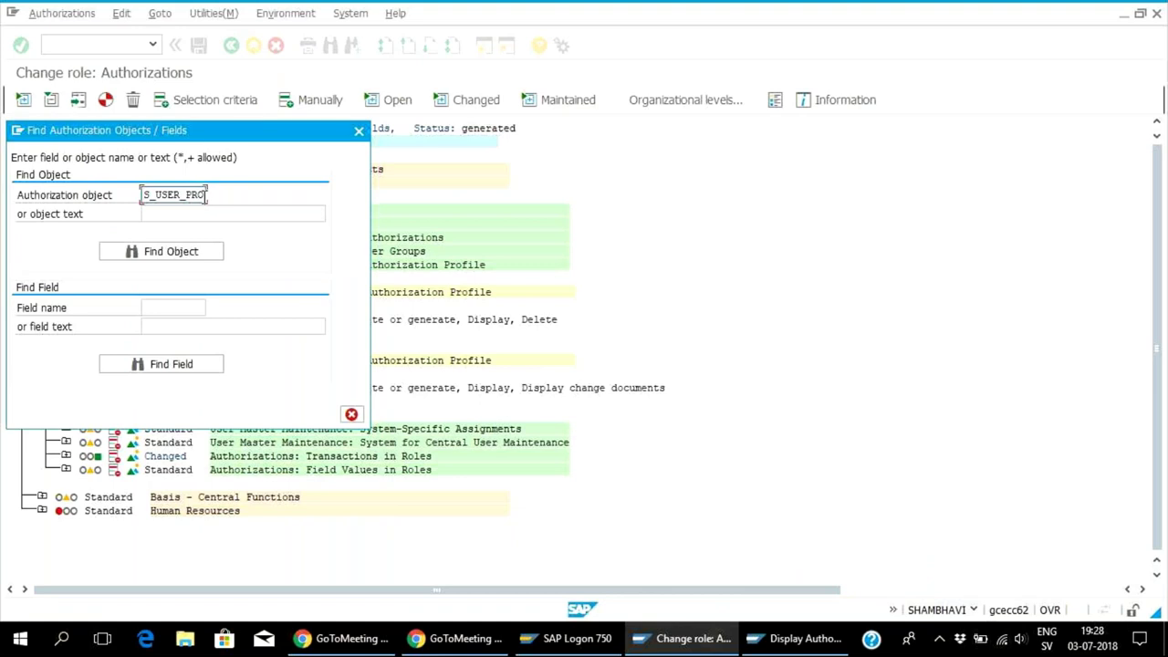
pyautogui.press('BackSpace')
pyautogui.press('BackSpace')
pyautogui.press('BackSpace')
pyautogui.press('BackSpace')
pyautogui.press('BackSpace')
pyautogui.press('BackSpace')
pyautogui.press('BackSpace')
pyautogui.press('BackSpace')
pyautogui.press('BackSpace')
pyautogui.press('BackSpace')
pyautogui.press('Down')
pyautogui.press('Down')
pyautogui.press('Down')
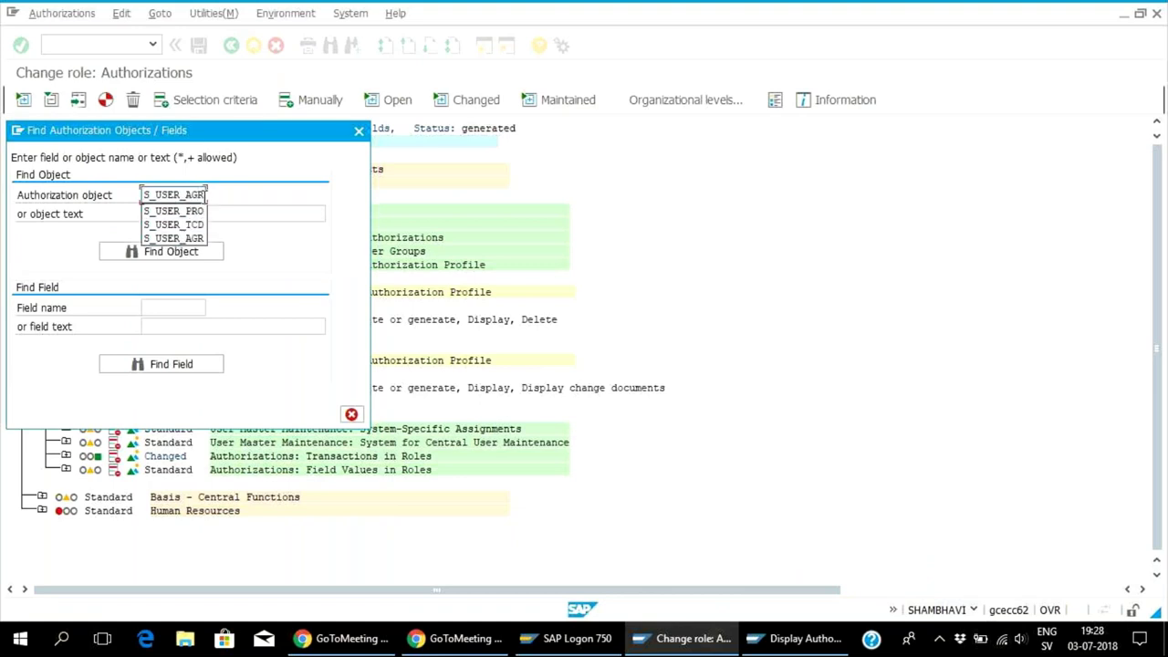
pyautogui.click(189, 261)
pyautogui.click(193, 255)
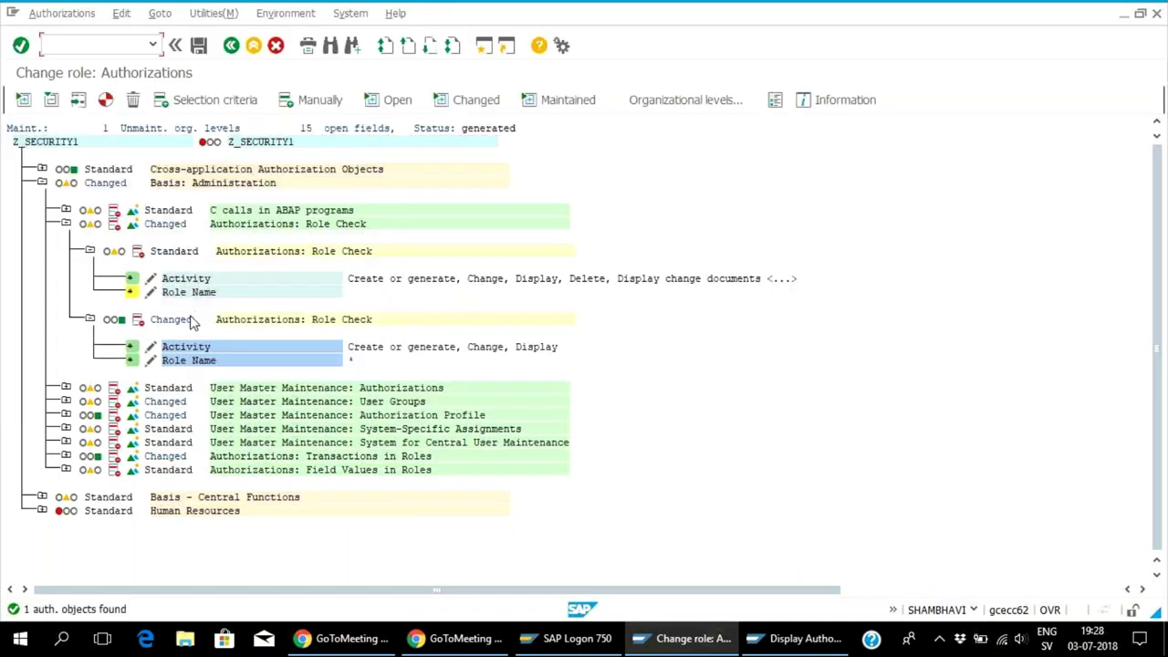
# - Add activity 64 Generate to the changed Role Check authorization of S_USER_AGR and generate the Z_SECURITY1 profile again
pyautogui.click(132, 350)
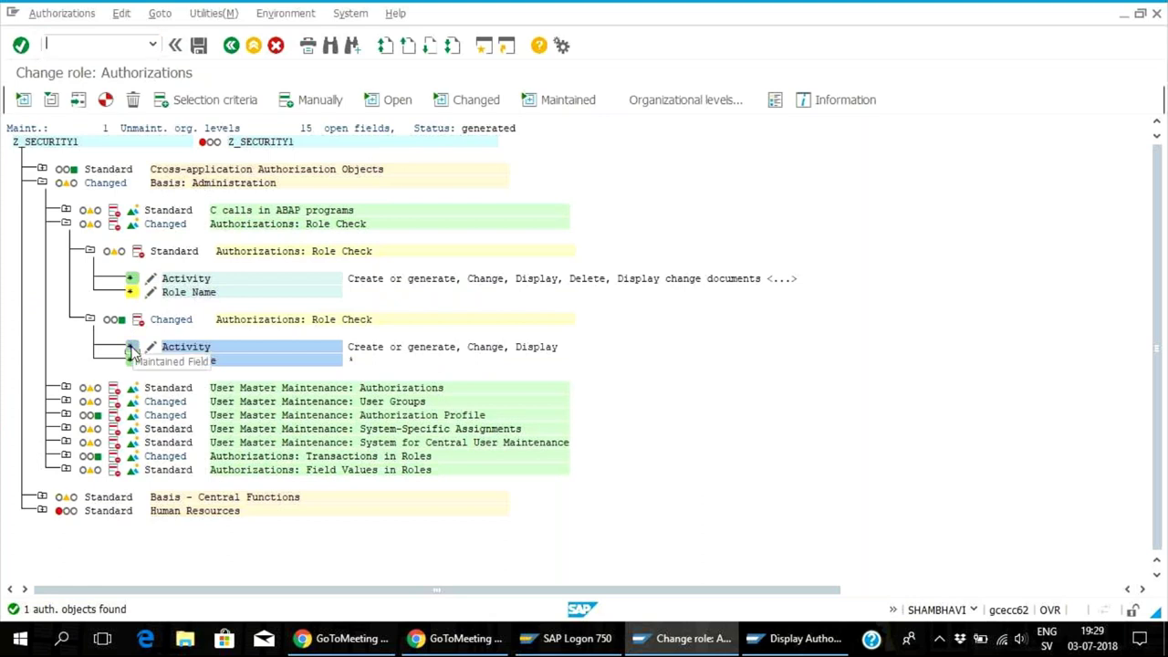
pyautogui.click(151, 347)
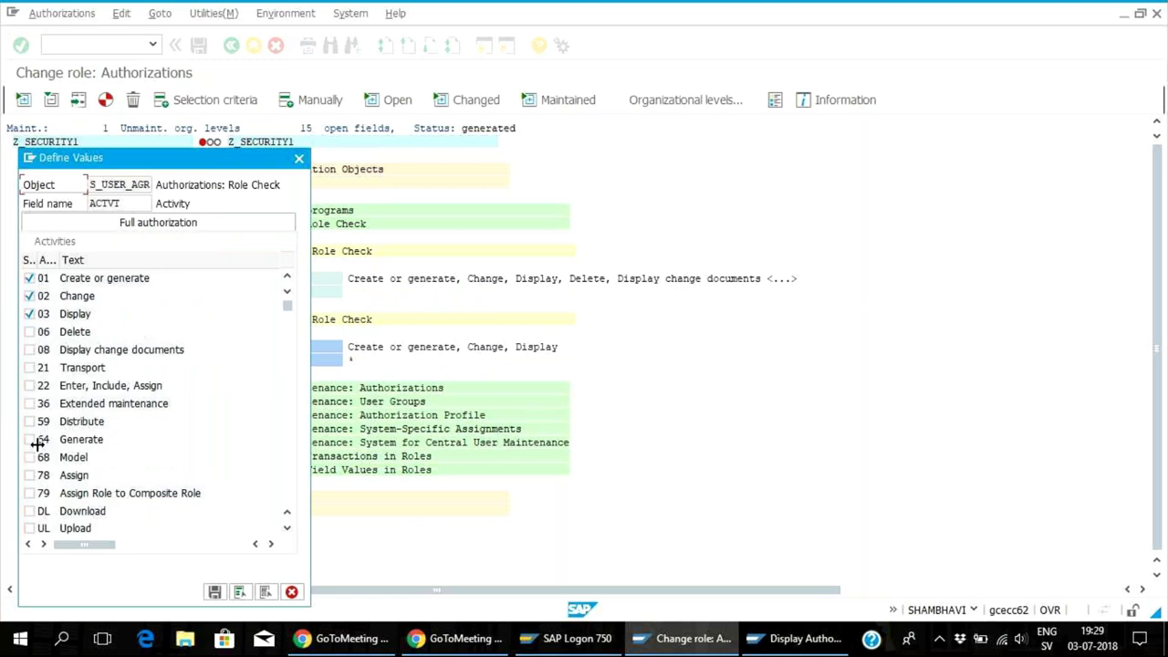
pyautogui.click(29, 439)
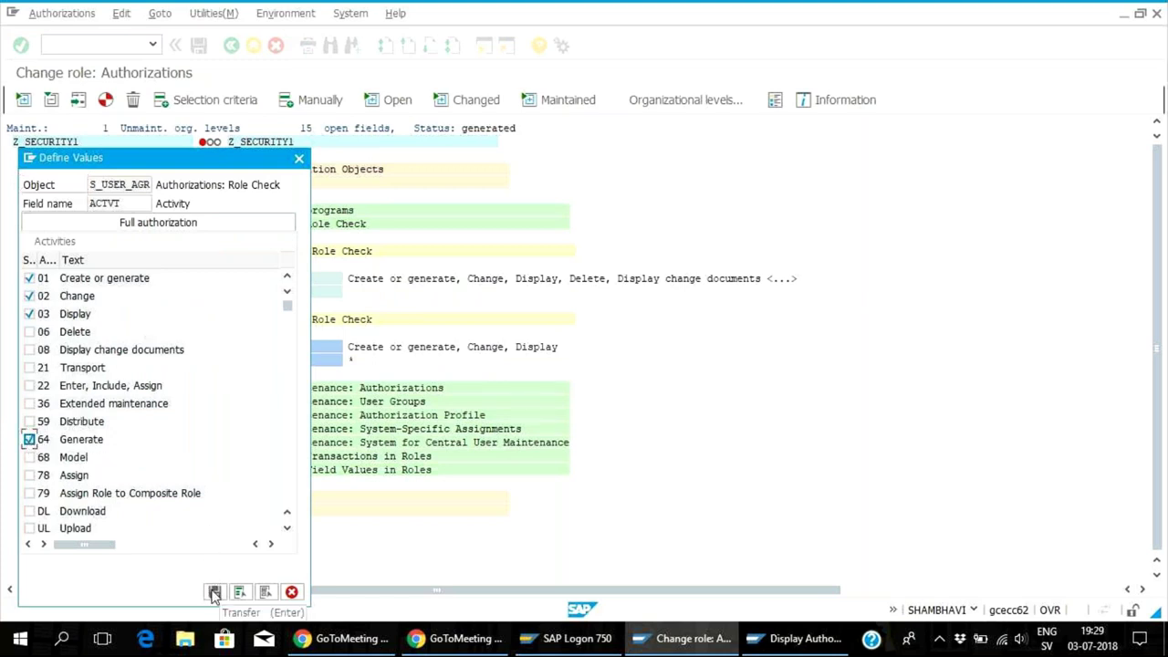
pyautogui.click(214, 593)
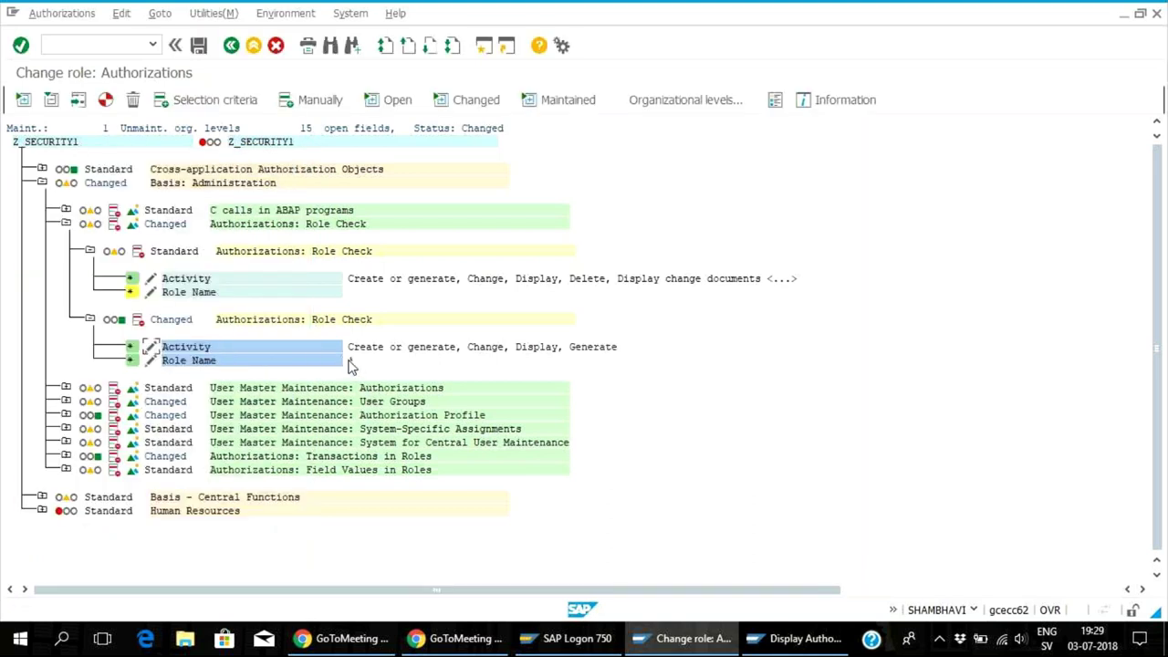
pyautogui.click(104, 100)
pyautogui.click(408, 232)
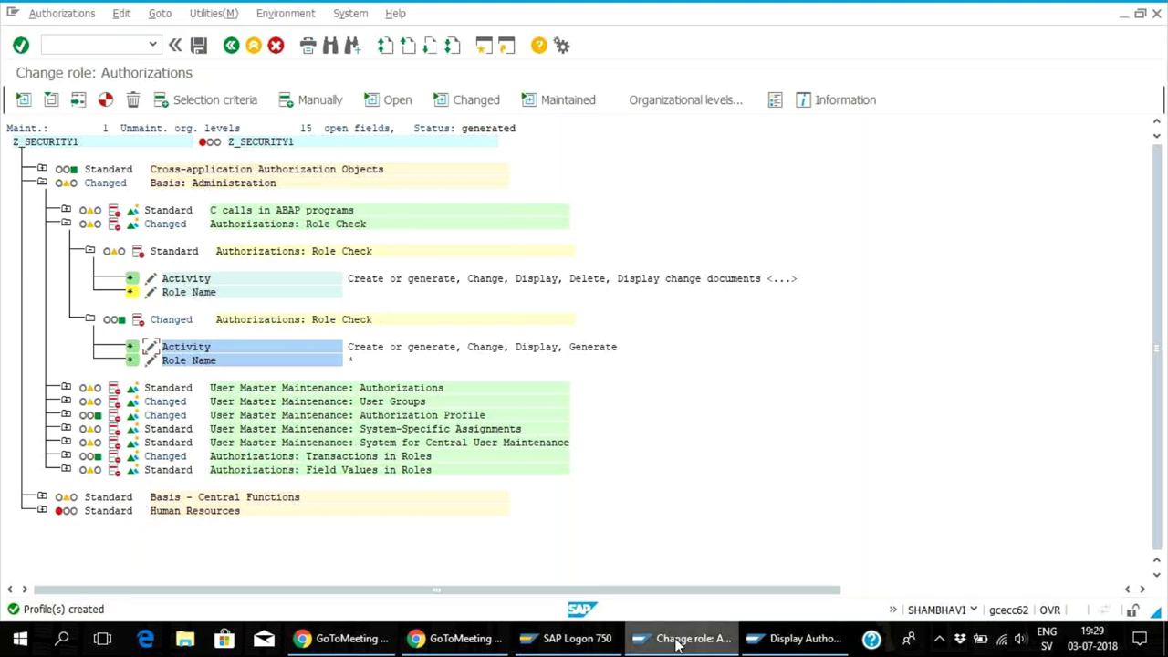
# - Switch back to the SECURITY1 session, start Role Maintenance with transaction PFCG and open role Z_SECURITY2 for changing
pyautogui.moveTo(676, 642)
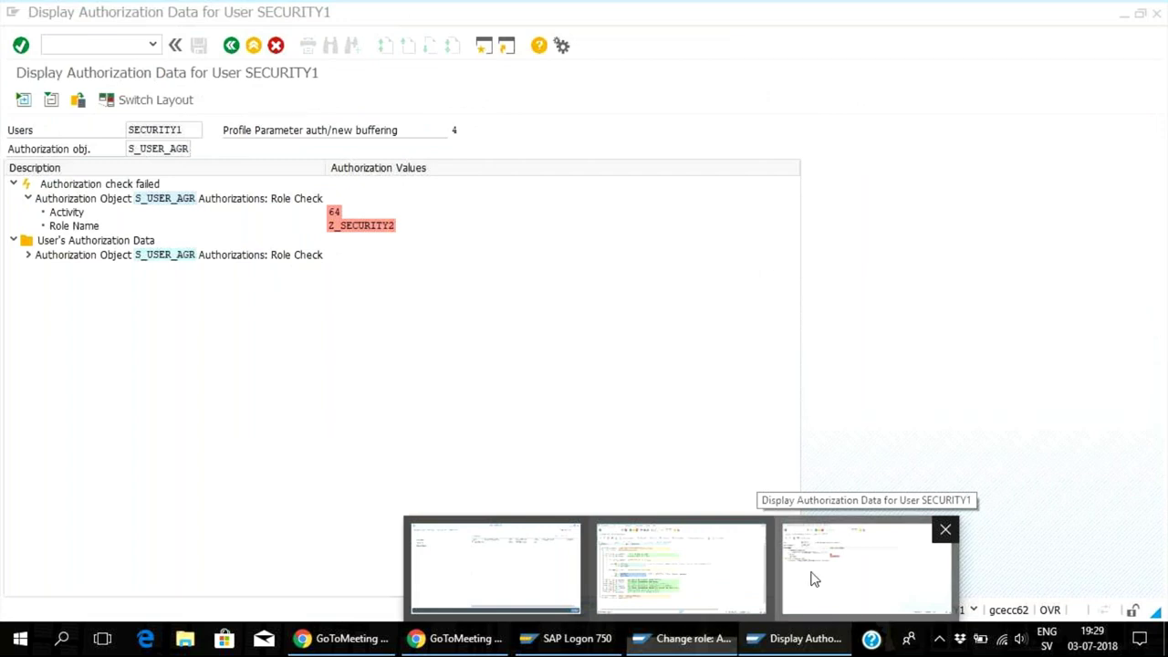
pyautogui.click(790, 548)
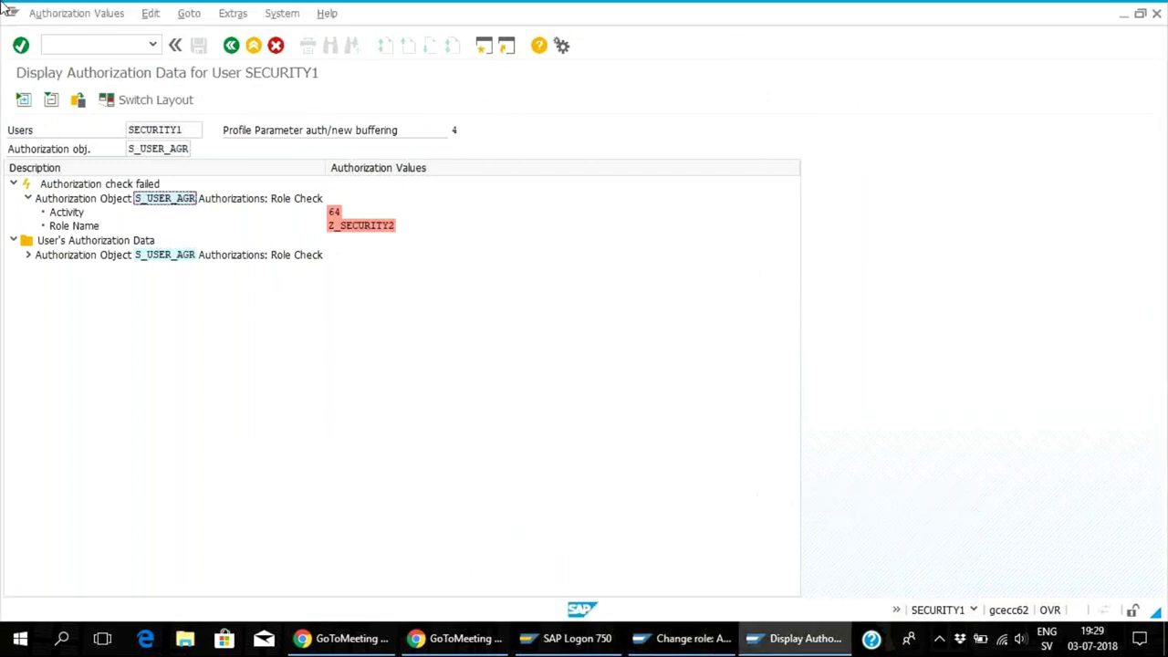
pyautogui.click(114, 46)
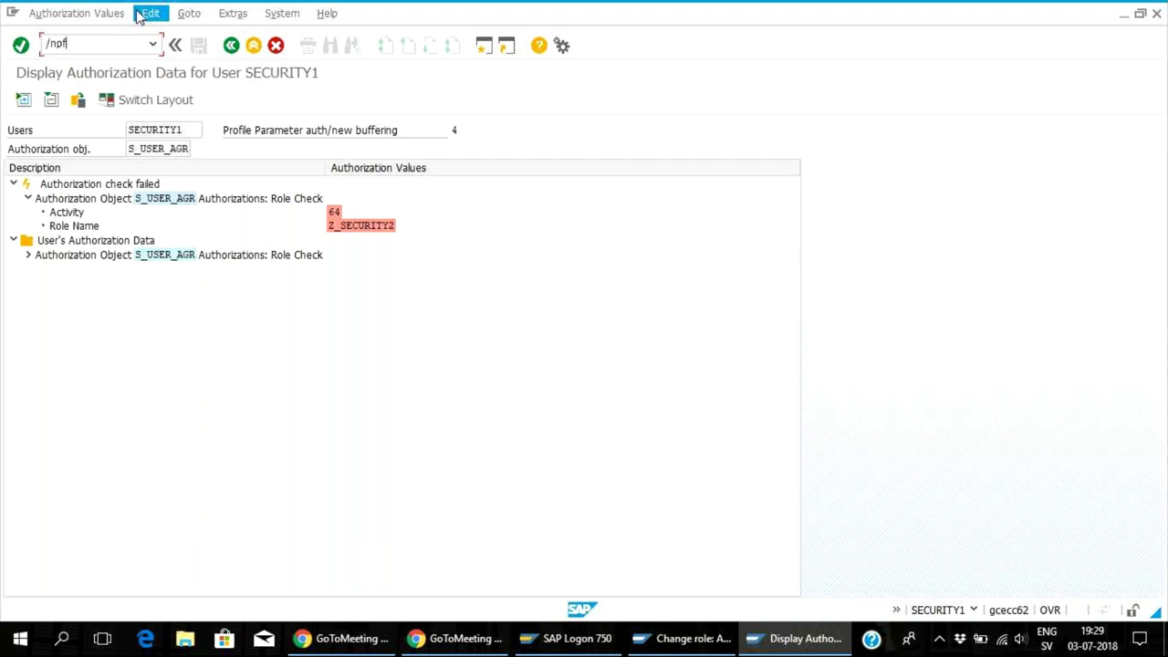
pyautogui.press('Return')
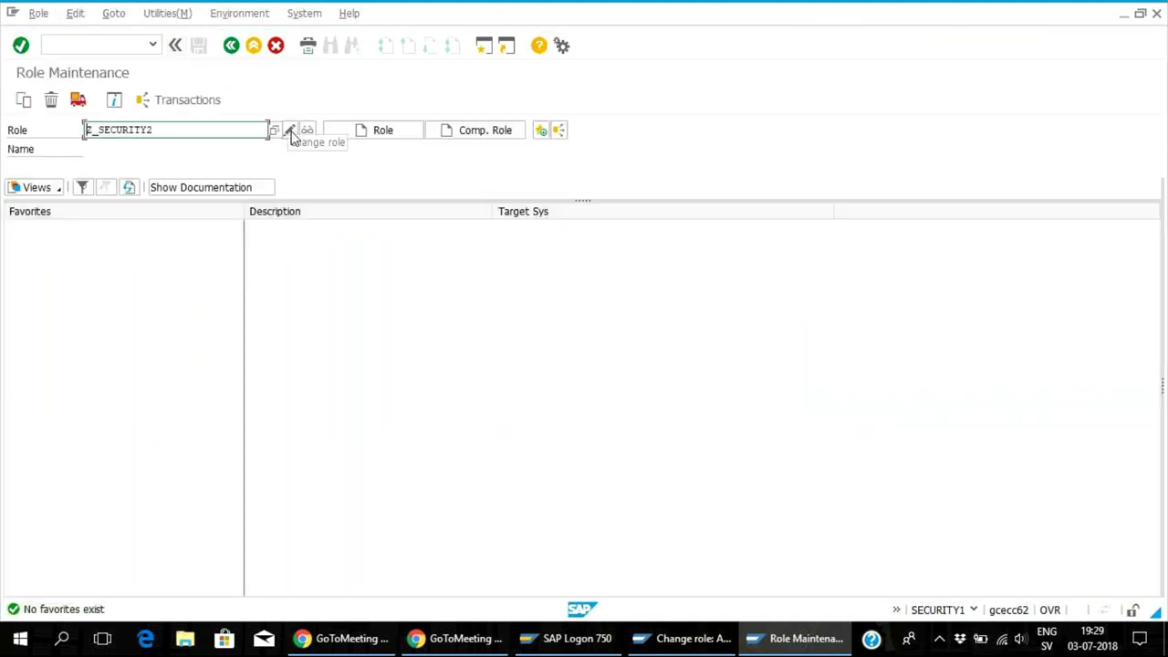
pyautogui.click(288, 134)
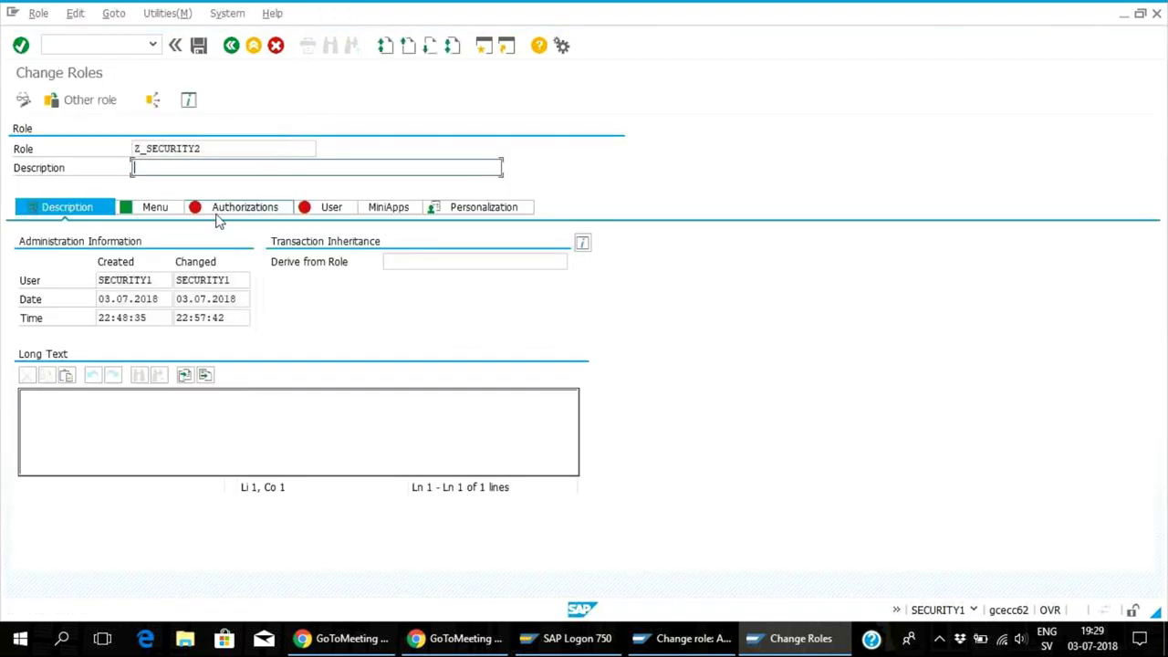
# - Open the authorizations of role Z_SECURITY2 and propose a profile name for it
pyautogui.click(155, 207)
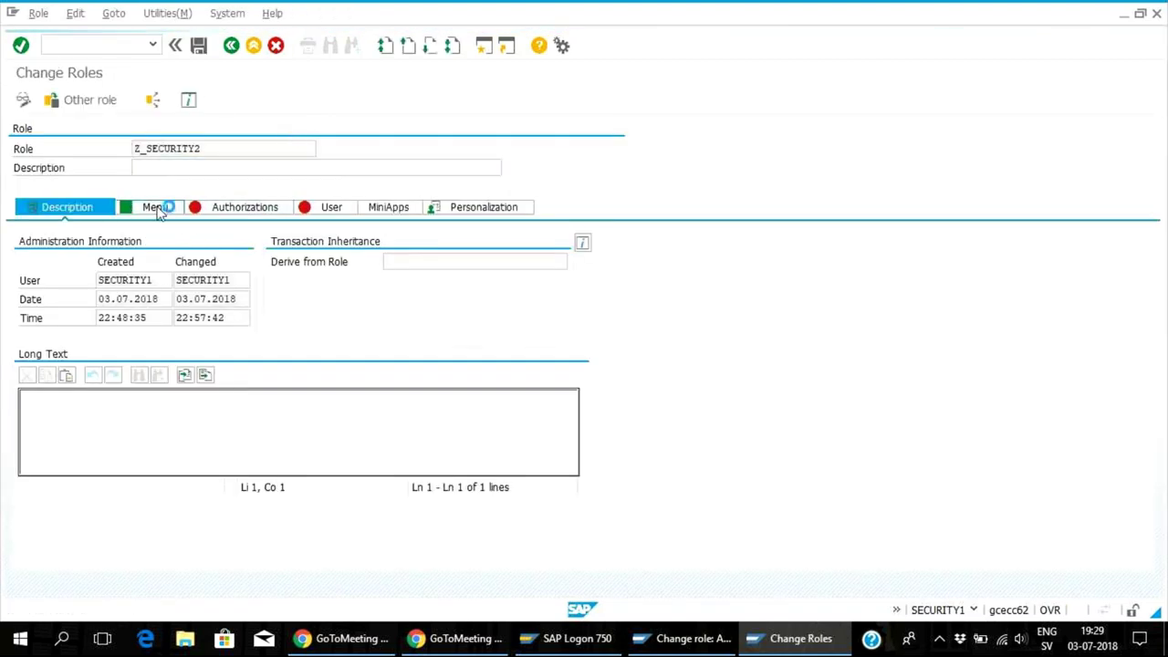
pyautogui.click(233, 209)
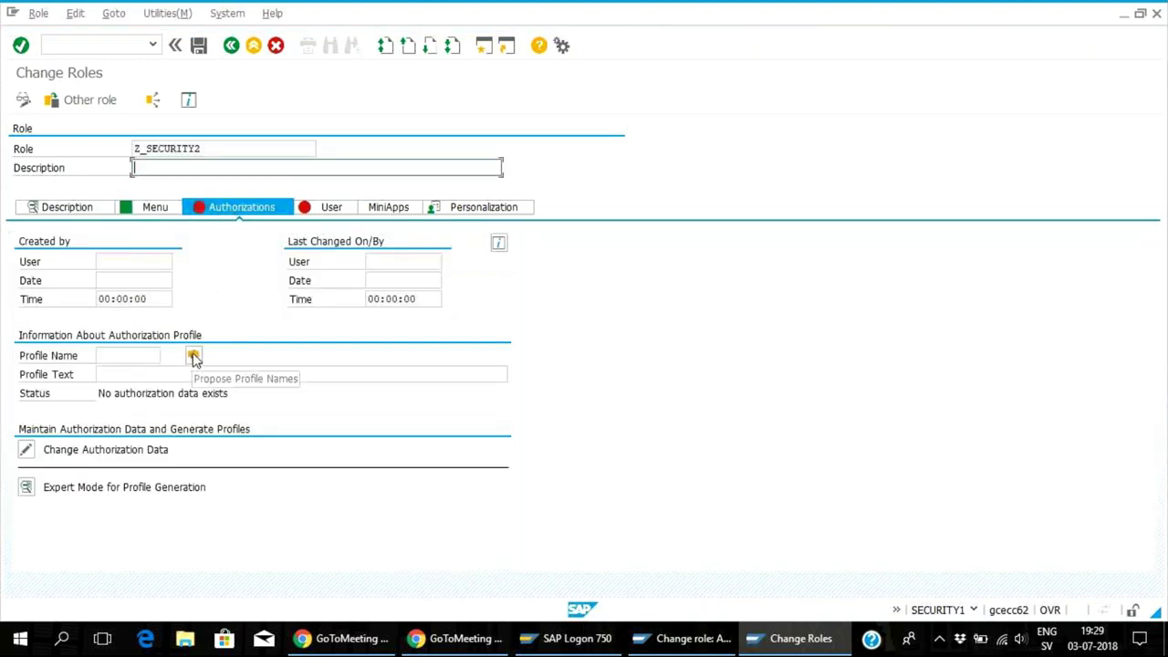
pyautogui.click(193, 357)
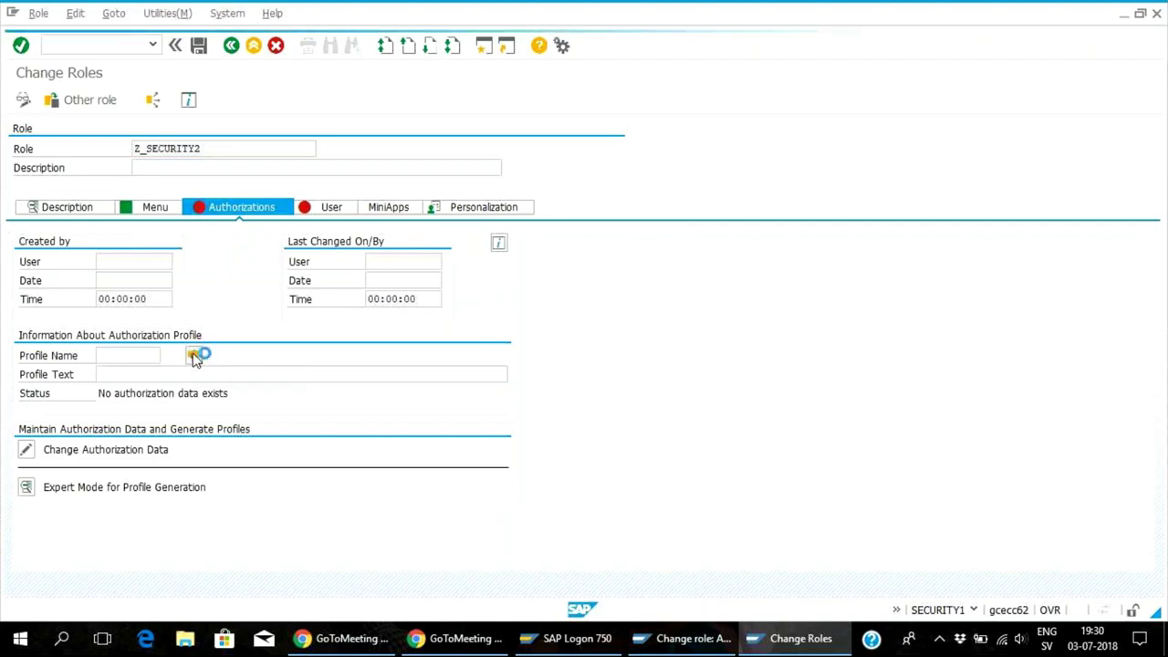
# - Save role Z_SECURITY2 while opening its authorization data and generate its profile despite the open authorizations
pyautogui.click(27, 451)
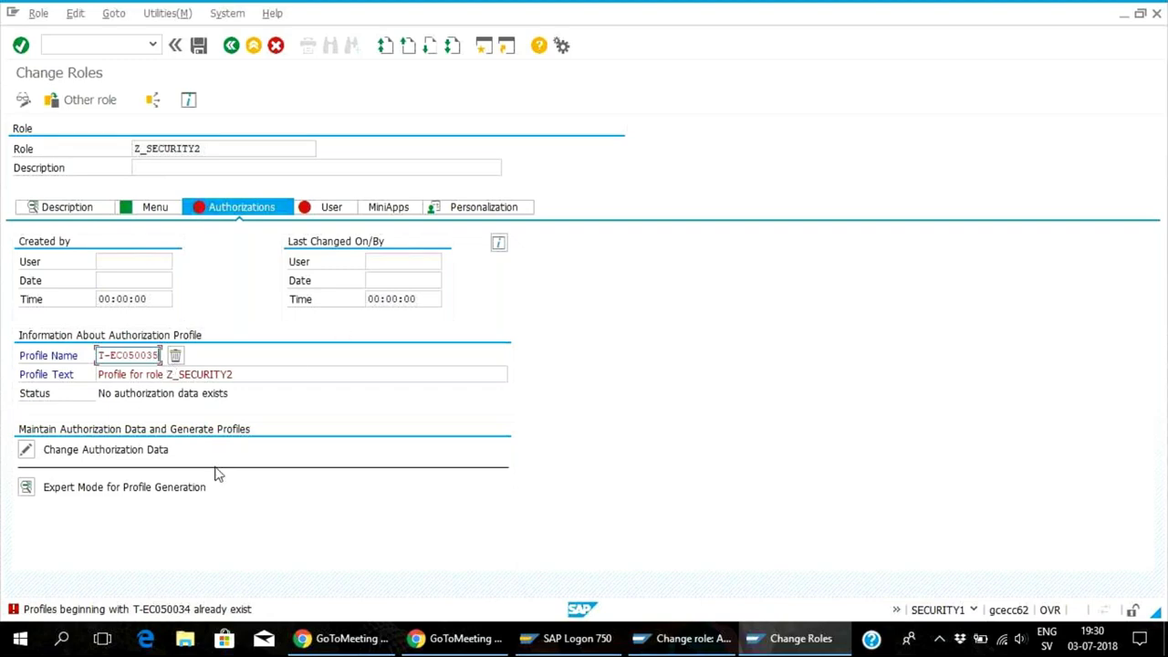
pyautogui.click(26, 449)
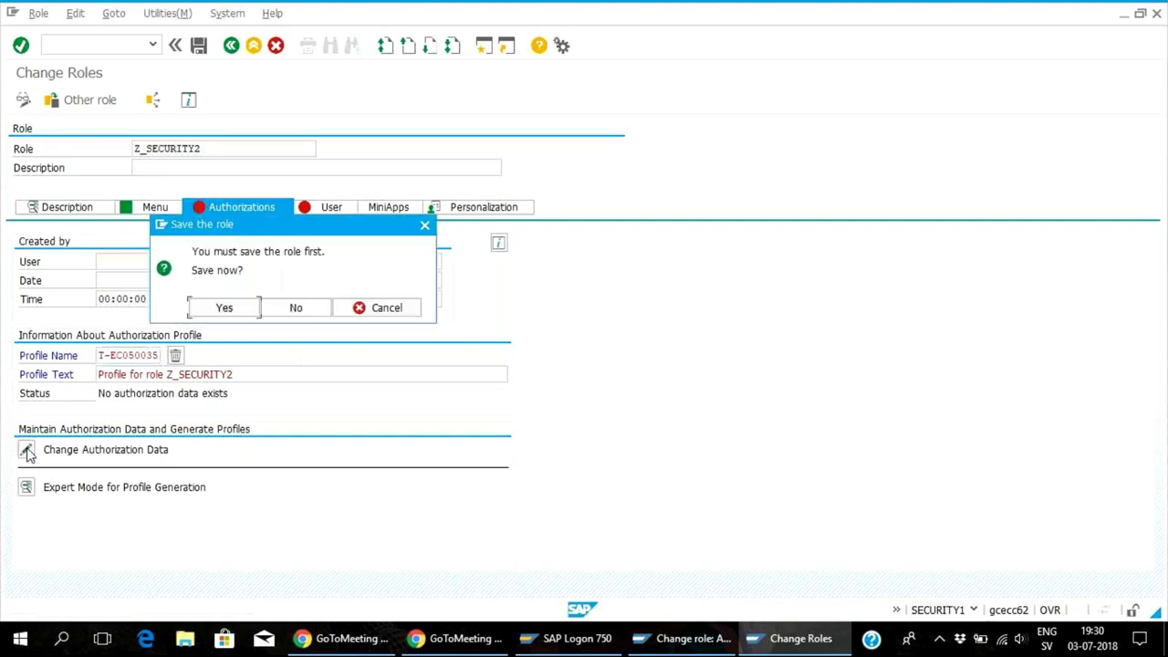
pyautogui.click(219, 310)
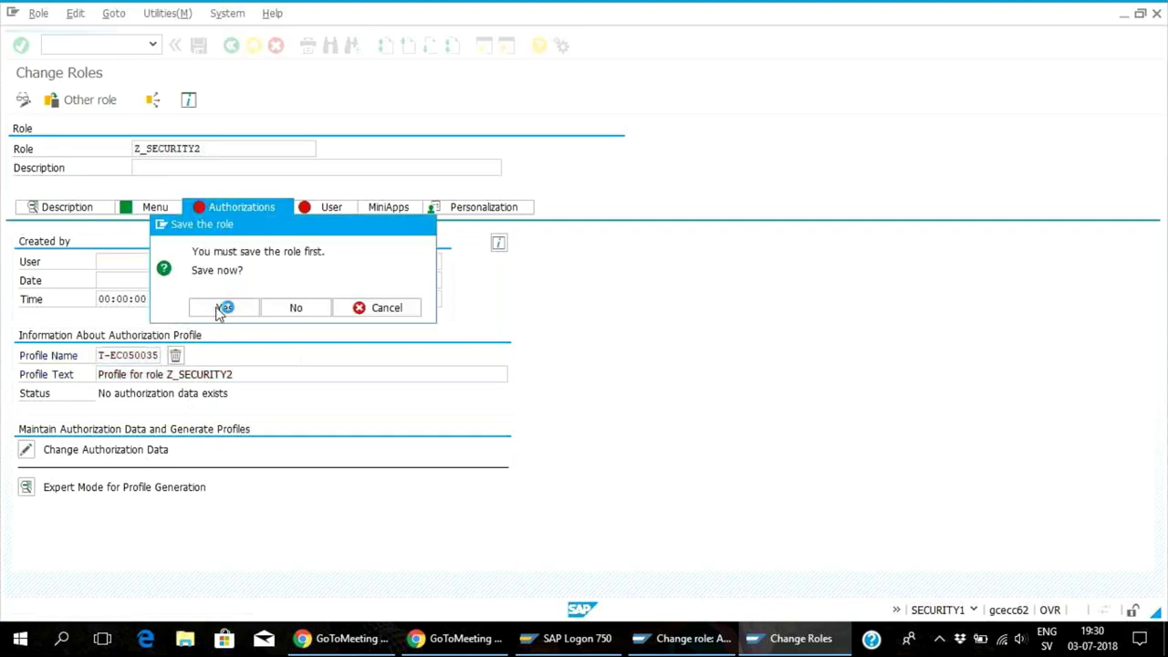
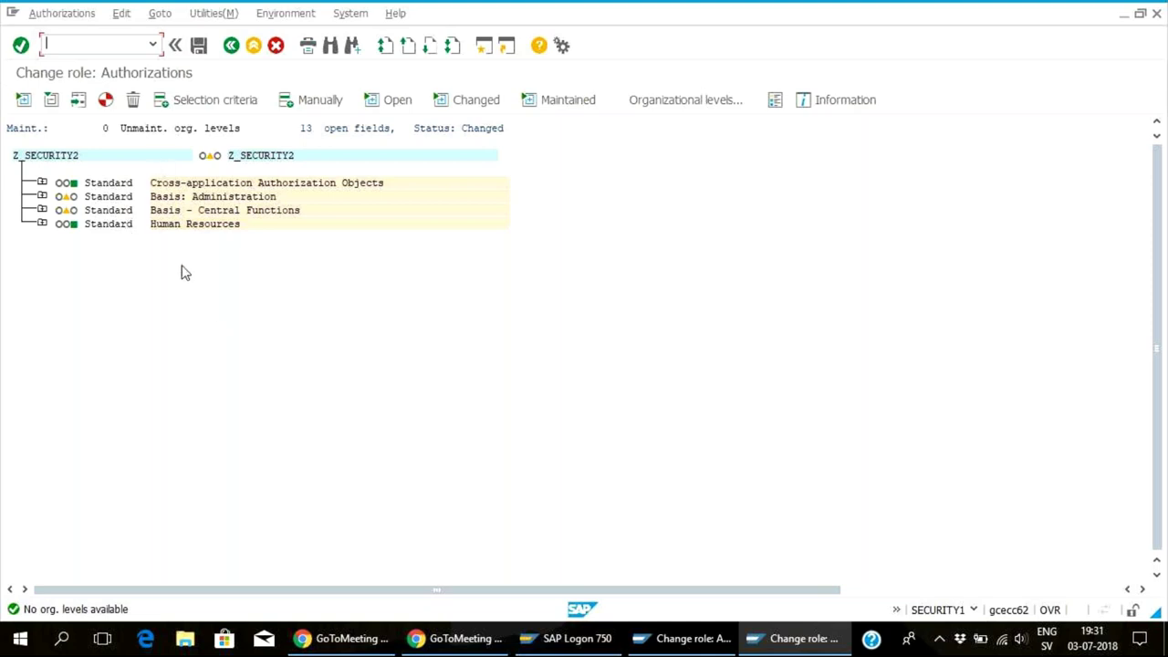
pyautogui.click(105, 100)
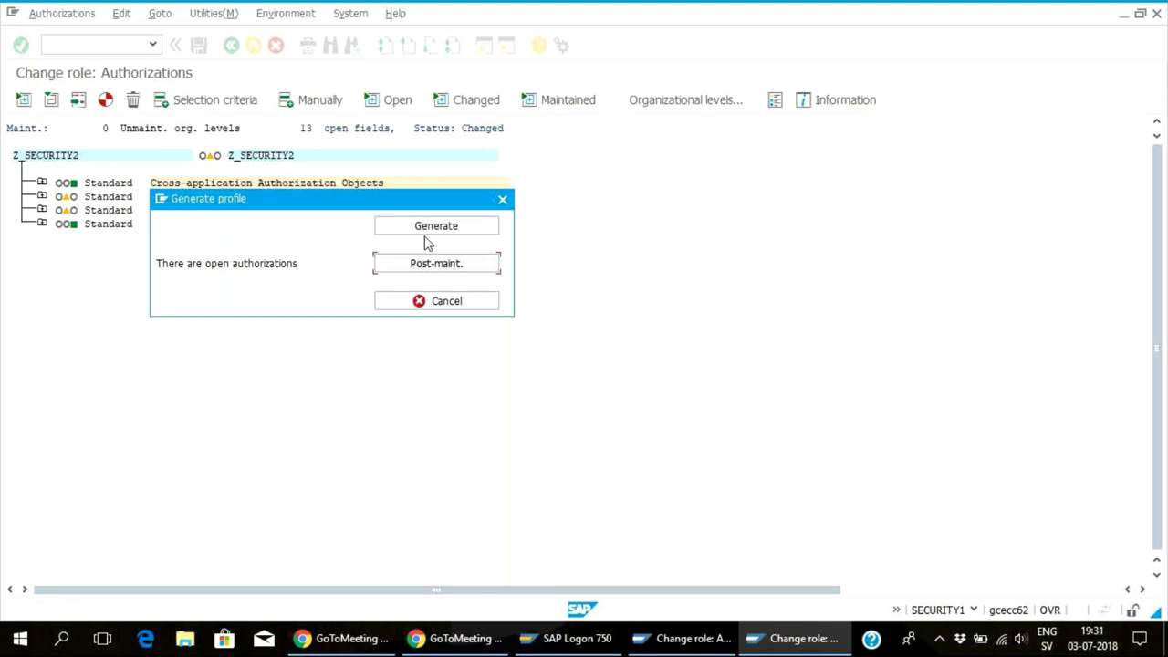
pyautogui.click(424, 232)
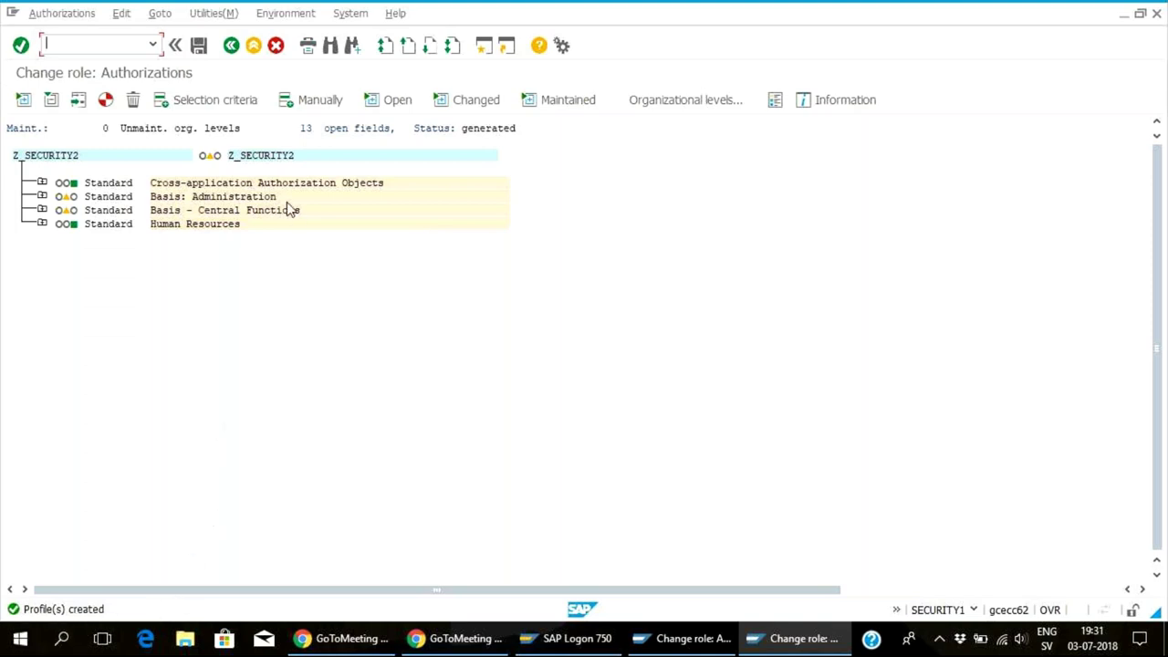
# - Return to the Z_SECURITY2 role screen, open its user assignments and try to enter a user ID
pyautogui.click(231, 45)
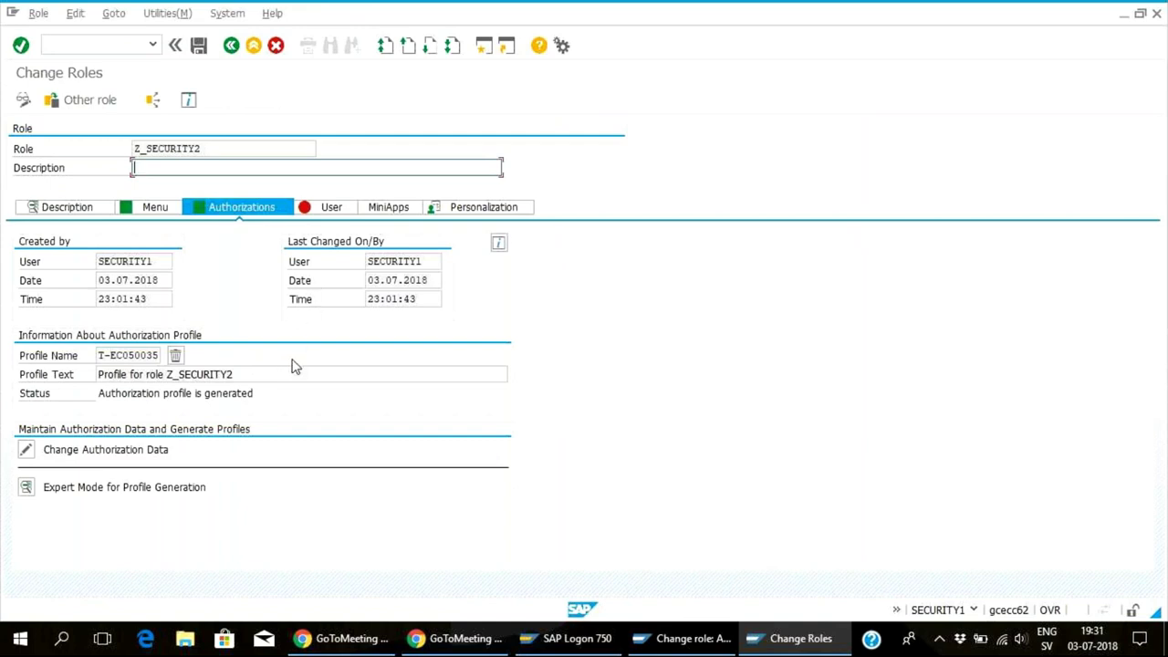
pyautogui.click(324, 211)
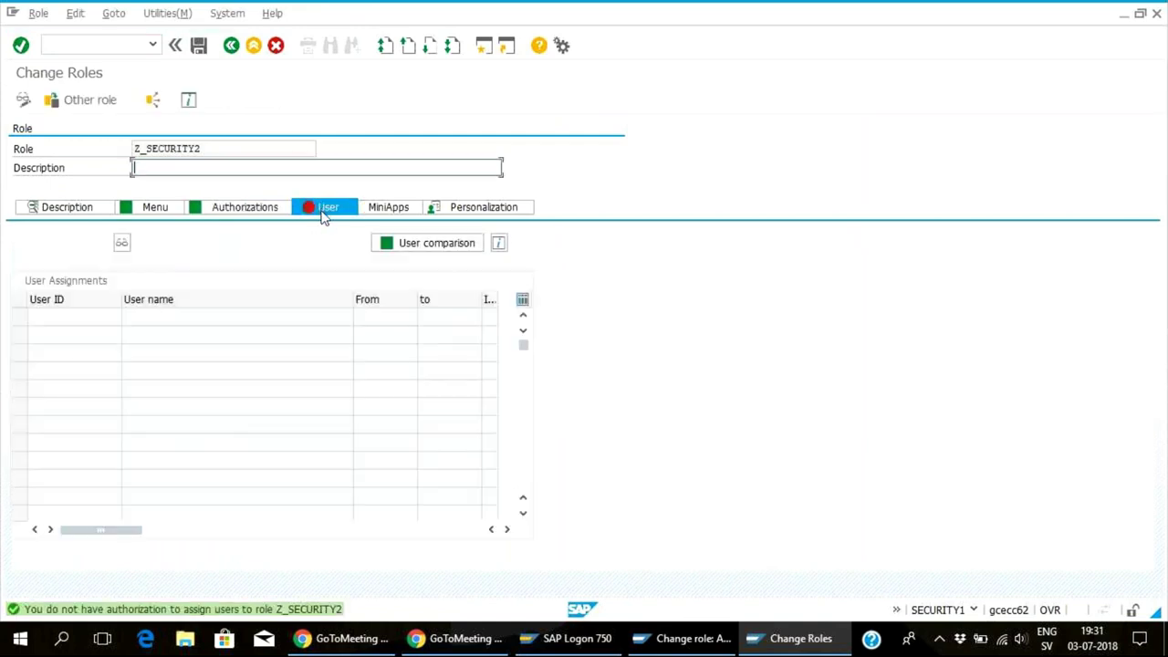
pyautogui.click(84, 317)
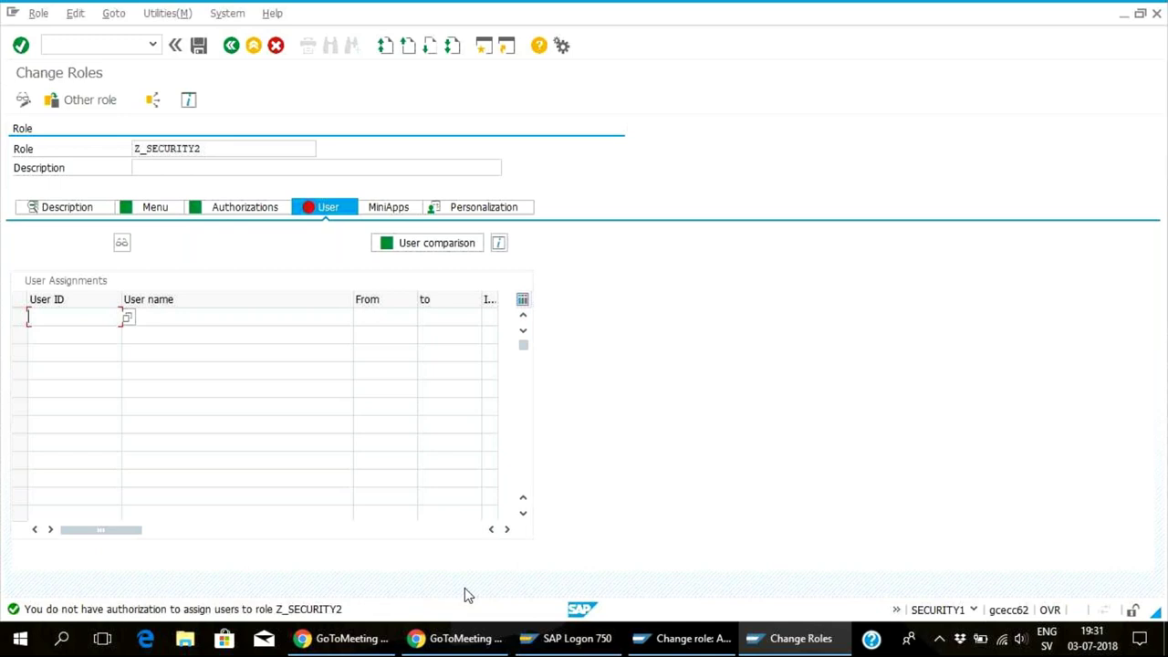
# - Run transaction SU53 and expand the failed authorization check for object S_USER_AGR
pyautogui.click(69, 38)
pyautogui.write('/nsu53')
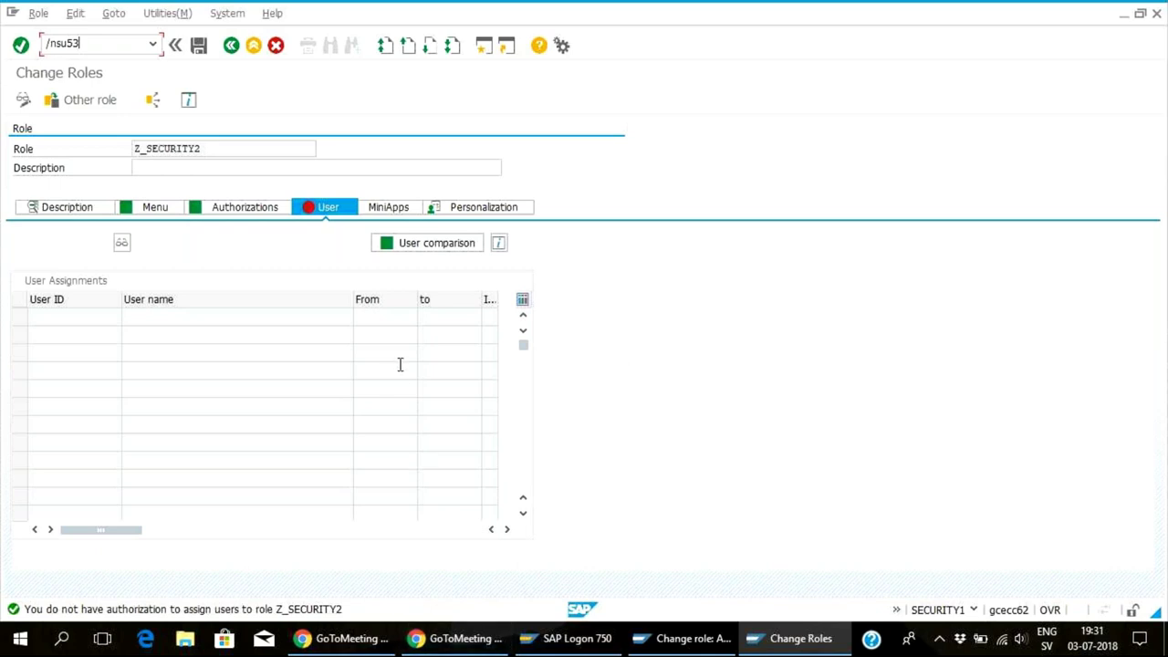
pyautogui.press('Return')
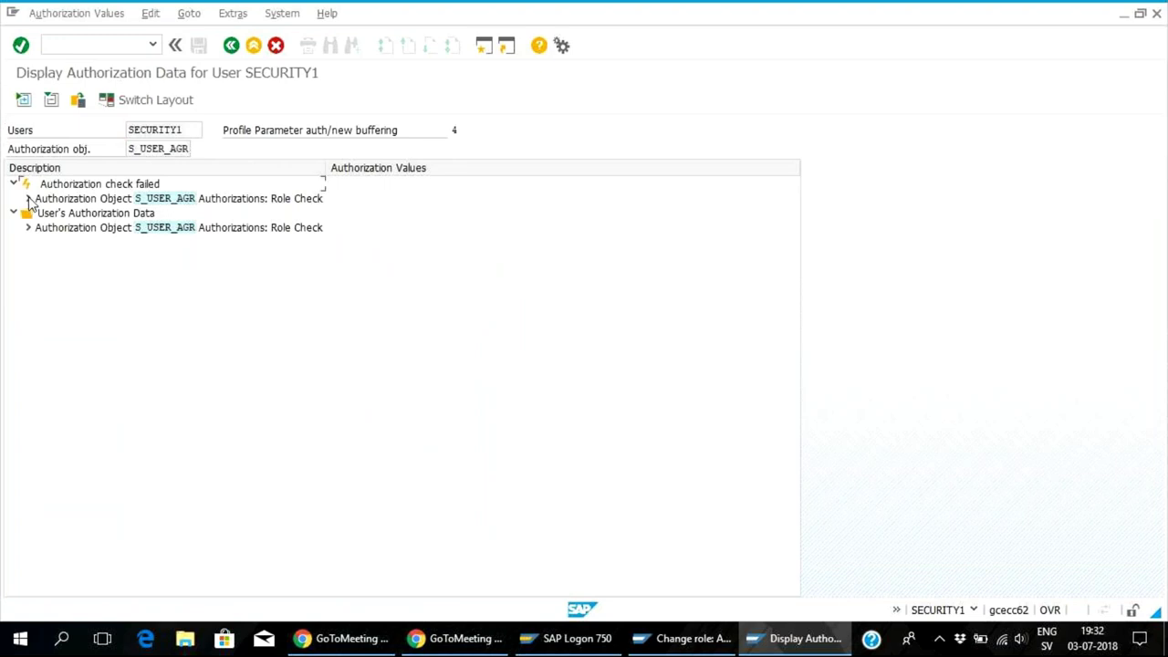
pyautogui.click(28, 198)
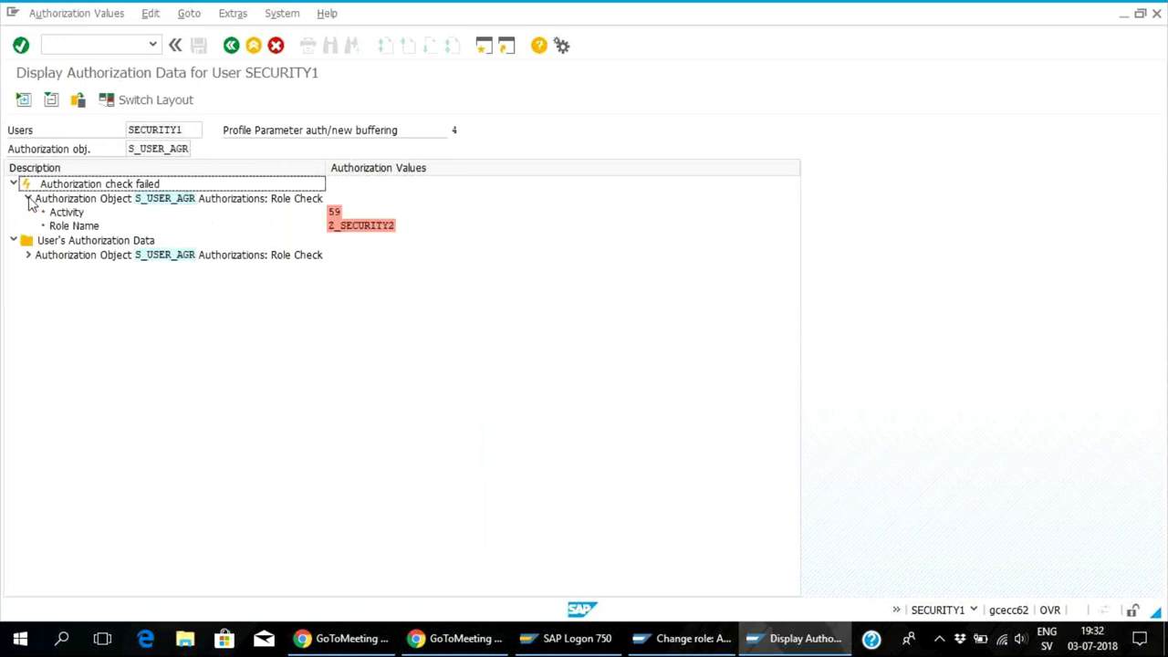
pyautogui.click(173, 200)
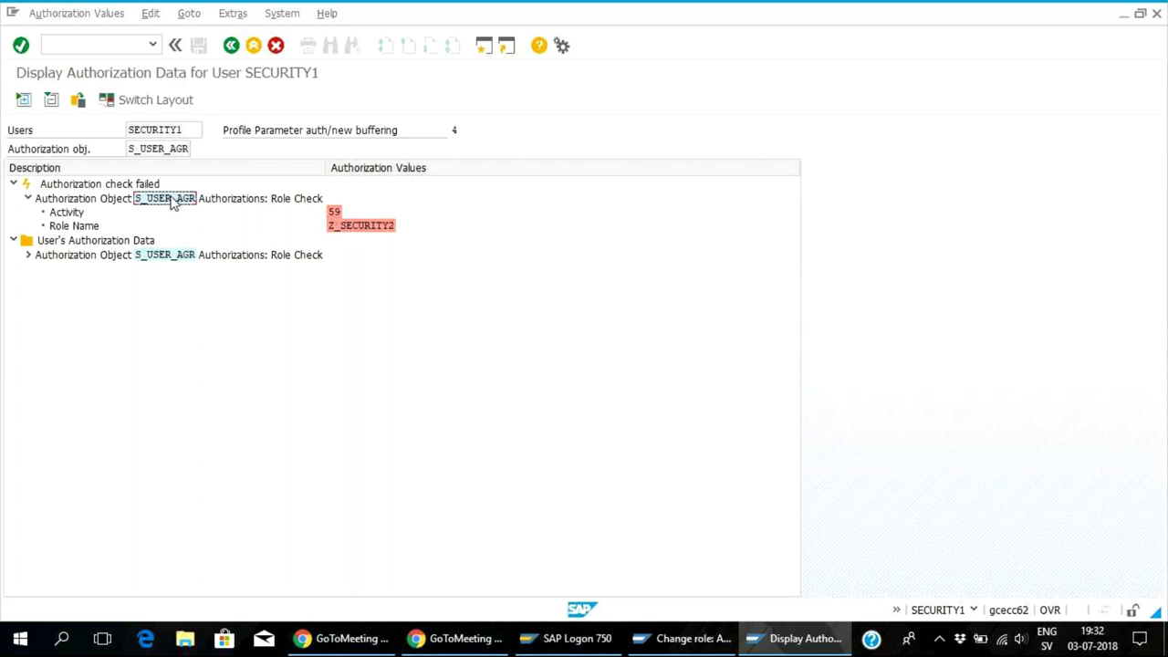
# - Switch to the administrator session with the Z_SECURITY1 authorizations and find authorization object S_USER_AGR
pyautogui.moveTo(801, 638)
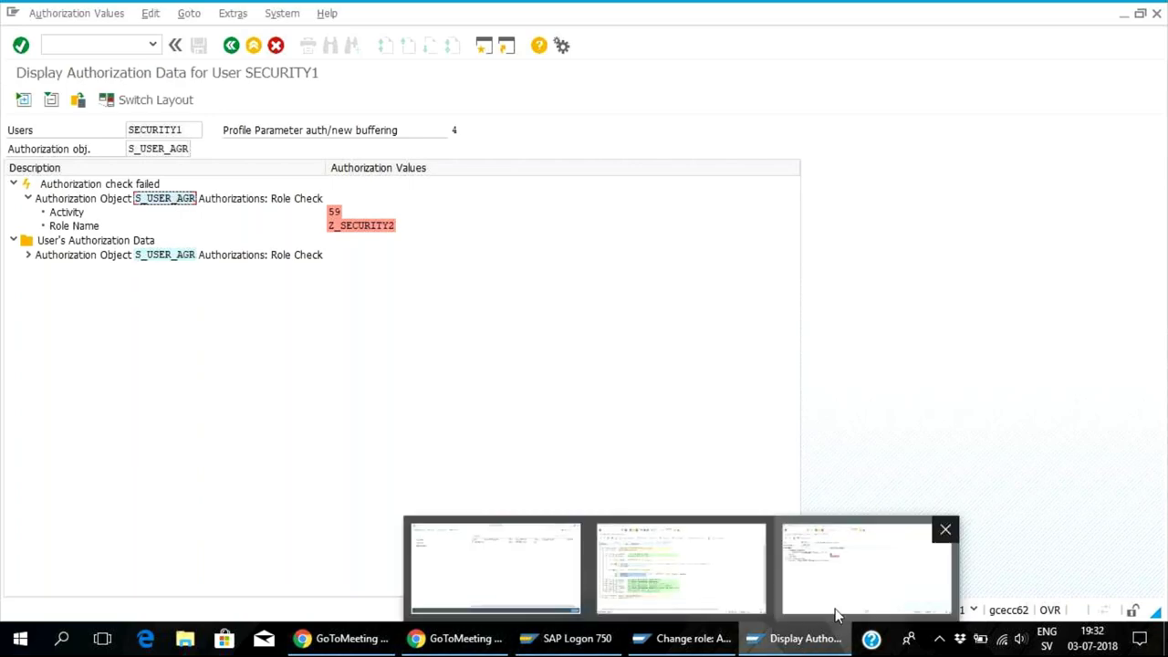
pyautogui.click(760, 589)
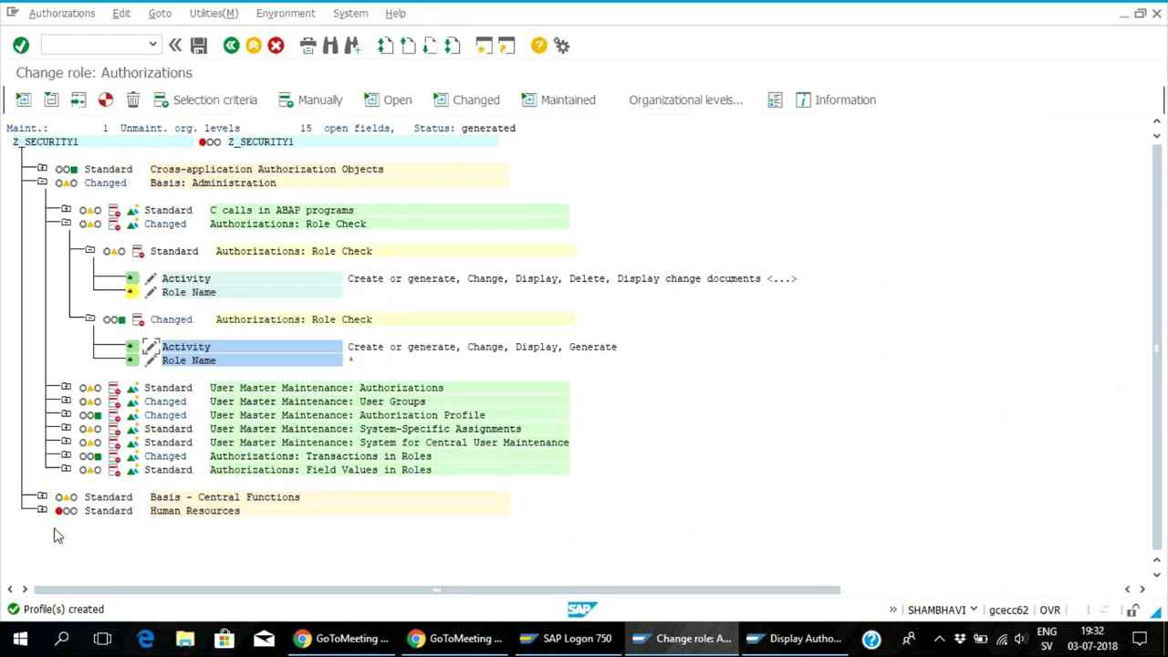
pyautogui.hotkey('ctrl', 'f')
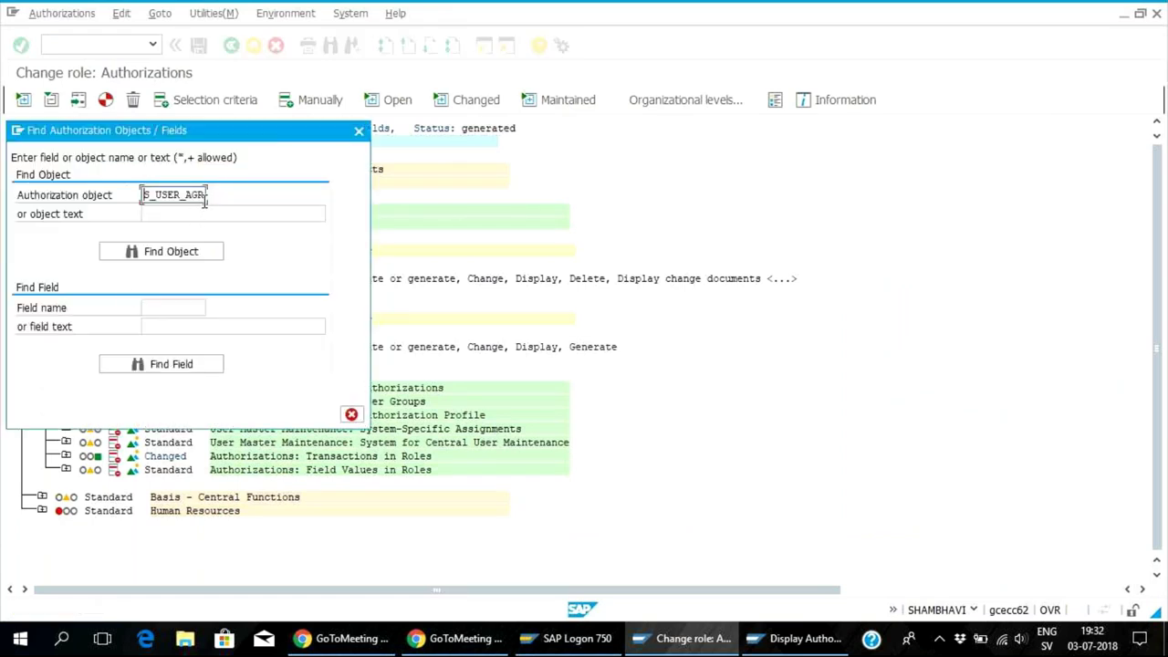
pyautogui.doubleClick(206, 194)
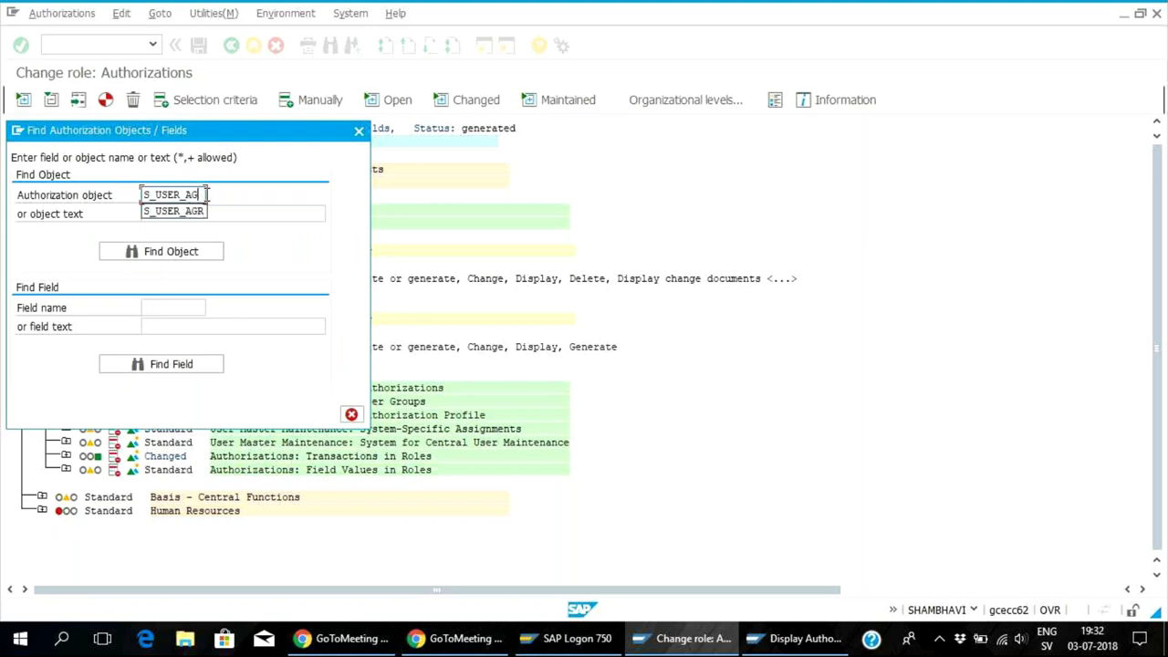
pyautogui.press('Delete')
pyautogui.press('Down')
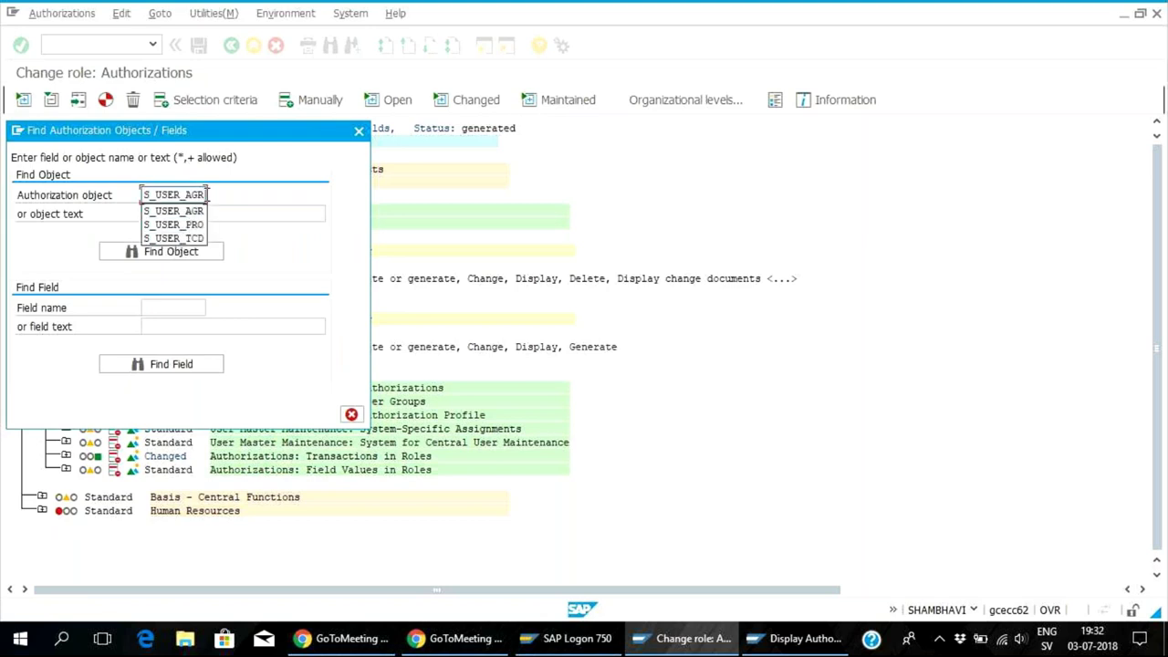
pyautogui.click(201, 255)
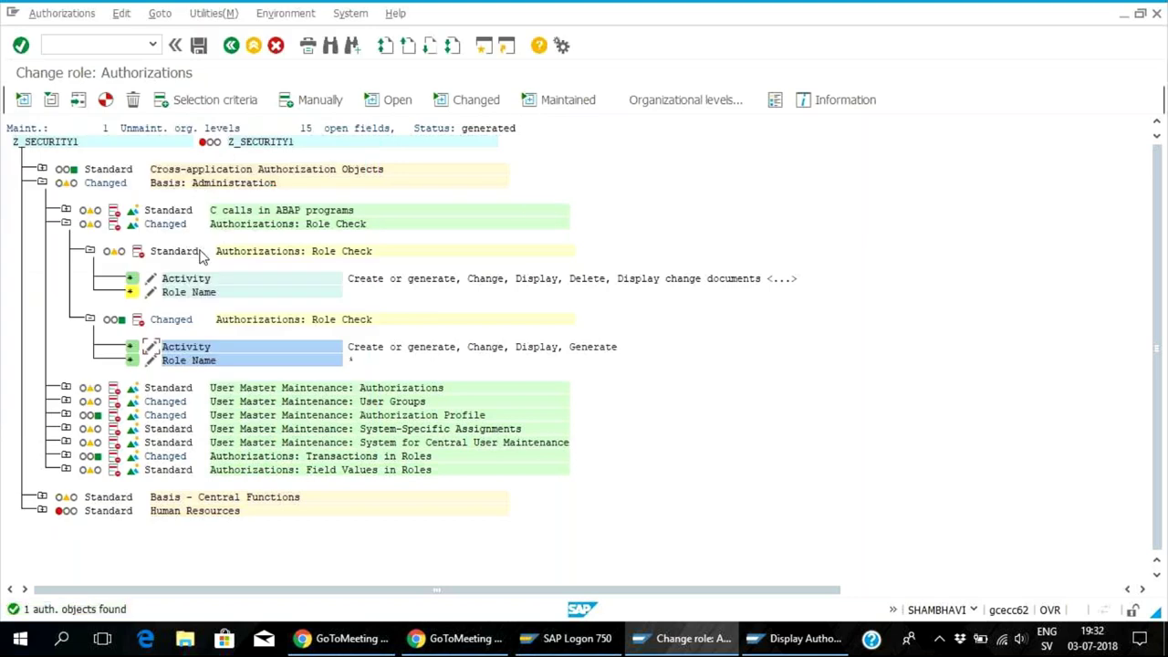
# - Add activity 59 Distribute to the changed Role Check authorization and generate the Z_SECURITY1 profile again
pyautogui.click(150, 347)
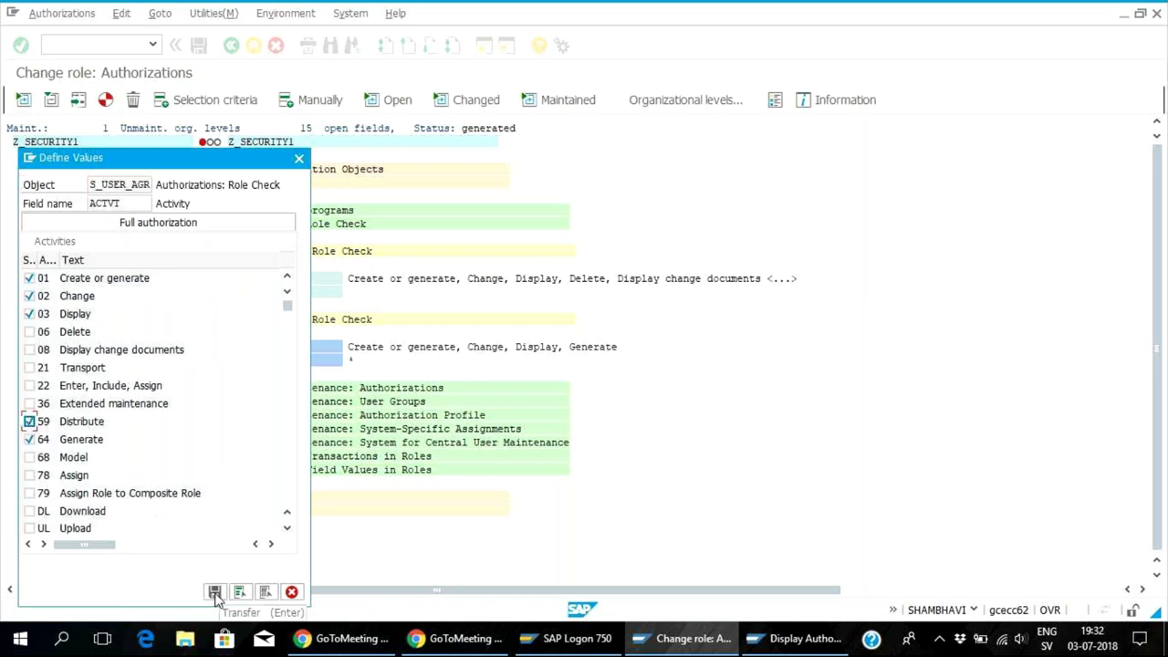
pyautogui.click(215, 592)
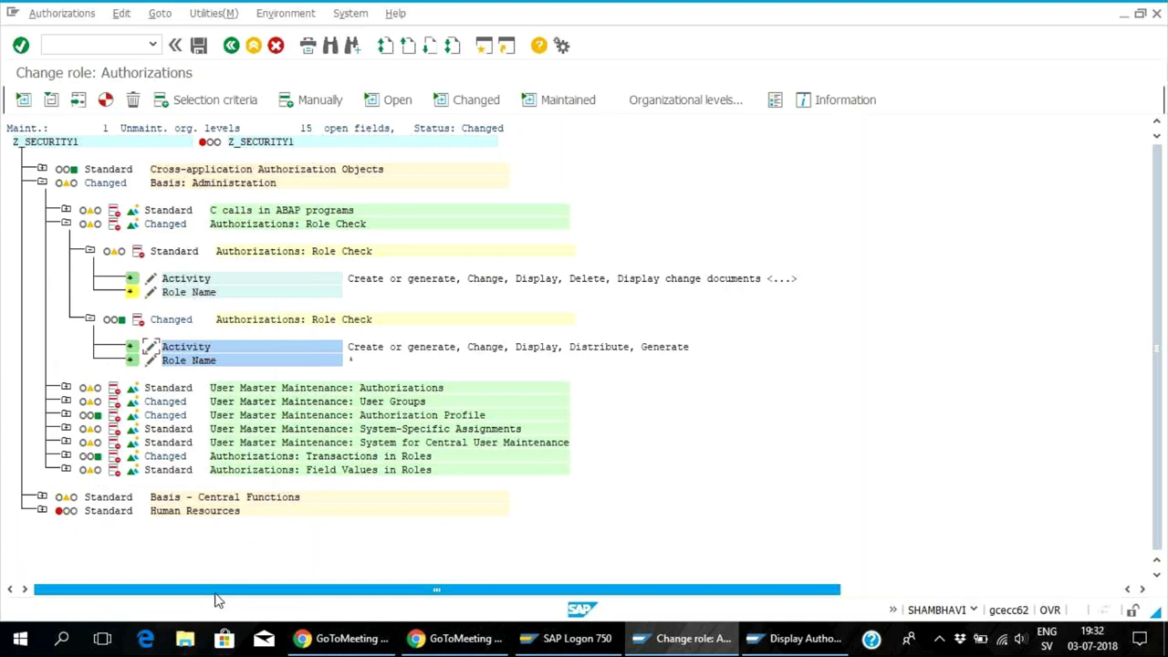
pyautogui.click(105, 100)
pyautogui.click(406, 235)
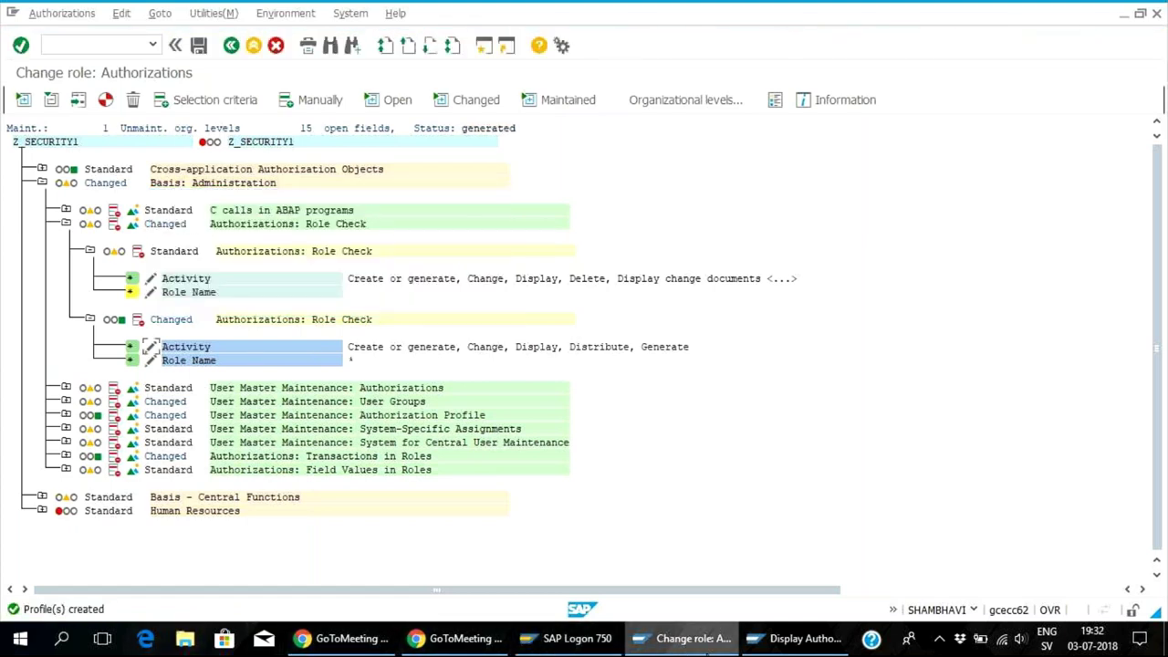
# - Switch back to the SECURITY1 session, leave the authorization check display and start Role Maintenance with transaction PFCG
pyautogui.moveTo(773, 643)
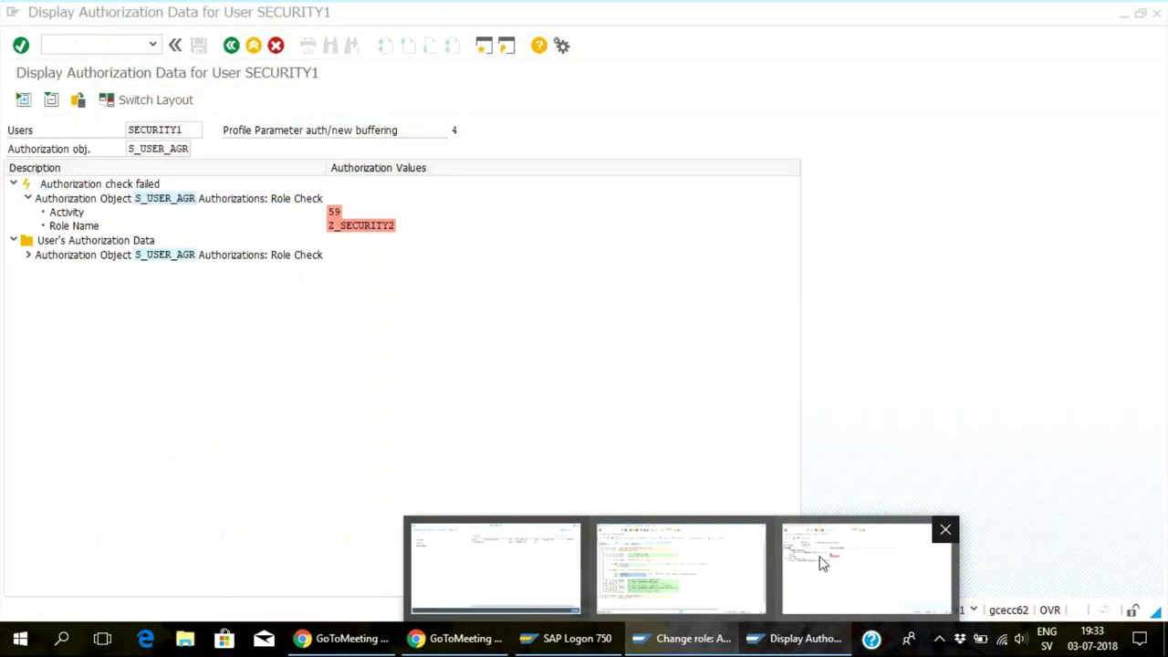
pyautogui.click(818, 561)
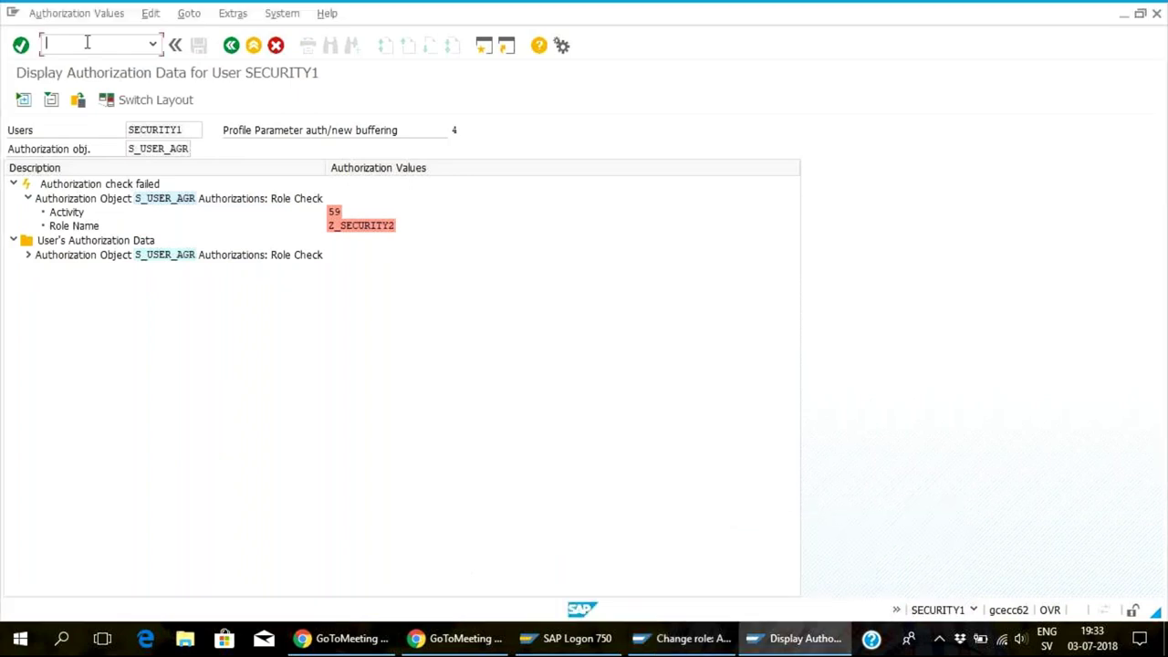
pyautogui.click(232, 46)
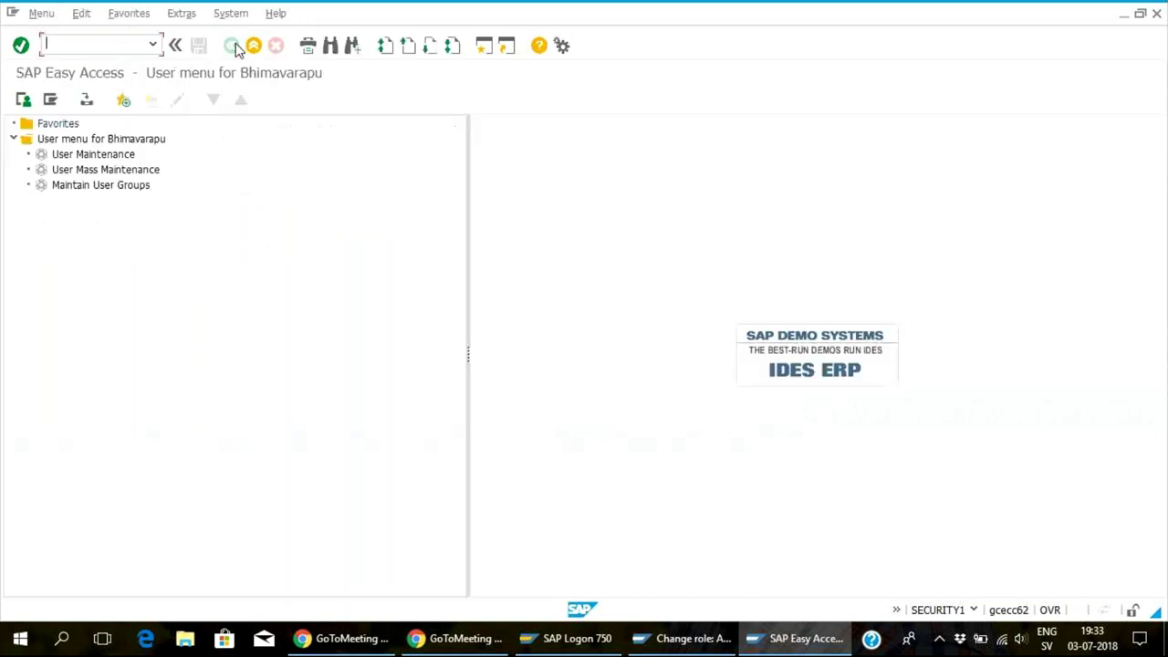
pyautogui.click(78, 43)
pyautogui.write('/npfcg')
pyautogui.press('Return')
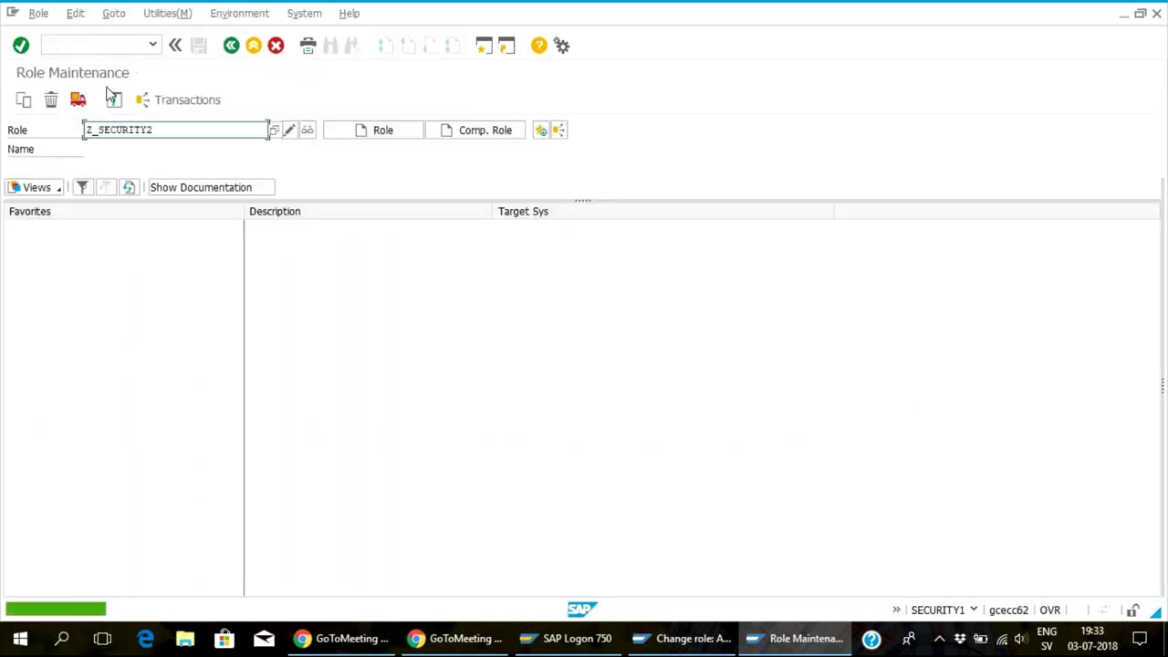
# - Open role Z_SECURITY2 for changing and retry entering a user ID in its user assignments
pyautogui.click(289, 131)
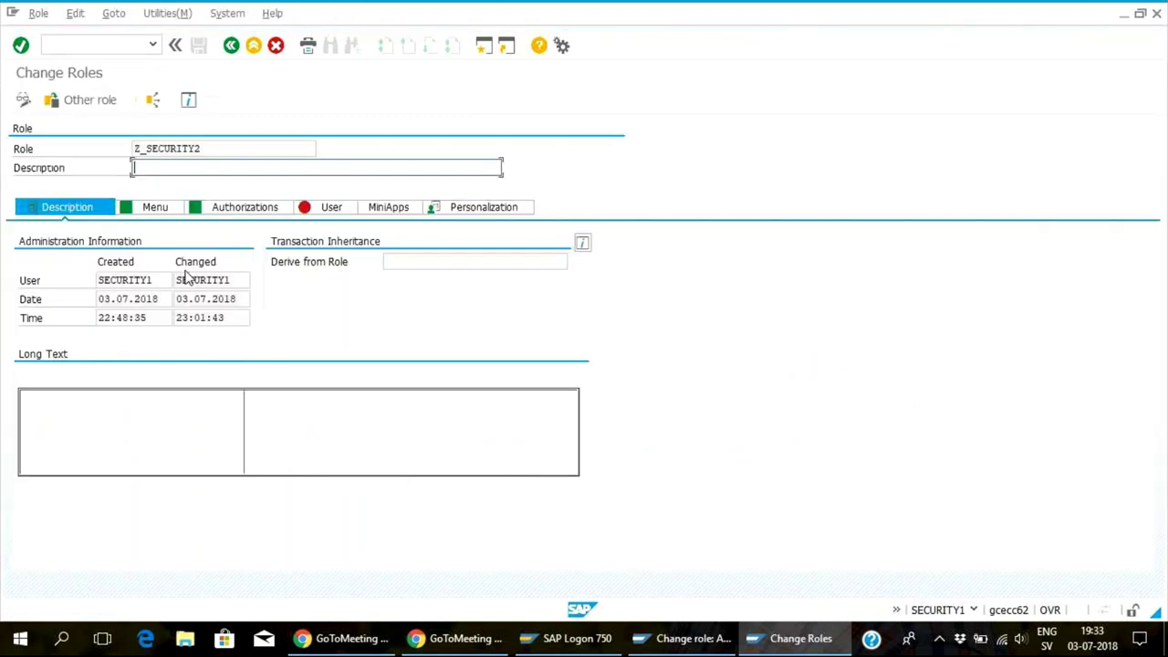
pyautogui.click(331, 209)
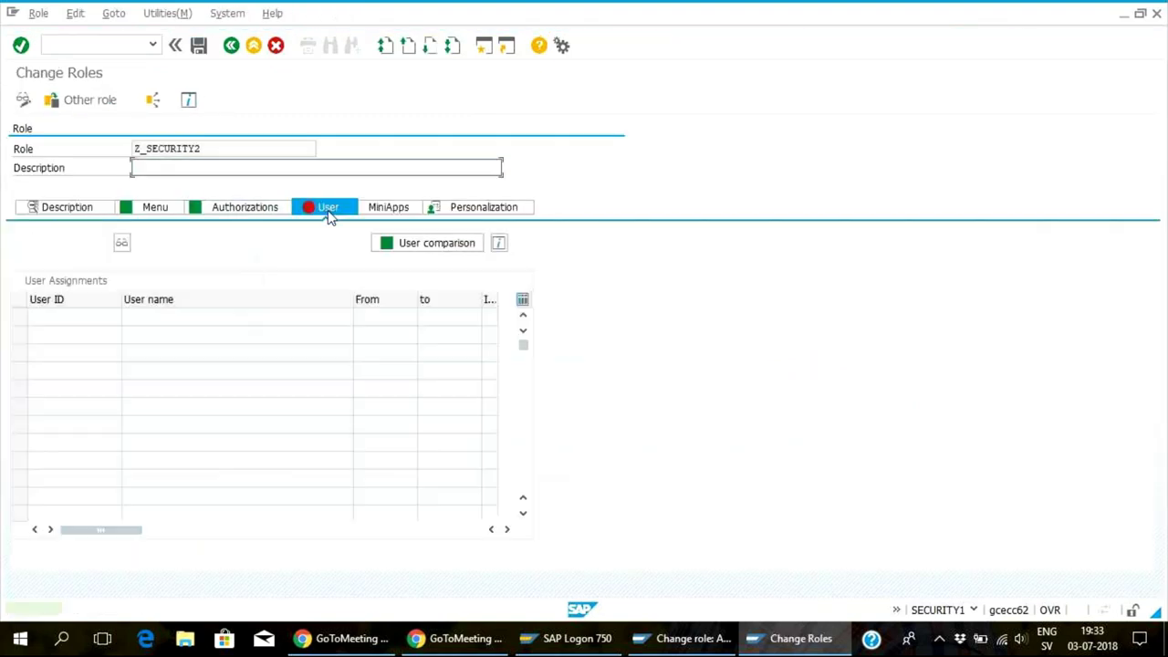
pyautogui.click(72, 316)
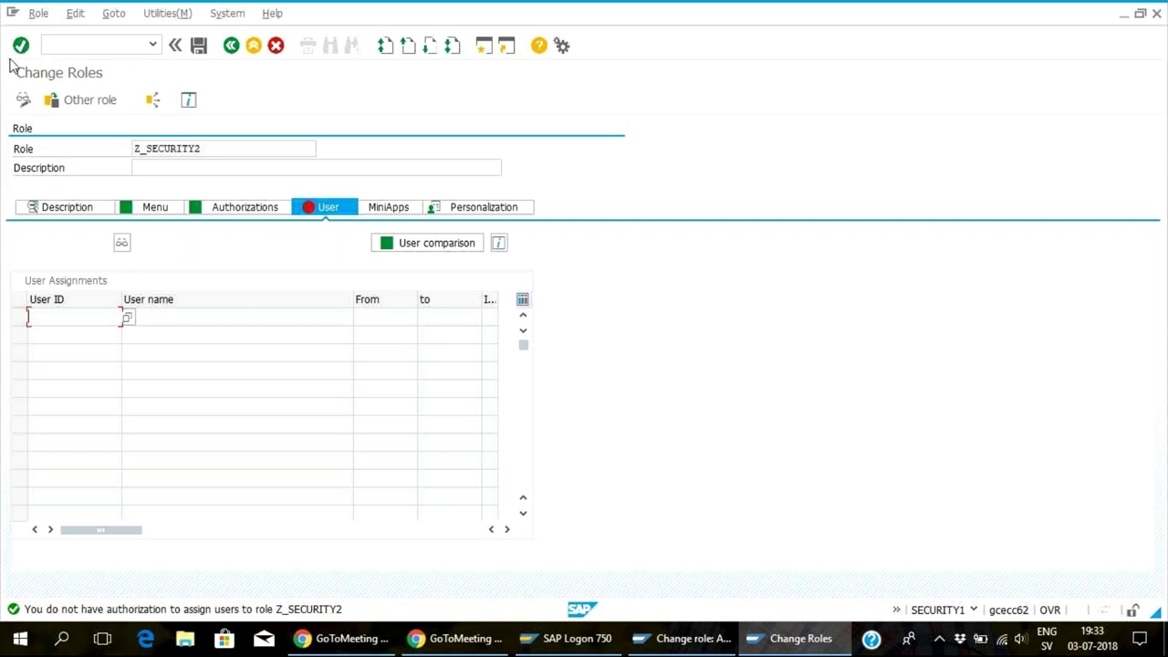
# - Run transaction SU53 again and expand the failed authorization check for object S_USER_GRP
pyautogui.click(62, 44)
pyautogui.write('/')
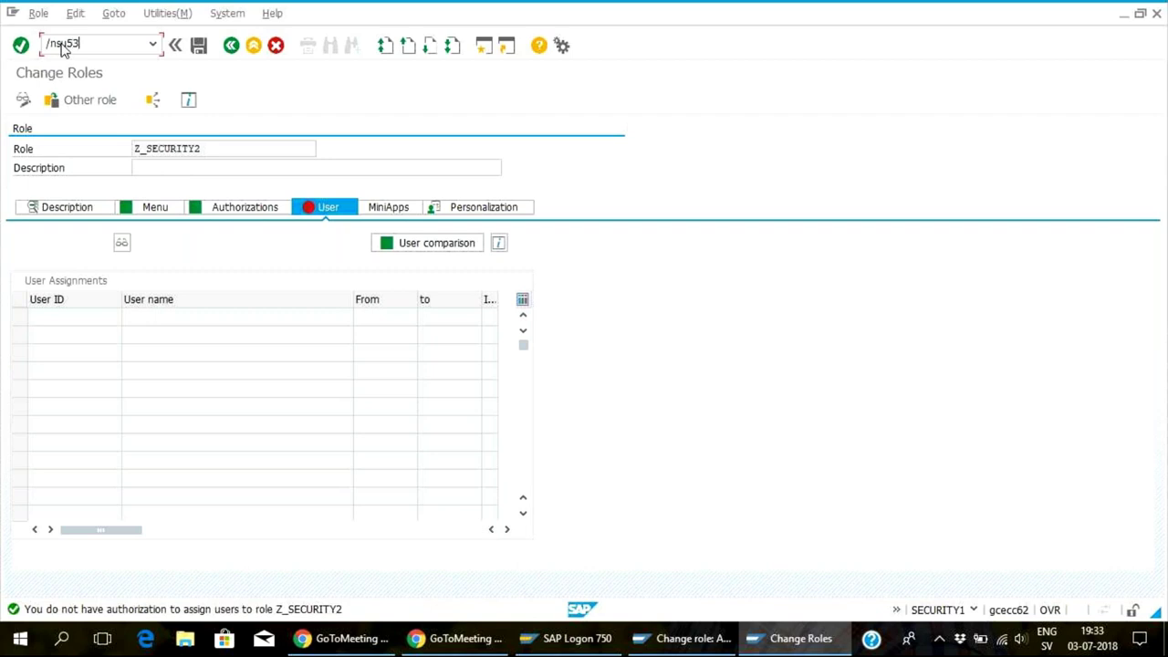
pyautogui.write('nsu53')
pyautogui.press('Return')
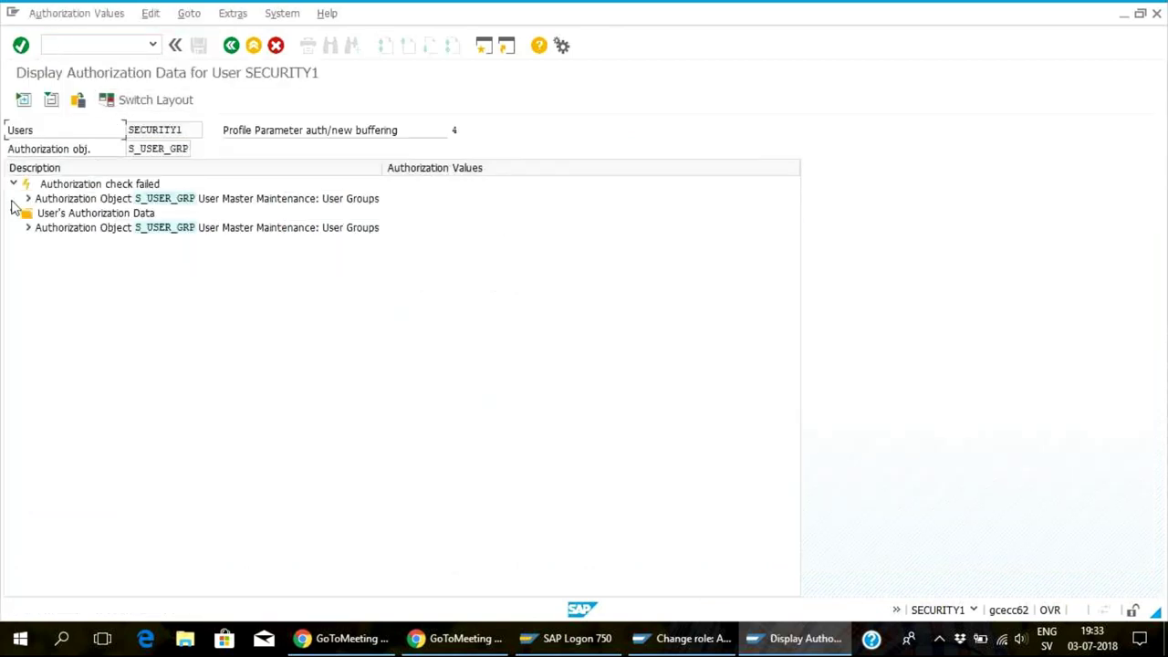
pyautogui.click(28, 199)
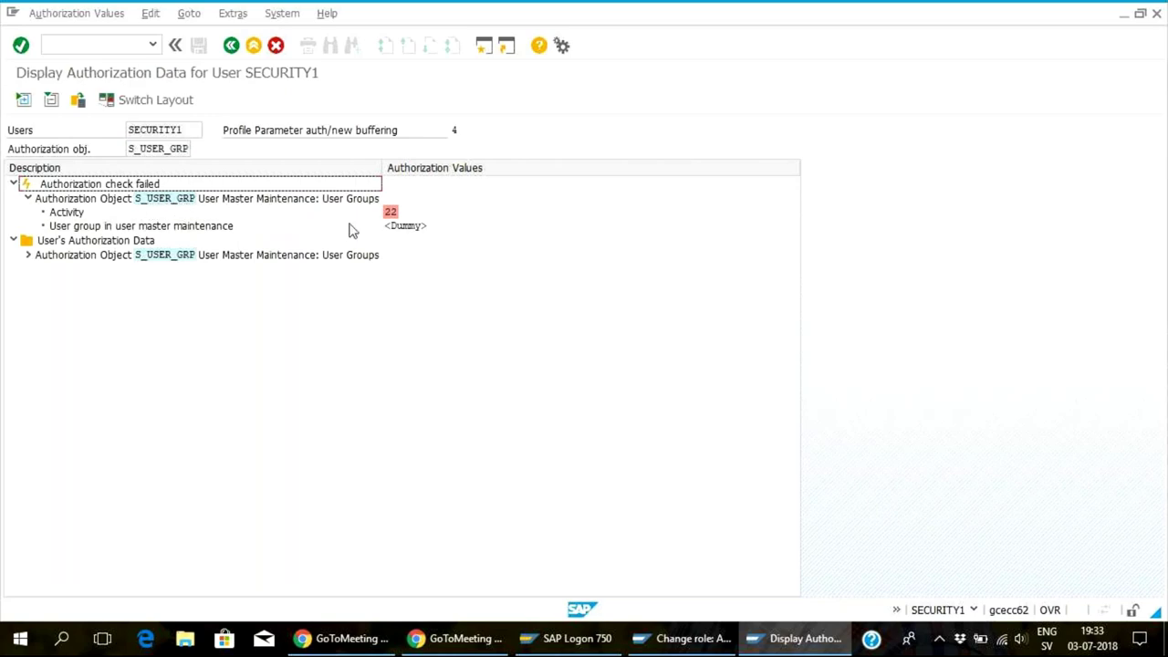
pyautogui.click(168, 200)
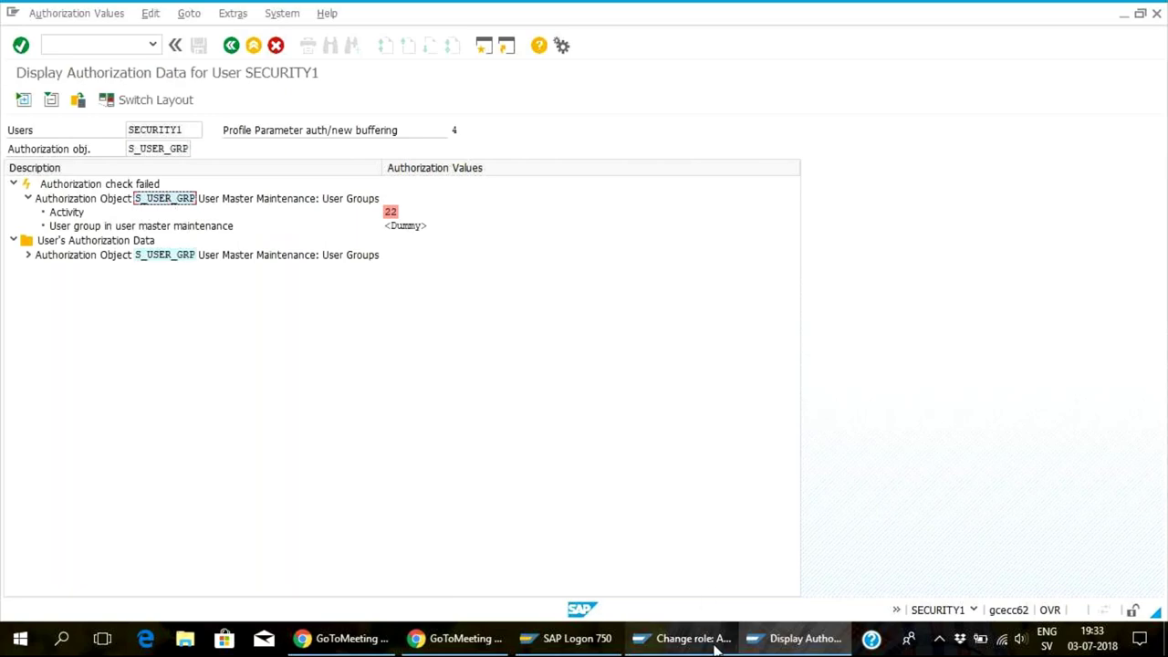
# - Switch to the session with the Z_SECURITY1 authorizations and find authorization object S_USER_GRP
pyautogui.moveTo(717, 644)
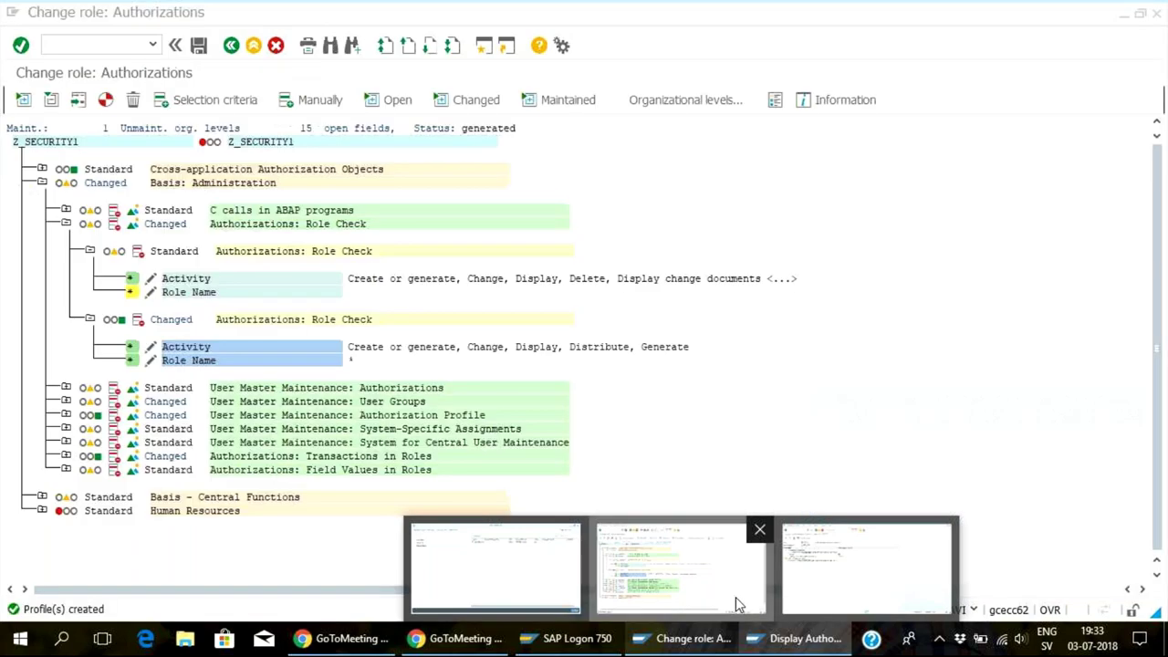
pyautogui.click(736, 599)
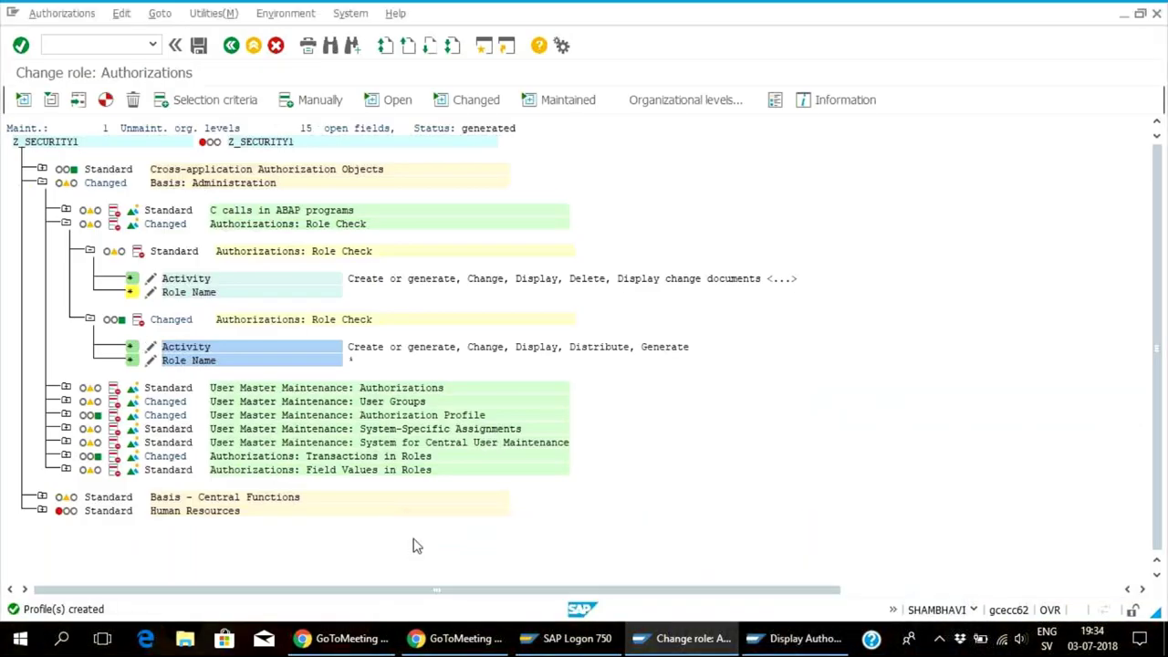
pyautogui.hotkey('ctrl', 'f')
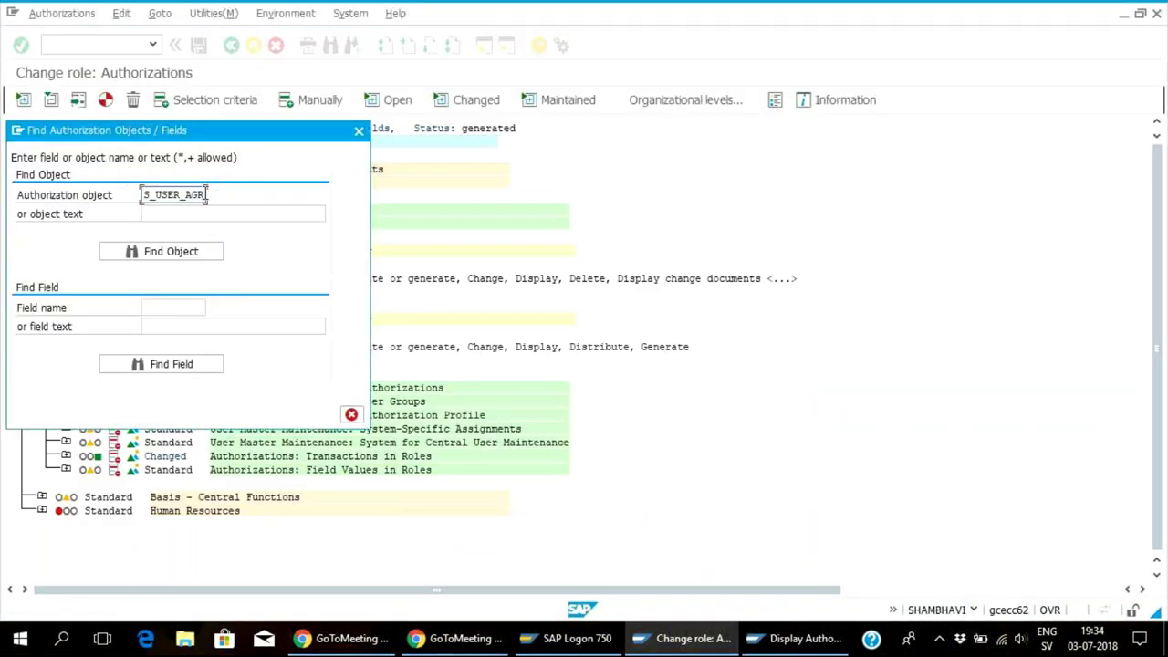
pyautogui.press('BackSpace')
pyautogui.press('BackSpace')
pyautogui.press('BackSpace')
pyautogui.press('BackSpace')
pyautogui.press('BackSpace')
pyautogui.press('BackSpace')
pyautogui.press('BackSpace')
pyautogui.press('BackSpace')
pyautogui.press('BackSpace')
pyautogui.press('BackSpace')
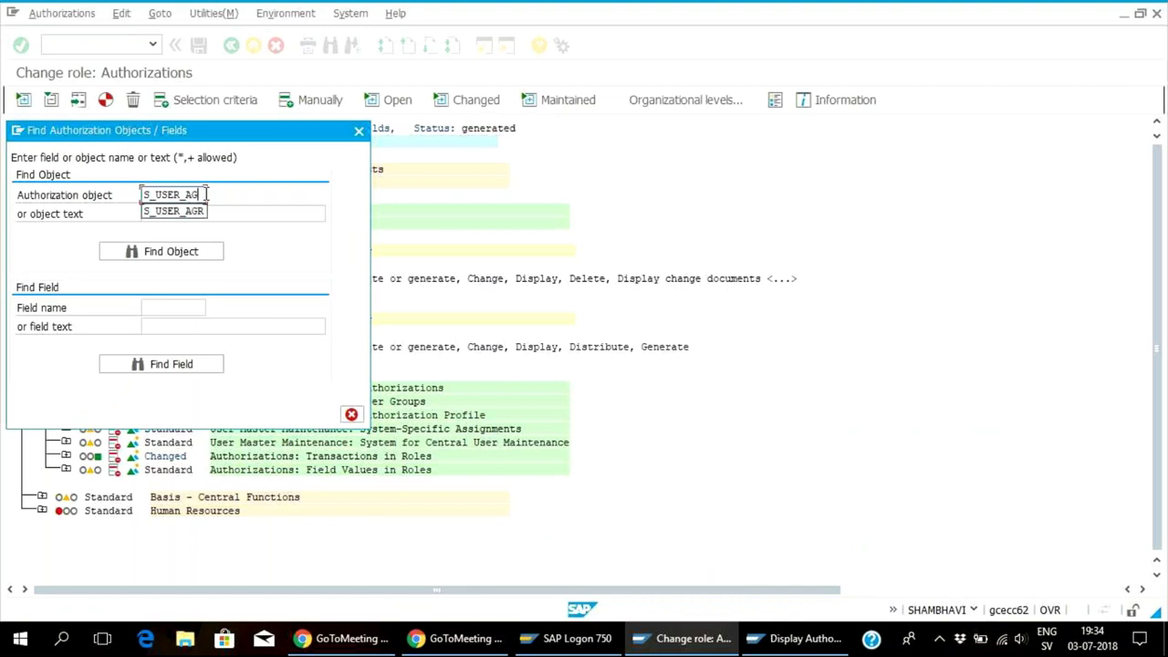
pyautogui.write('S_USER_GRP')
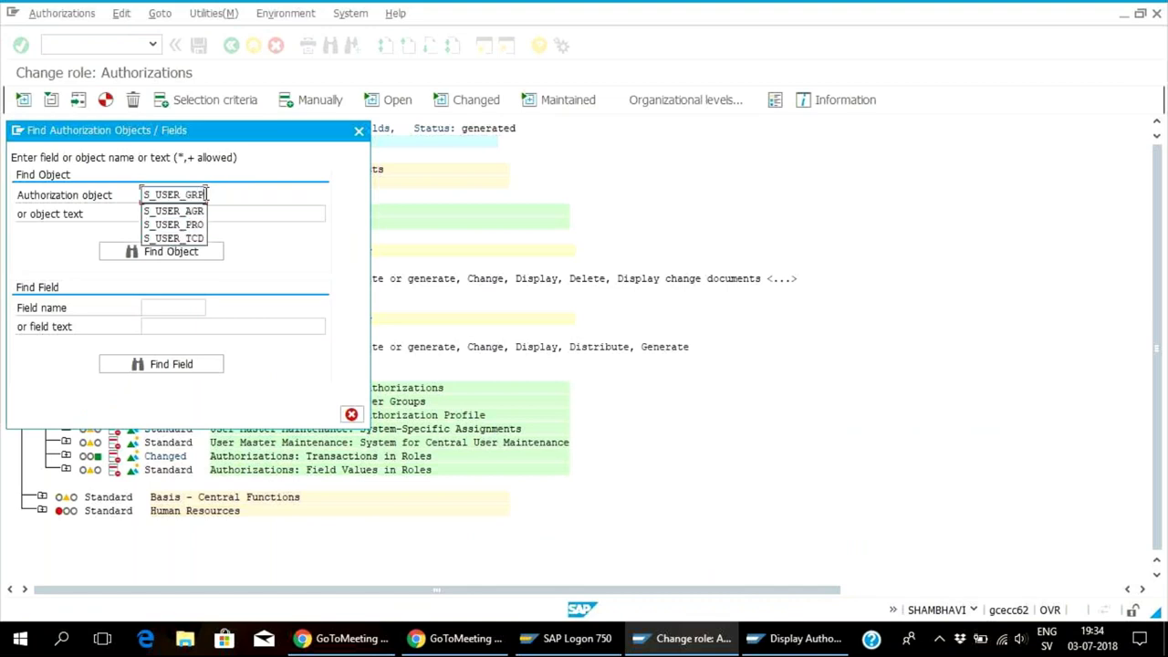
pyautogui.click(201, 251)
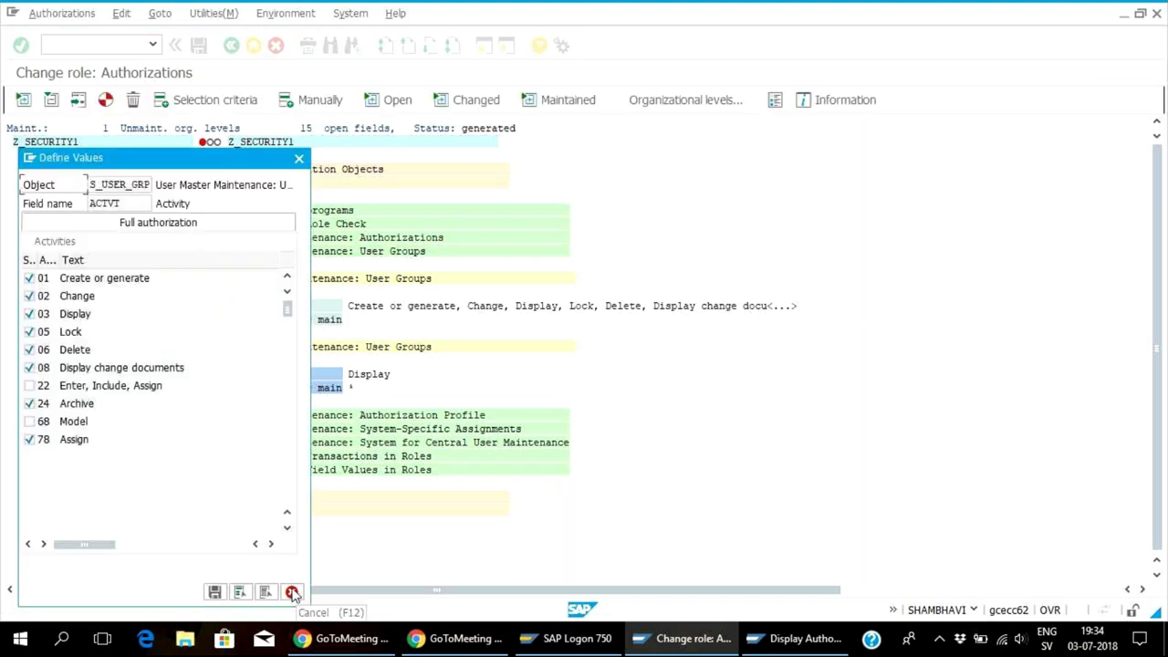
# - Leave the standard authorization's activities unedited and add activity 22 Enter, Include, Assign to the changed User Groups authorization
pyautogui.click(298, 162)
pyautogui.click(152, 379)
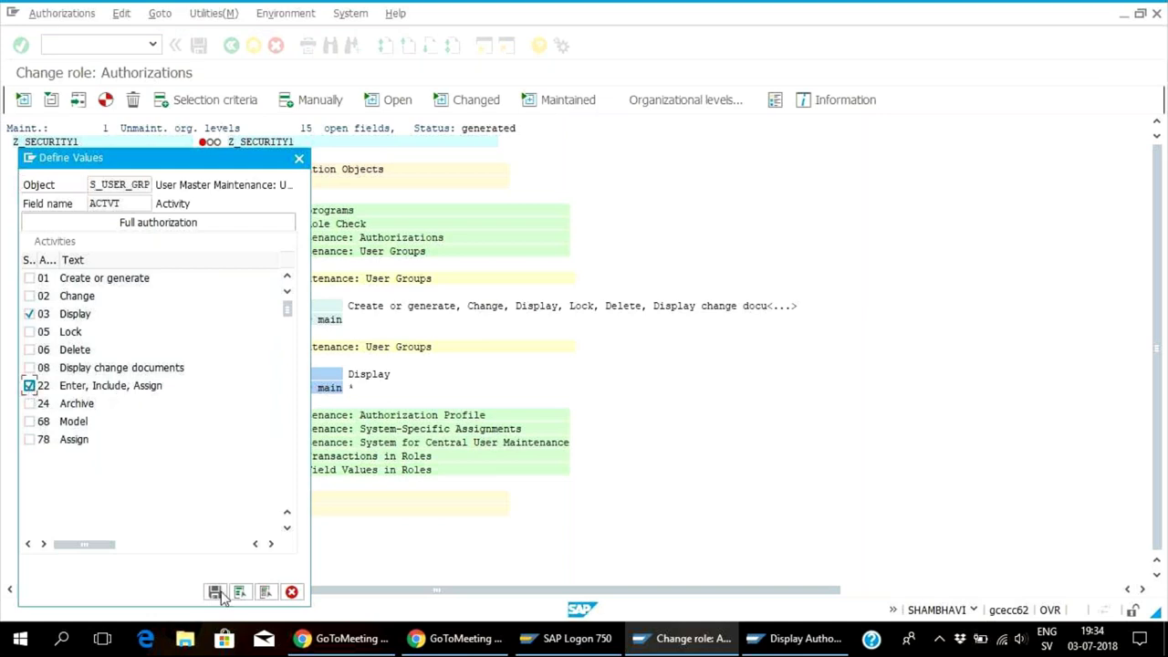
pyautogui.click(216, 593)
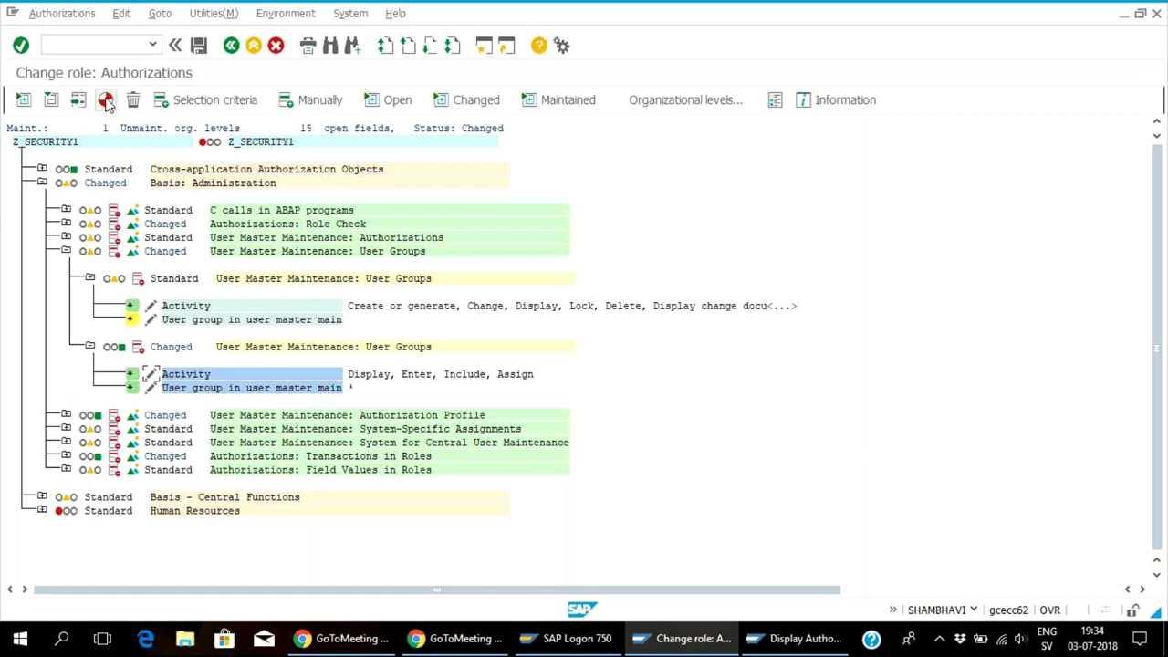
# - Generate the profile of role Z_SECURITY1 despite the open authorizations and switch back to the SECURITY1 session
pyautogui.click(105, 101)
pyautogui.click(427, 227)
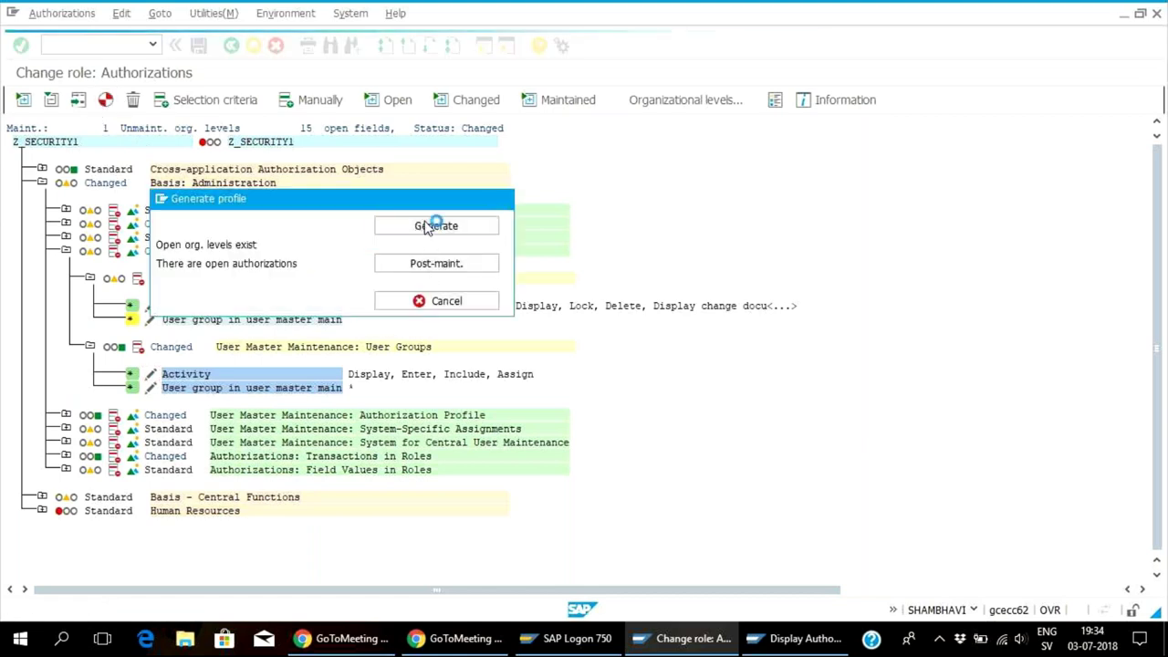
pyautogui.moveTo(803, 639)
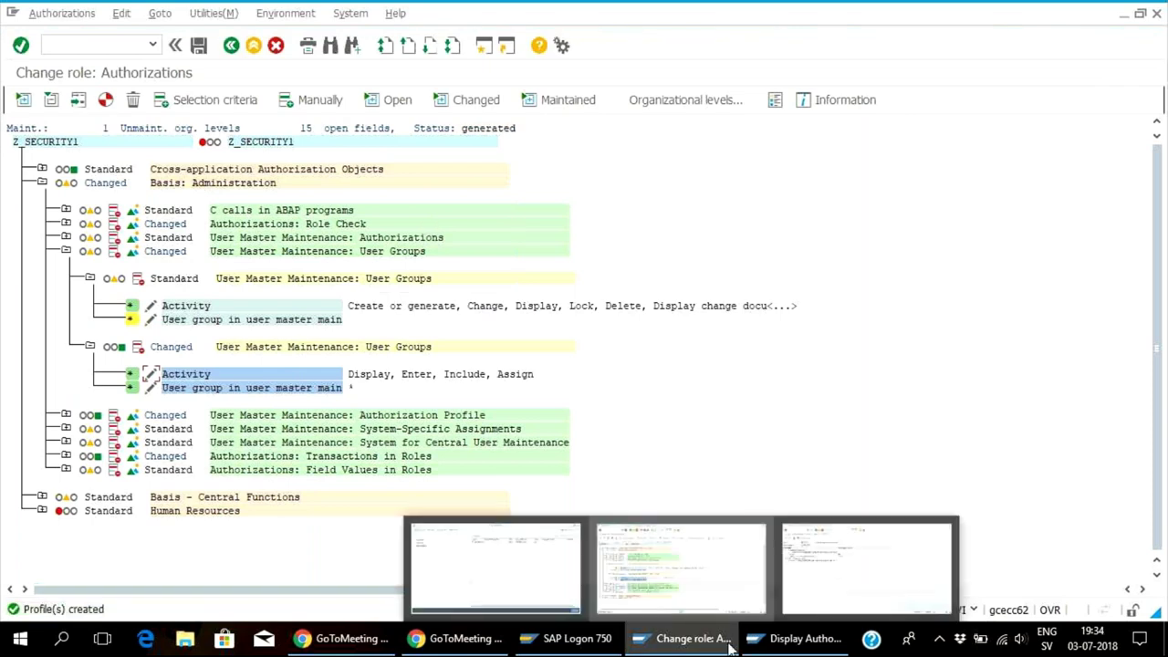
pyautogui.click(841, 583)
# - Start transaction PFCG, open role Z_SECURITY2 for changing and show its user assignments
pyautogui.click(105, 41)
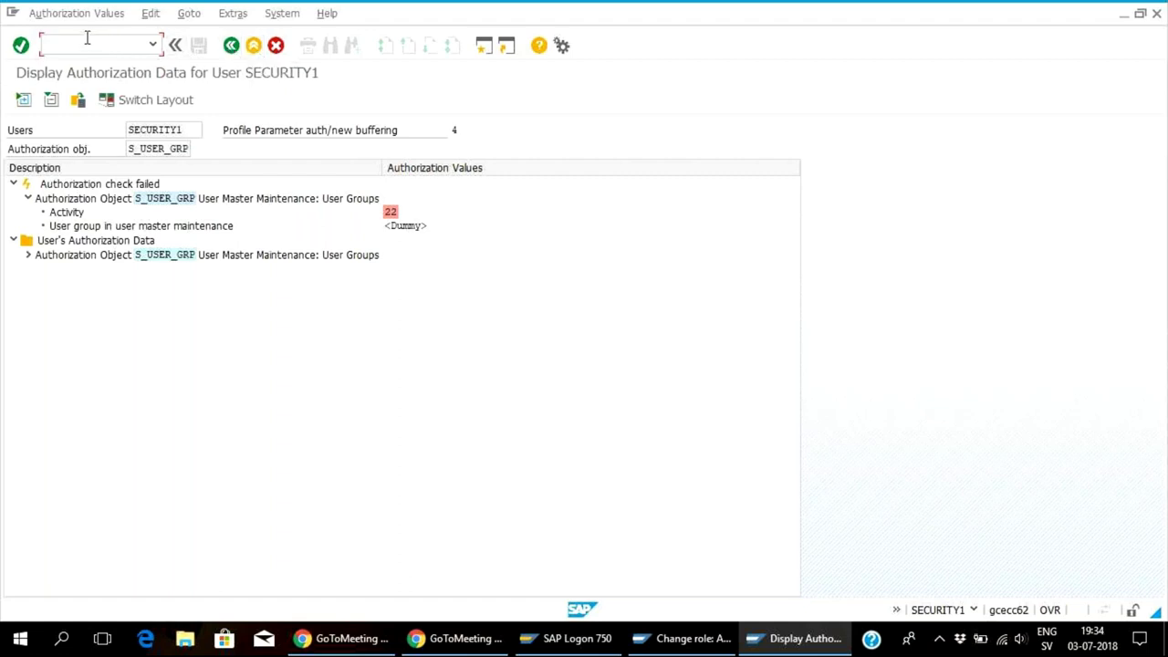
pyautogui.write('/npfcg')
pyautogui.press('Return')
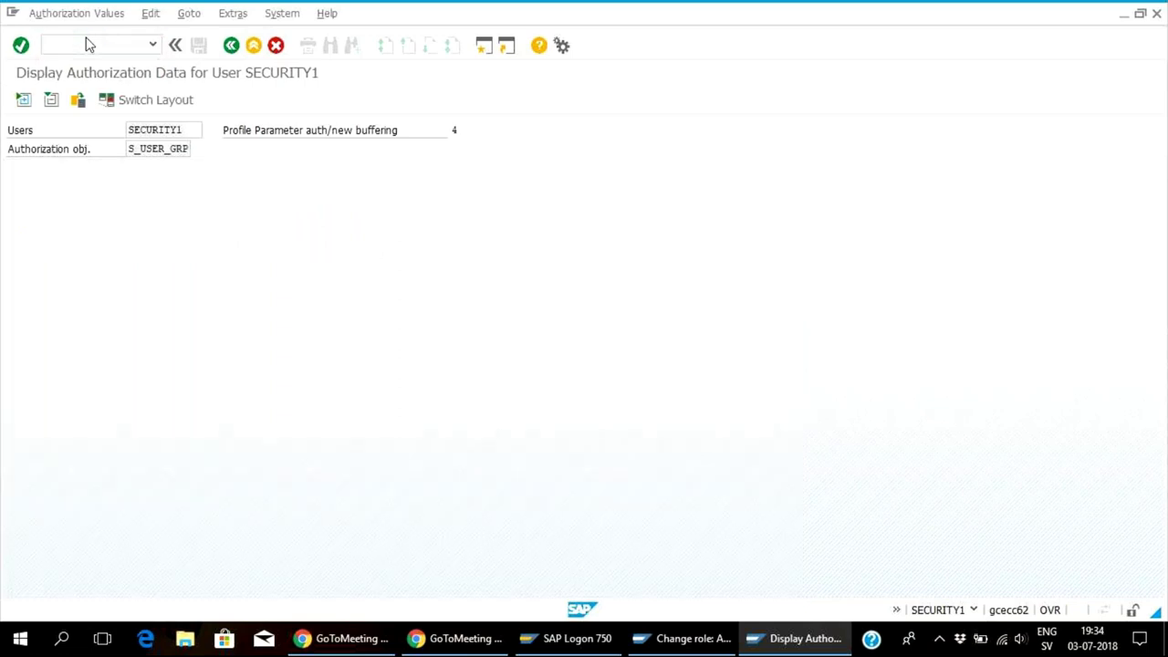
pyautogui.click(289, 133)
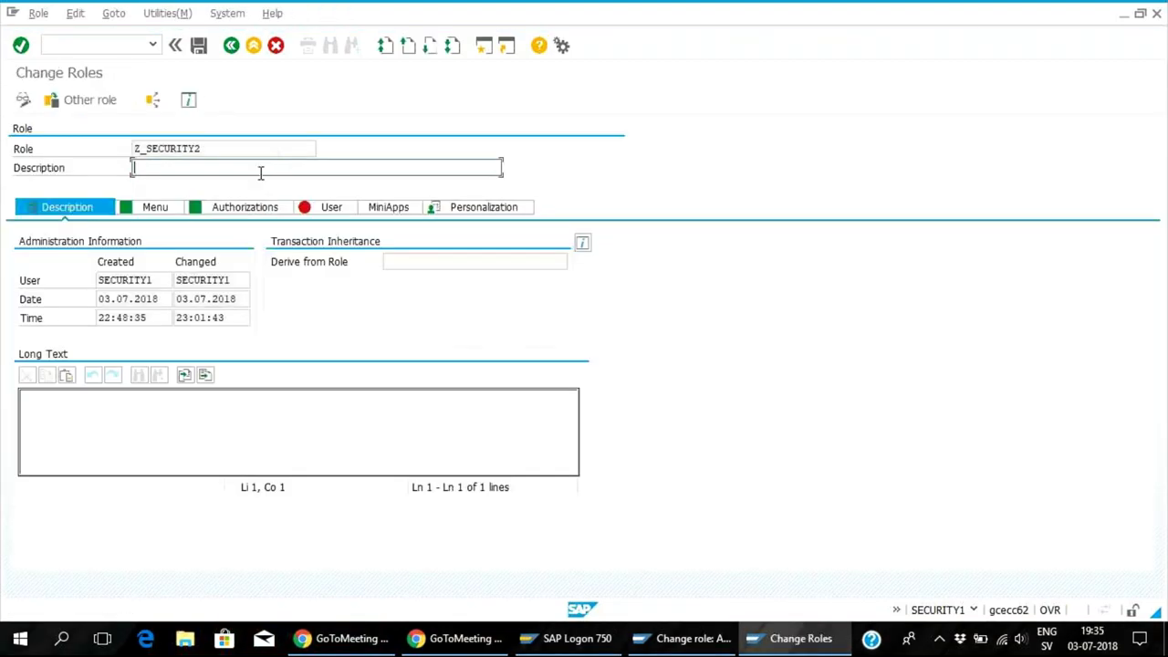
pyautogui.click(306, 210)
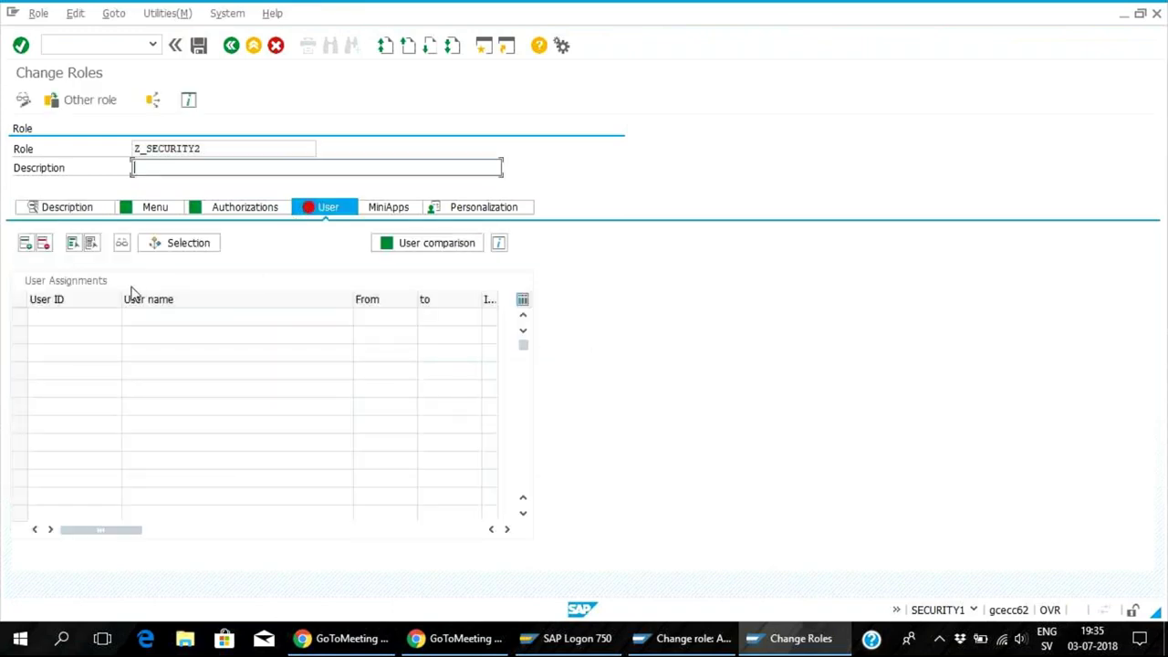
# - Assign user ID SECURITY to role Z_SECURITY2 in the first row of the user assignments
pyautogui.click(98, 314)
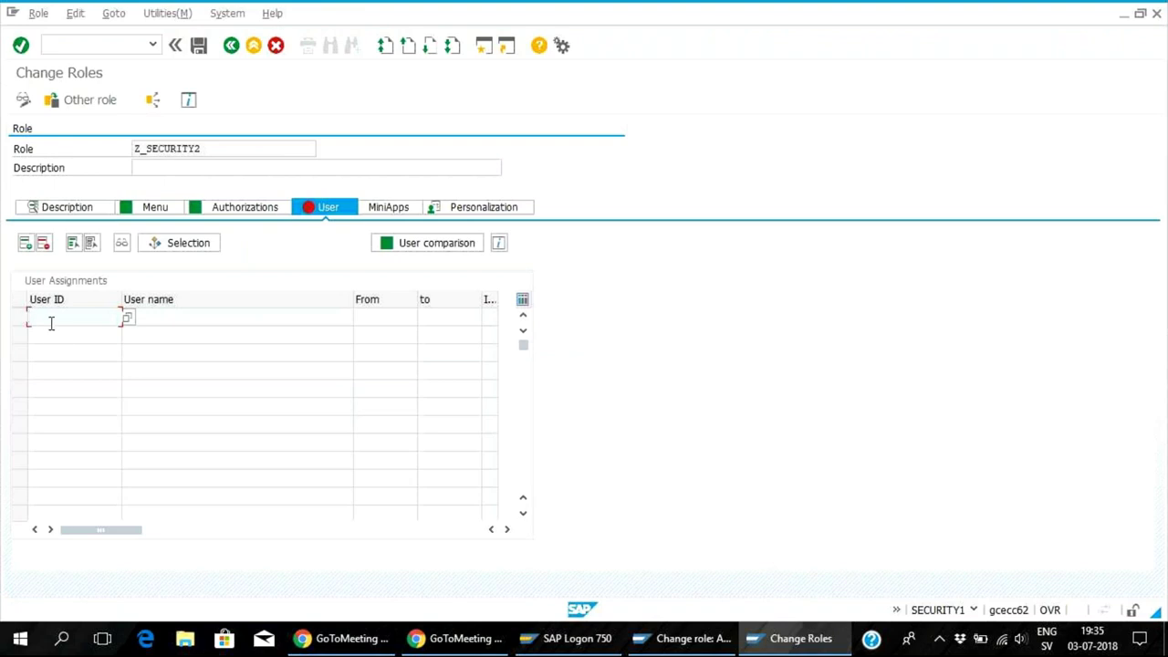
pyautogui.write('s')
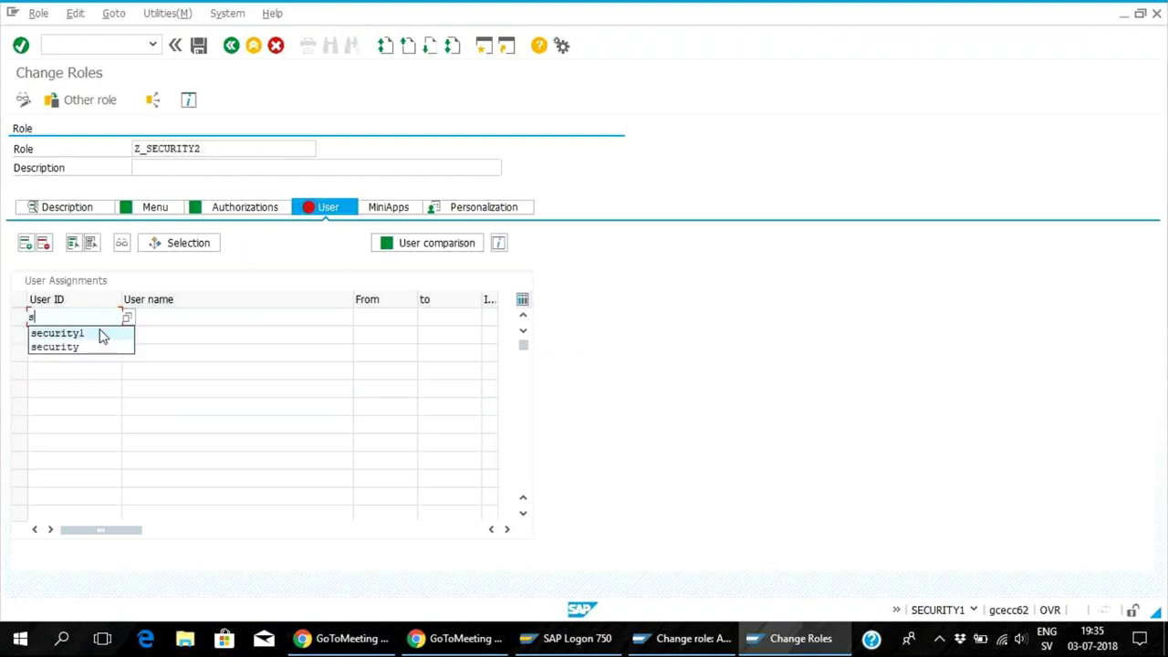
pyautogui.press('BackSpace')
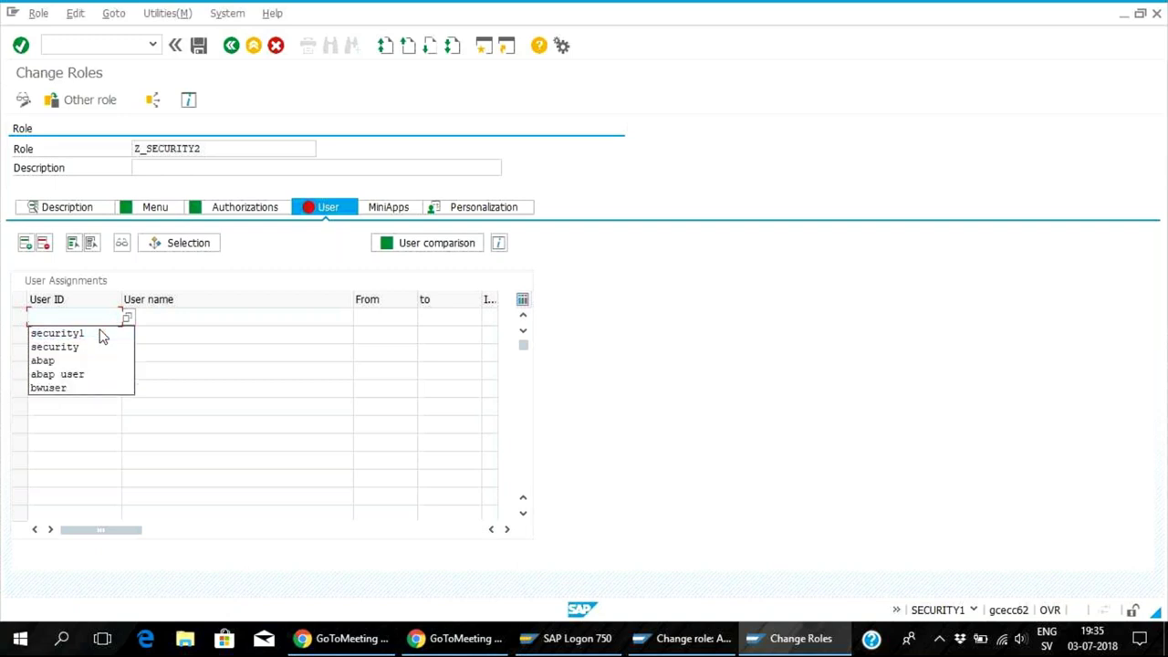
pyautogui.write('secur')
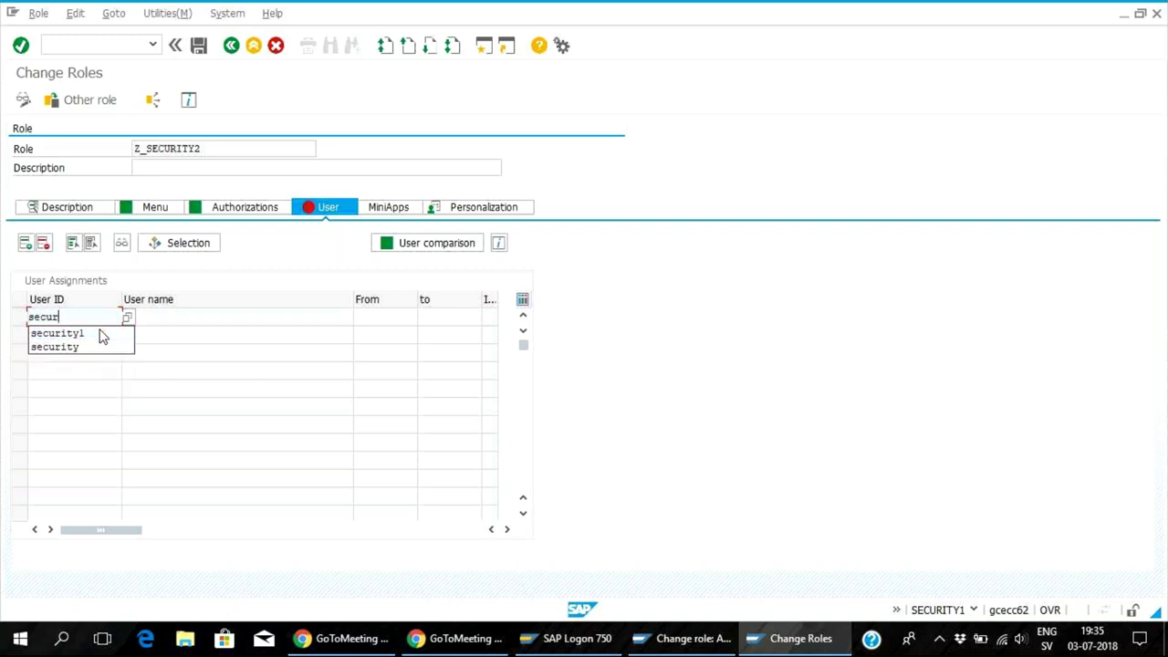
pyautogui.write('ity2')
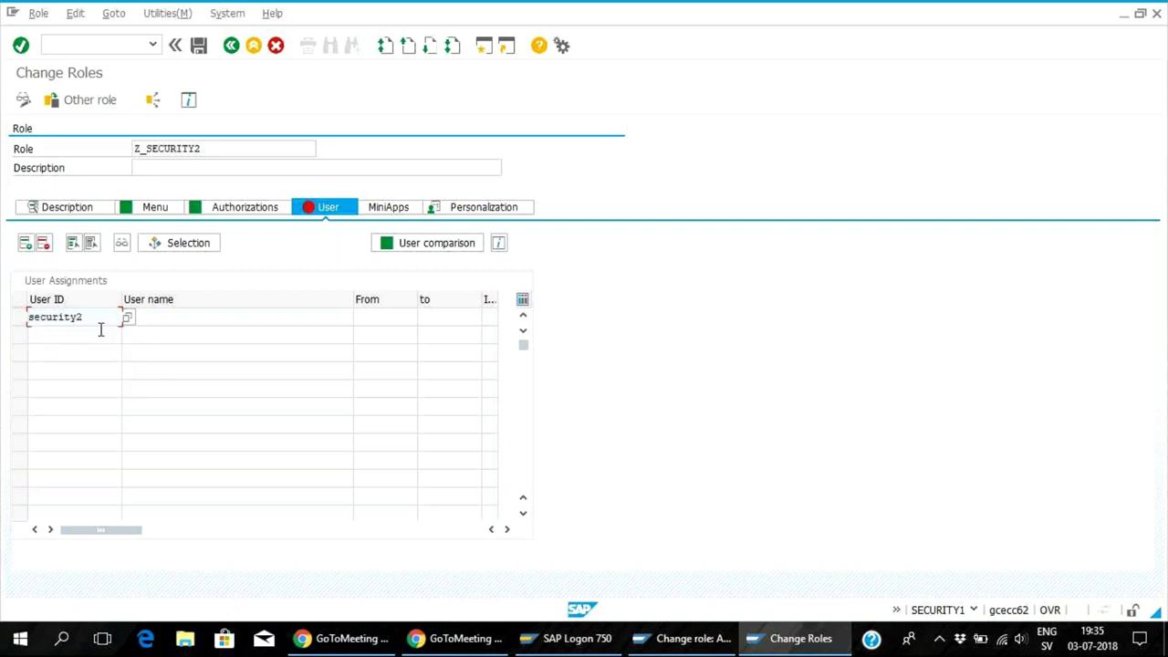
pyautogui.press('BackSpace')
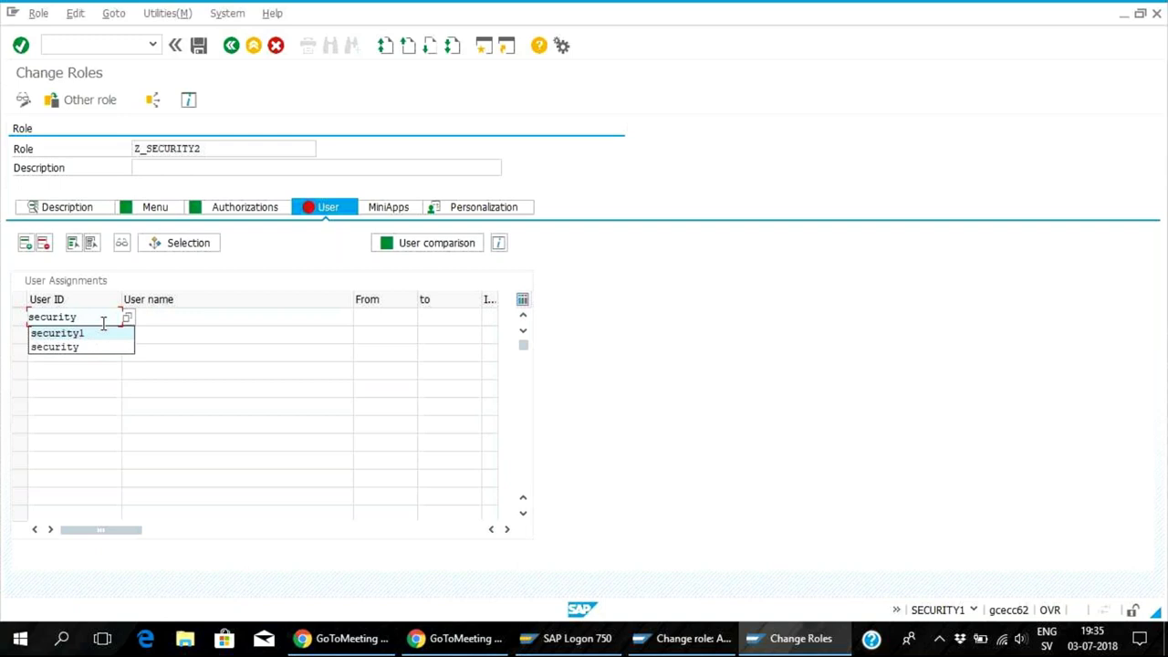
pyautogui.click(100, 345)
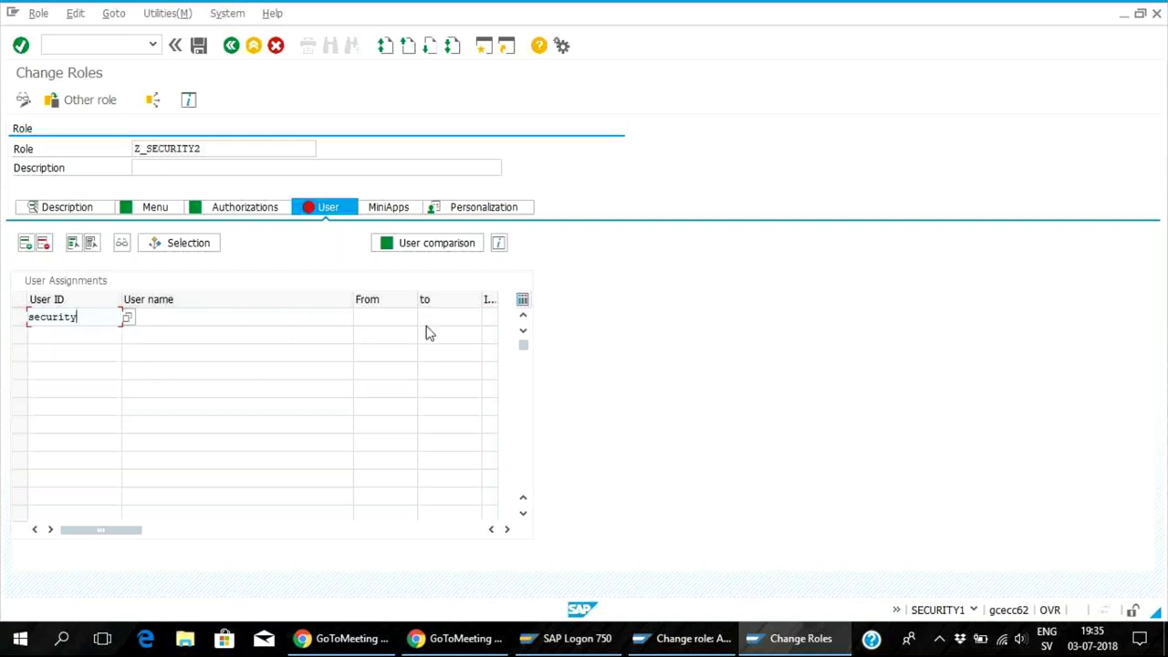
pyautogui.press('Return')
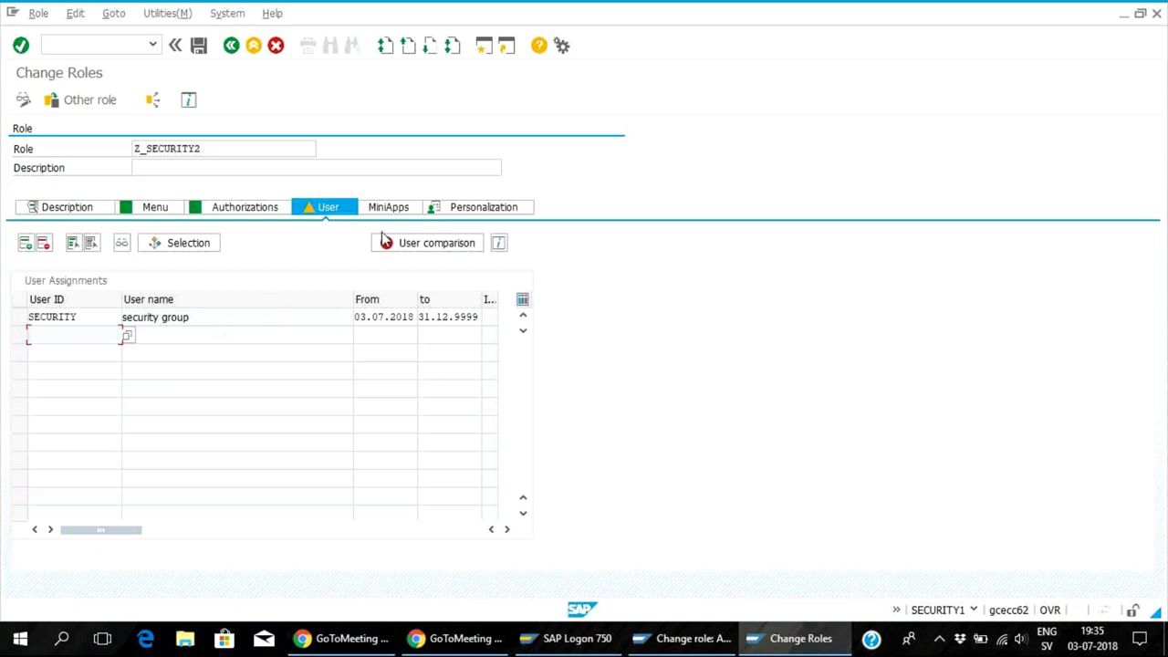
# - Save the role for the user comparison, try a complete comparison of the user master record and close the comparison dialog
pyautogui.click(410, 245)
pyautogui.click(328, 324)
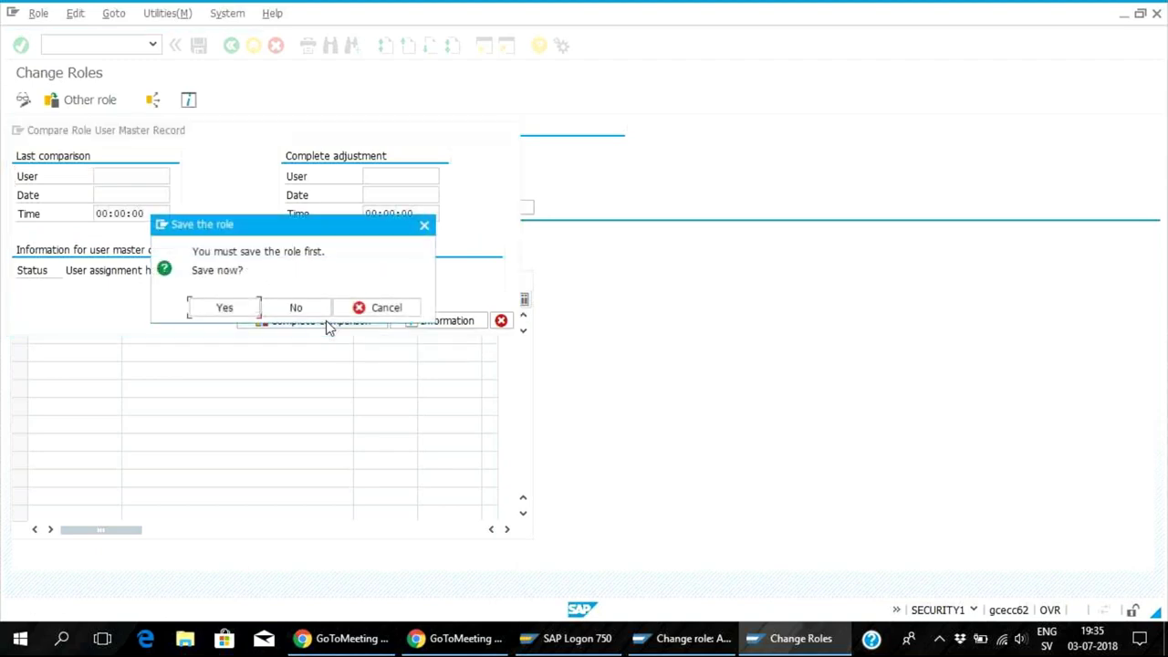
pyautogui.click(225, 307)
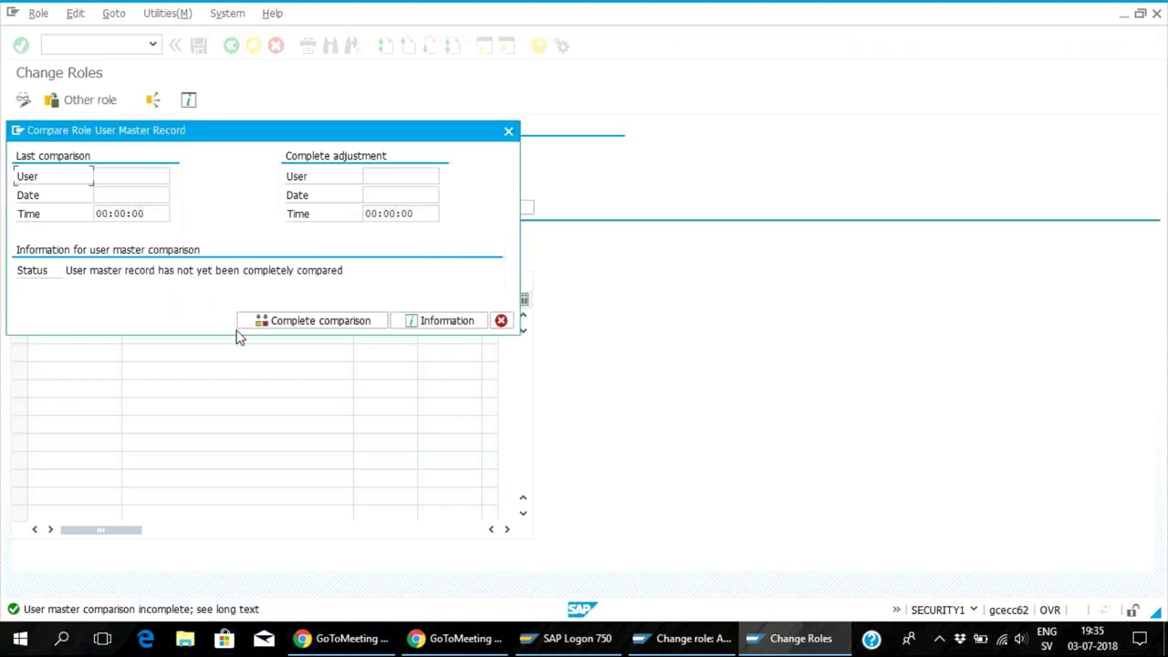
pyautogui.click(362, 322)
pyautogui.click(350, 326)
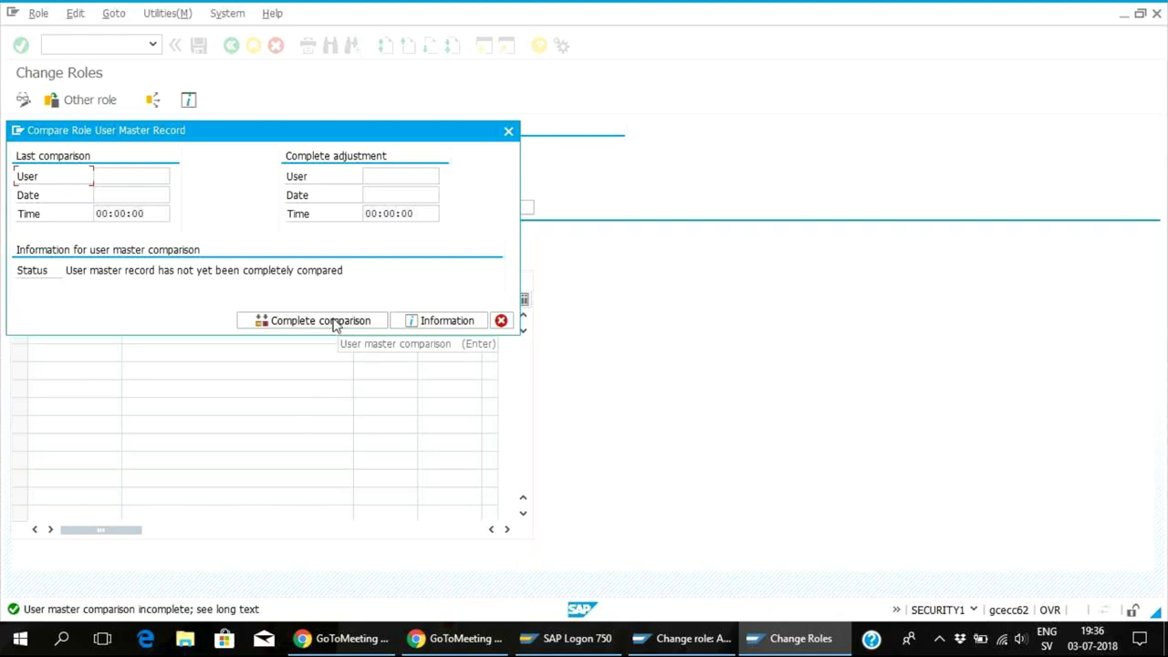
pyautogui.click(501, 321)
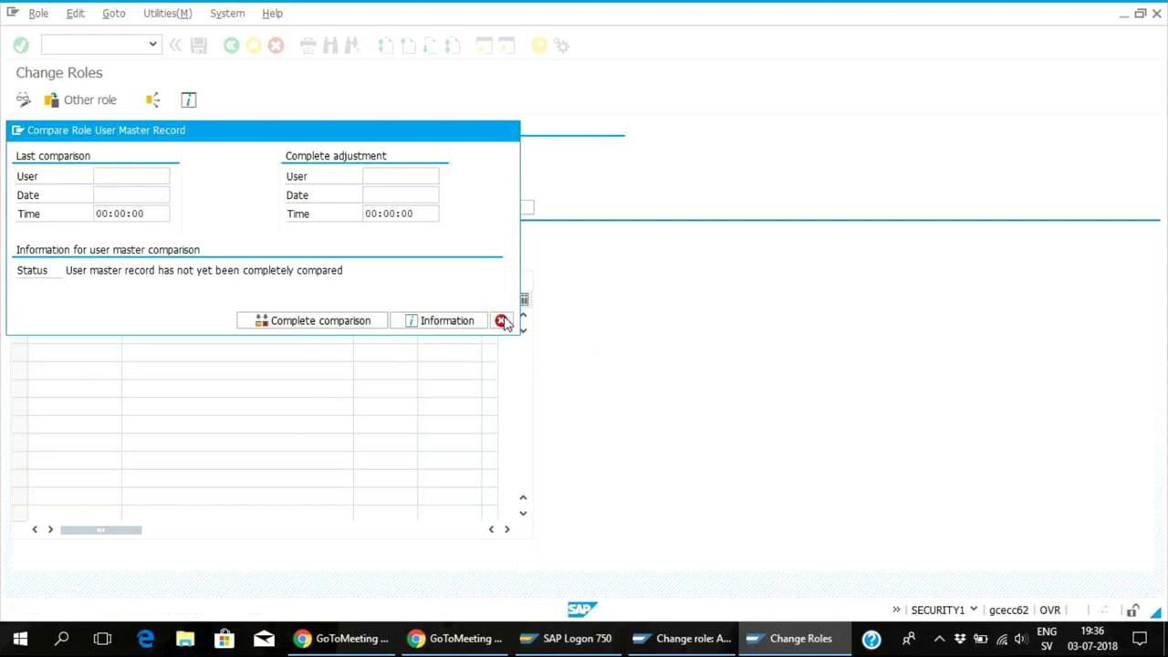
# - Run transaction SU53 and expand the failed authorization check for object S_USER_PRO
pyautogui.click(74, 44)
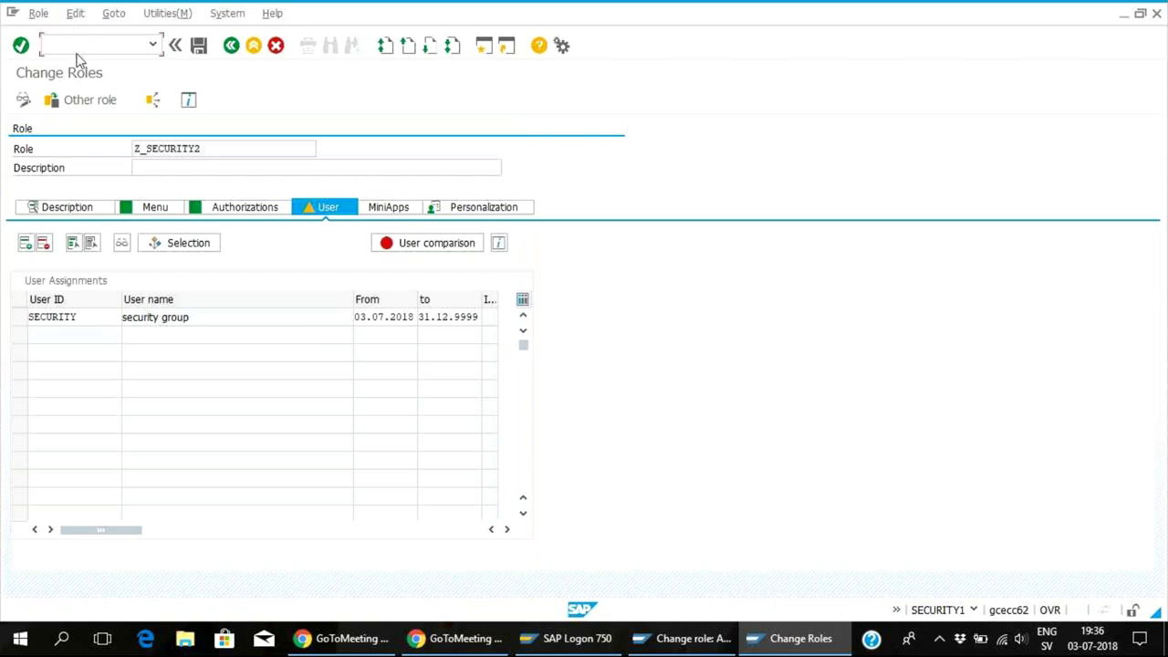
pyautogui.write('/nsu53')
pyautogui.press('Return')
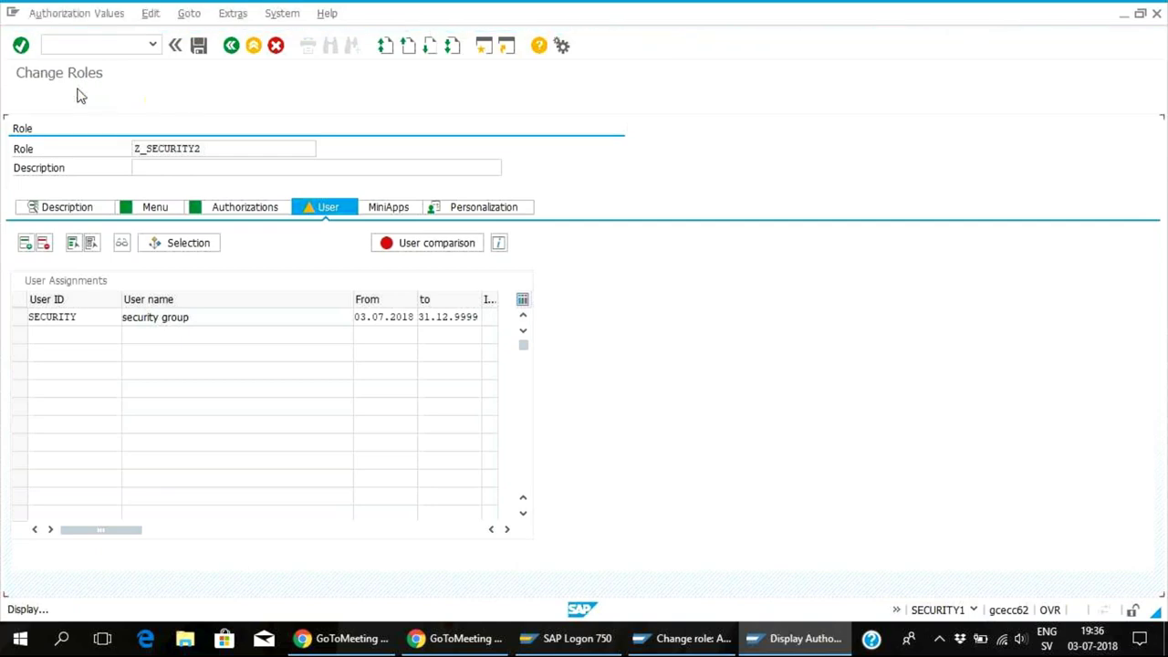
pyautogui.click(28, 199)
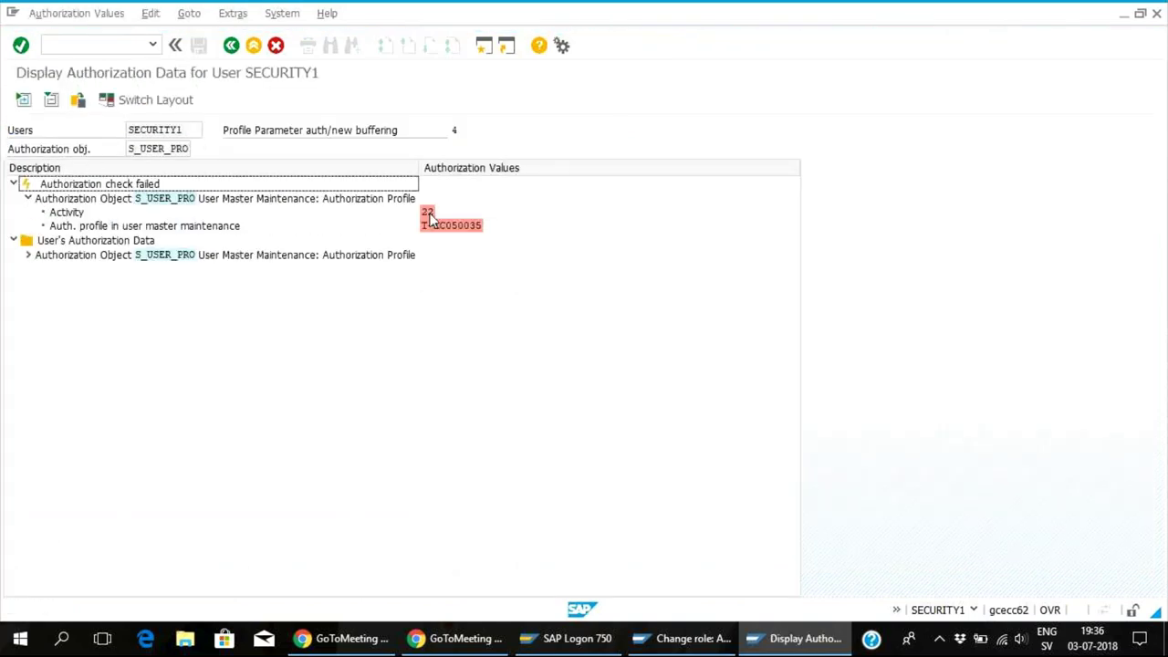
pyautogui.click(156, 203)
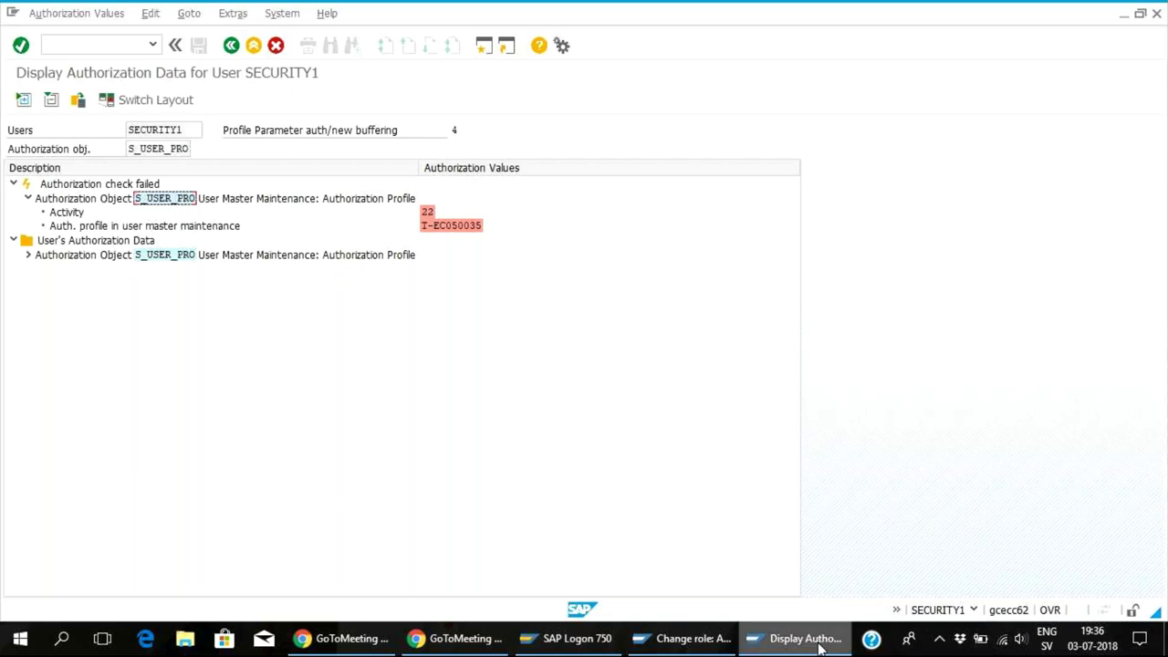
# - Switch to the session with the Z_SECURITY1 authorizations and find authorization object S_USER_PRO
pyautogui.moveTo(821, 642)
pyautogui.click(792, 593)
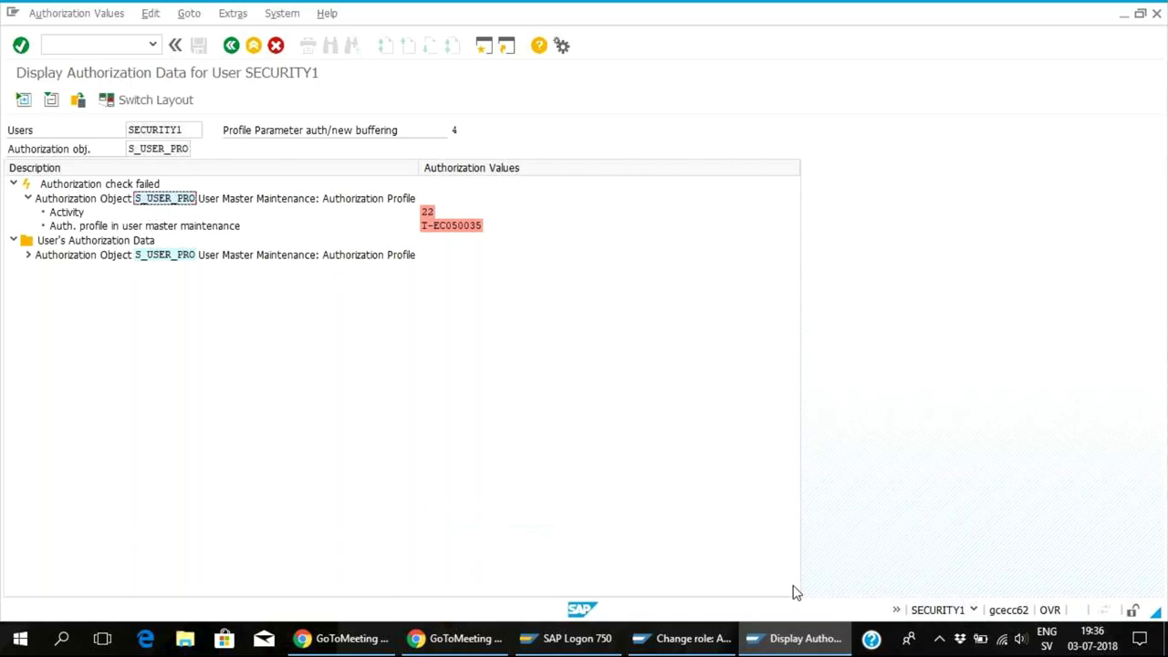
pyautogui.moveTo(783, 646)
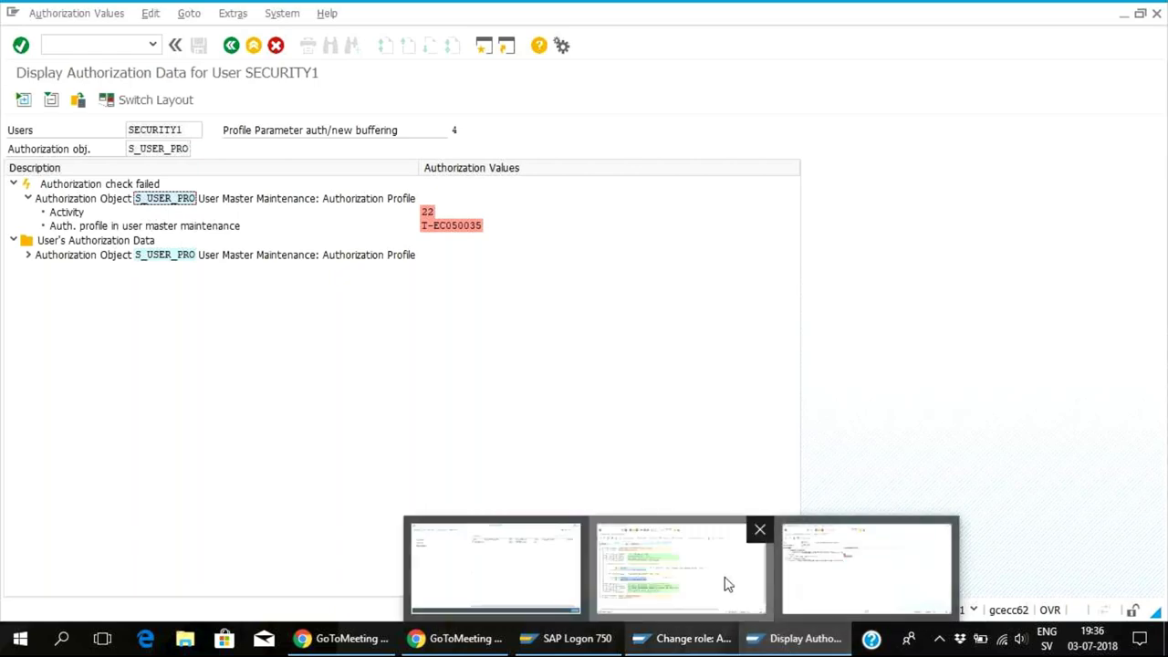
pyautogui.click(727, 582)
pyautogui.hotkey('ctrl', 'f')
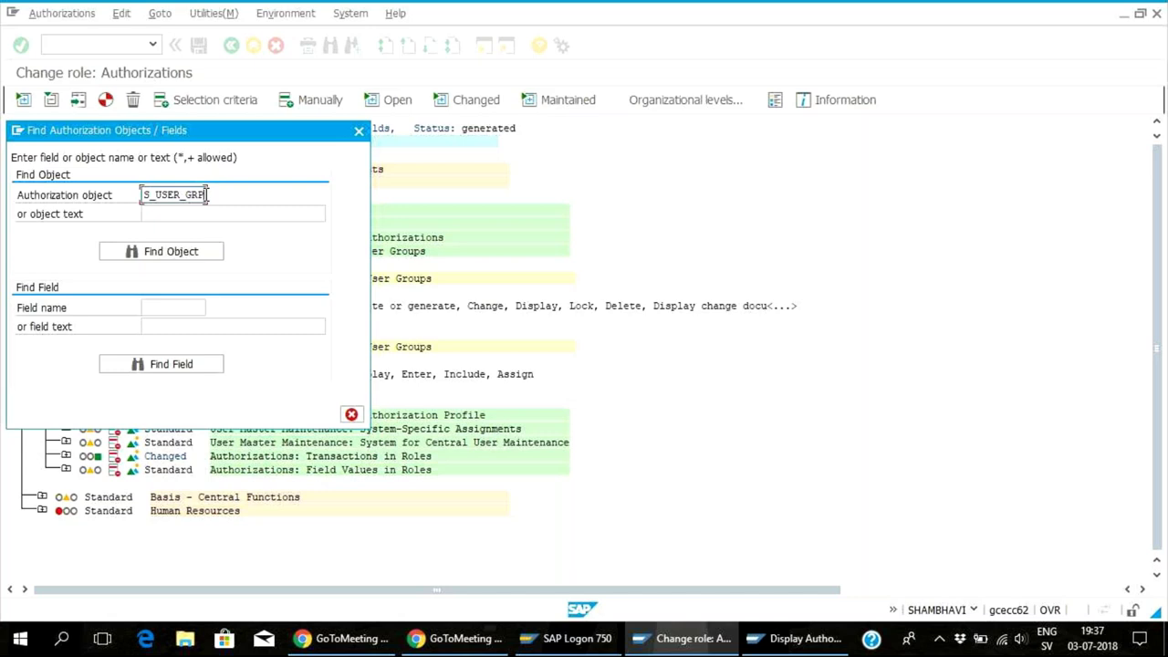
pyautogui.press('BackSpace')
pyautogui.press('BackSpace')
pyautogui.press('BackSpace')
pyautogui.press('BackSpace')
pyautogui.press('BackSpace')
pyautogui.press('BackSpace')
pyautogui.press('BackSpace')
pyautogui.press('BackSpace')
pyautogui.press('BackSpace')
pyautogui.press('BackSpace')
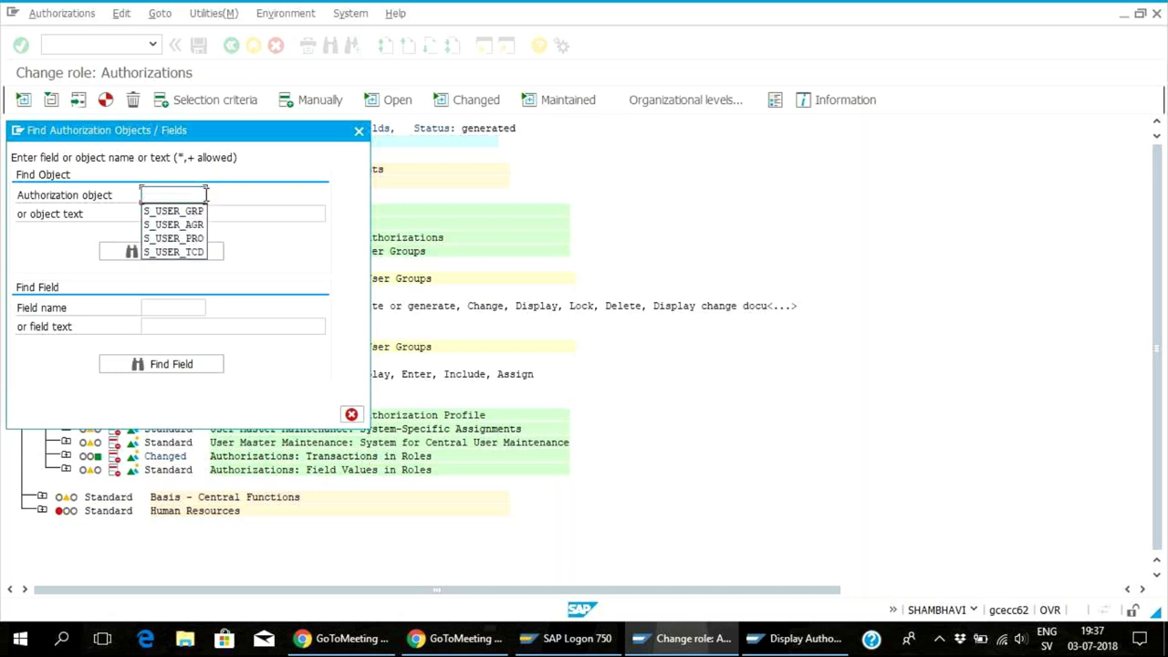
pyautogui.press('Down')
pyautogui.press('Down')
pyautogui.press('Down')
pyautogui.click(130, 252)
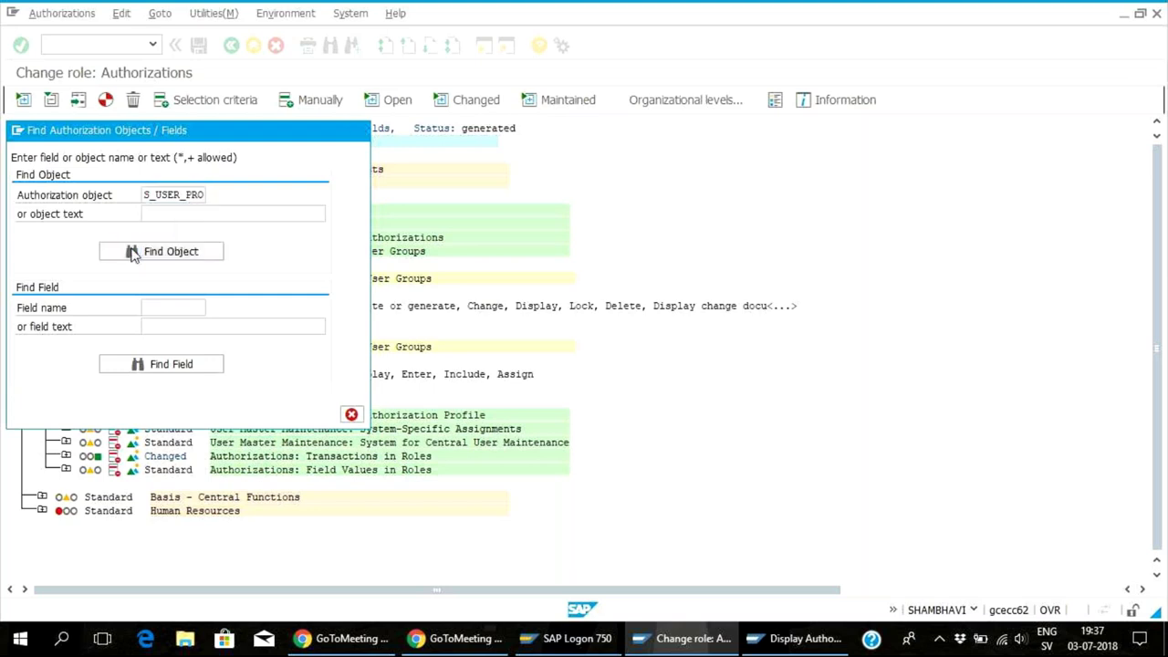
pyautogui.click(130, 253)
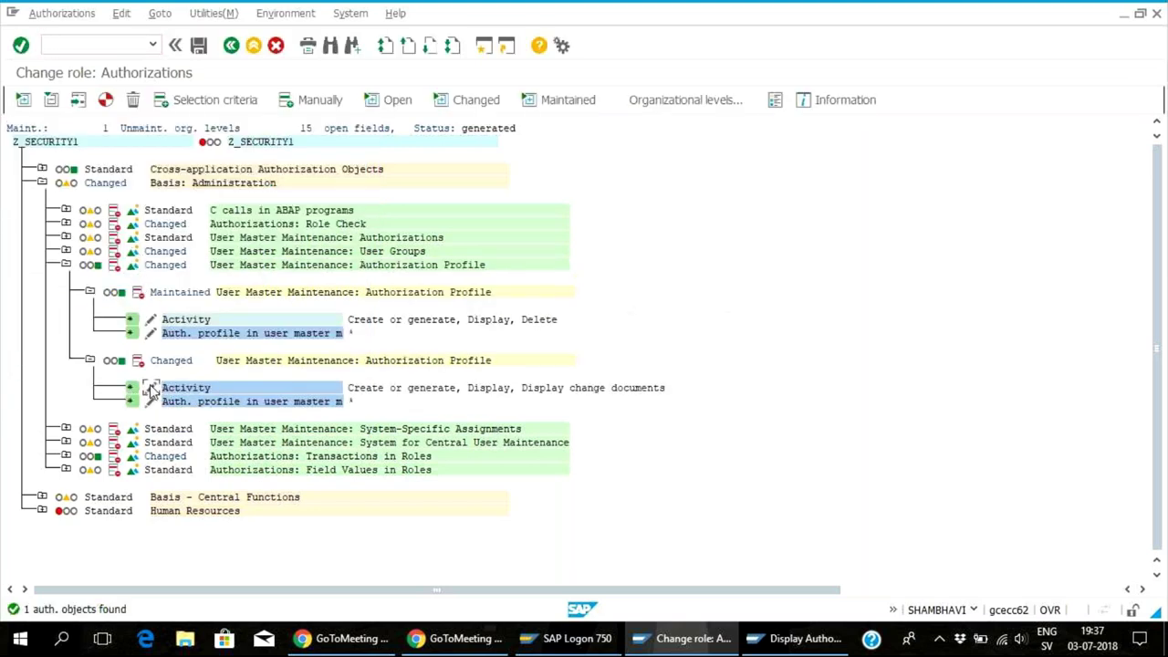
# - Add activity 22 Enter, Include, Assign to the changed Authorization Profile authorization and regenerate the role's profile
pyautogui.click(151, 388)
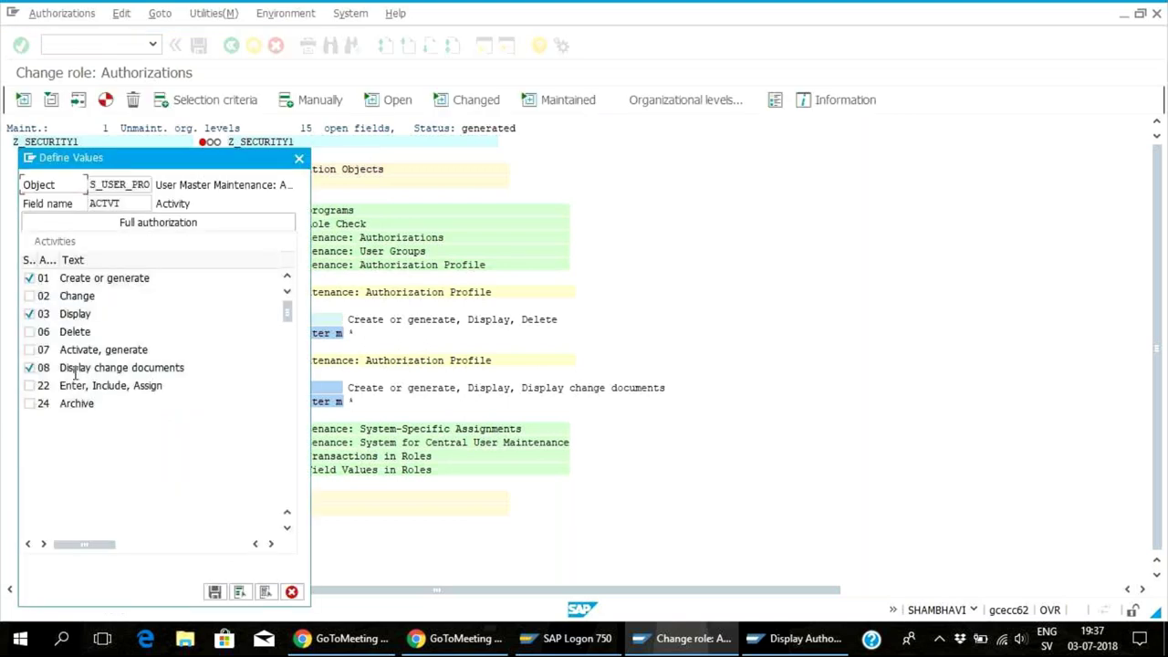
pyautogui.click(30, 386)
pyautogui.click(215, 593)
pyautogui.click(105, 101)
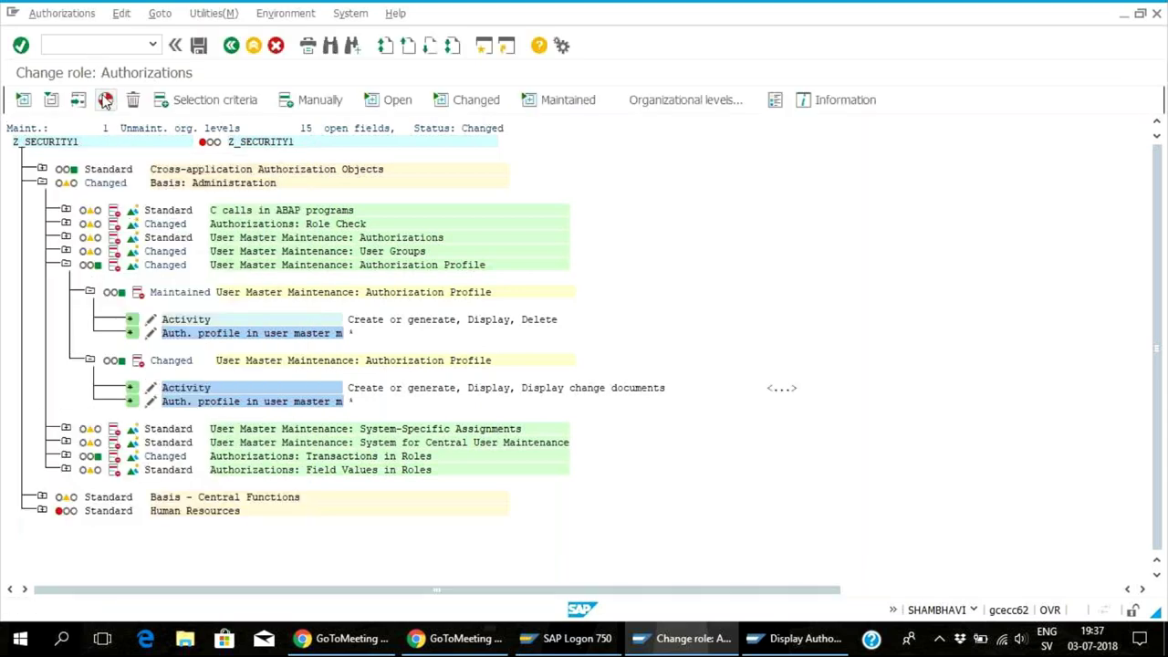
pyautogui.click(394, 235)
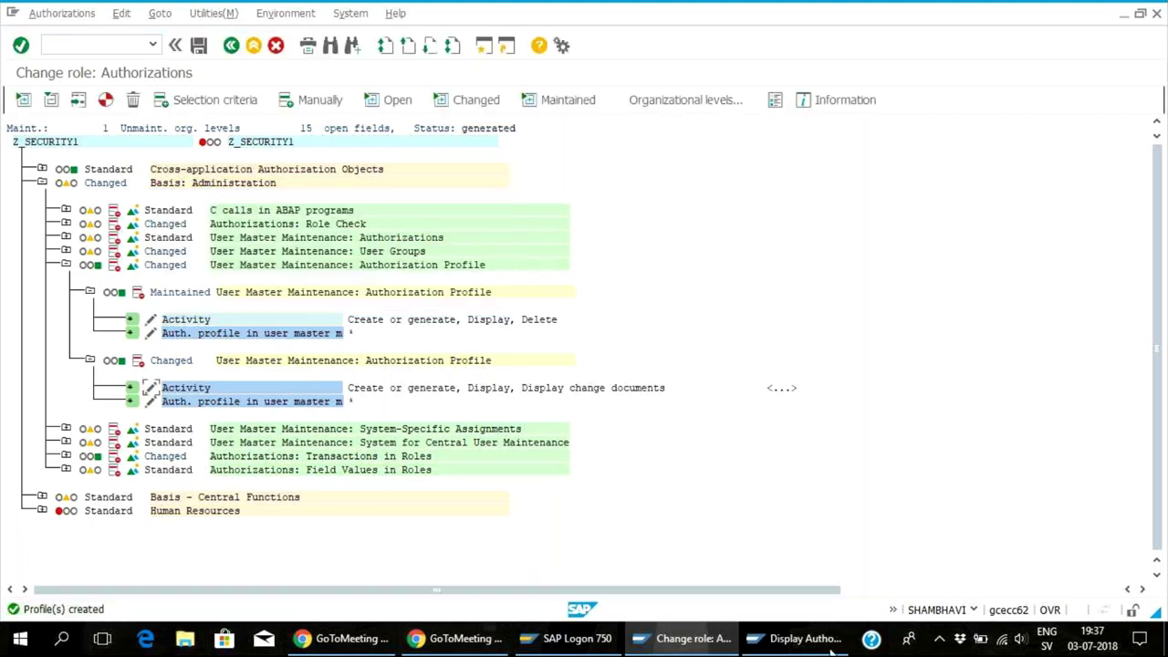
# - Return to the SECURITY1 session and open role Z_SECURITY2 for changing in transaction PFCG
pyautogui.moveTo(794, 639)
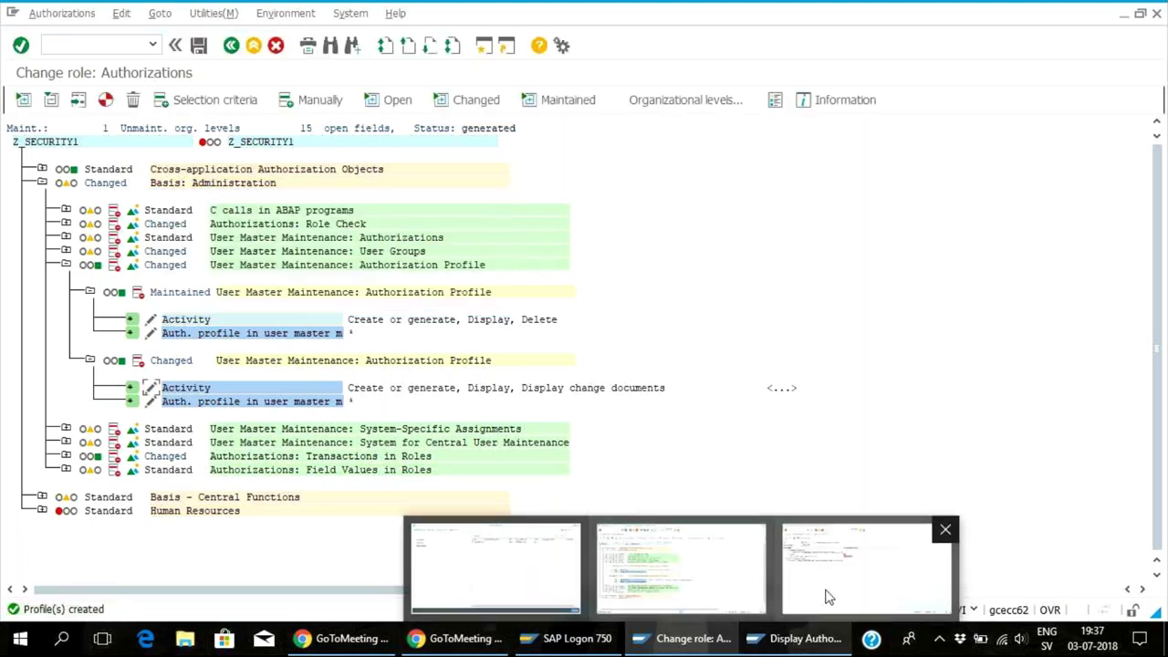
pyautogui.click(824, 596)
pyautogui.click(71, 42)
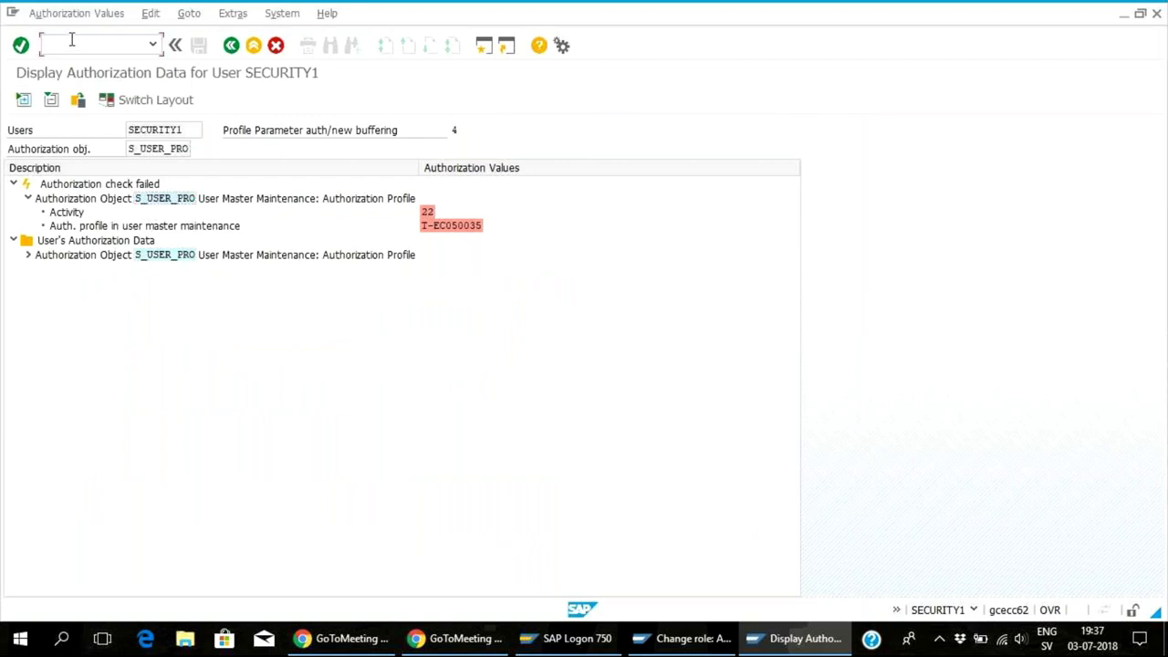
pyautogui.write('/npfc')
pyautogui.press('Return')
pyautogui.click(288, 129)
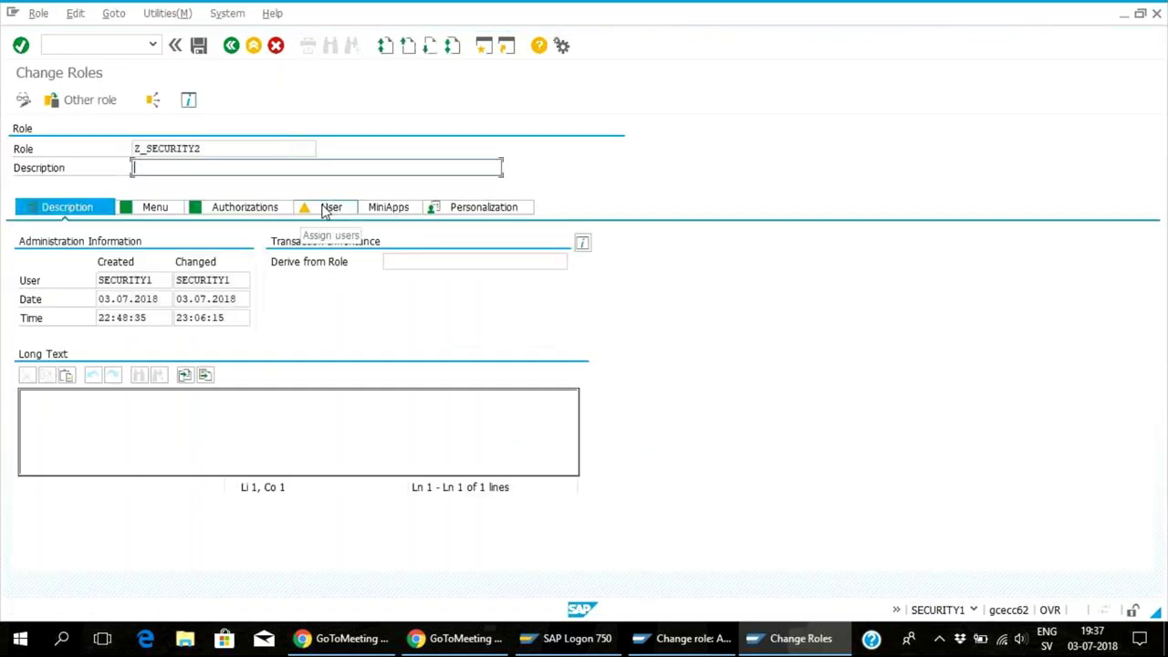
# - Retry the complete user master comparison from the user assignments of role Z_SECURITY2
pyautogui.click(327, 210)
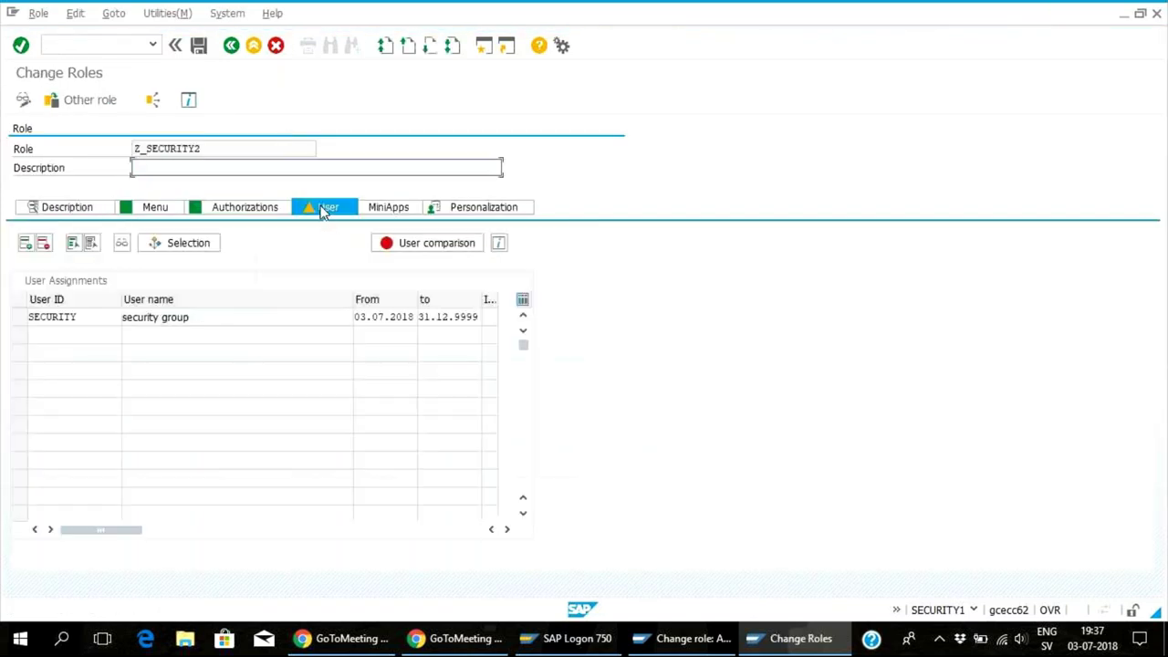
pyautogui.click(415, 248)
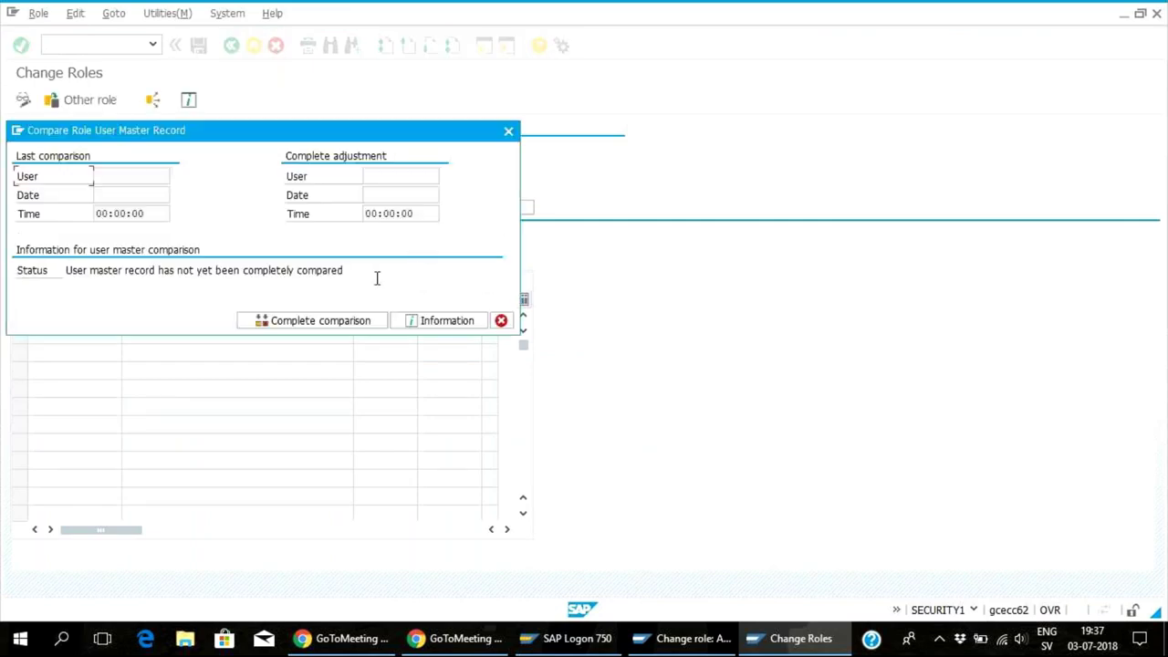
pyautogui.click(344, 322)
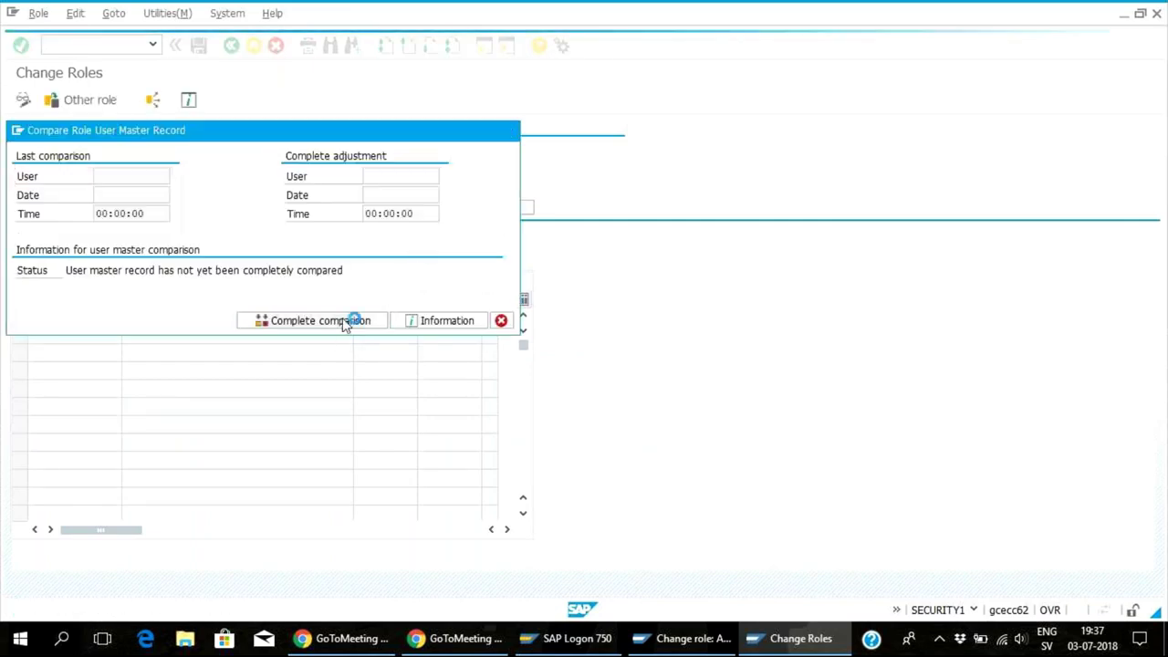